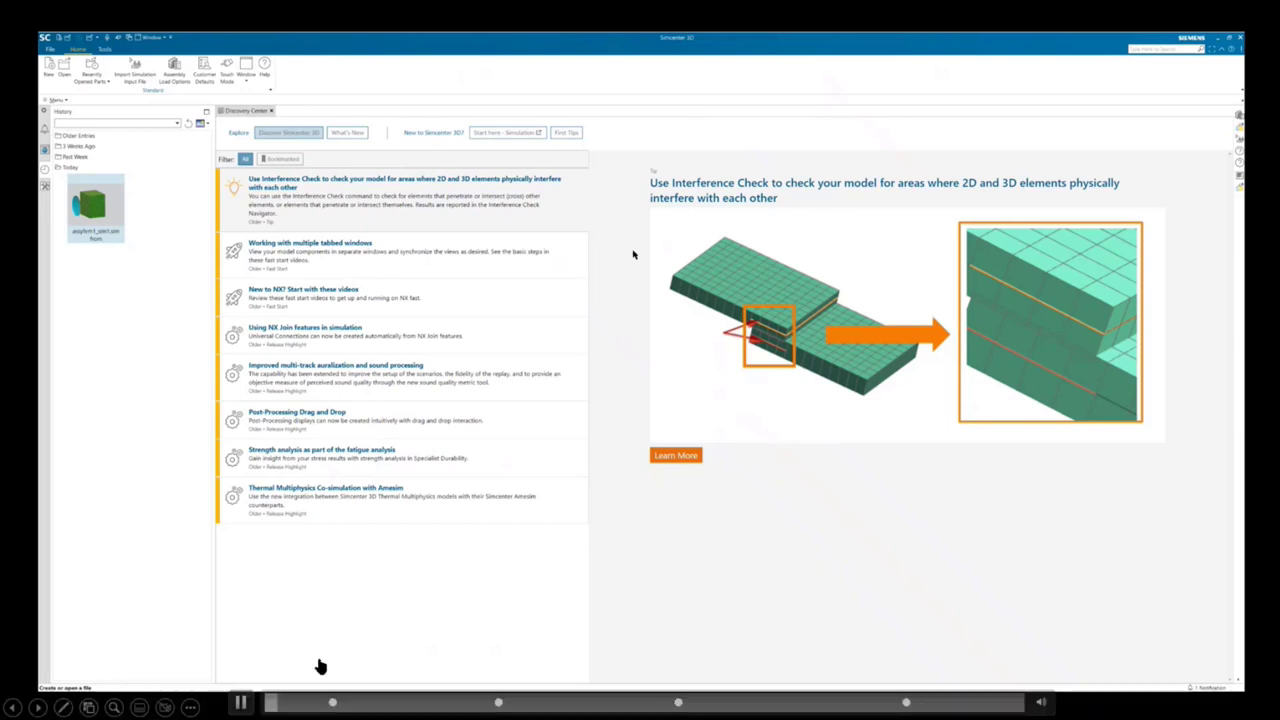
click(240, 703)
click(241, 704)
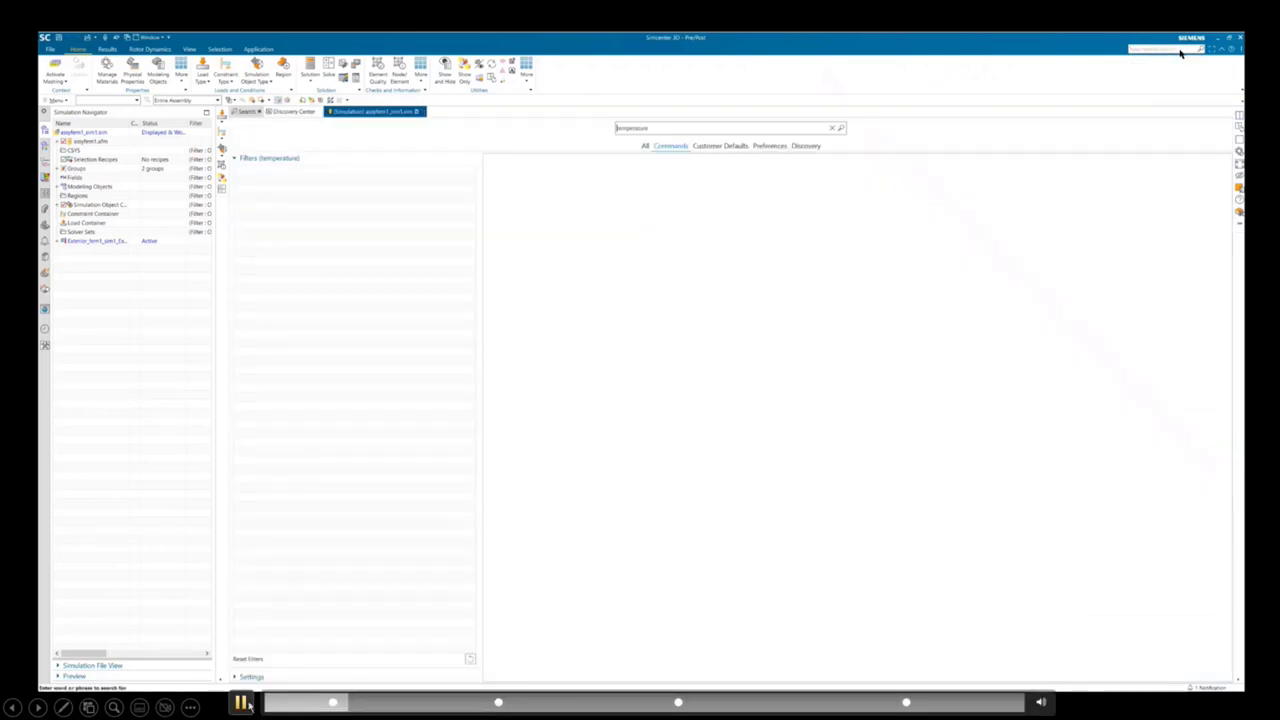
click(243, 703)
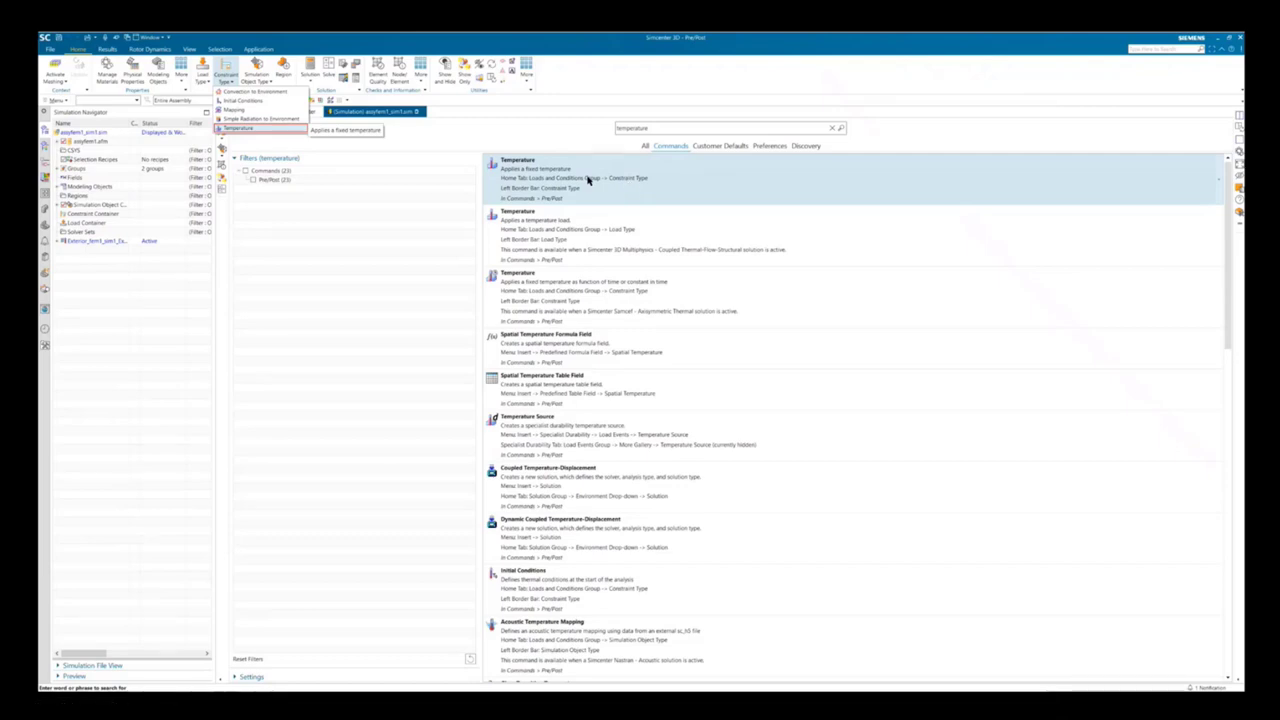
mouse_move(337, 300)
click(241, 704)
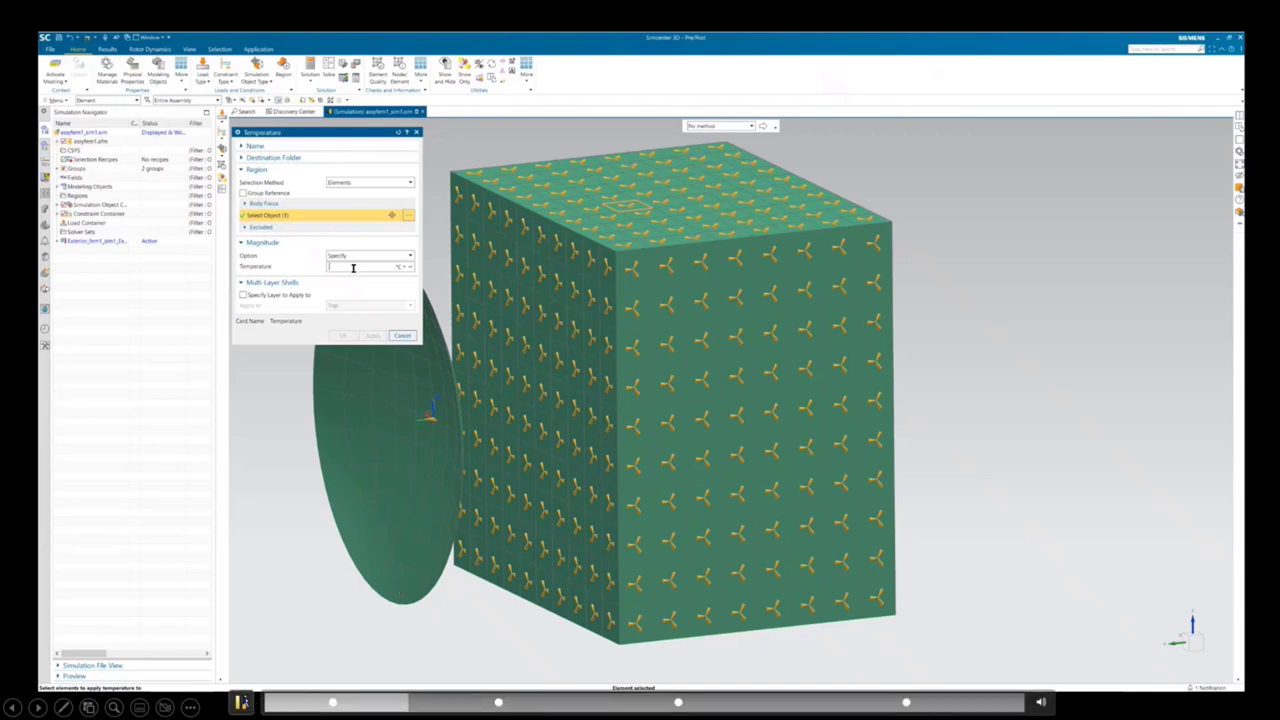
click(389, 703)
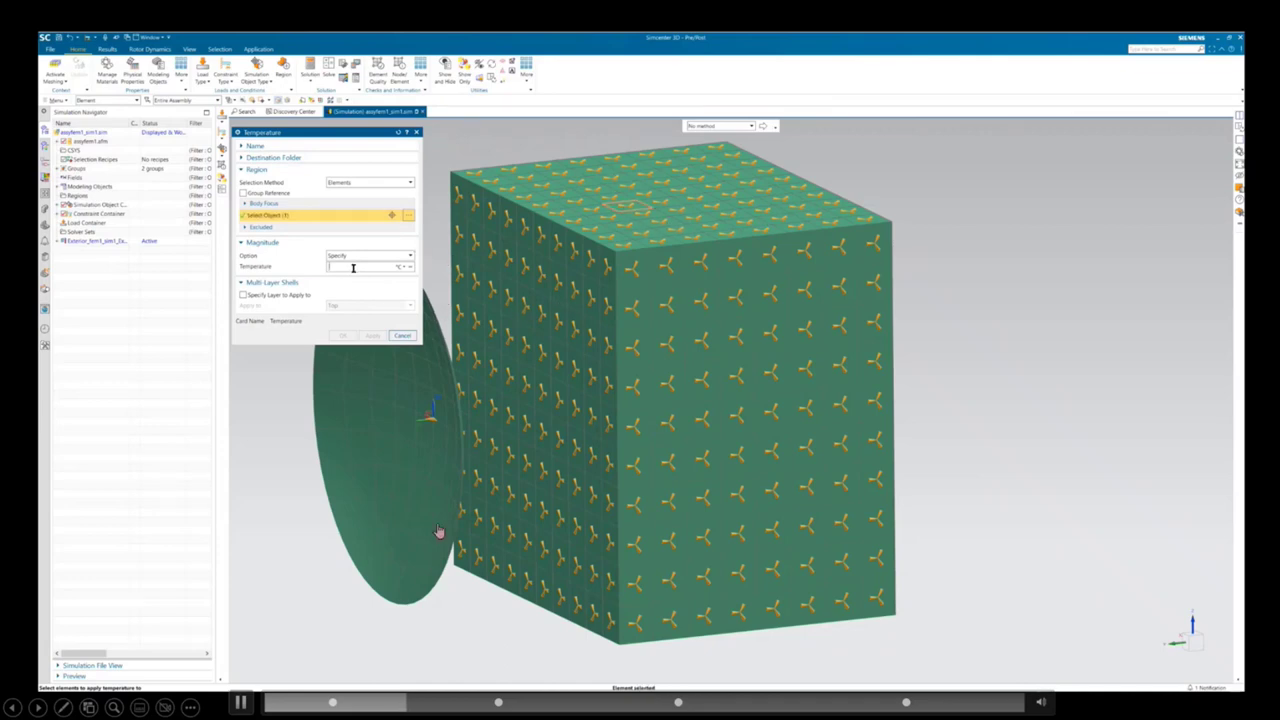
click(240, 704)
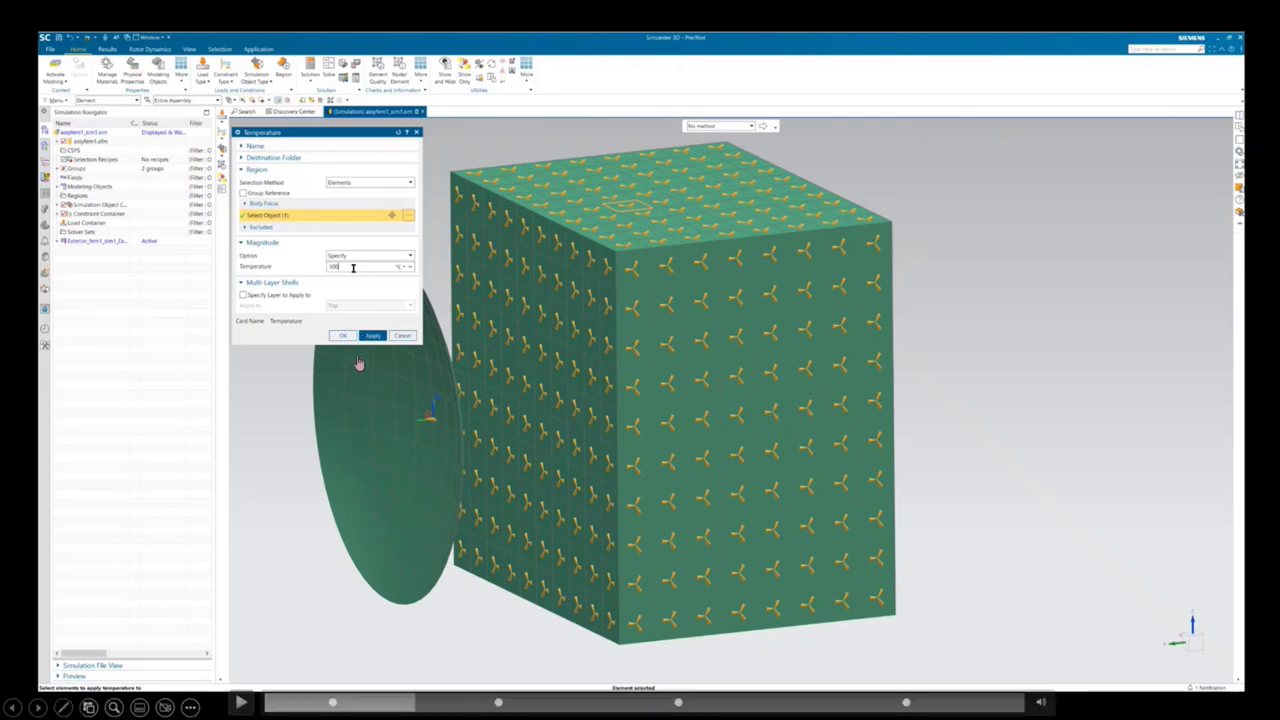
click(240, 705)
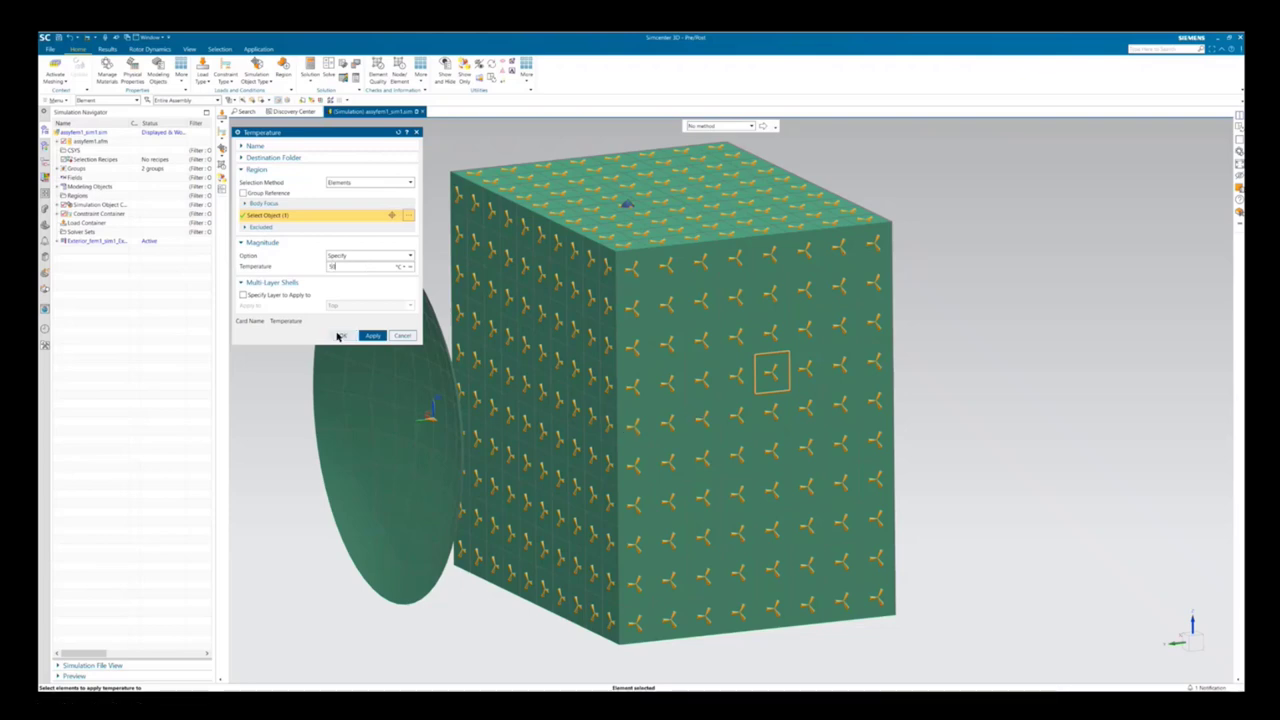
mouse_move(712, 385)
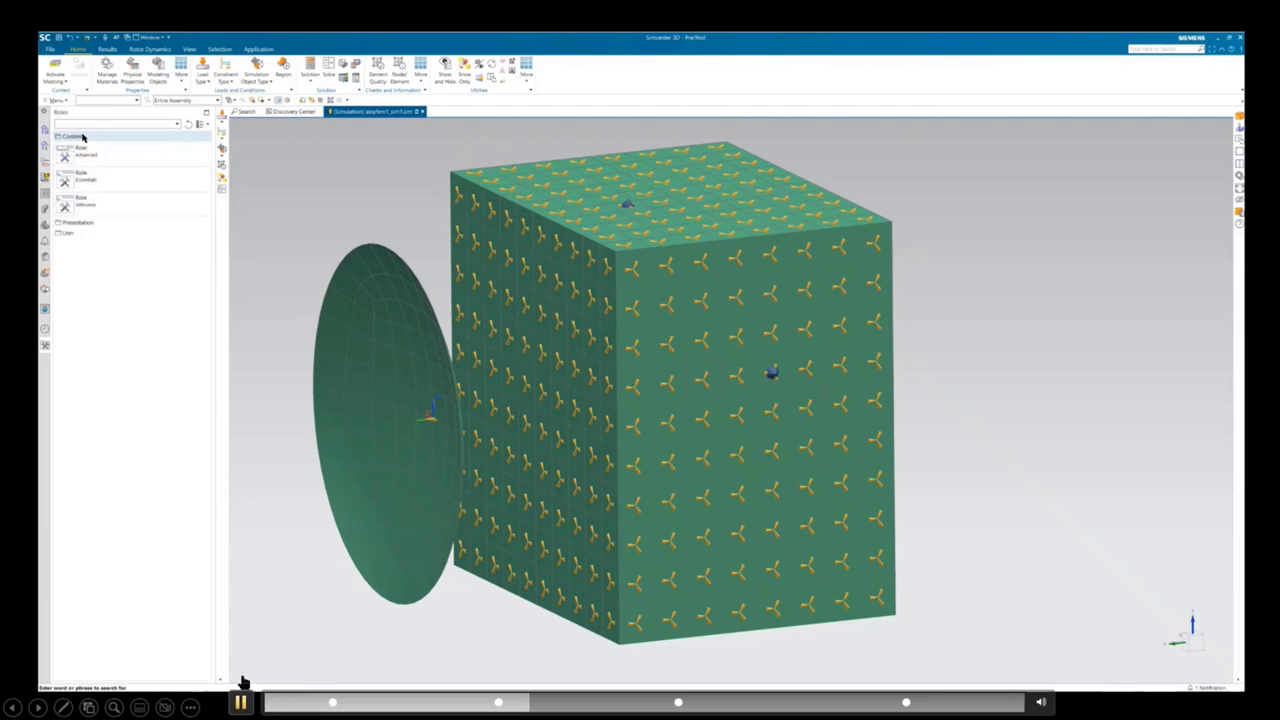
click(241, 702)
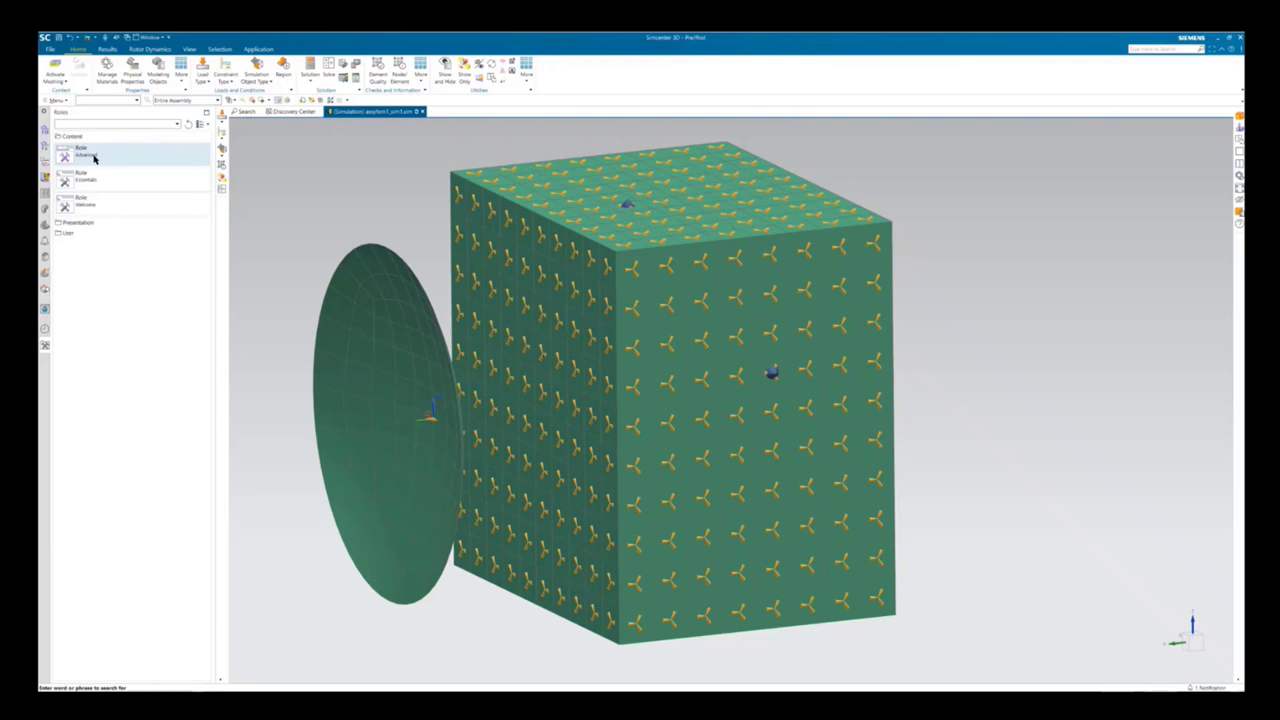
mouse_move(109, 271)
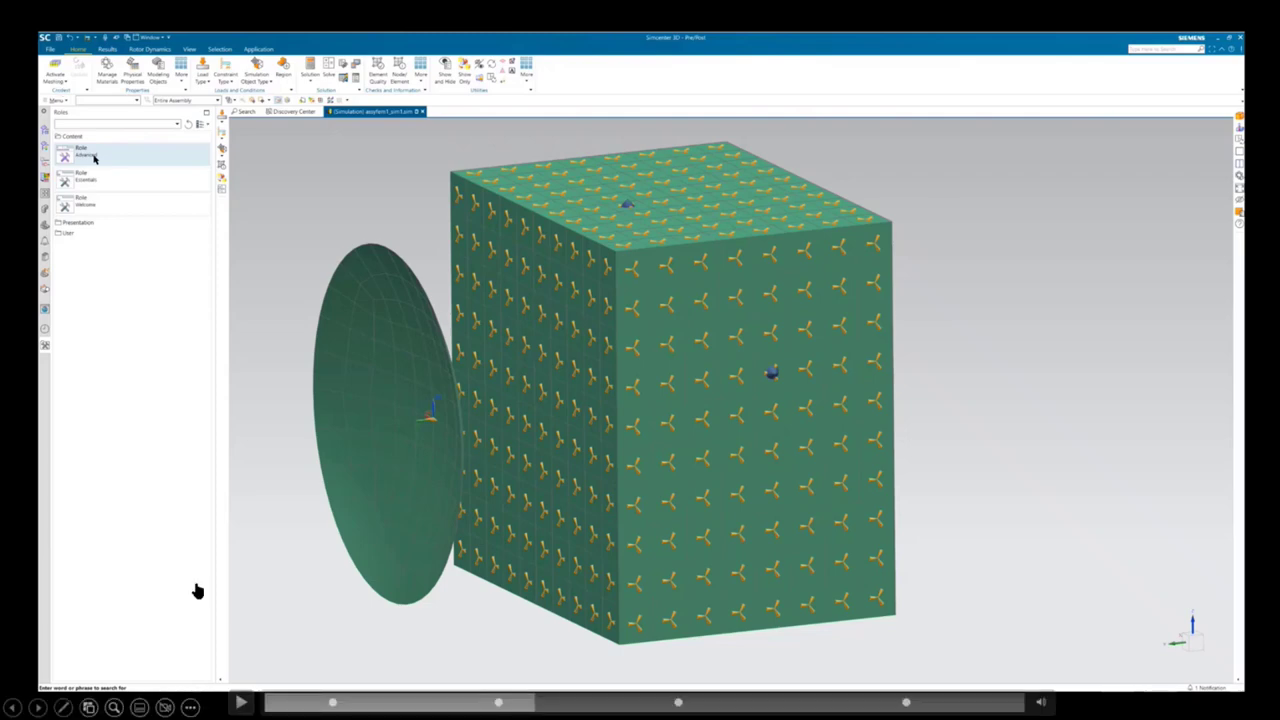
click(242, 705)
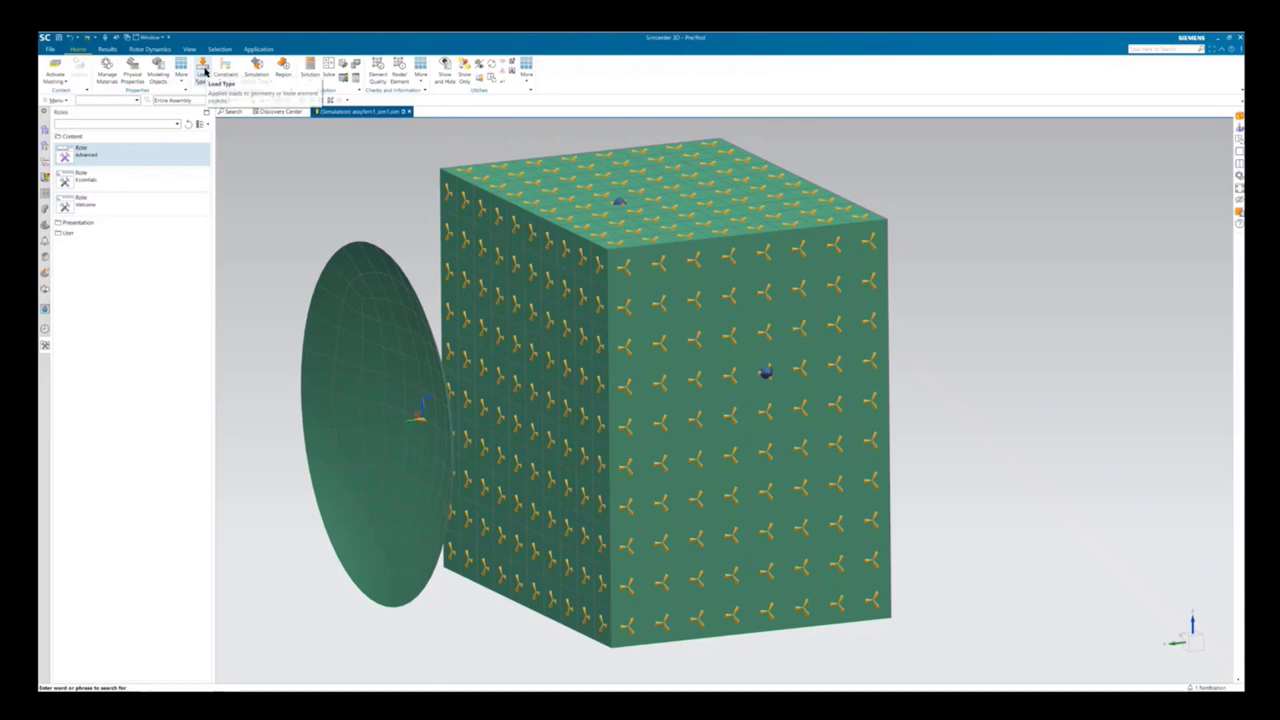
- Add the Load Type, Constraint Type, Simulation Object Type and Solve commands to the left border bar
right_click(204, 70)
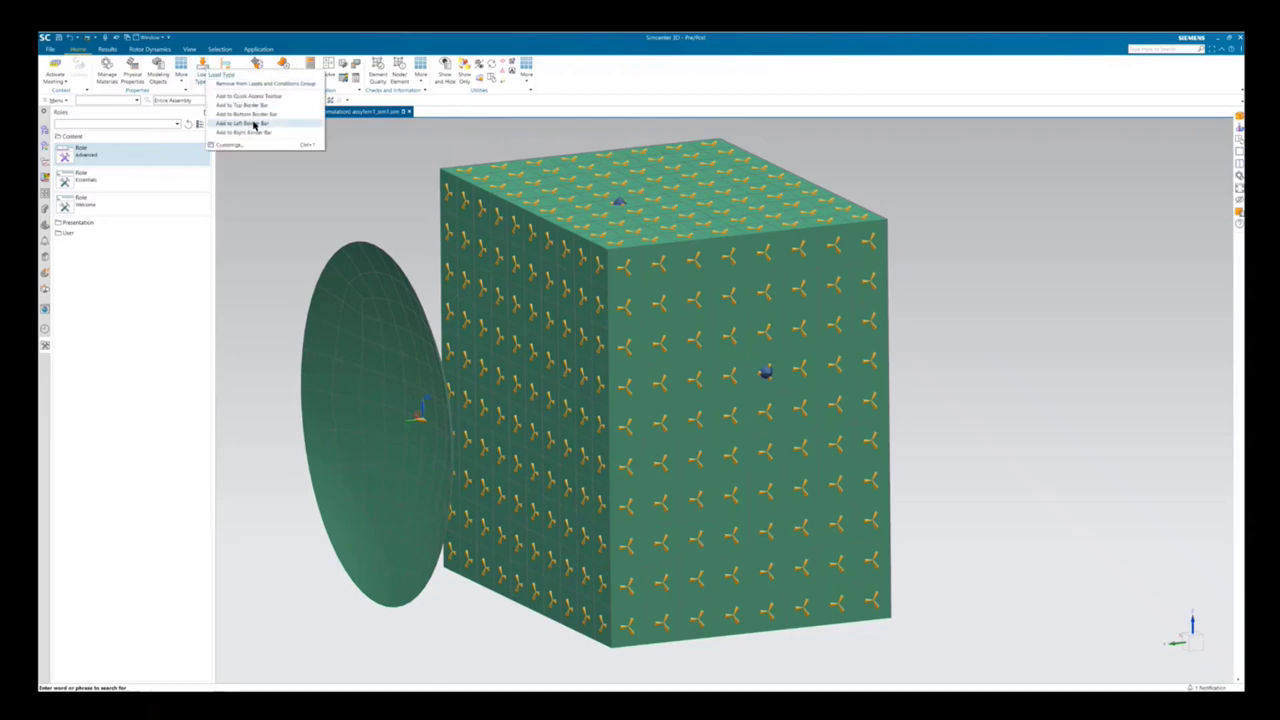
click(255, 124)
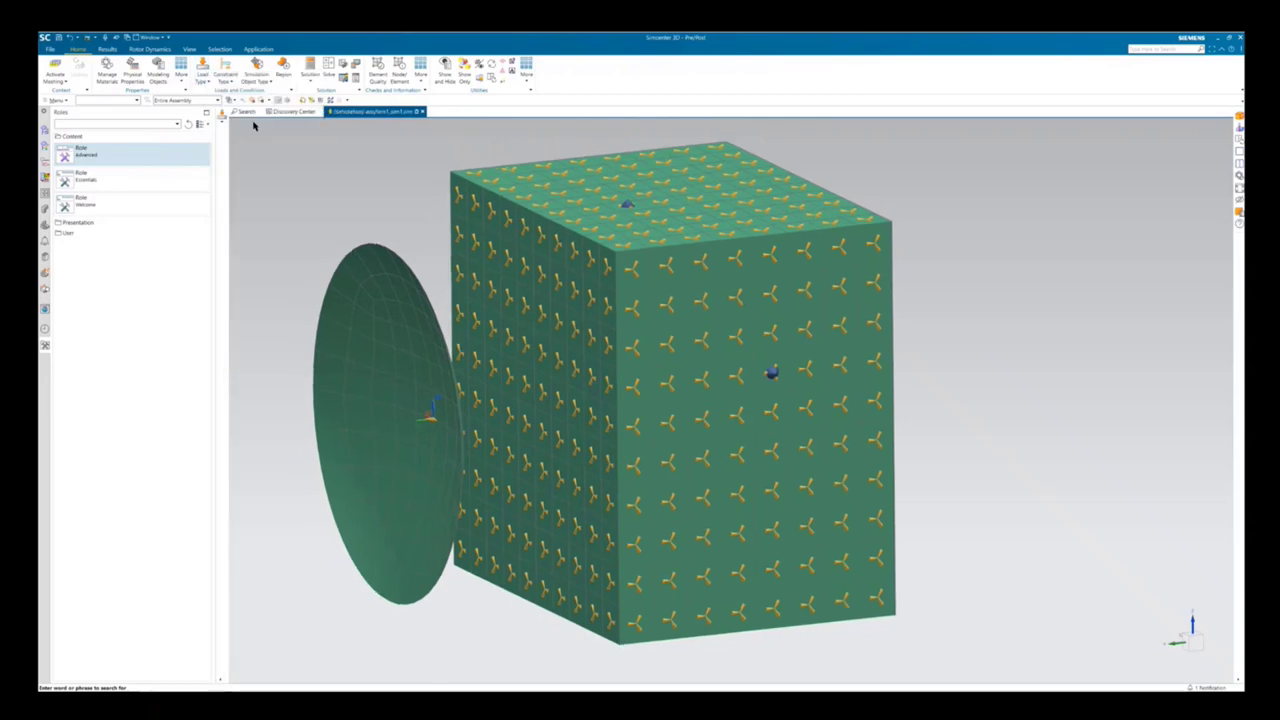
right_click(226, 76)
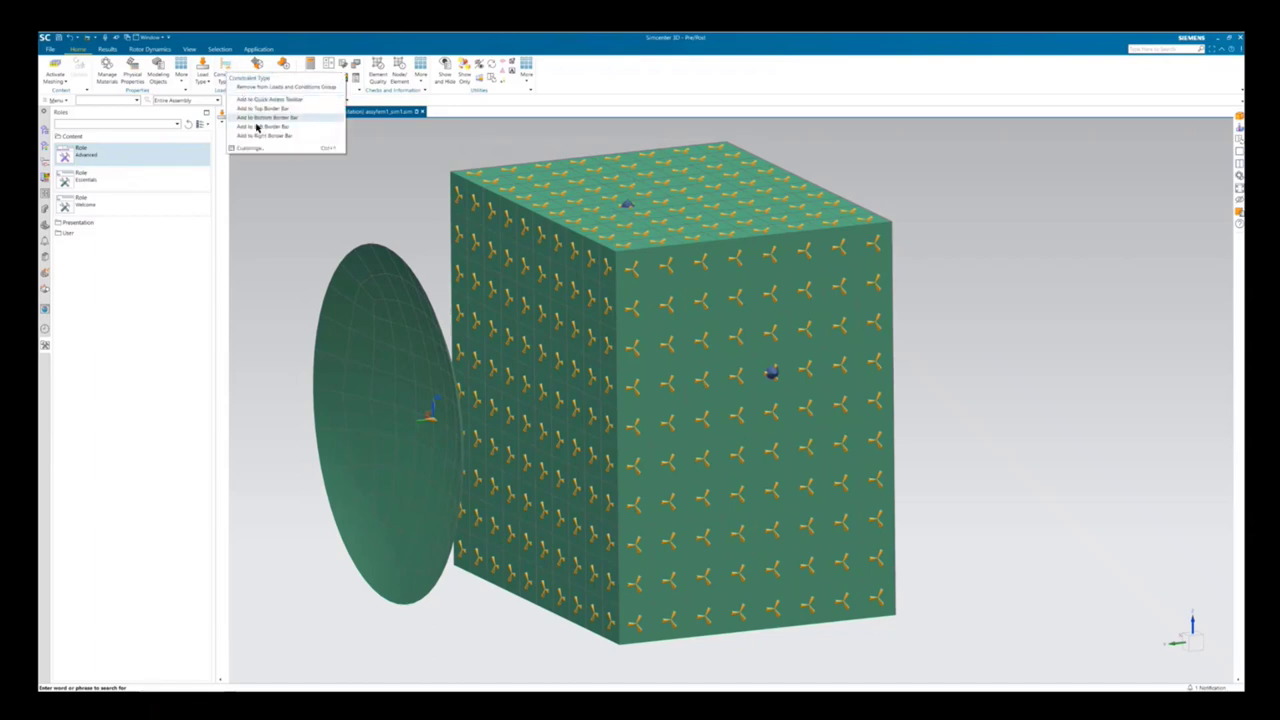
click(255, 126)
right_click(258, 68)
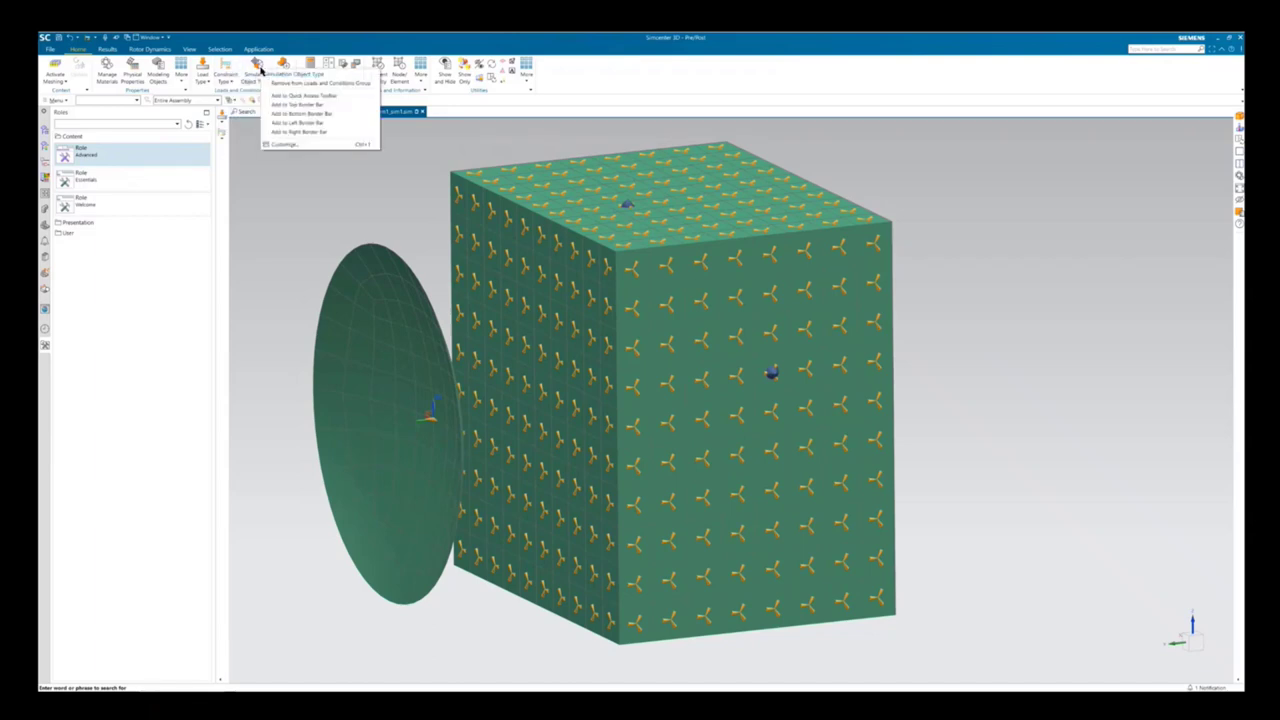
click(288, 127)
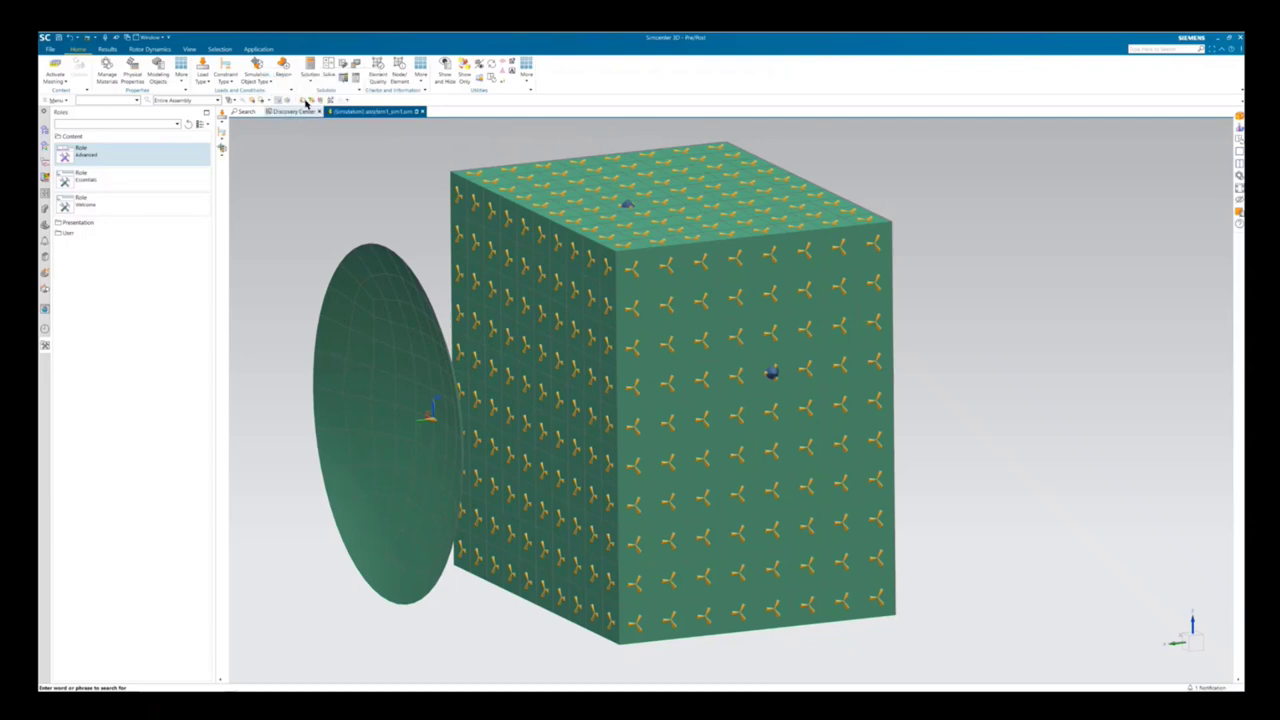
right_click(327, 69)
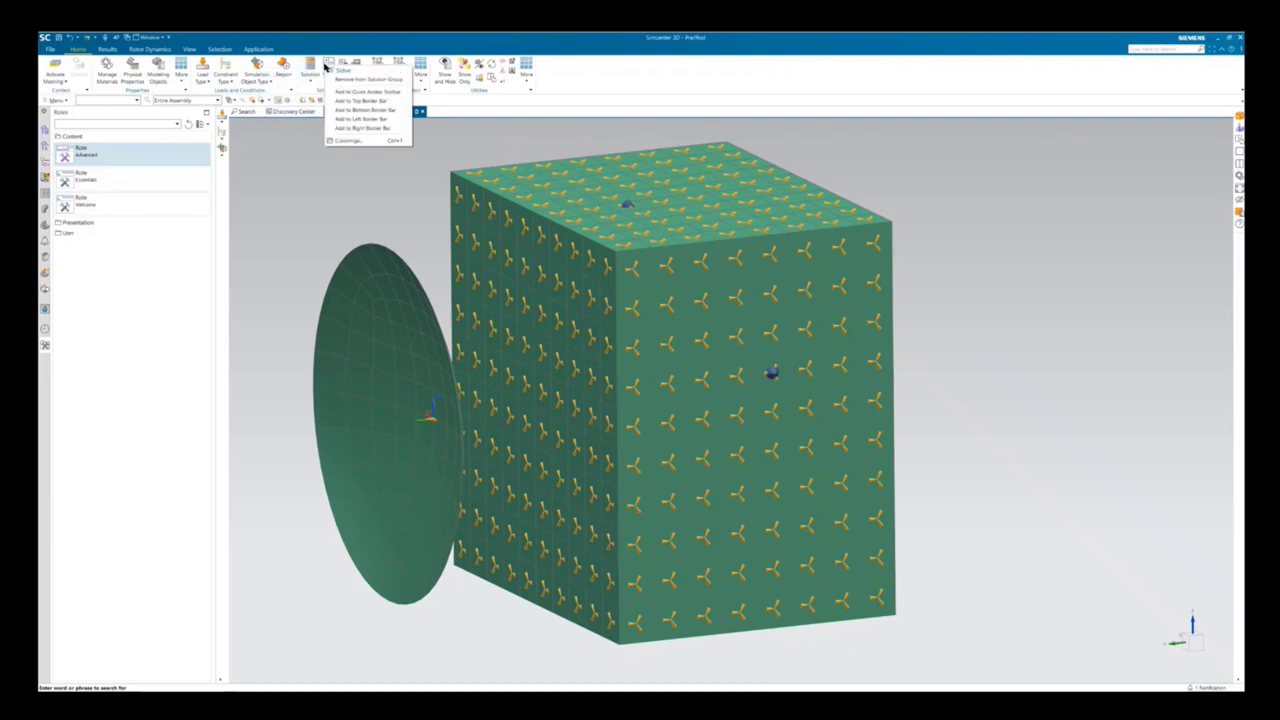
click(344, 120)
- Show the Assemblies tab on the ribbon and place it after Application
right_click(324, 52)
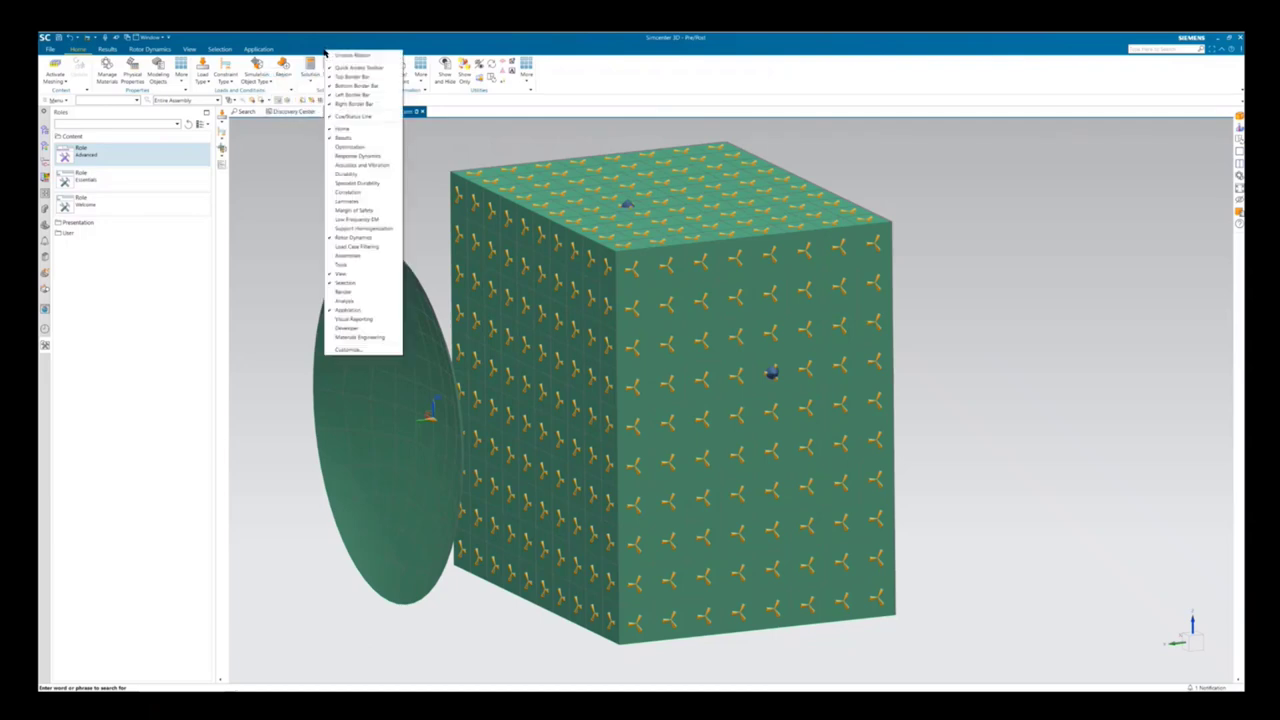
click(356, 258)
drag(203, 55, 310, 49)
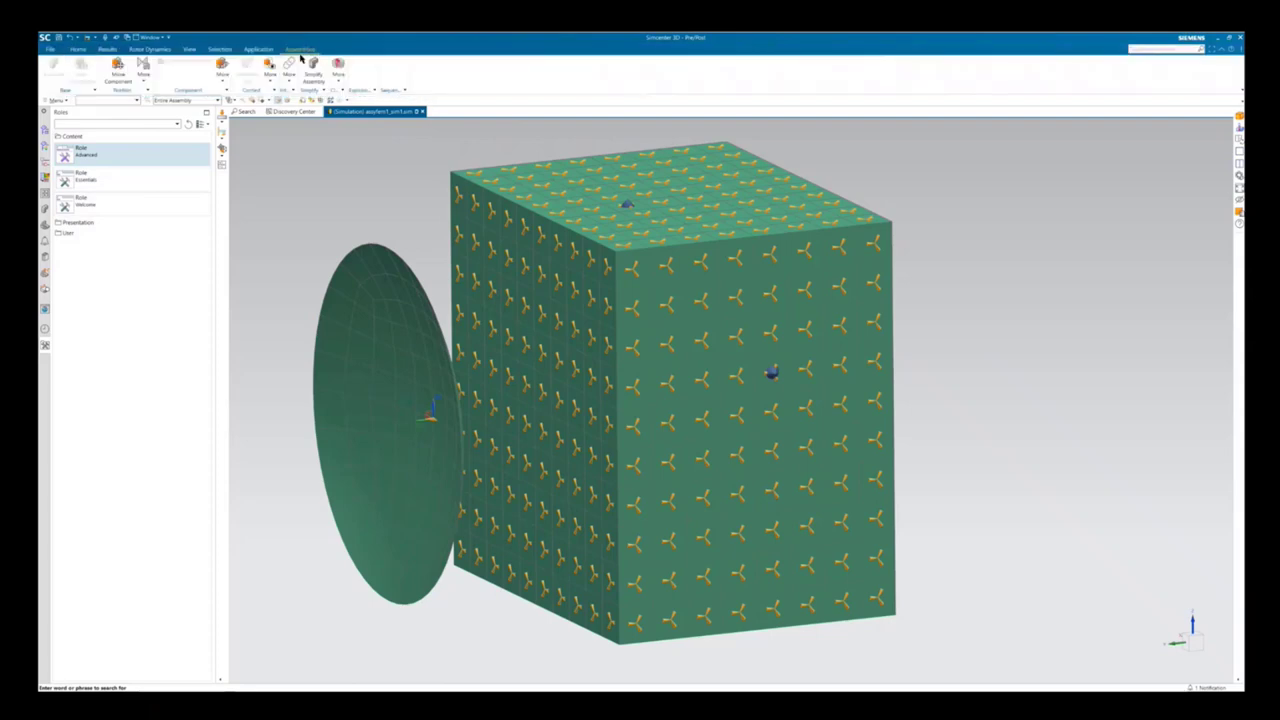
- Create a new user role named Gretzky from the current interface layout
right_click(96, 272)
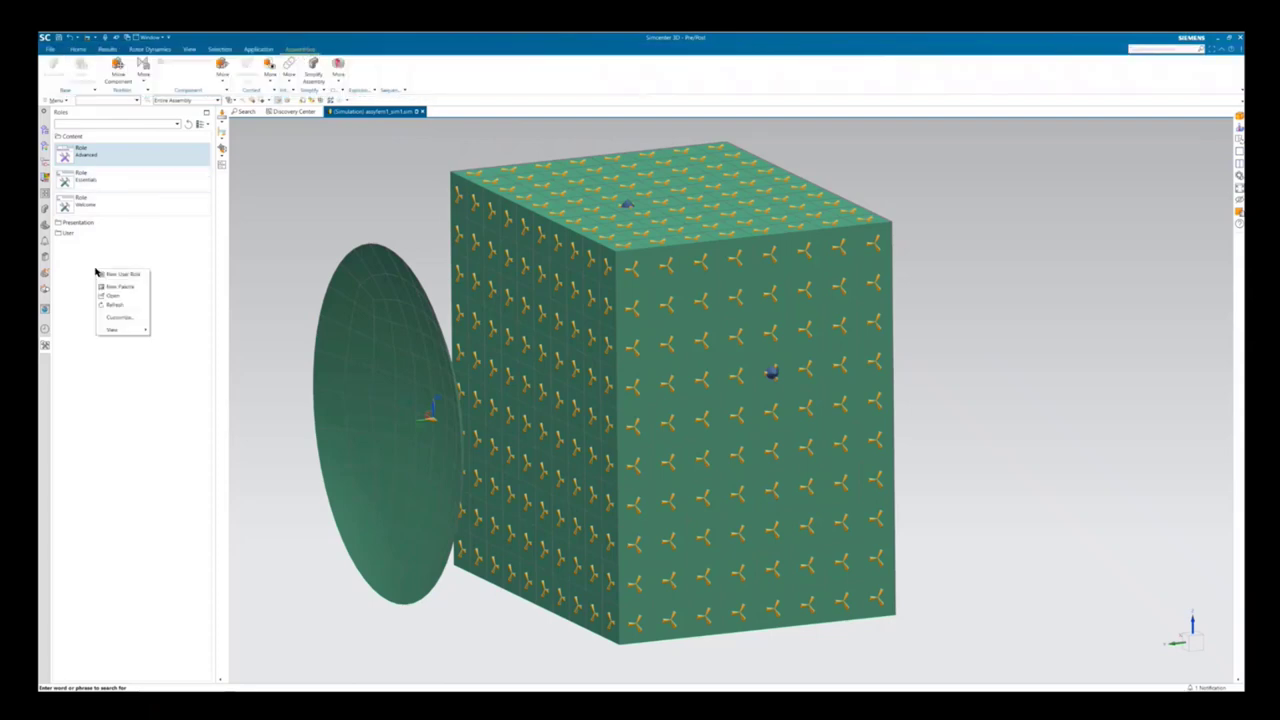
click(115, 275)
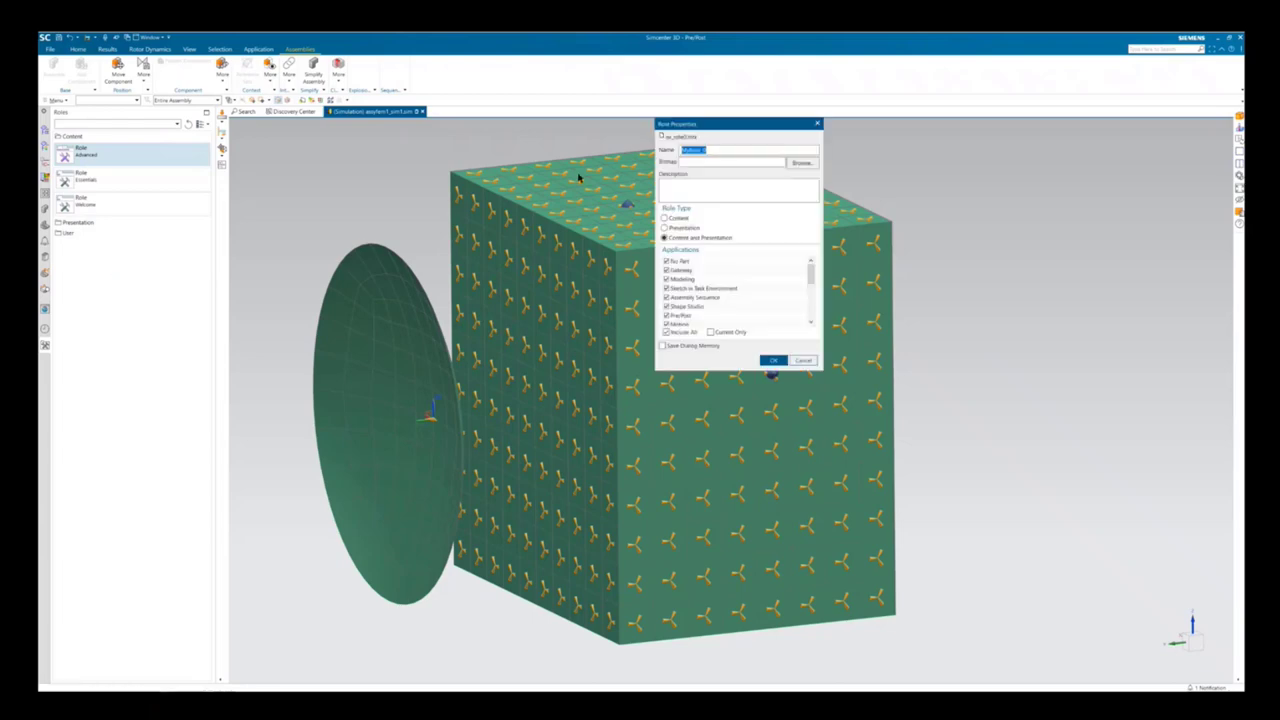
text(Gretzky)
click(771, 362)
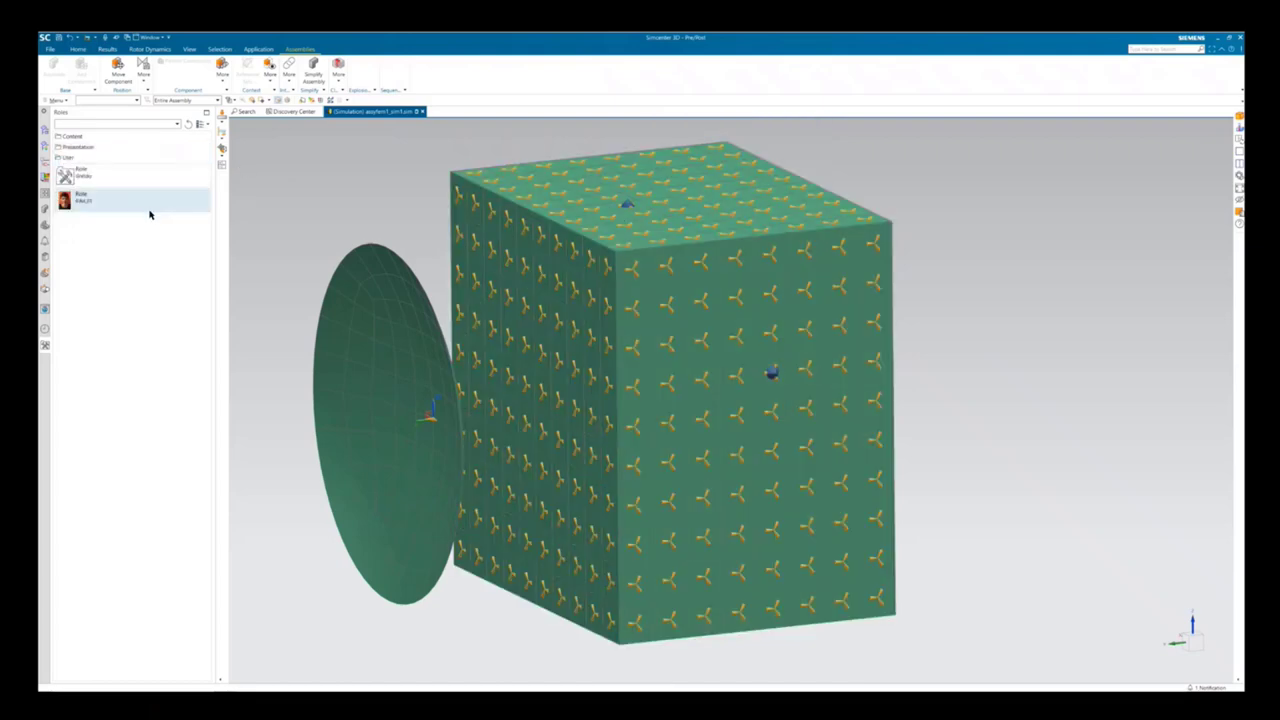
- Switch the interface to the Essentials role and return to the Gretzky user role
click(74, 137)
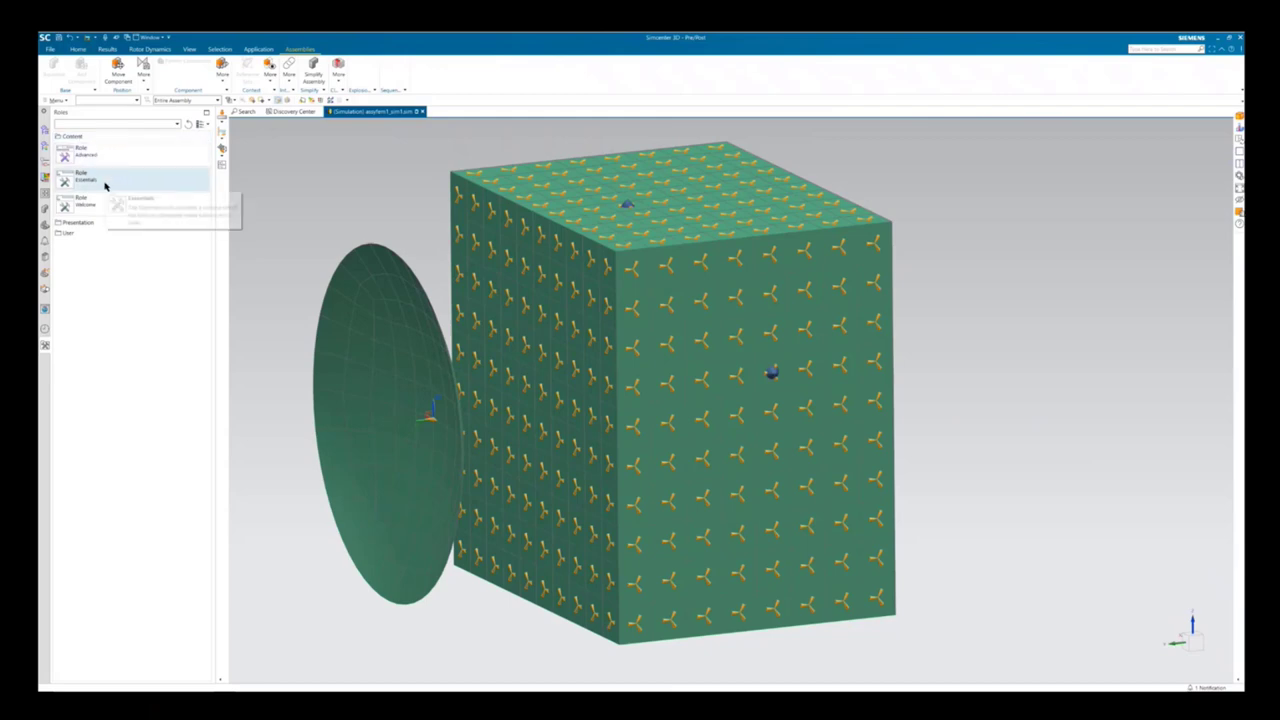
click(105, 186)
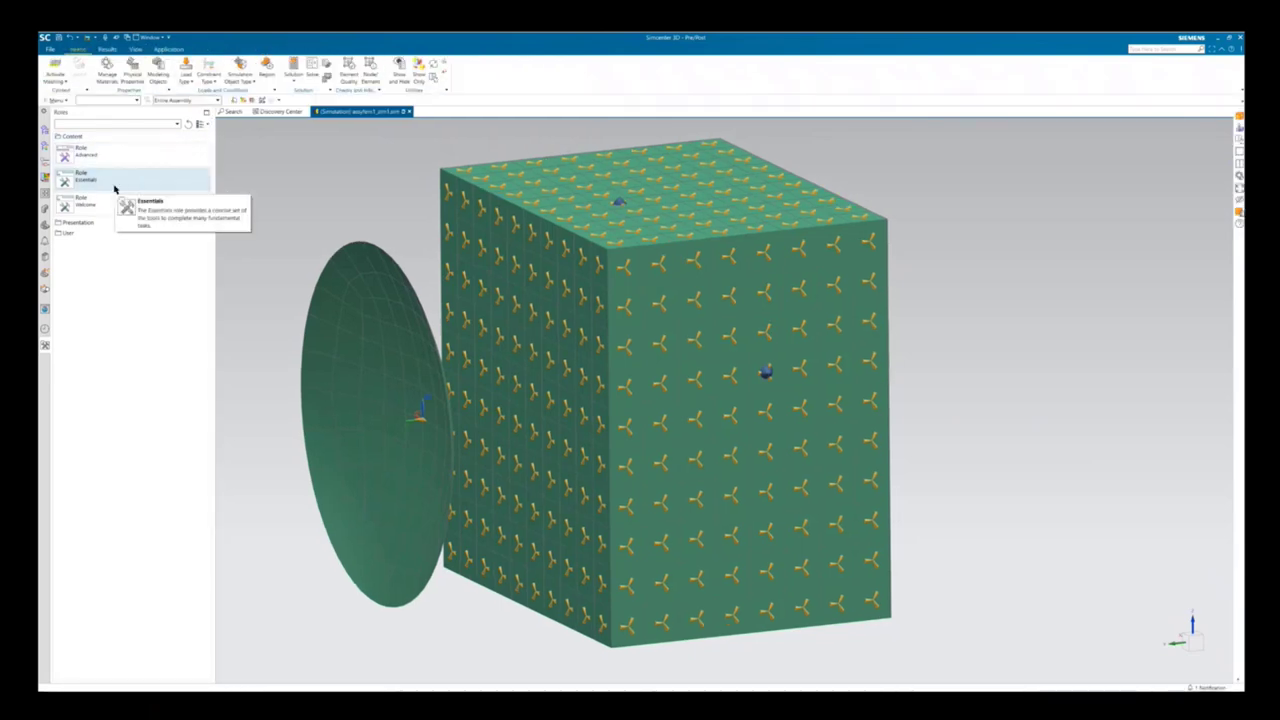
click(74, 233)
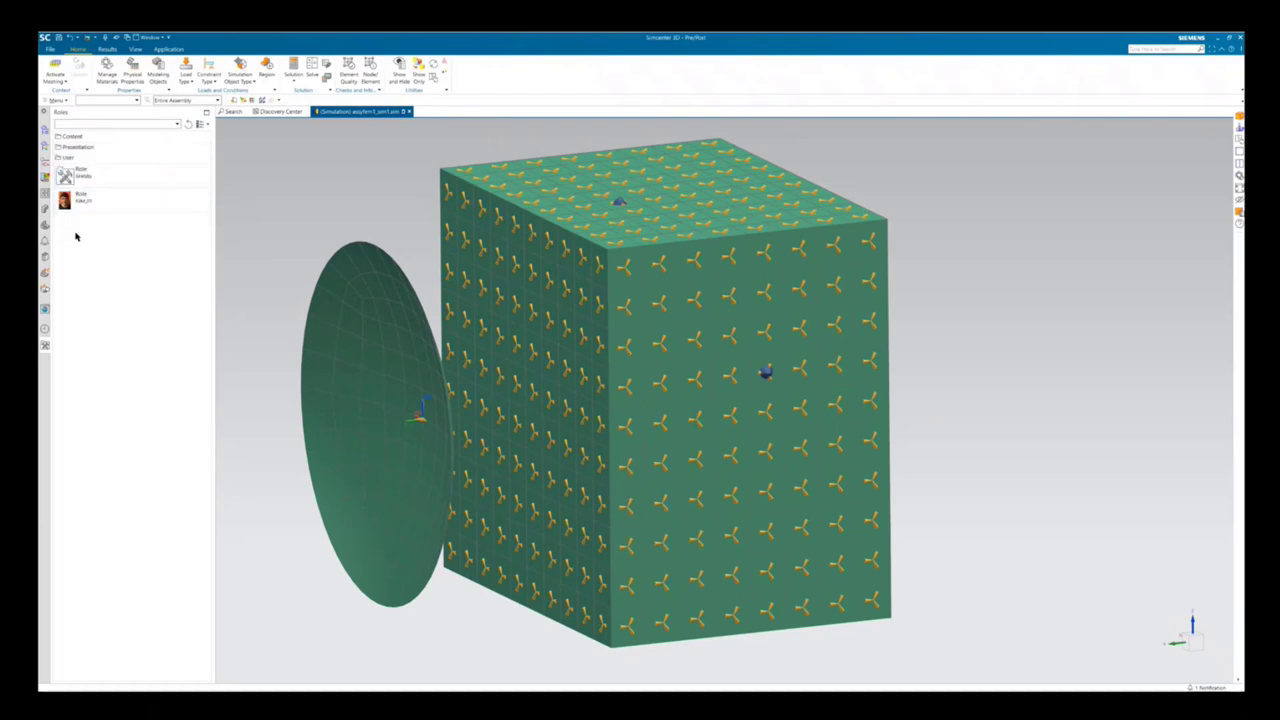
click(97, 177)
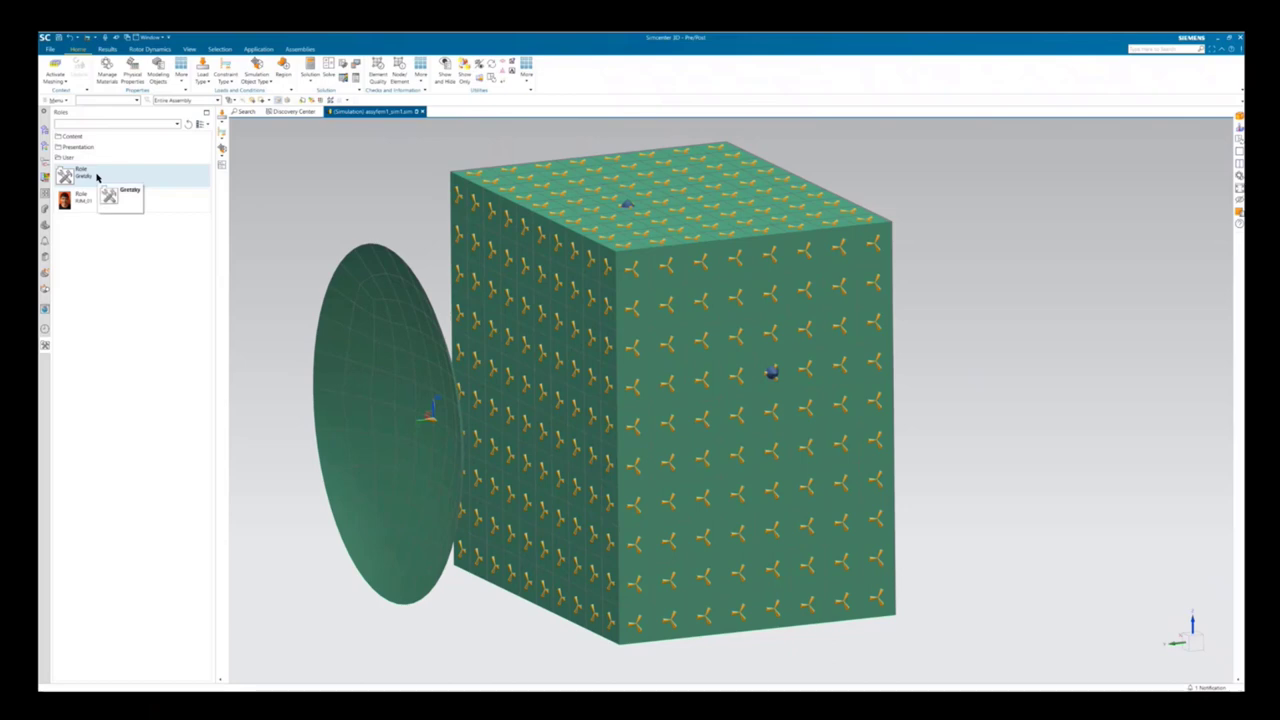
- Show the Analysis tab on the ribbon and save the changed layout to the Gretzky role
right_click(353, 54)
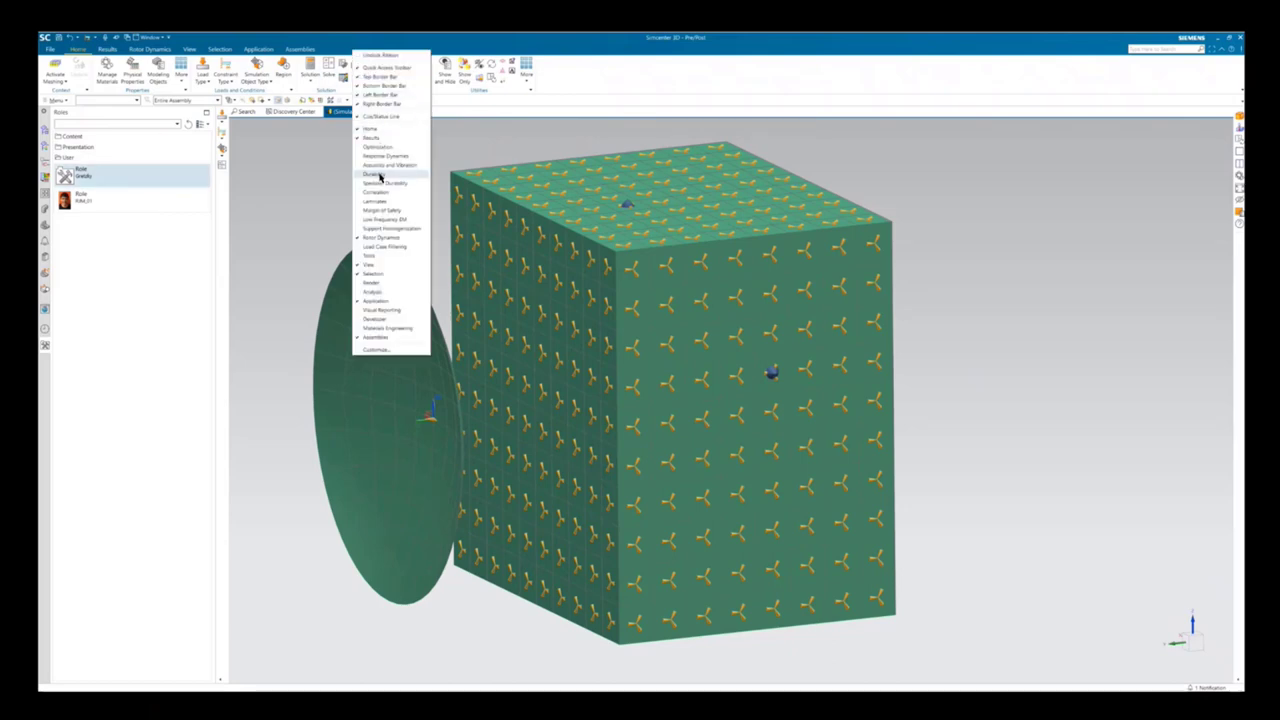
click(373, 290)
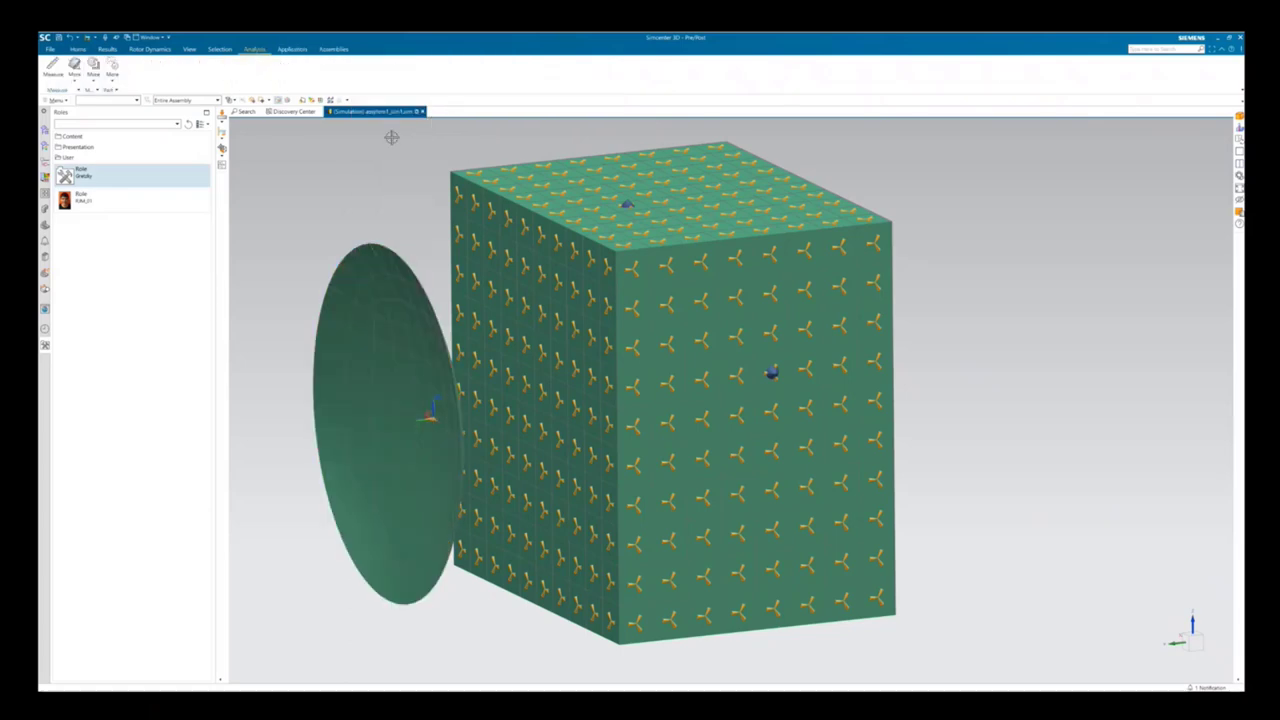
right_click(118, 175)
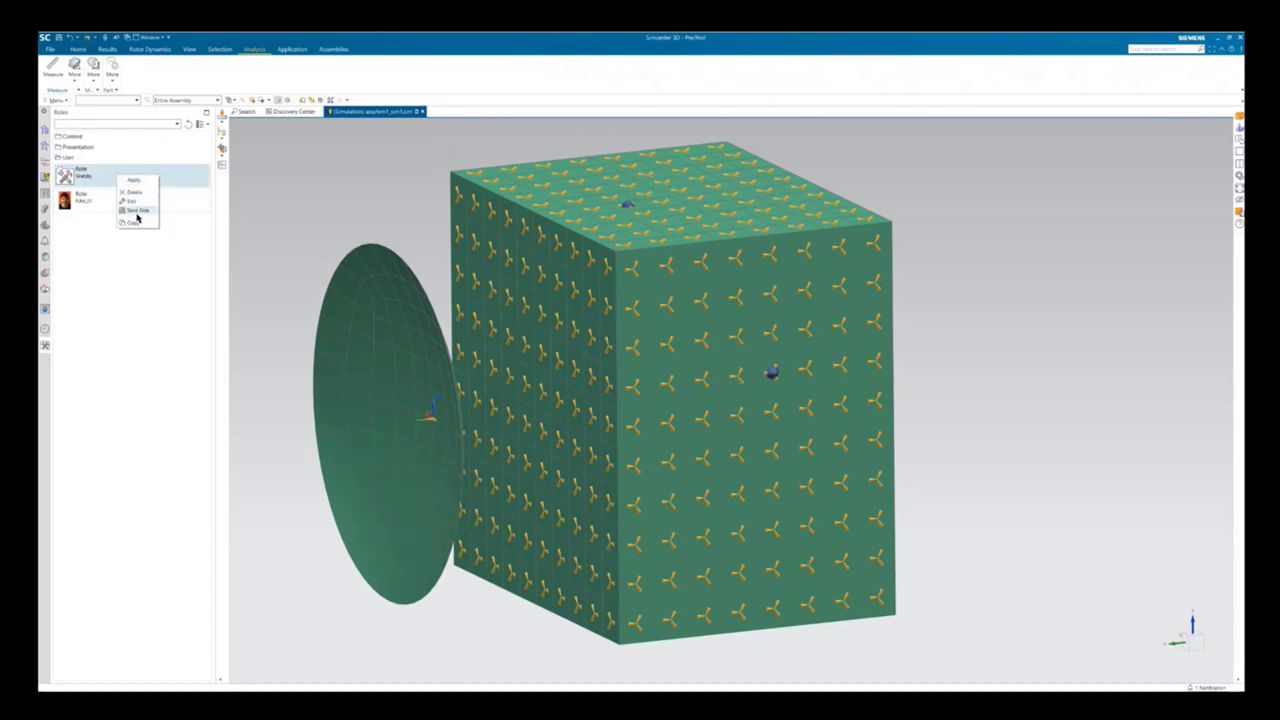
click(139, 213)
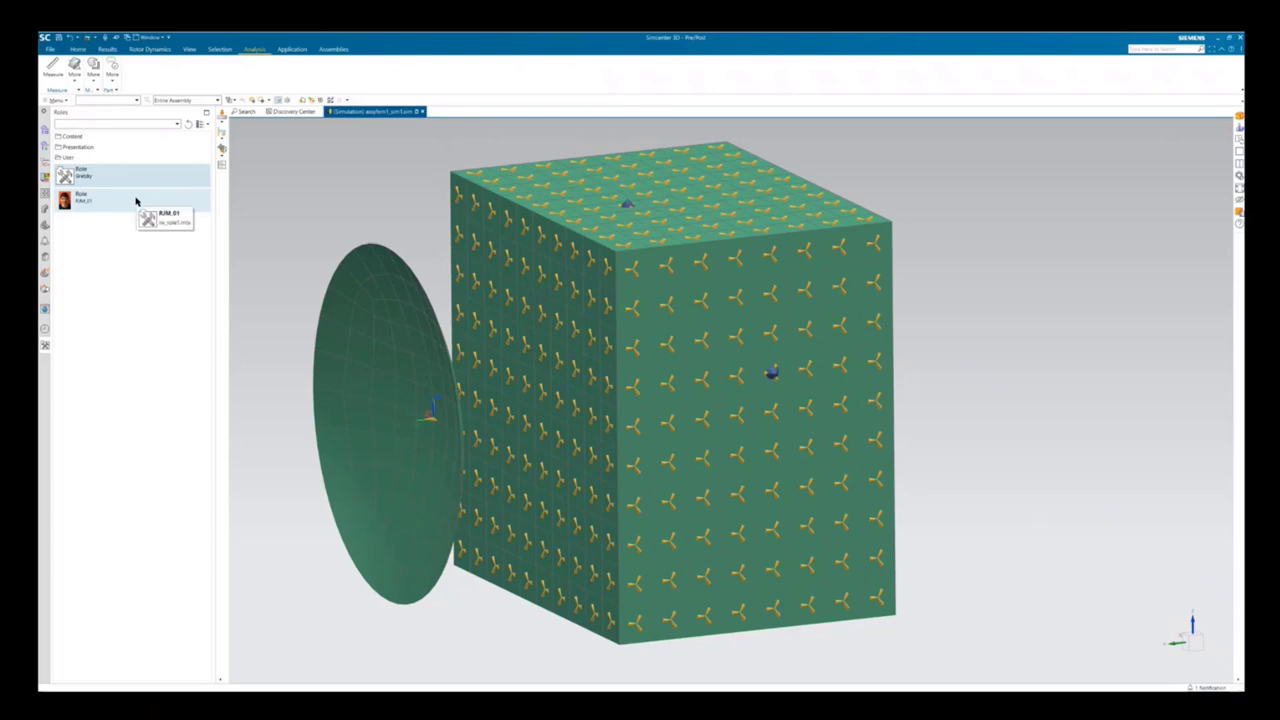
- Try out the user role with the portrait picture and switch back to the Gretzky role
click(137, 202)
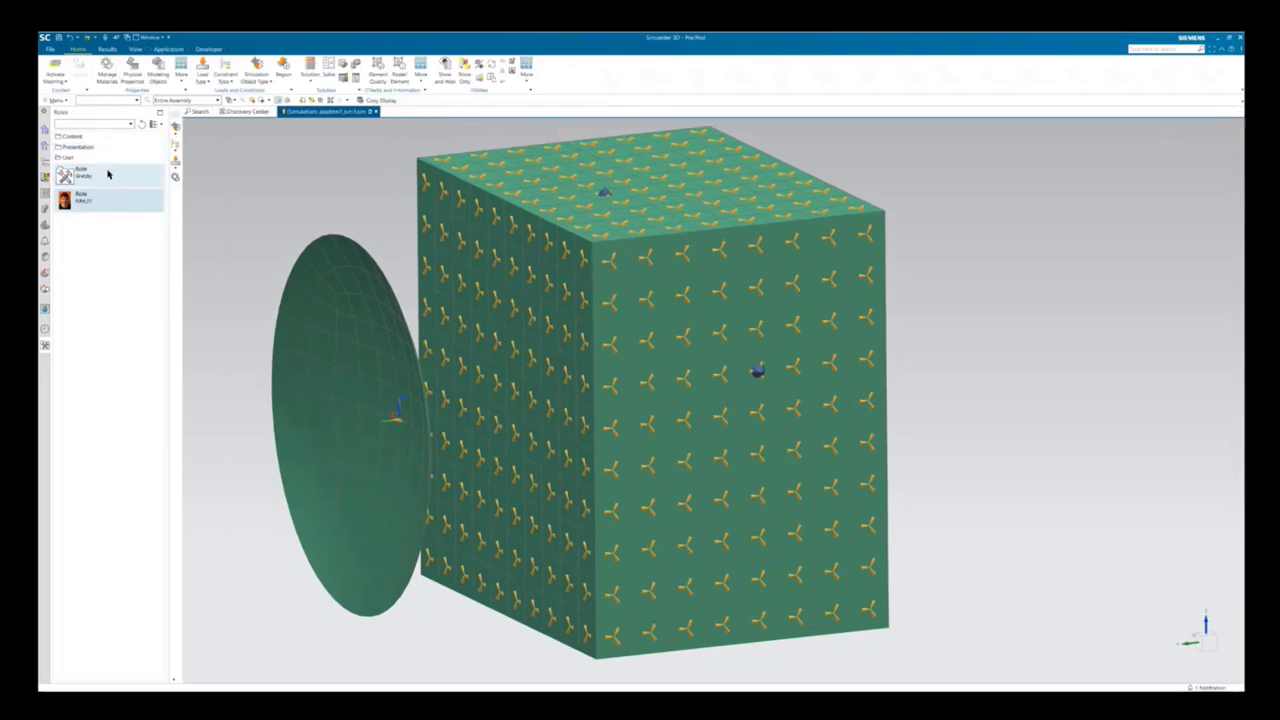
click(108, 175)
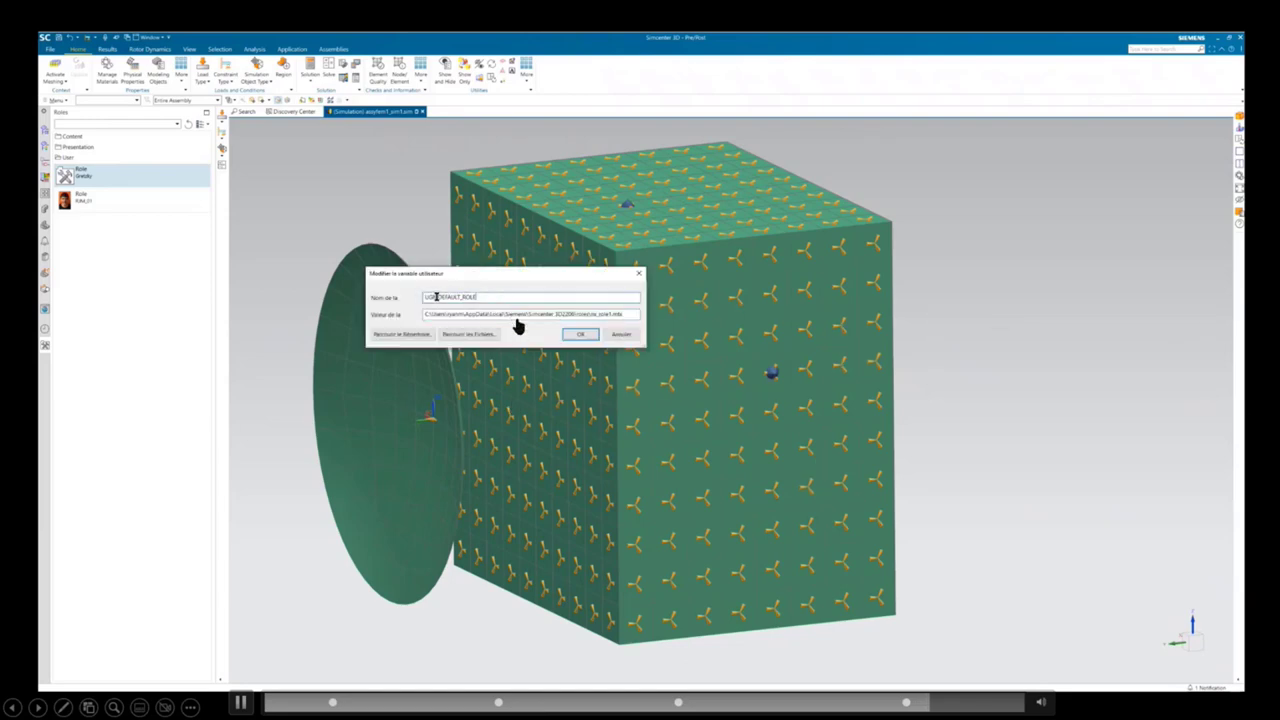
click(240, 705)
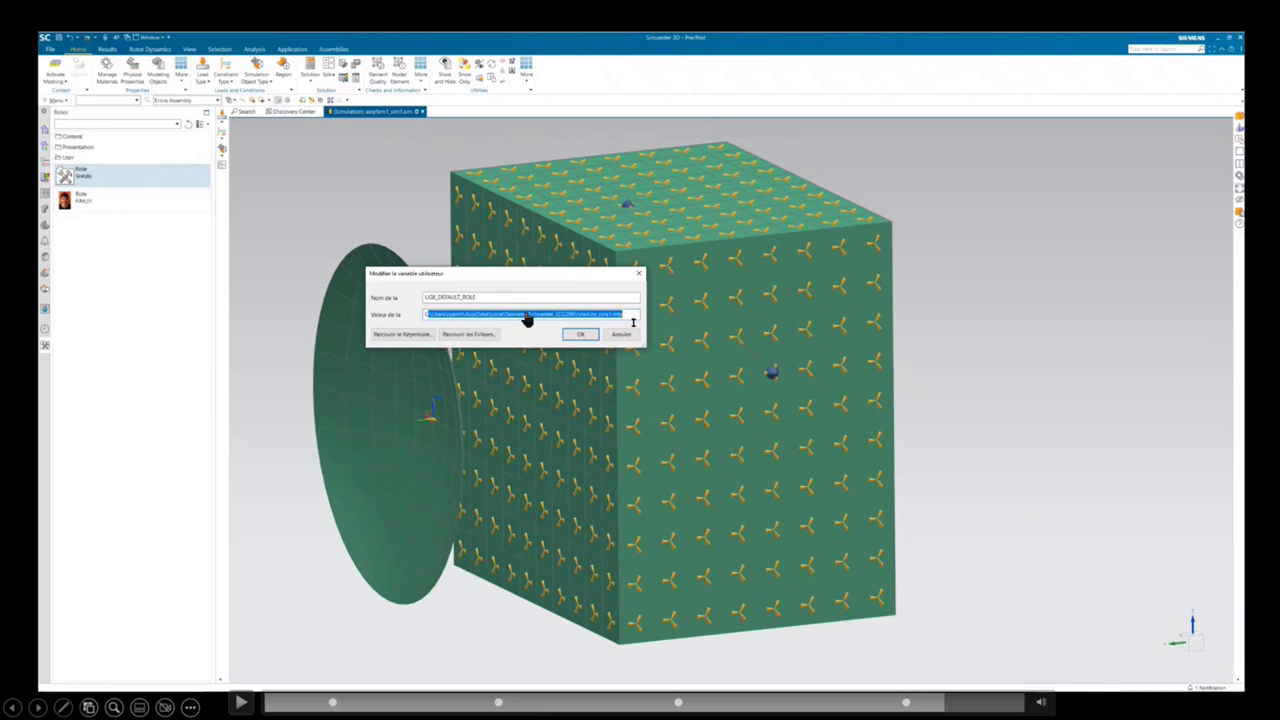
click(243, 703)
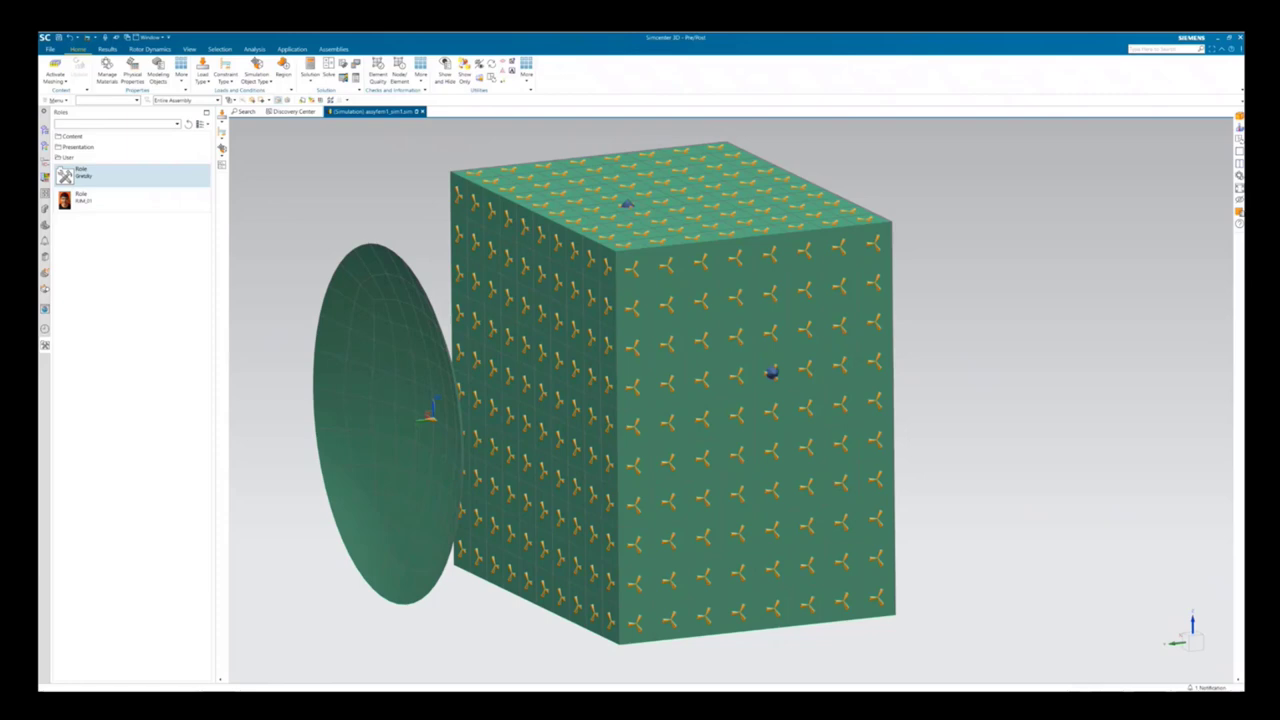
- Apply the user role with the portrait picture to the interface
click(87, 205)
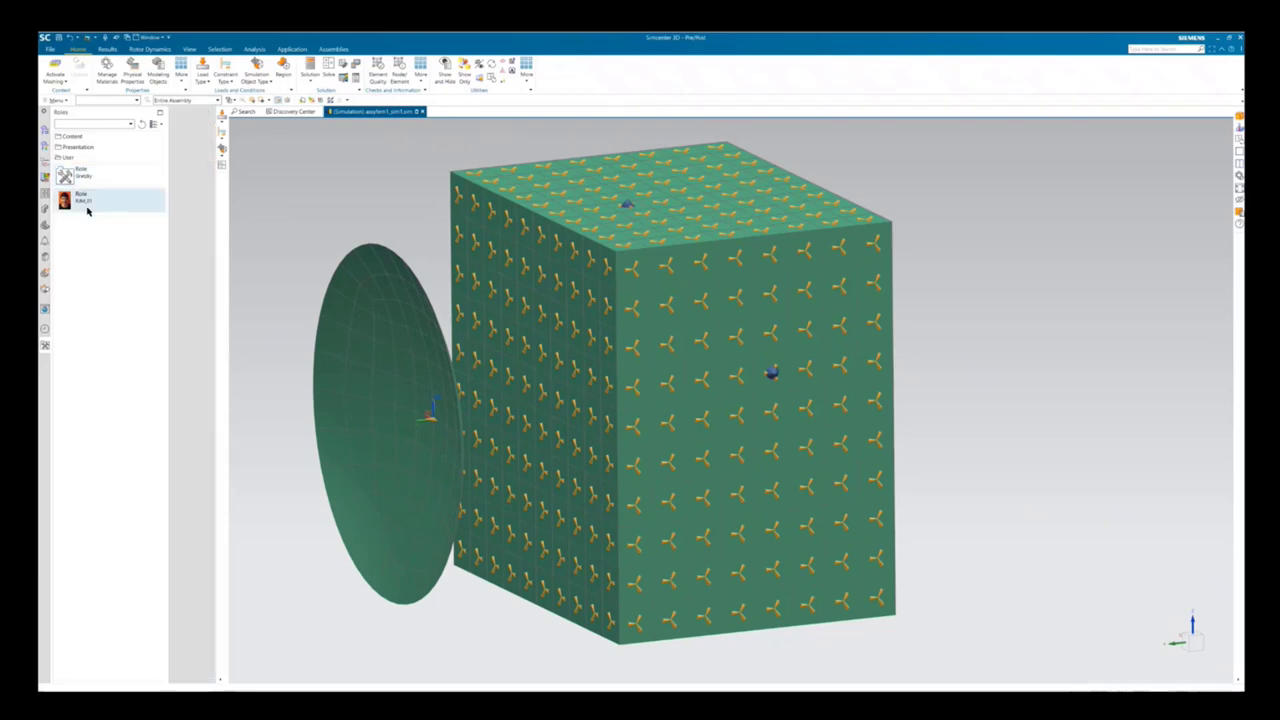
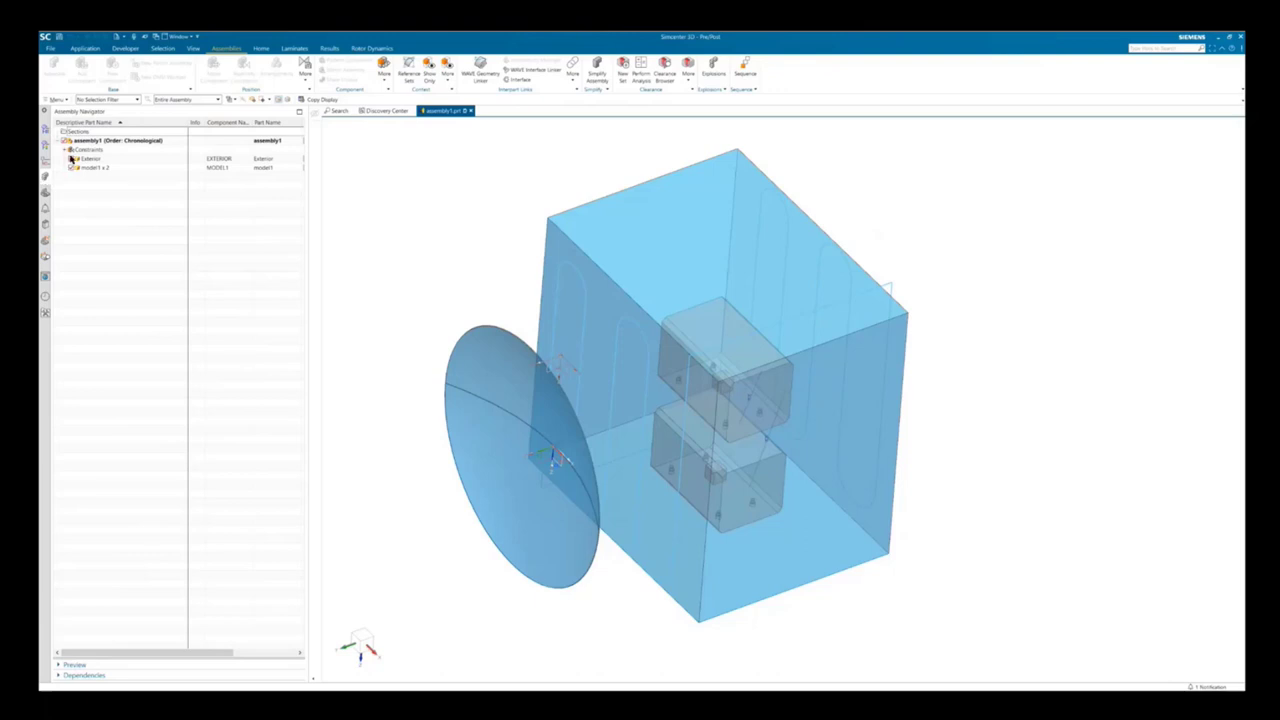
- Hide and show the Exterior and model1 components in turn to identify them in the assembly
click(72, 159)
click(72, 159)
click(72, 168)
click(72, 168)
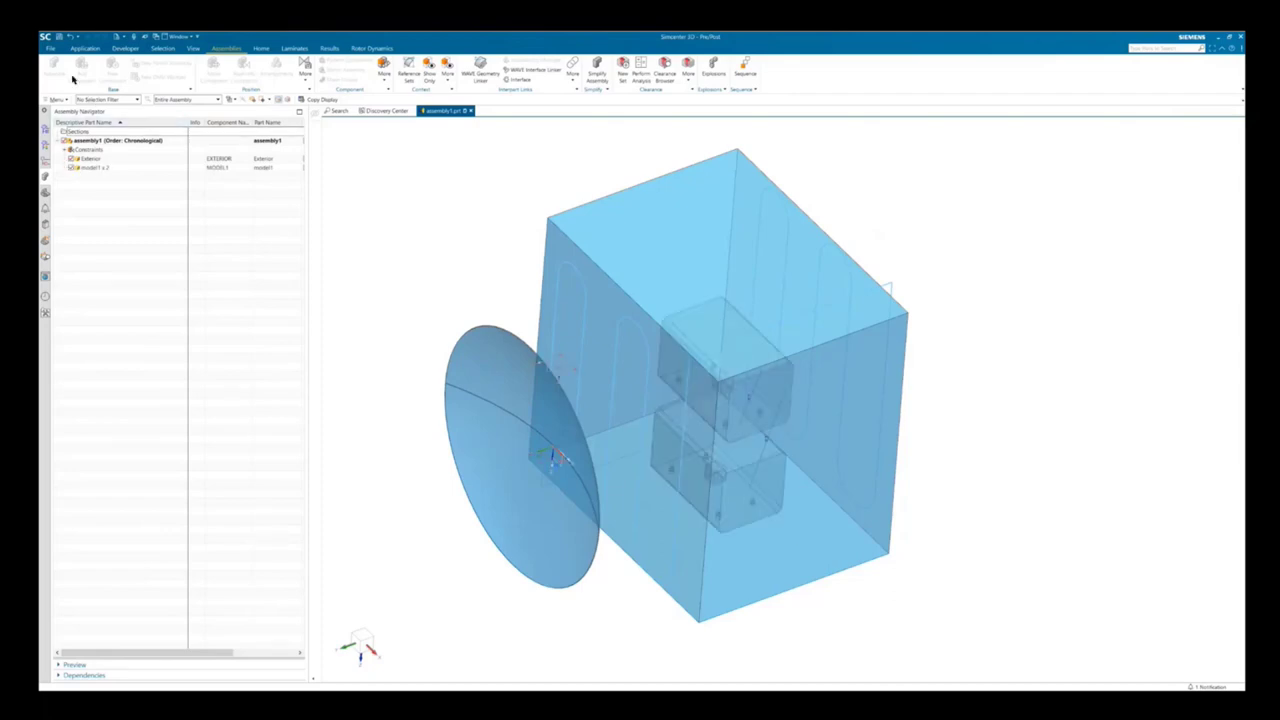
- Create a blank assembly FEM mapped to assembly1 with the Simcenter 3D Space Systems Thermal solver and Thermal analysis type
click(49, 48)
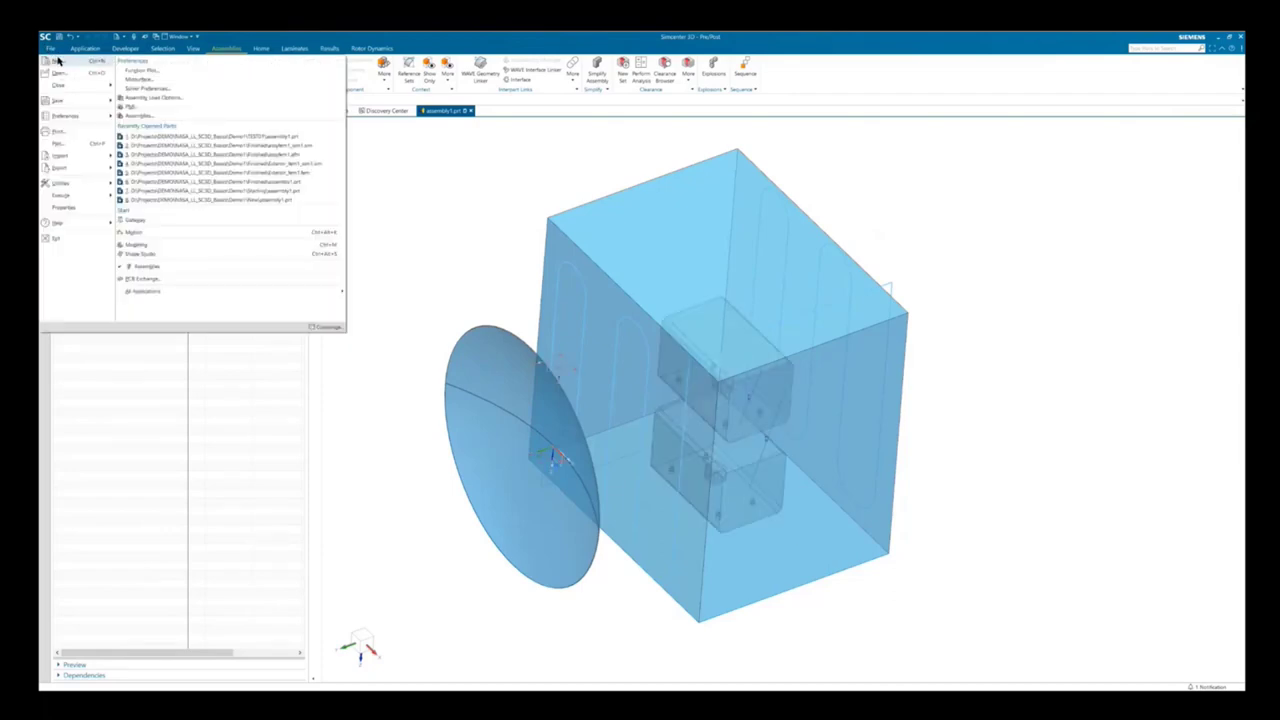
click(56, 60)
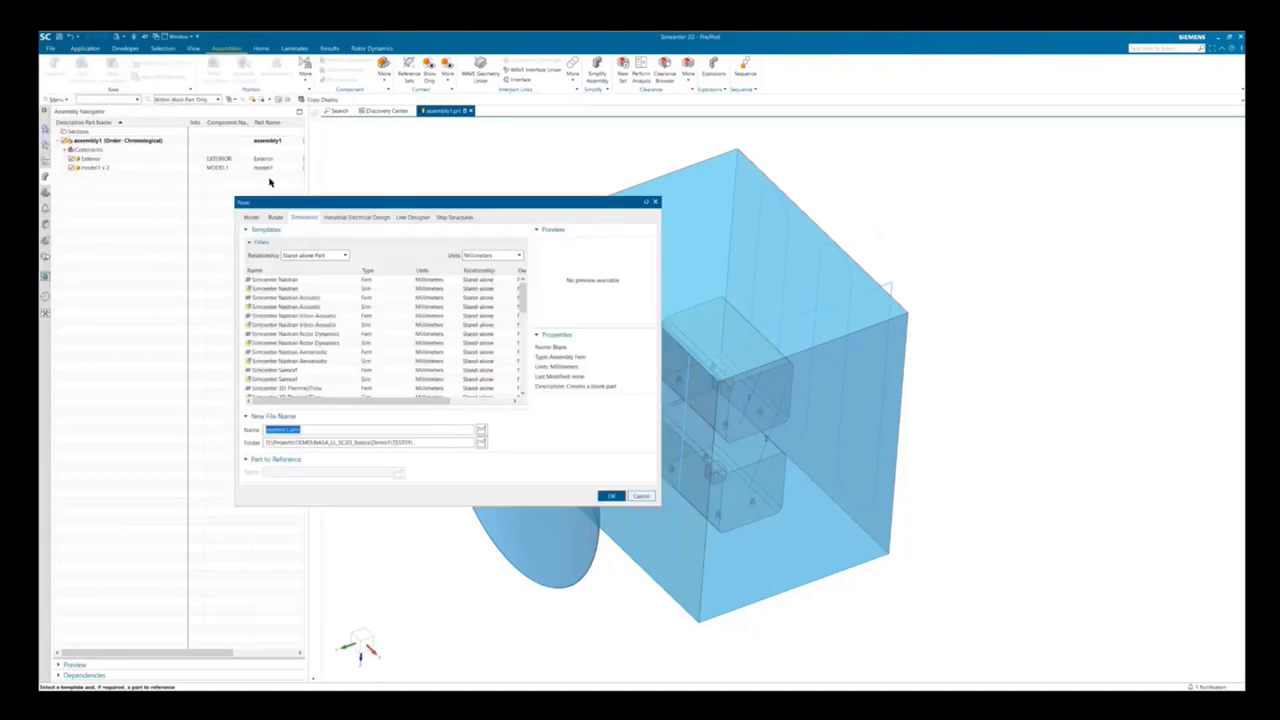
scroll(315, 350, down, 5)
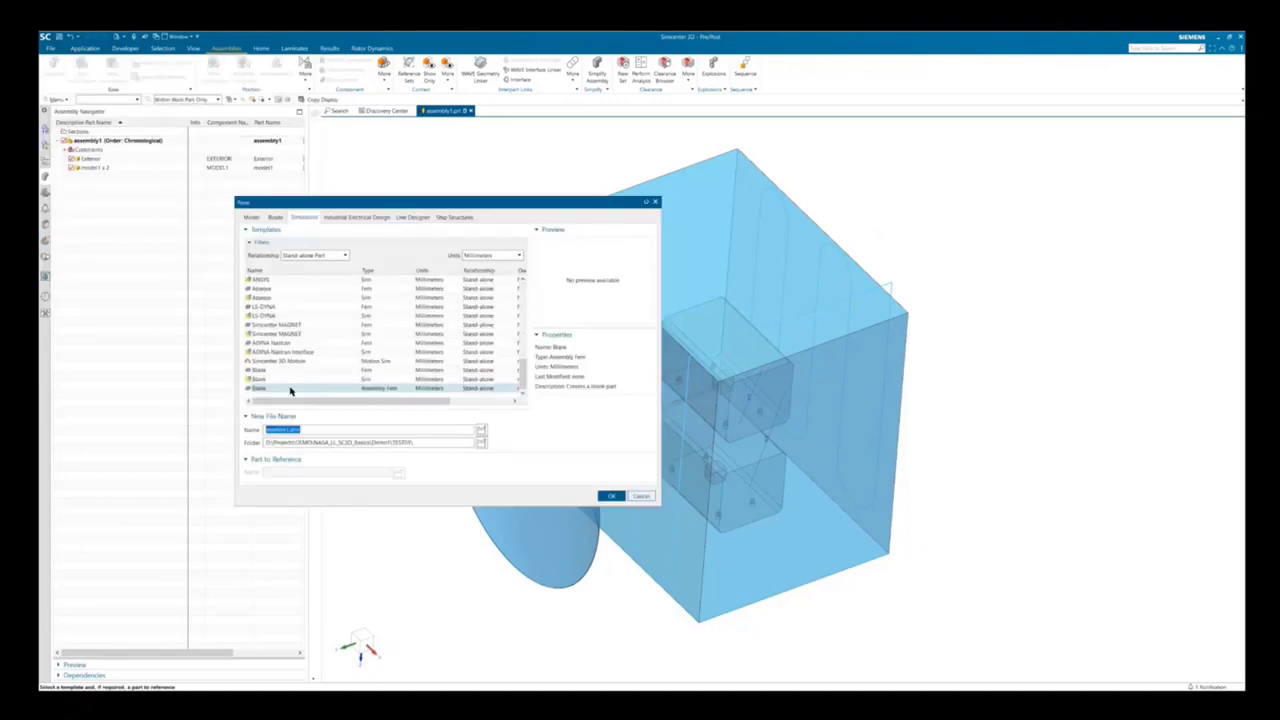
click(611, 496)
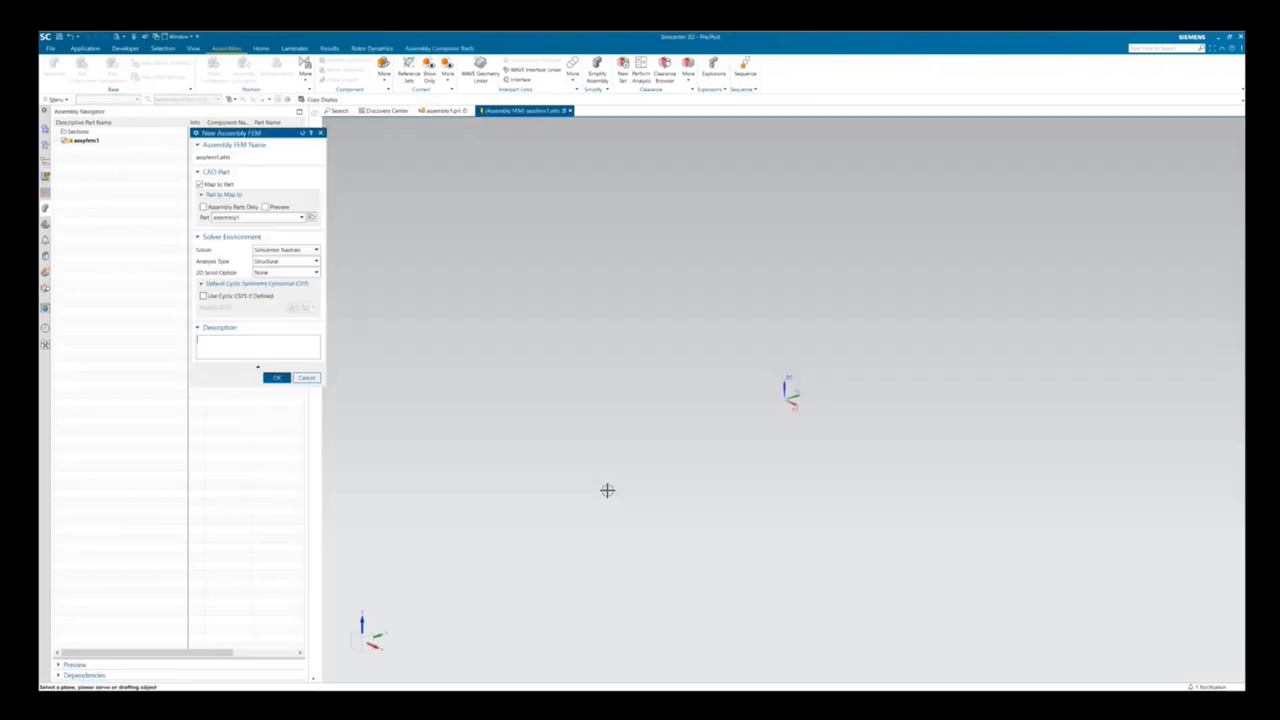
click(272, 250)
click(300, 284)
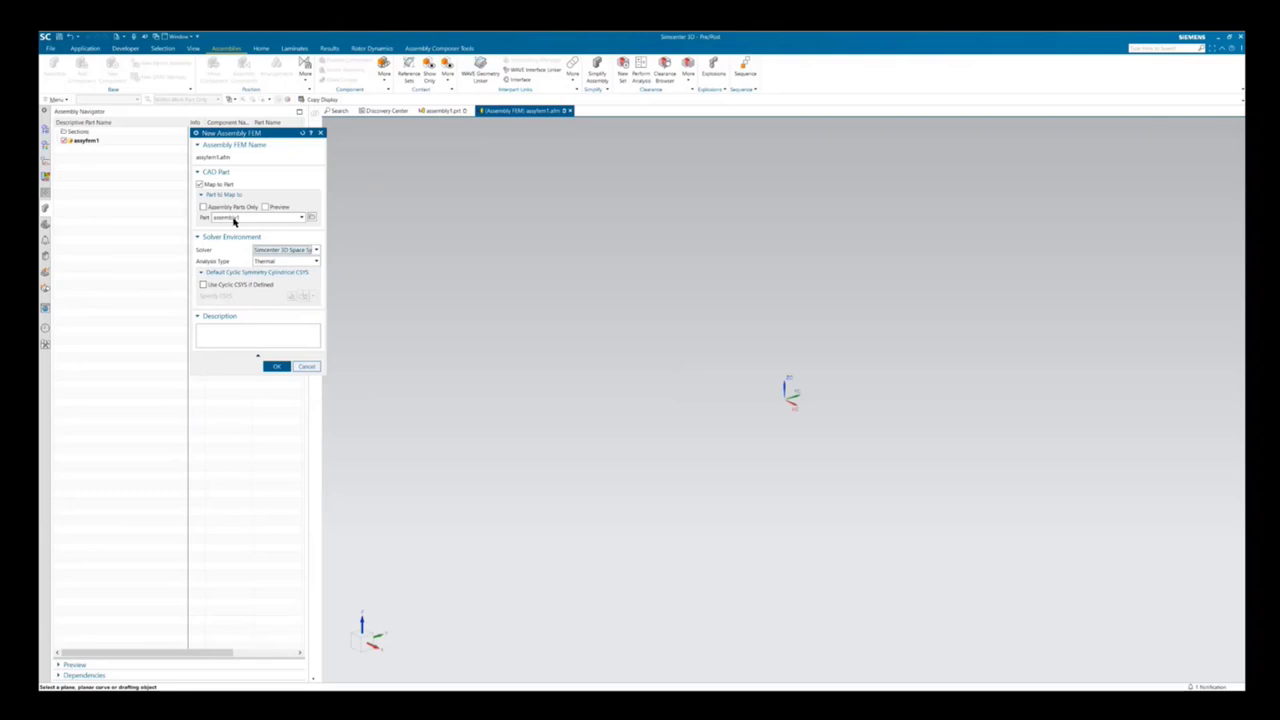
click(280, 366)
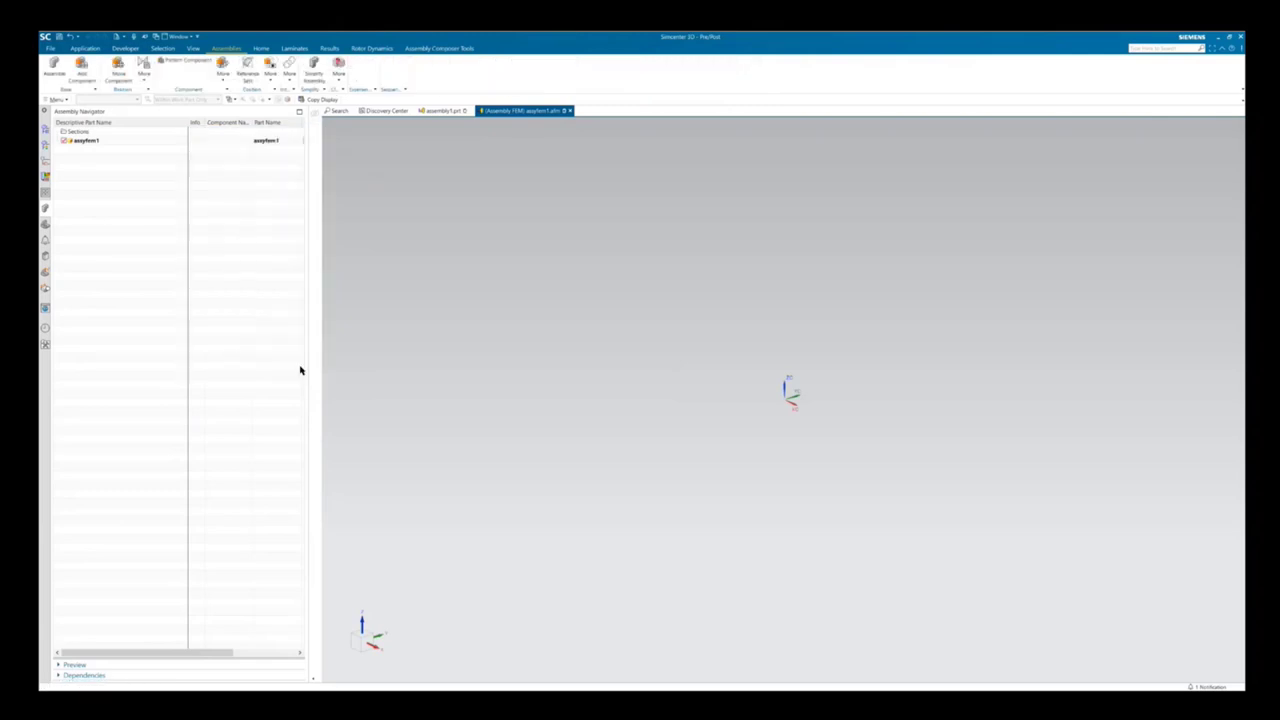
- Unpack the model1 components in the assembly FEM and map the first one to a new Simcenter 3D Space Systems Thermal FEM with an idealized part
click(46, 130)
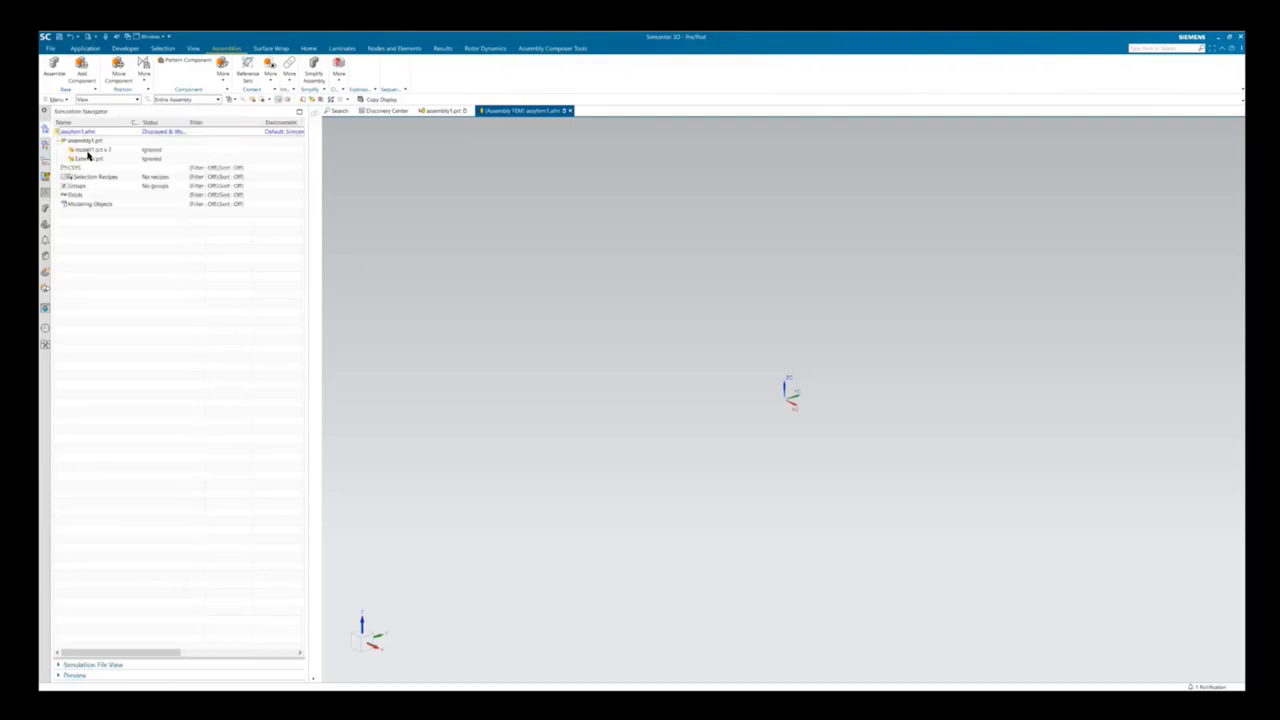
click(110, 158)
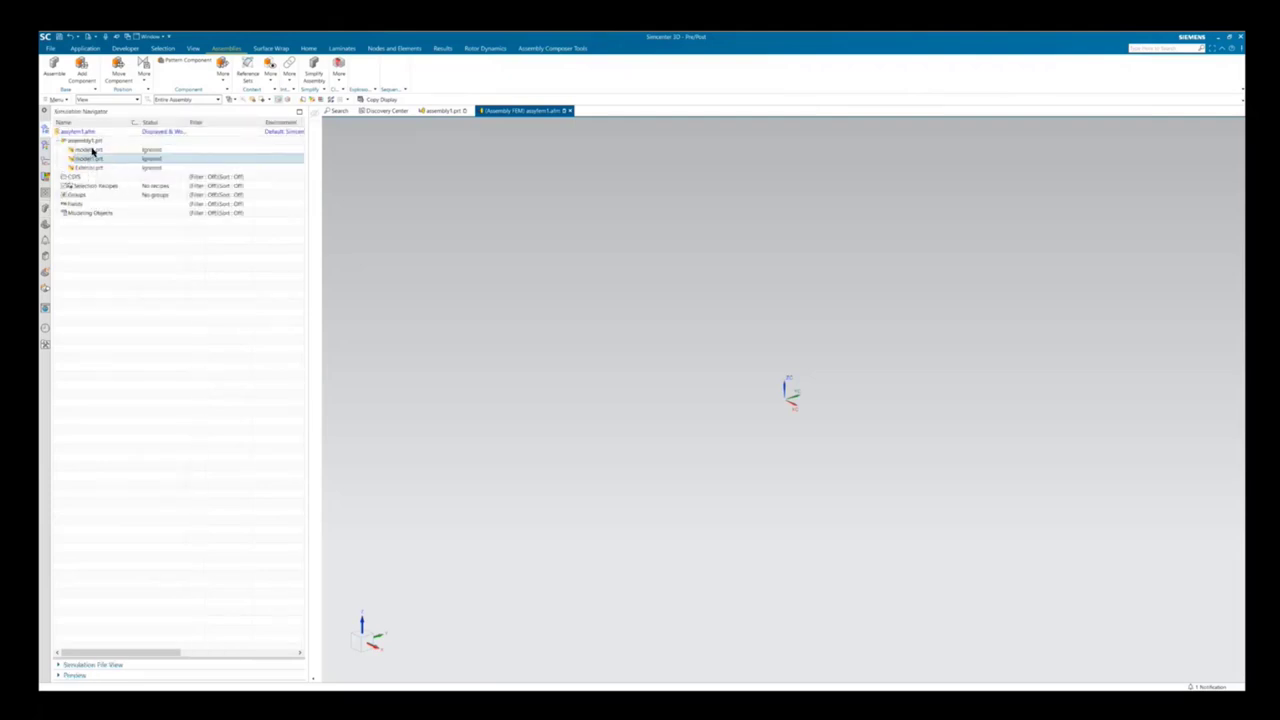
right_click(92, 150)
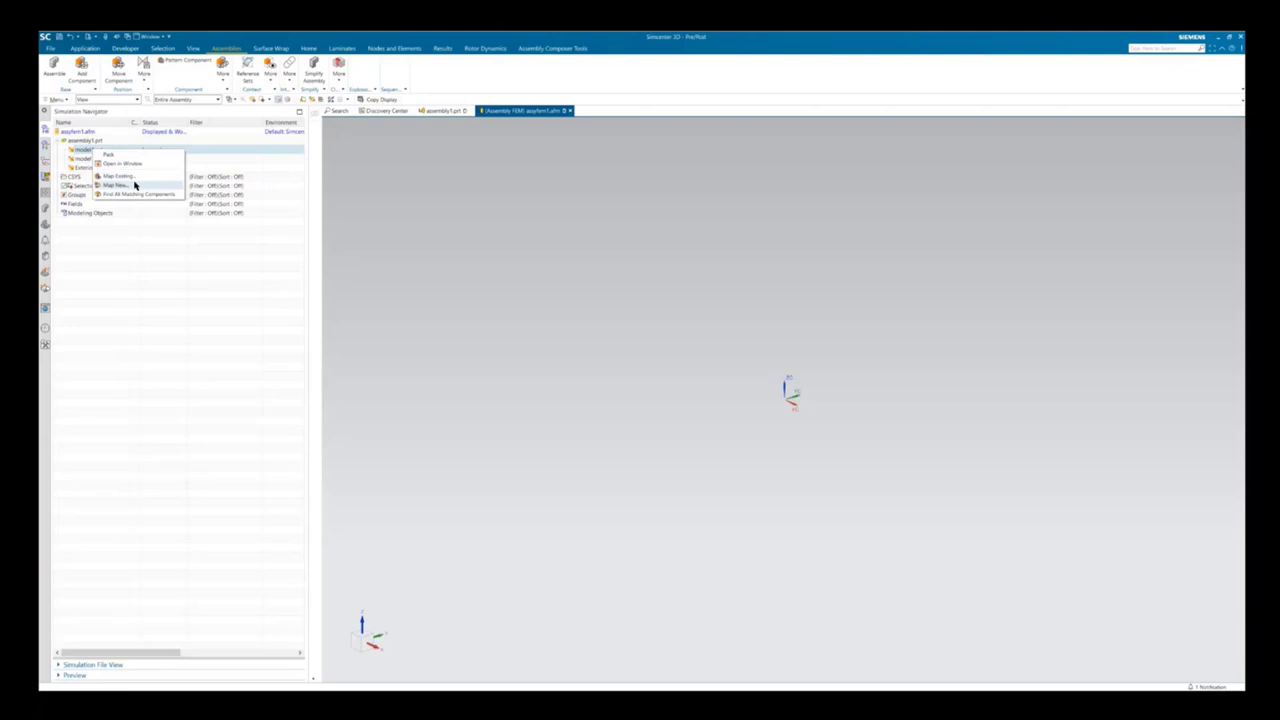
click(134, 186)
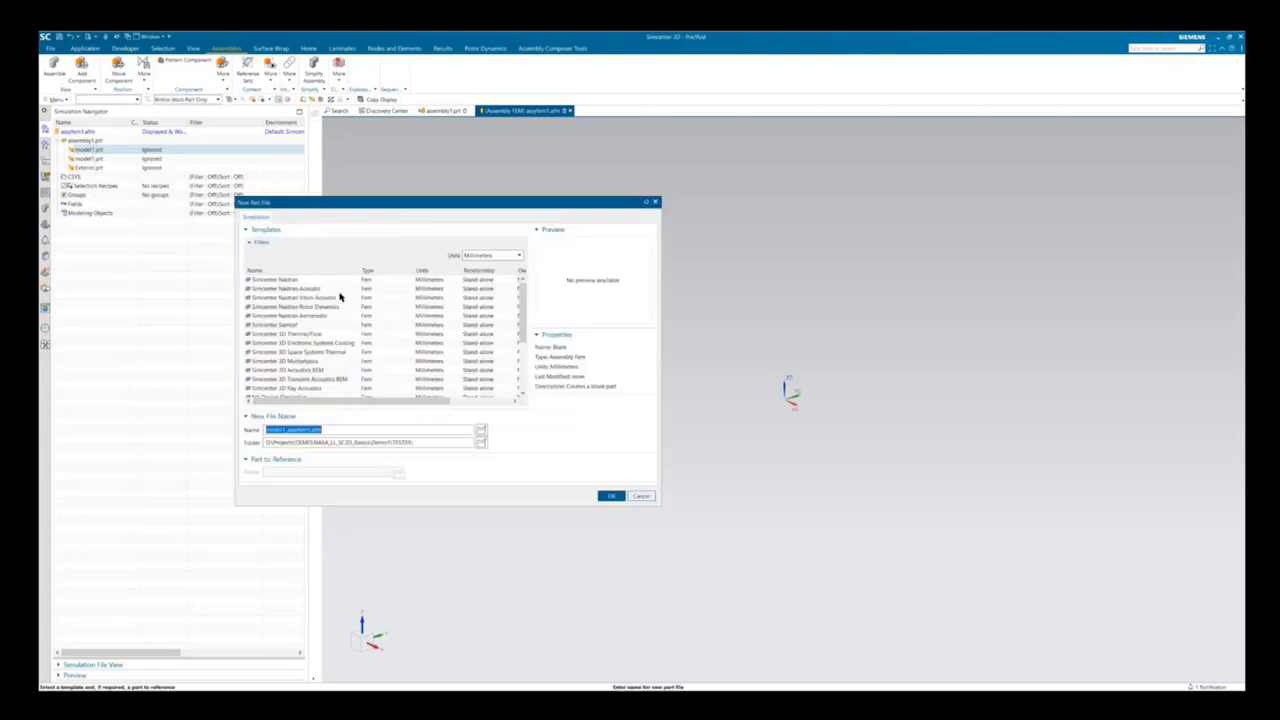
click(308, 352)
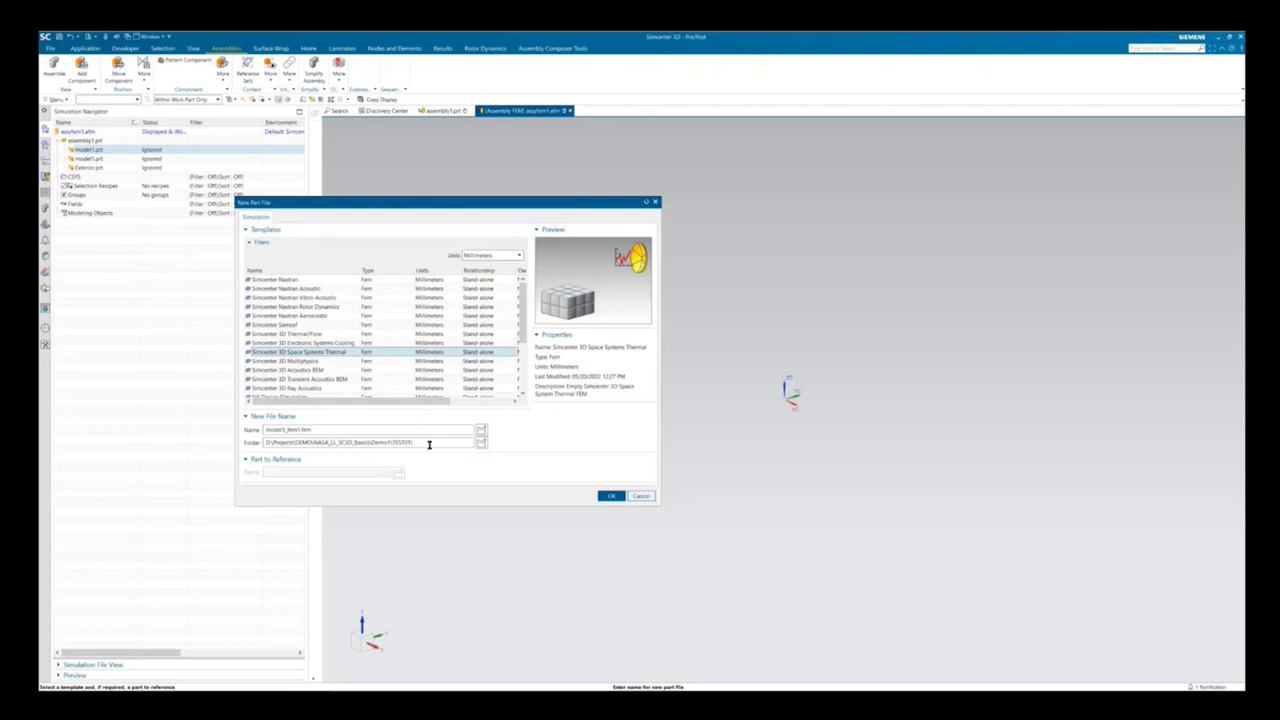
click(607, 497)
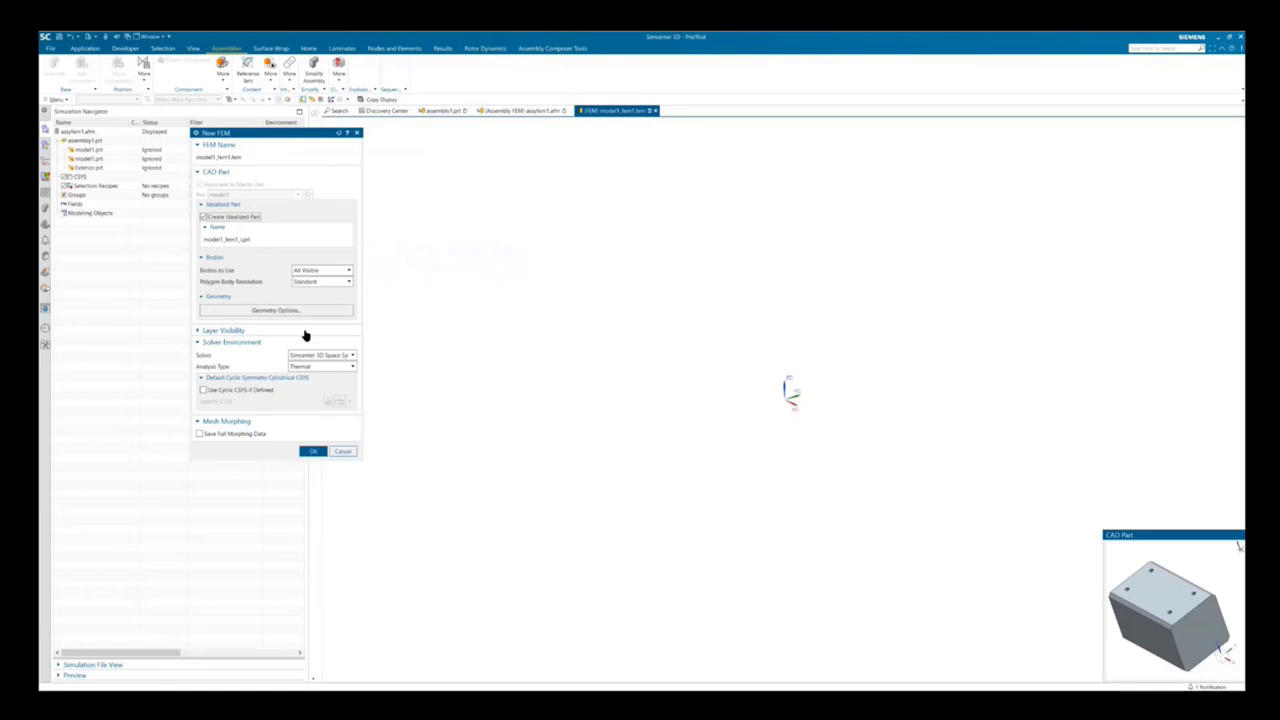
click(306, 452)
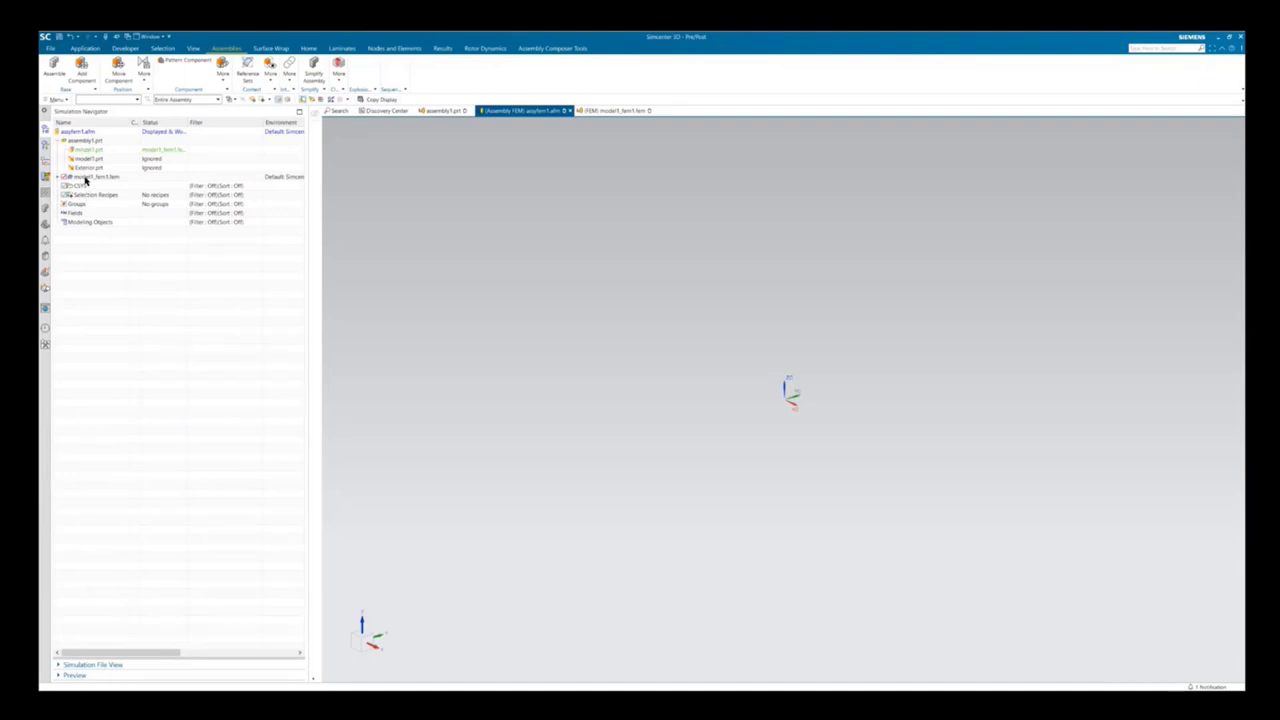
- Open the new model1 FEM from the assembly FEM and display its idealized part
double_click(85, 177)
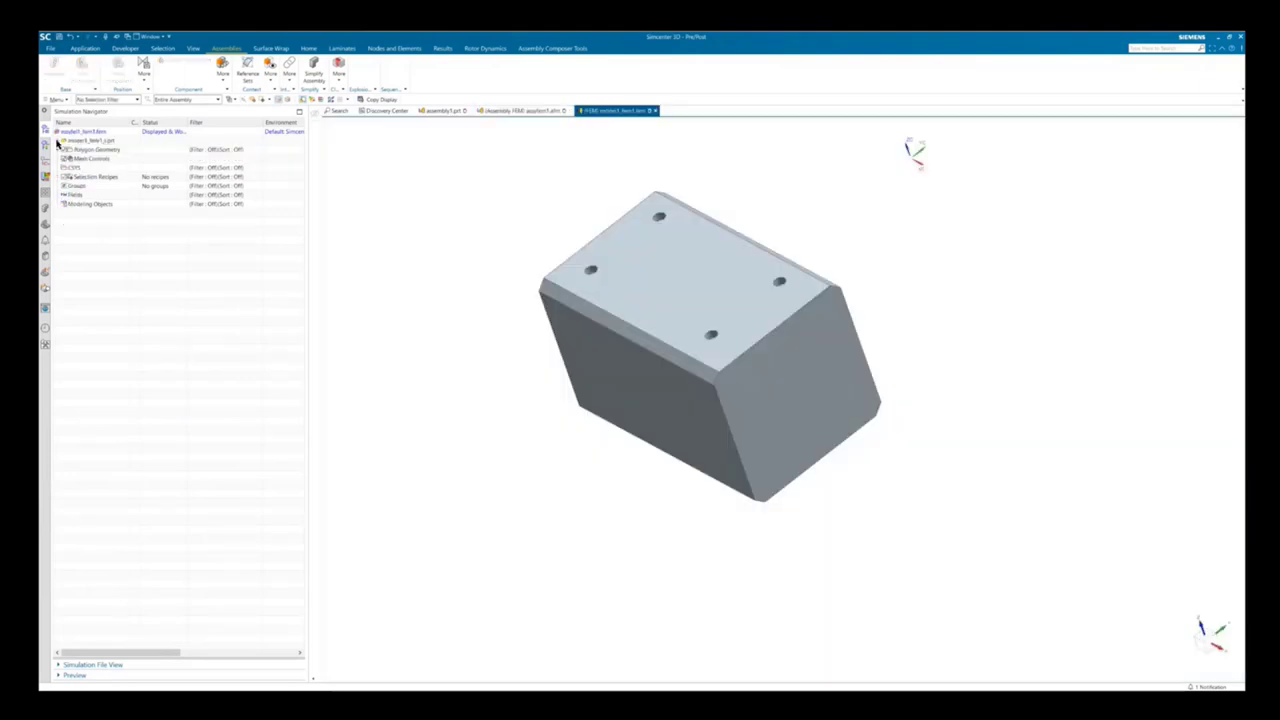
click(57, 141)
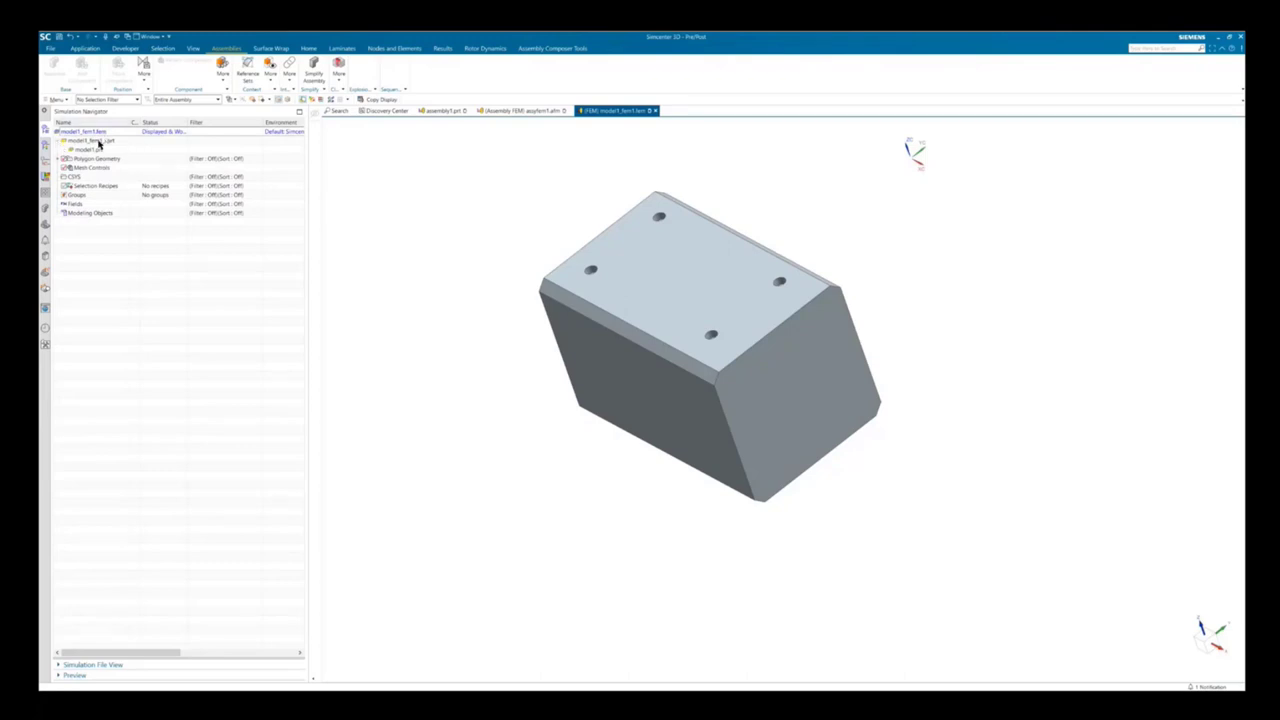
click(99, 143)
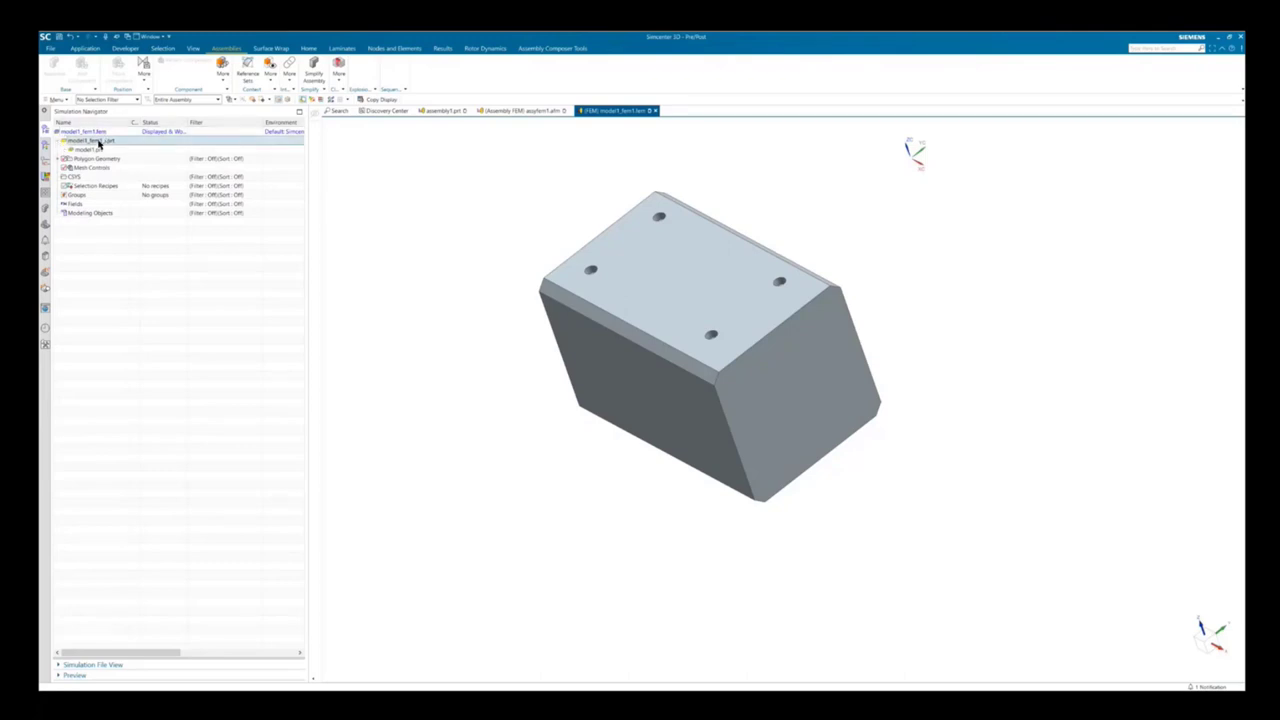
double_click(99, 143)
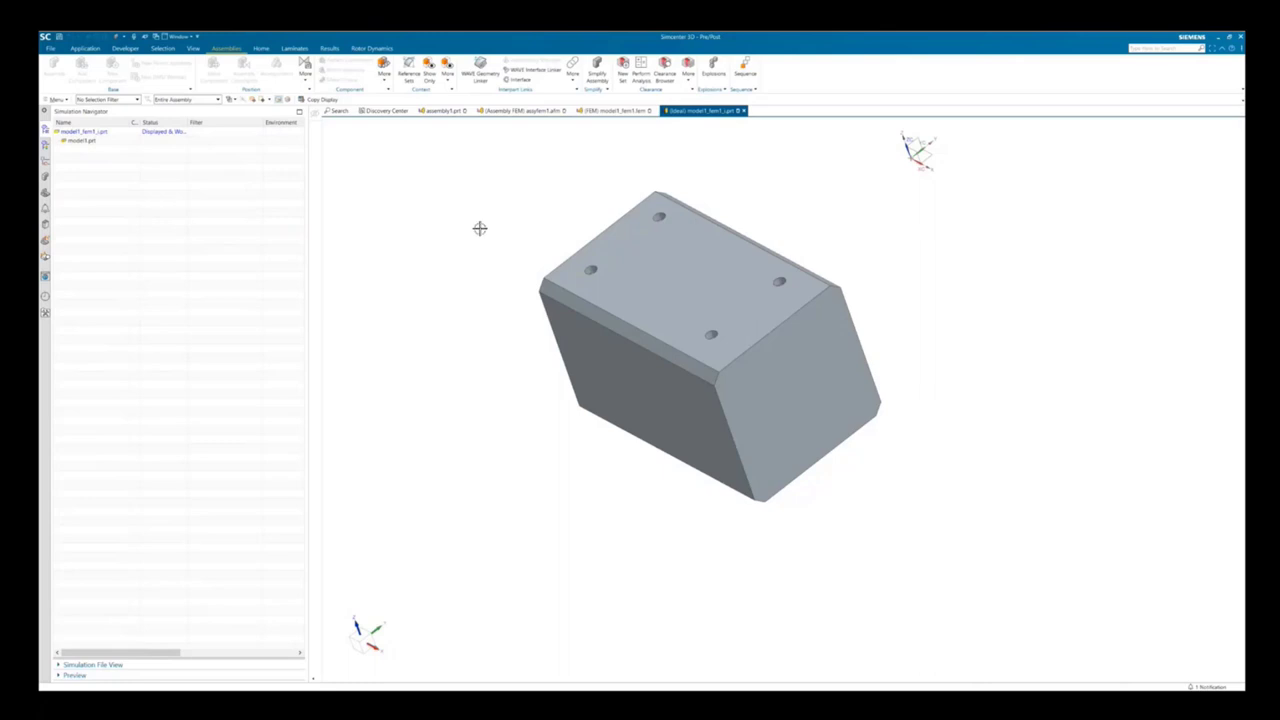
shift+middle_drag(480, 228, 471, 300)
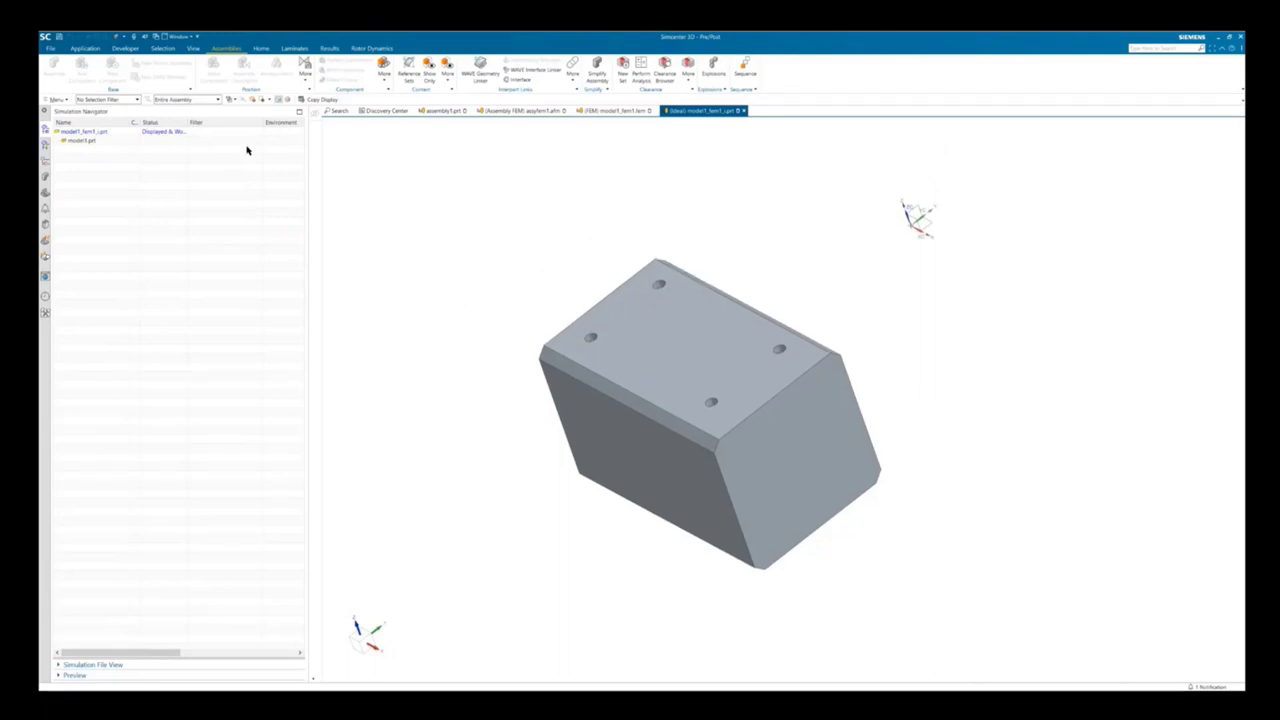
- Link the model1 solid body into the idealized part with the WAVE Geometry Linker, associative and with the original hidden
click(260, 48)
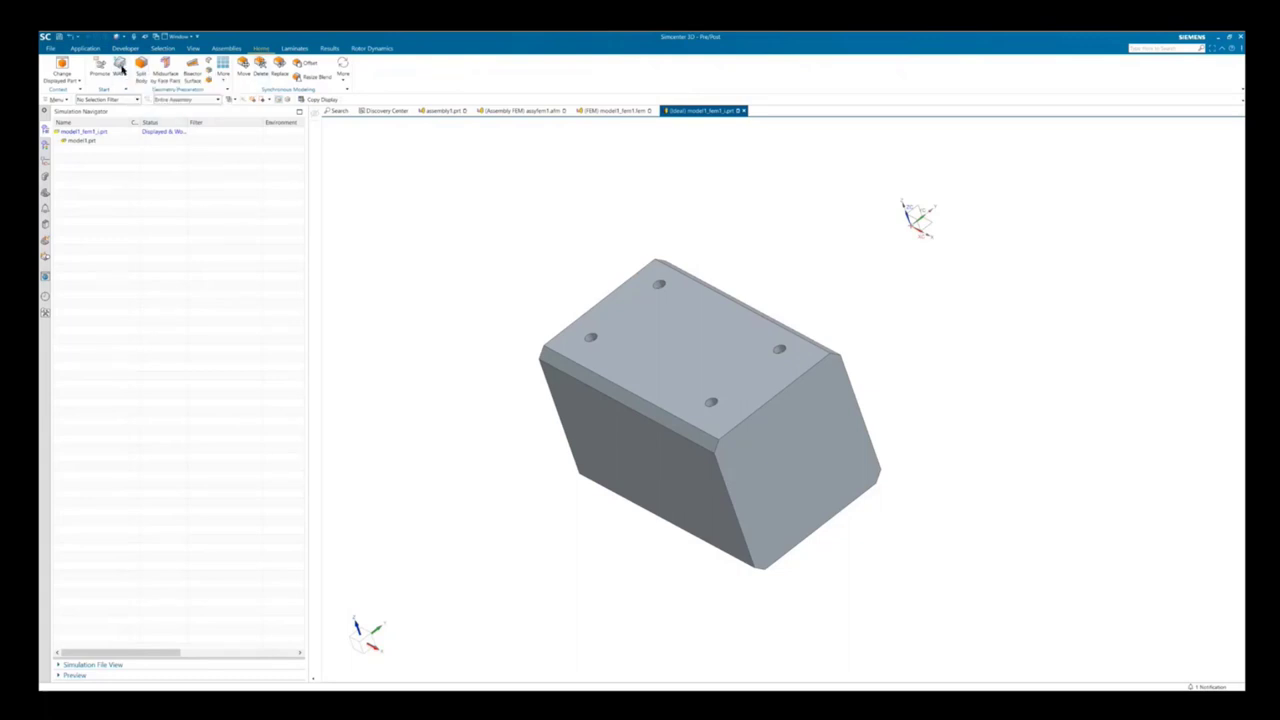
click(121, 68)
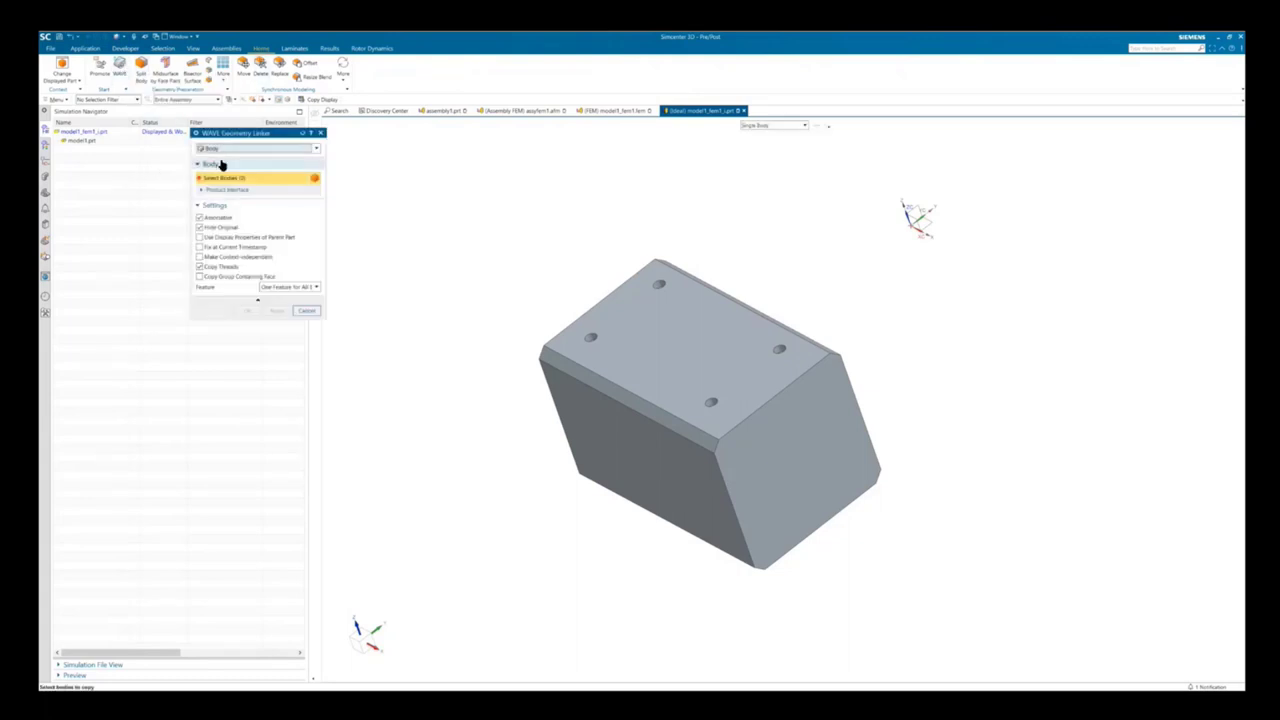
click(617, 304)
click(252, 311)
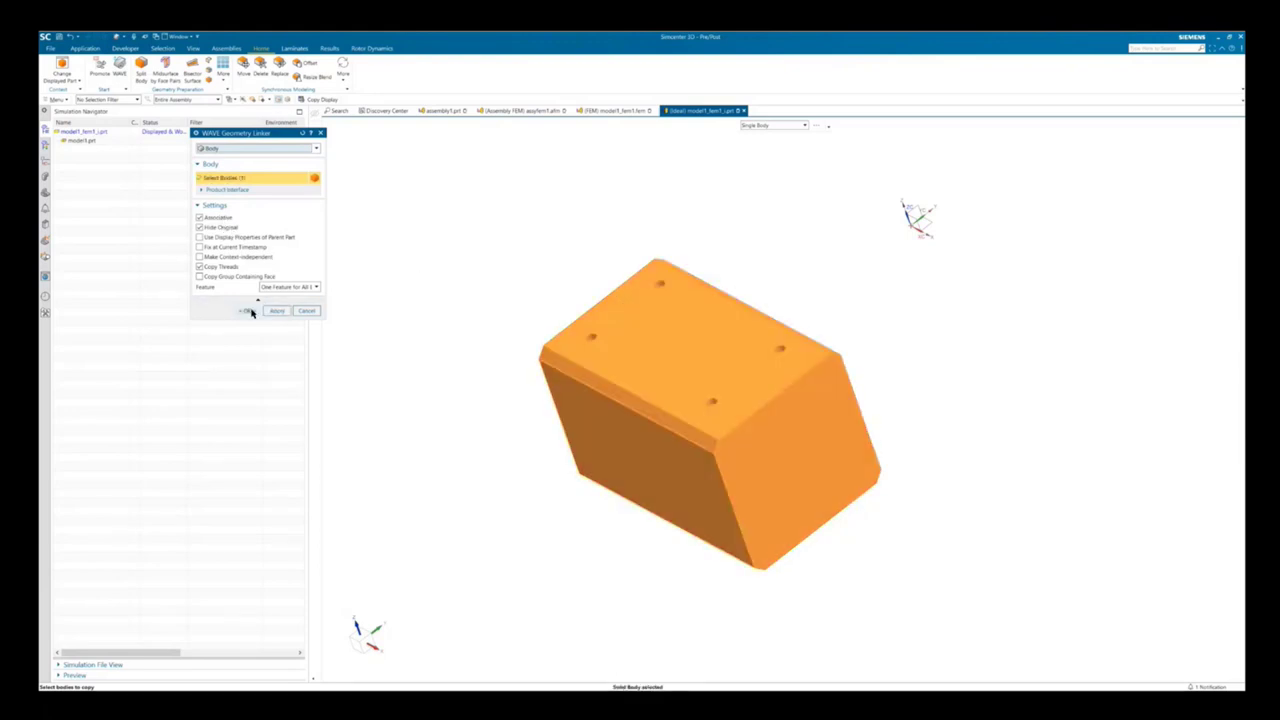
- Remove all holes up to 100 mm from the linked body using the Hole type of Delete Face
click(258, 70)
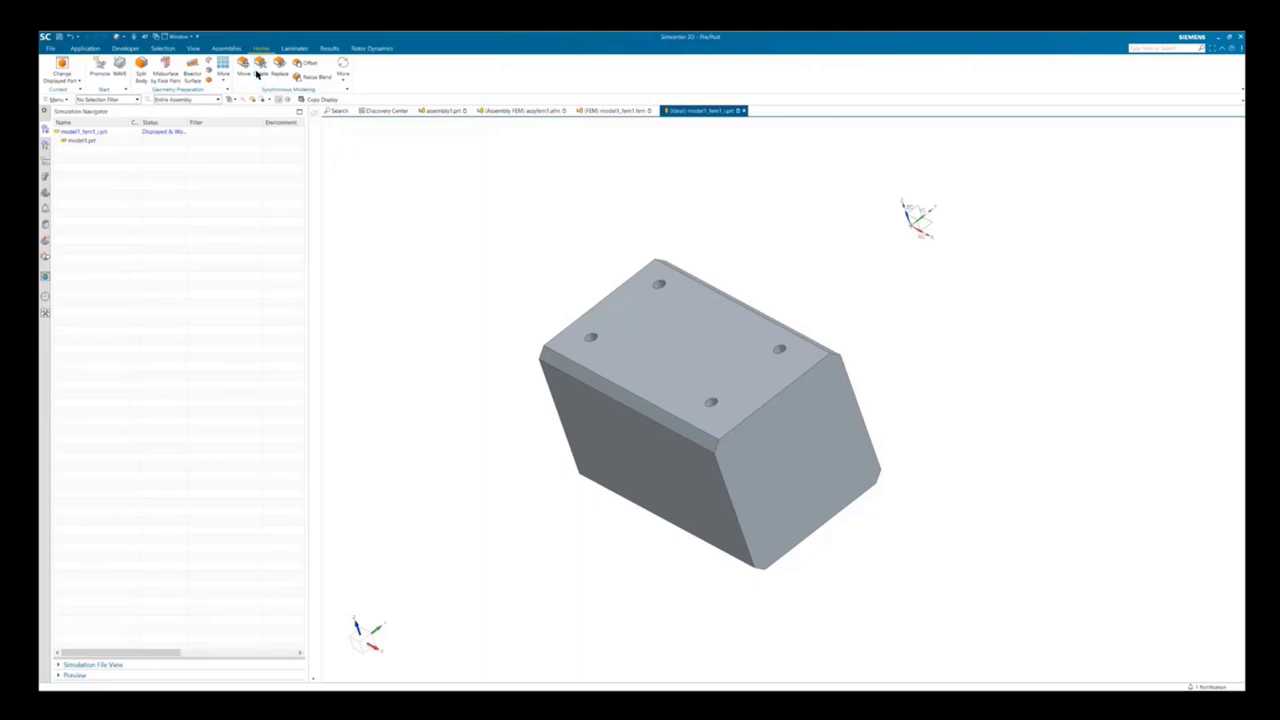
click(248, 149)
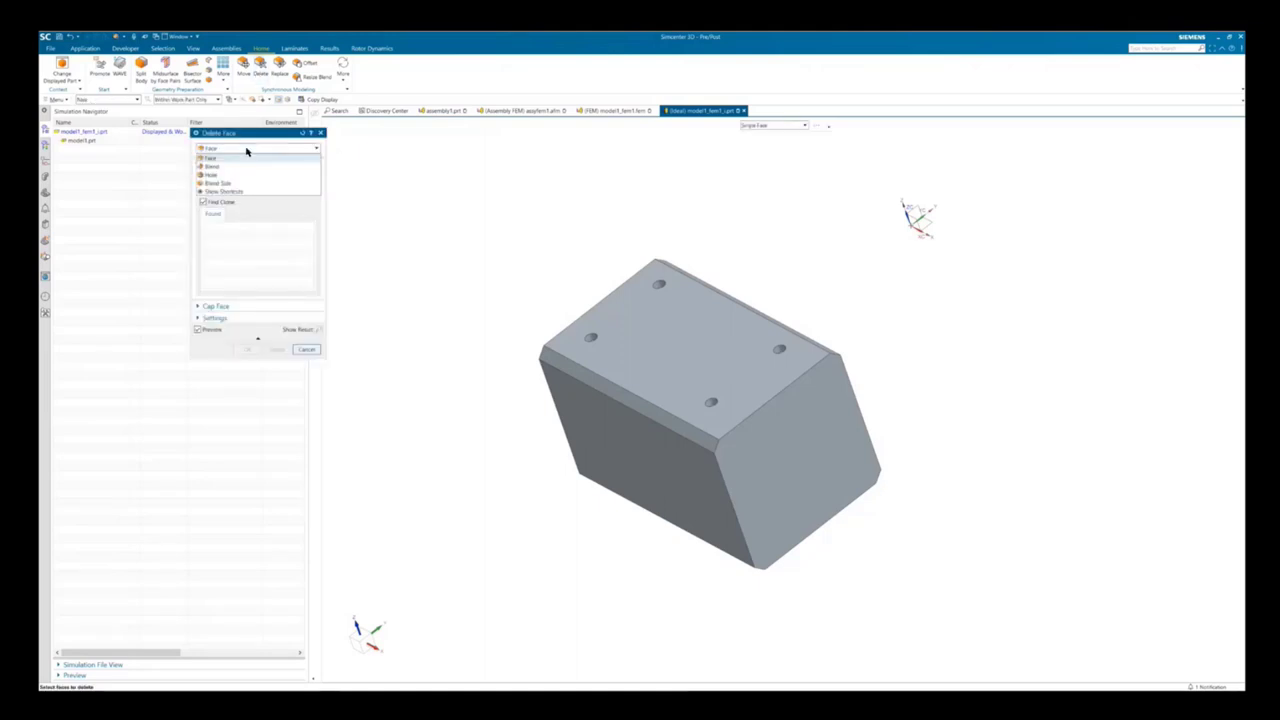
click(239, 176)
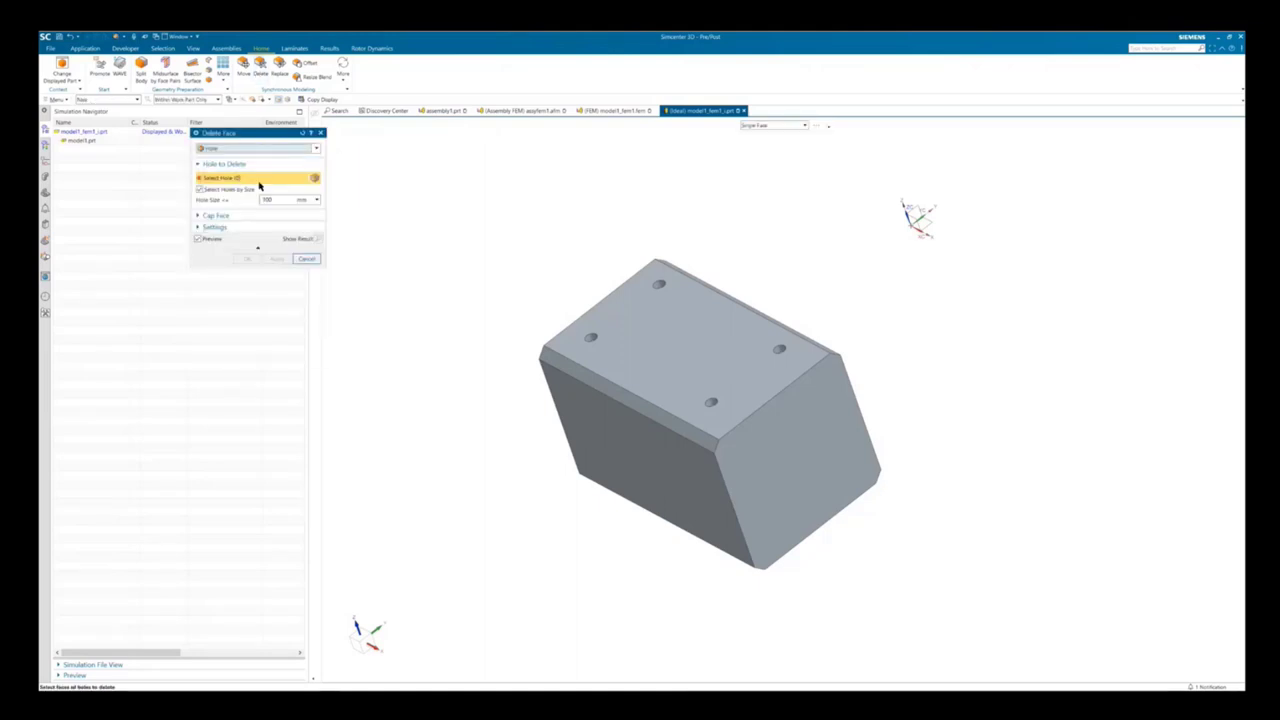
click(593, 337)
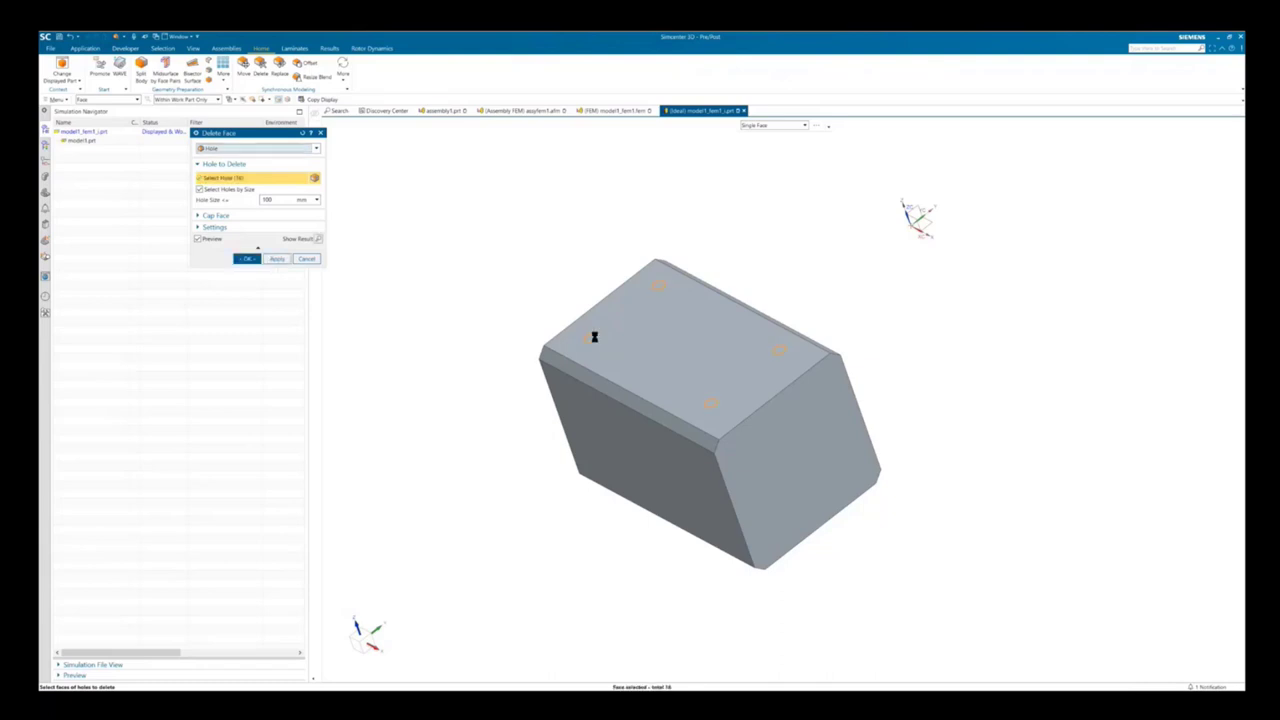
click(255, 258)
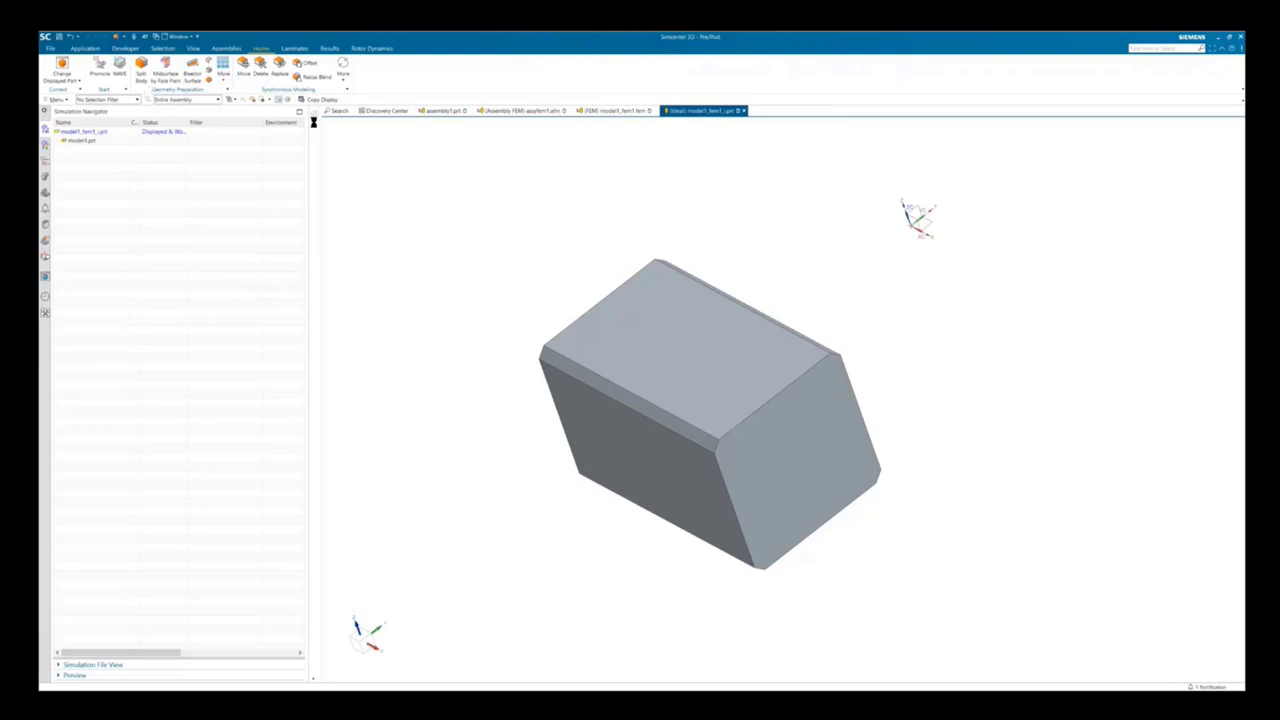
- Remove the four bevelled edge faces of the linked body with Delete Face to leave a plain box
click(260, 66)
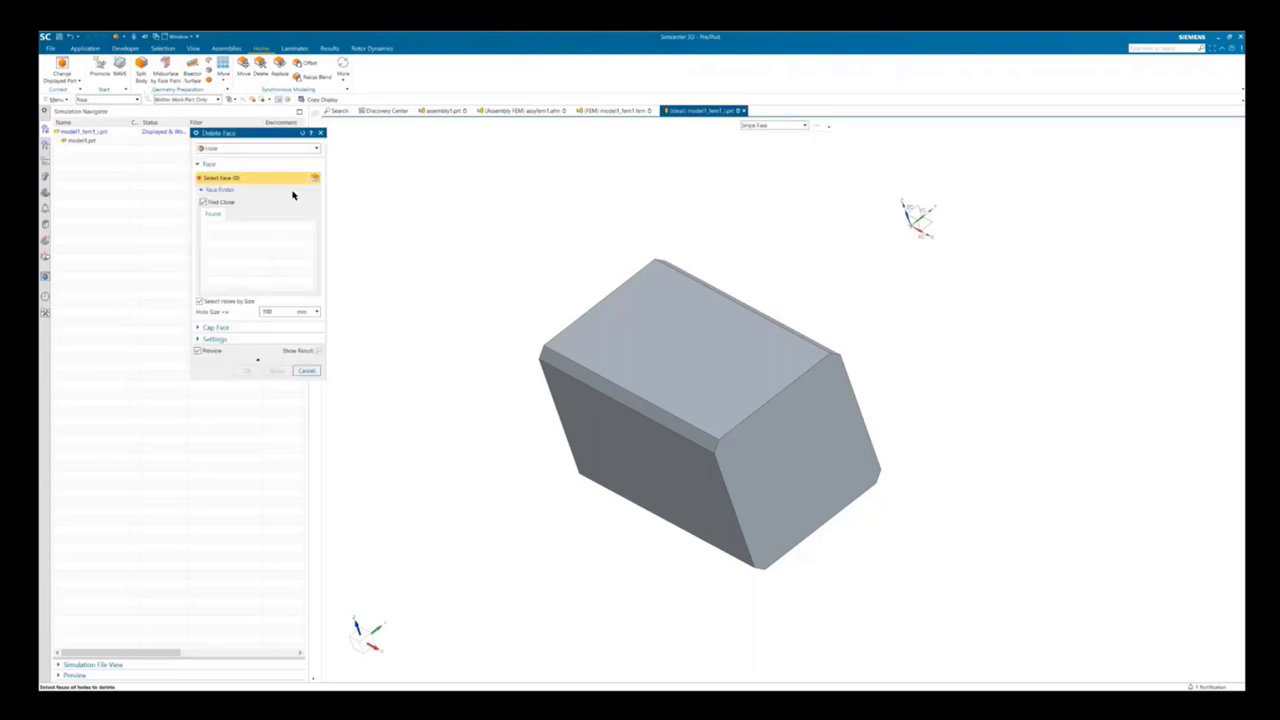
click(251, 150)
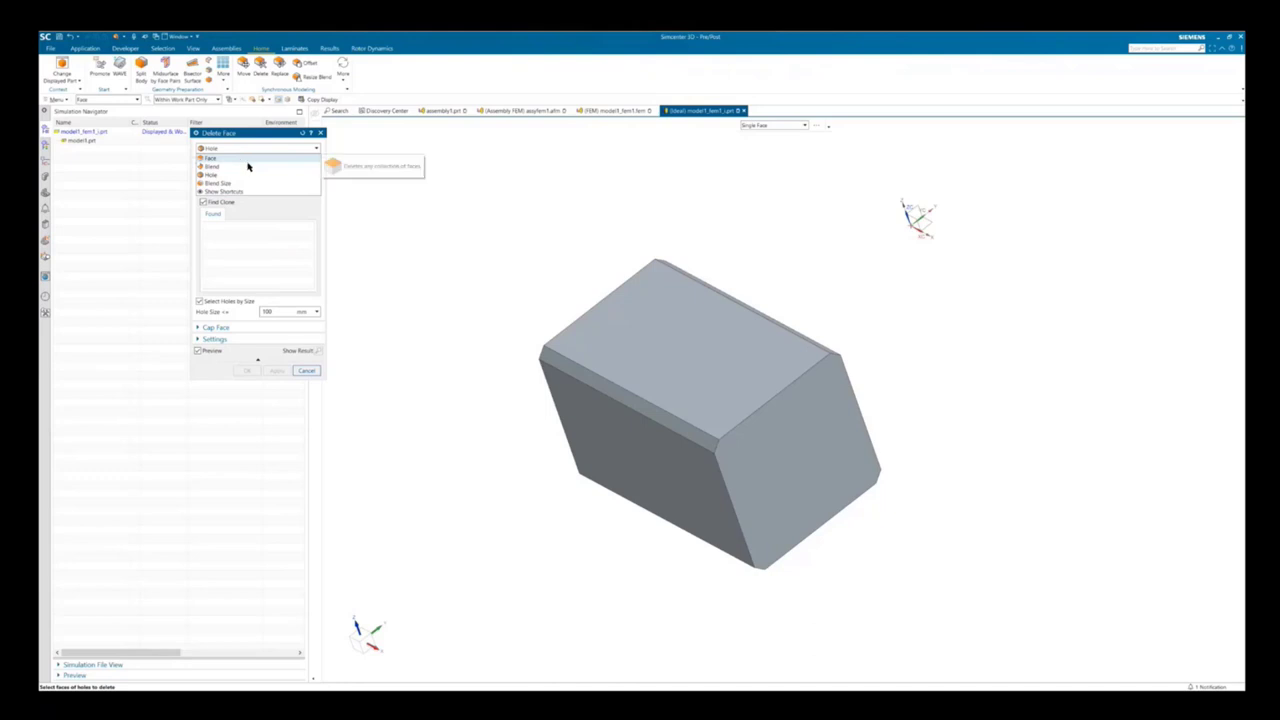
click(245, 157)
click(572, 369)
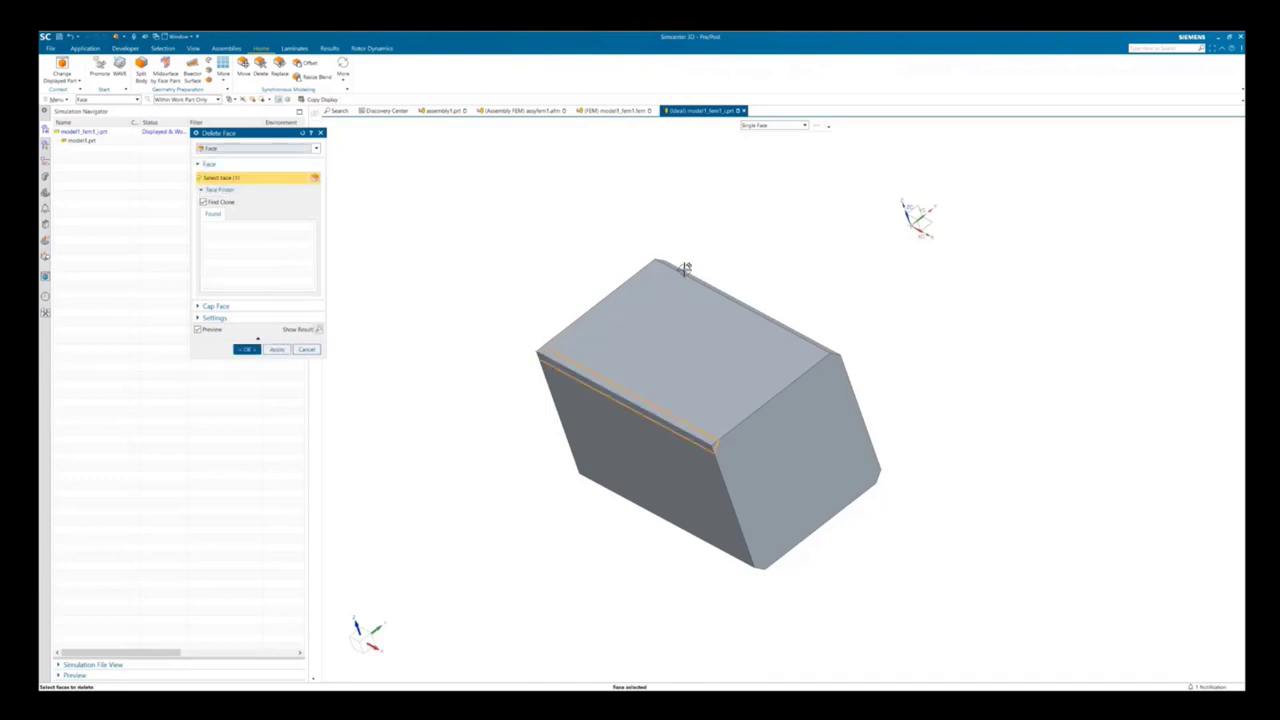
click(684, 268)
middle_drag(694, 360, 660, 342)
click(748, 322)
click(660, 342)
click(245, 349)
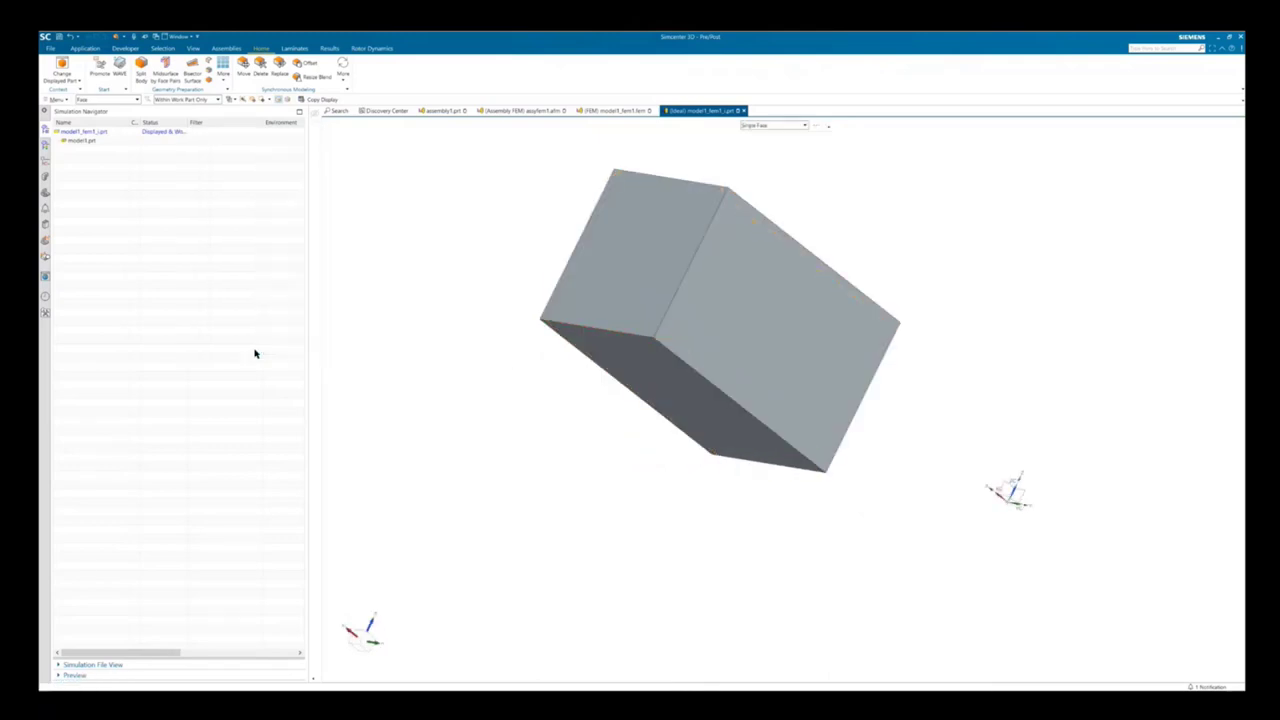
middle_drag(569, 277, 655, 348)
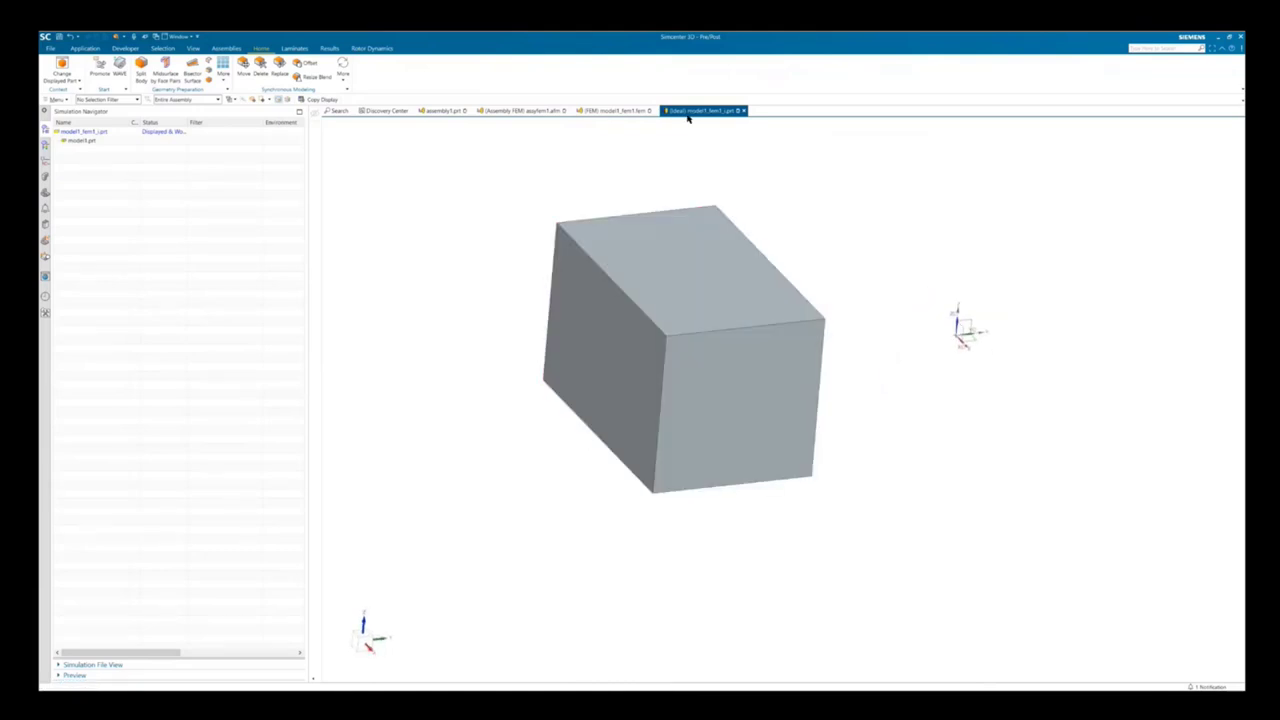
- Switch to the model1 FEM and delete the original body with holes, Polygon Body (1), from the polygon geometry
click(613, 111)
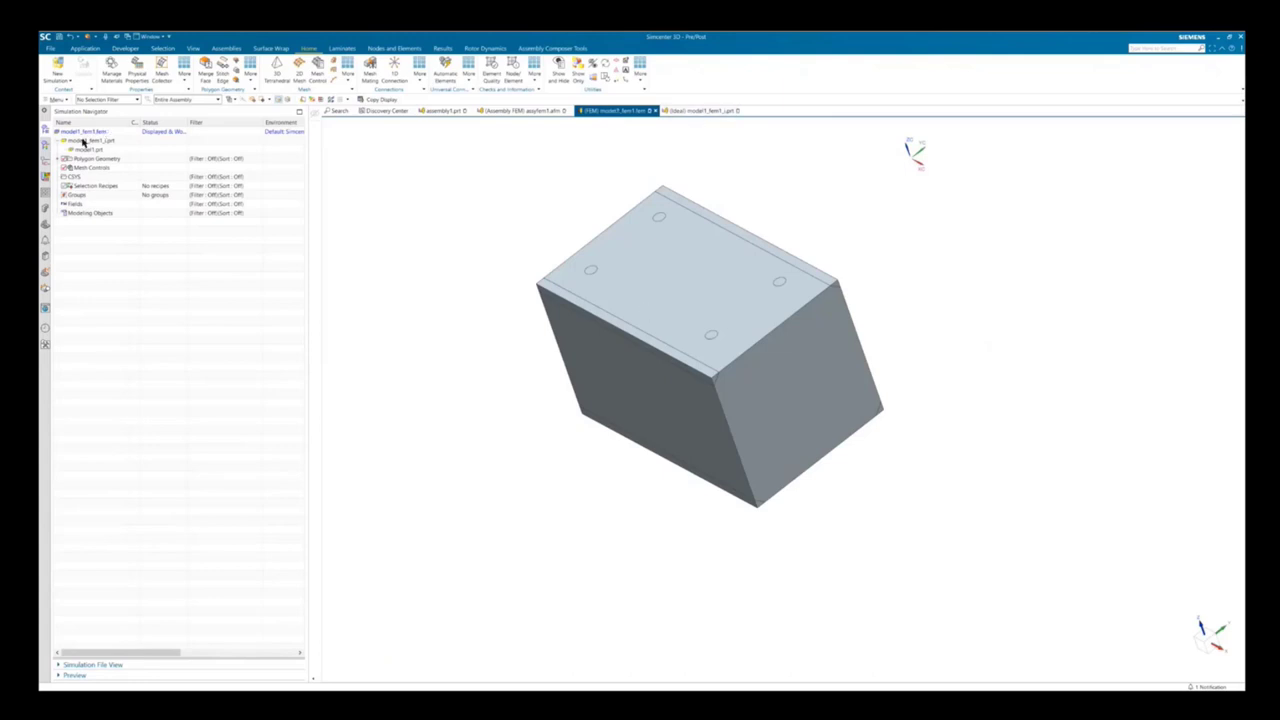
click(57, 161)
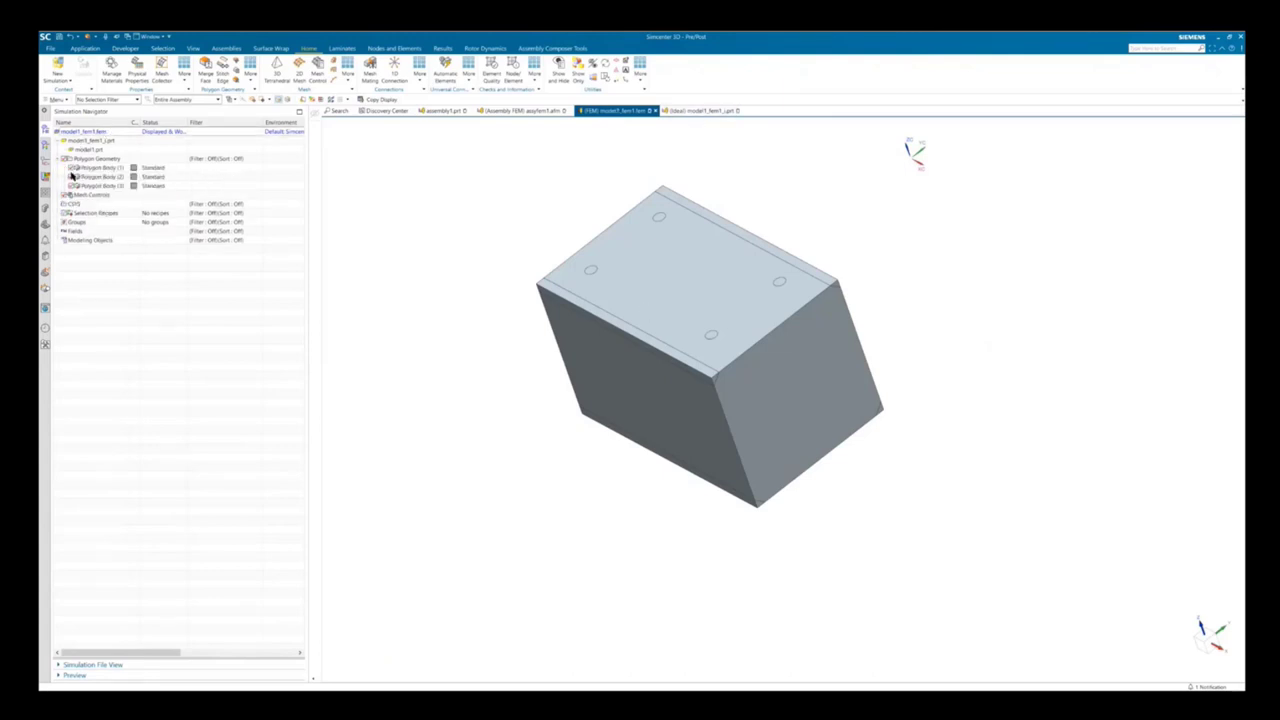
click(116, 170)
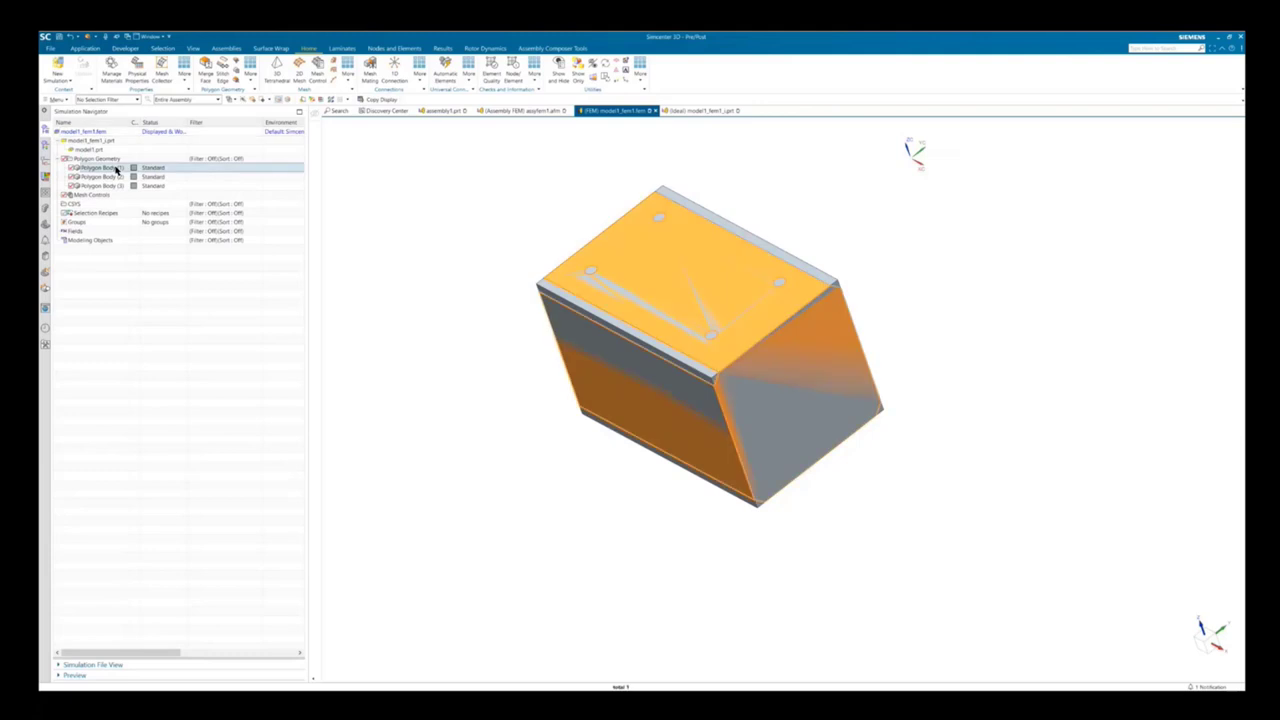
right_click(116, 170)
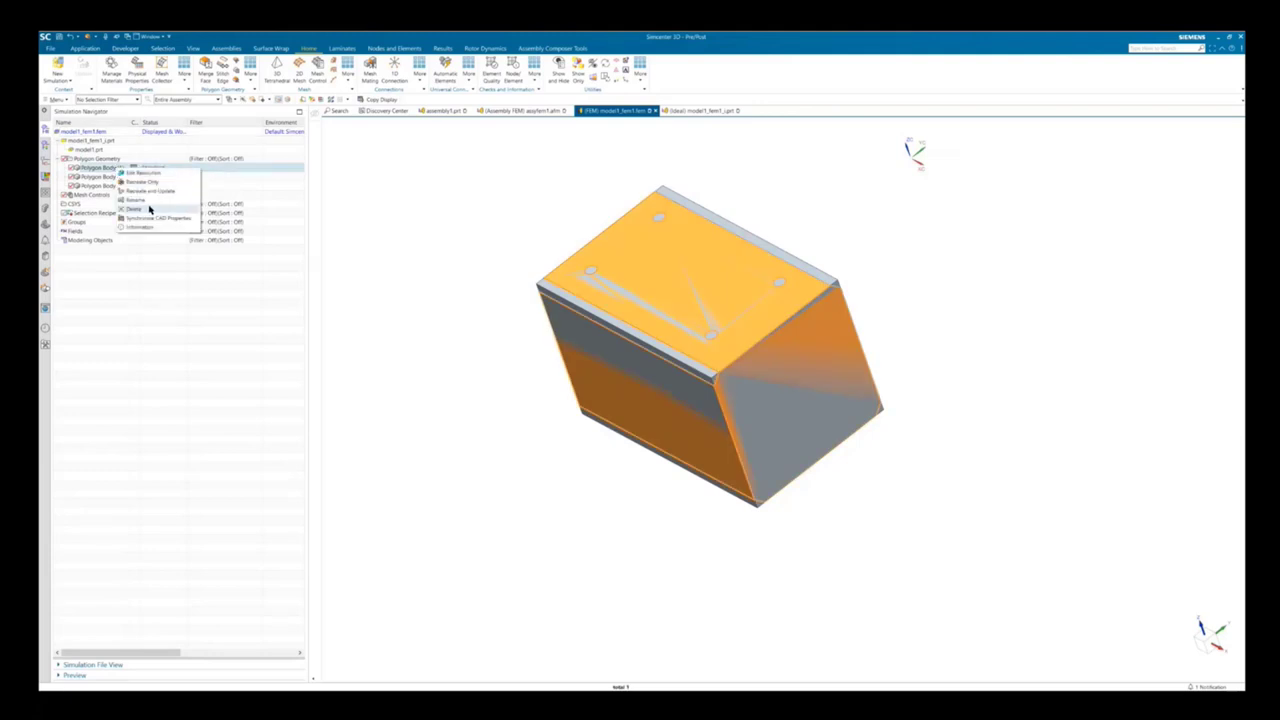
click(149, 209)
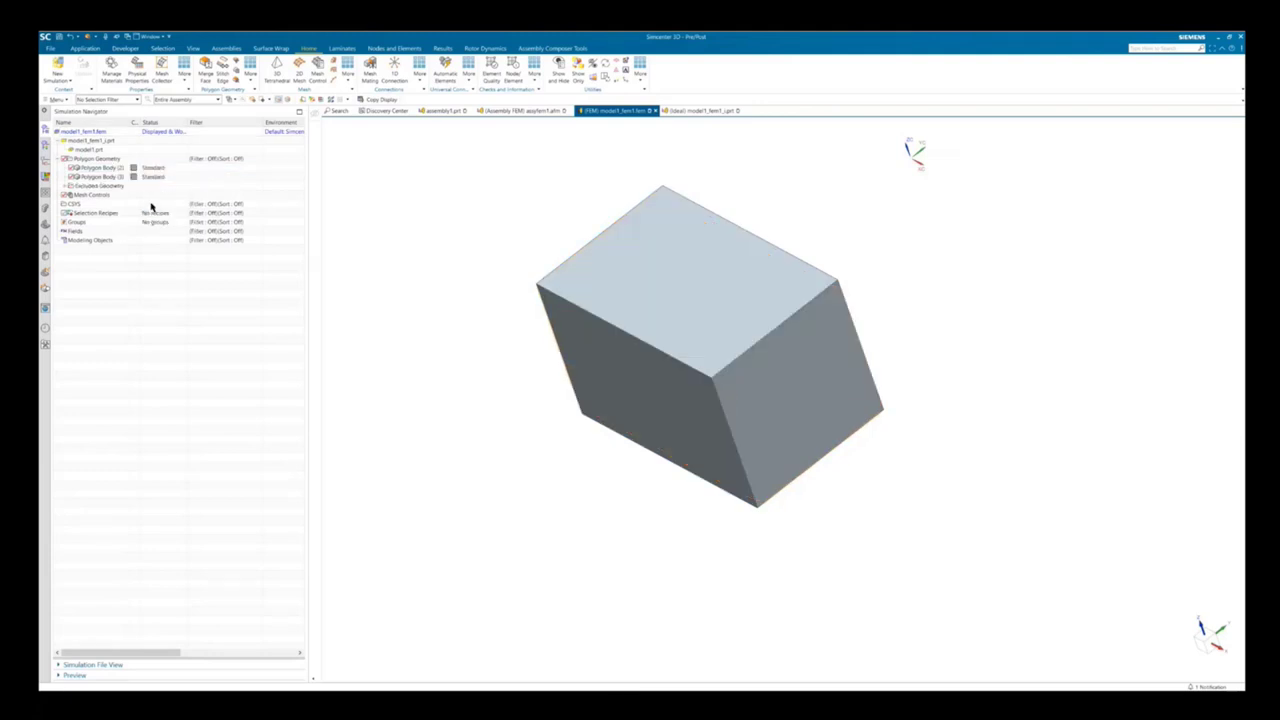
click(104, 133)
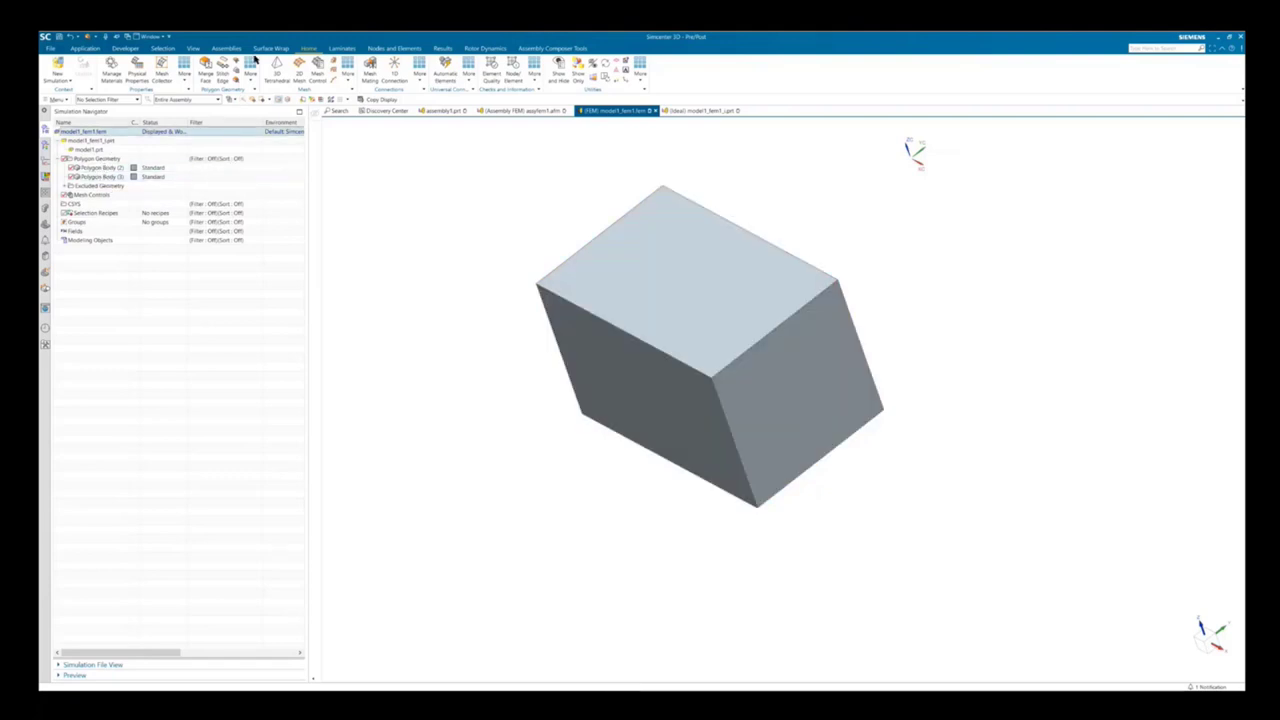
- Set up a QUAD4 thin shell 2D mesh on all faces of the outer box with a 150 mm element size
click(298, 68)
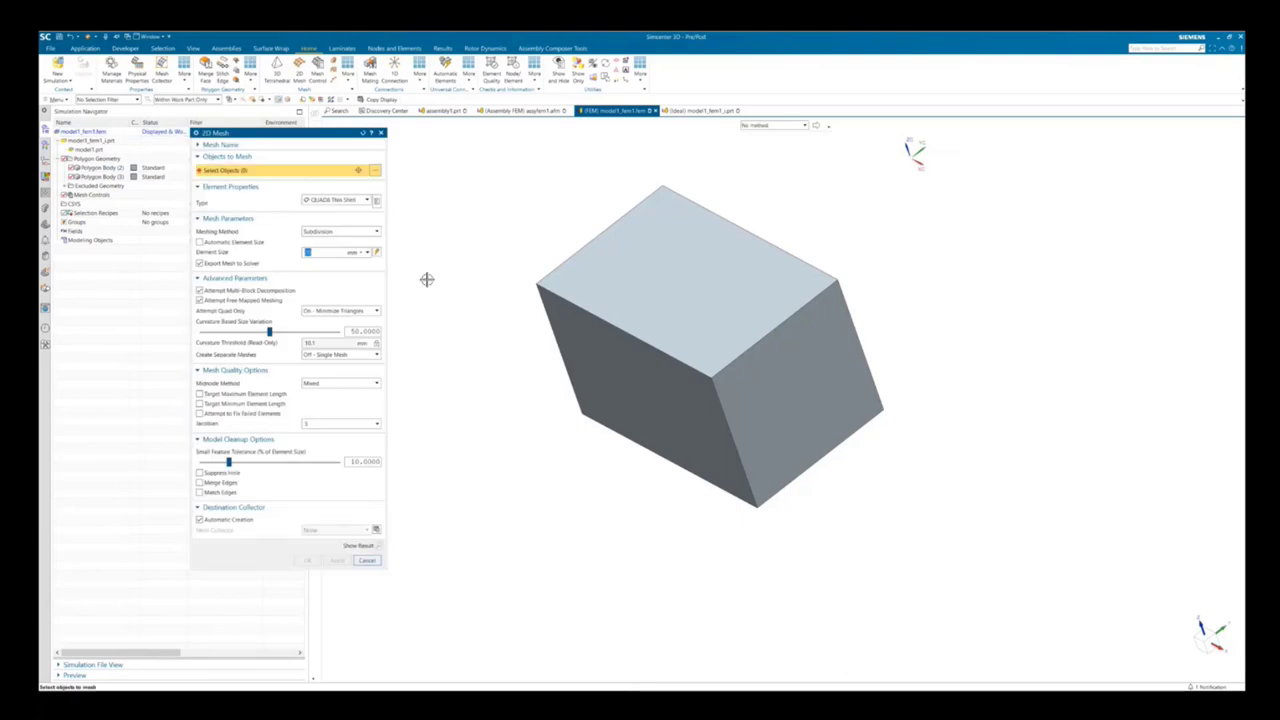
click(640, 380)
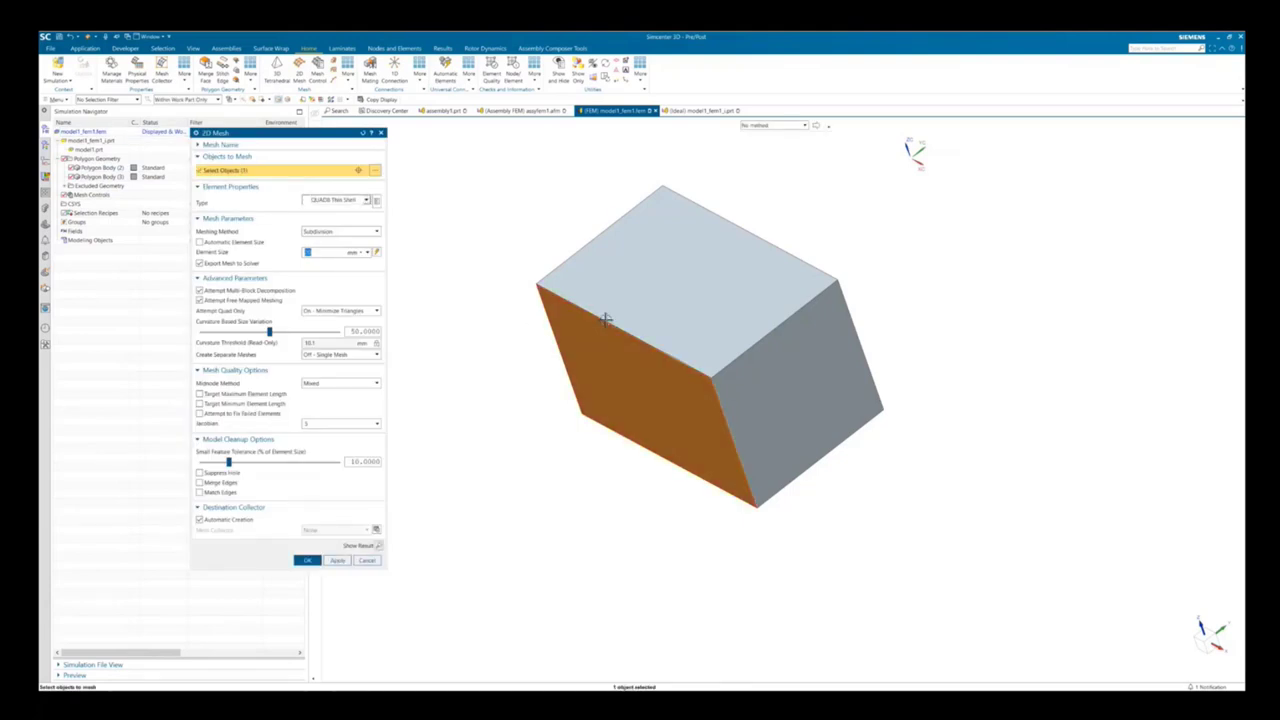
middle_drag(831, 363, 614, 363)
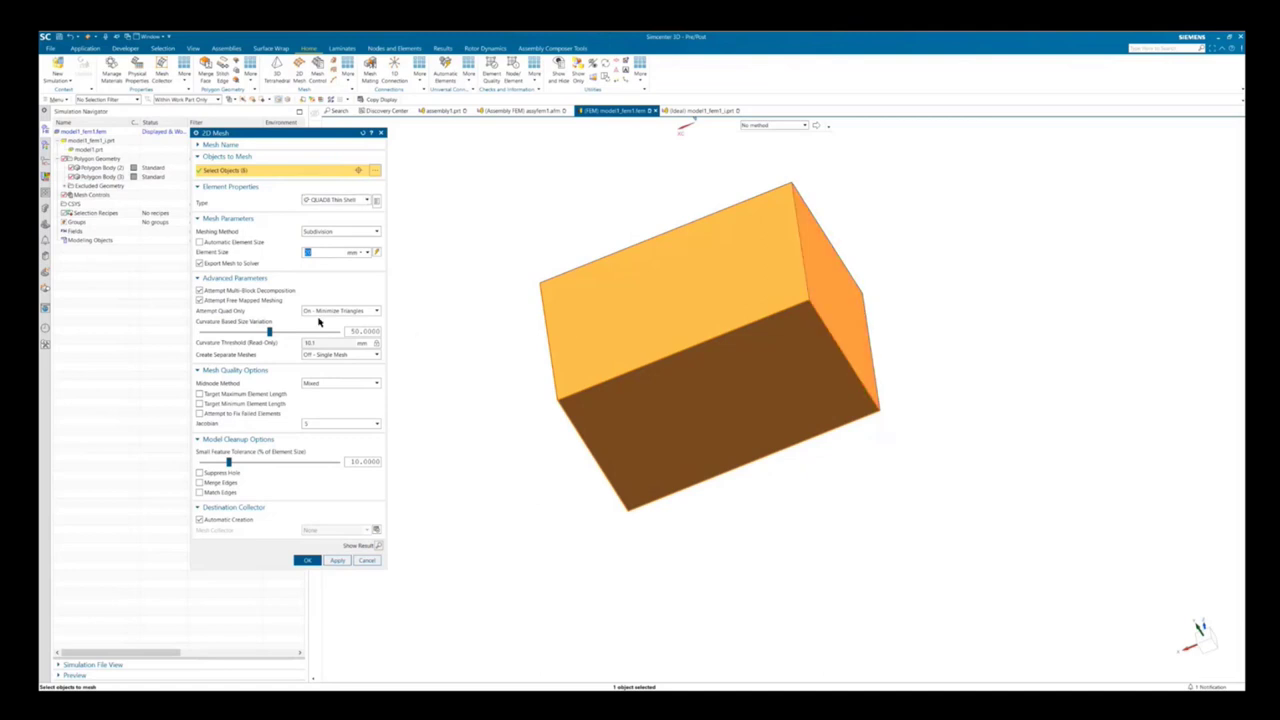
text(100)
drag(335, 253, 238, 250)
- Start a new mesh collector for the outer box and create a Thin Shell physical property for it
middle_click(377, 532)
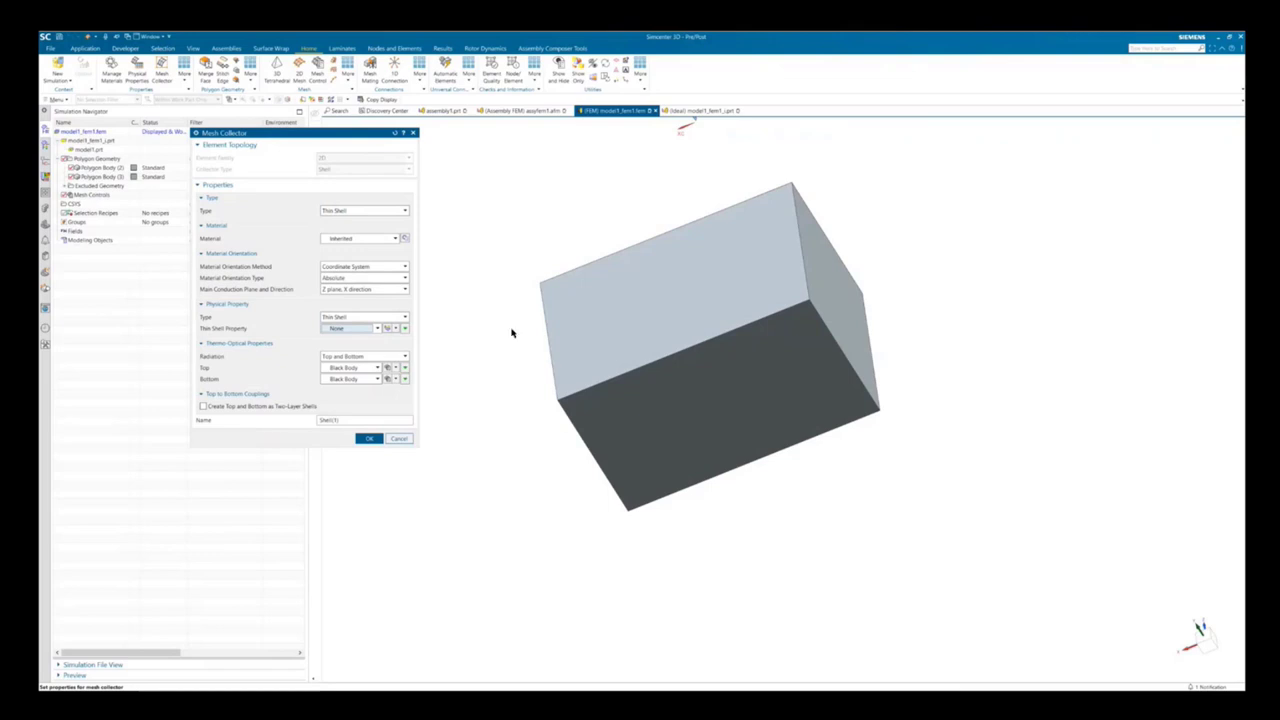
click(387, 328)
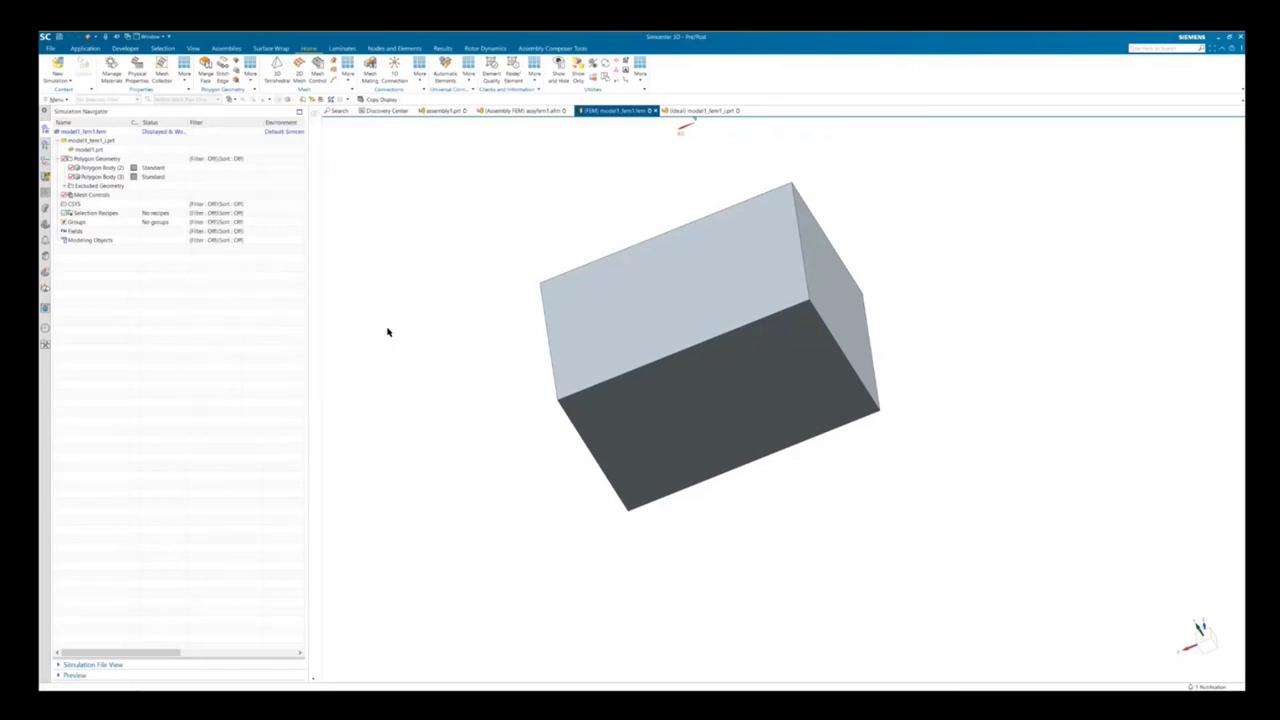
click(258, 209)
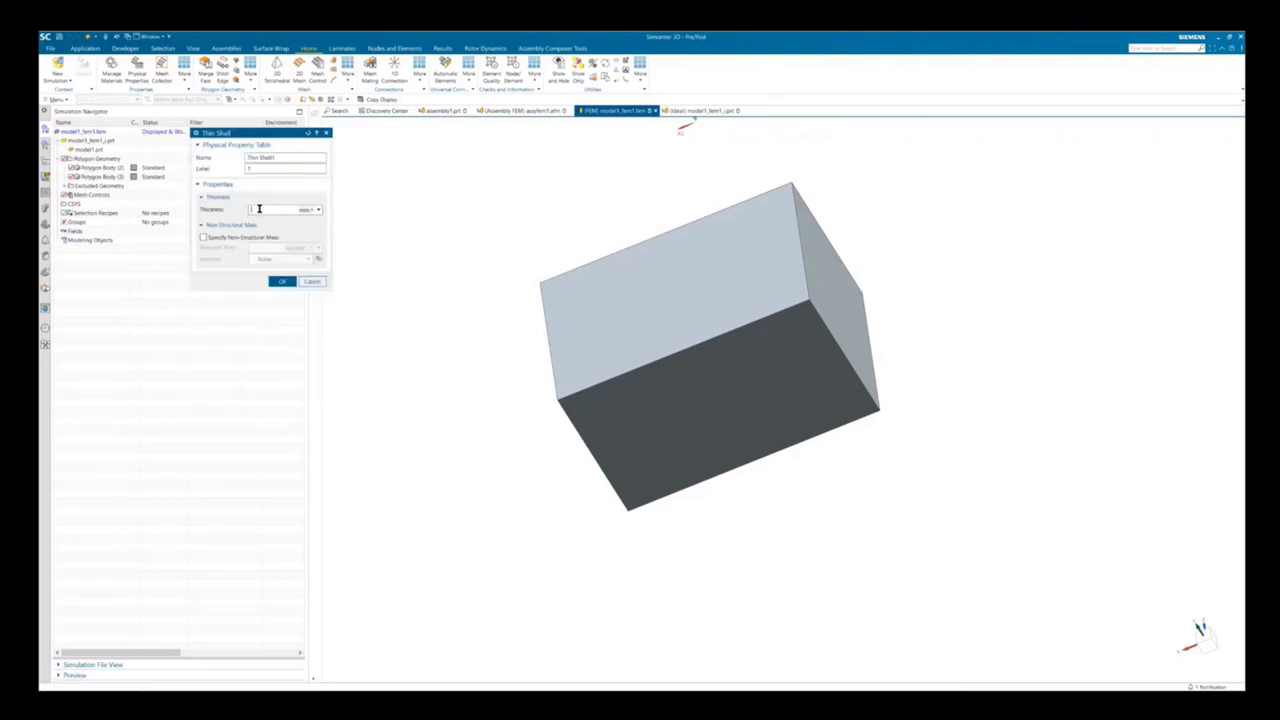
click(282, 281)
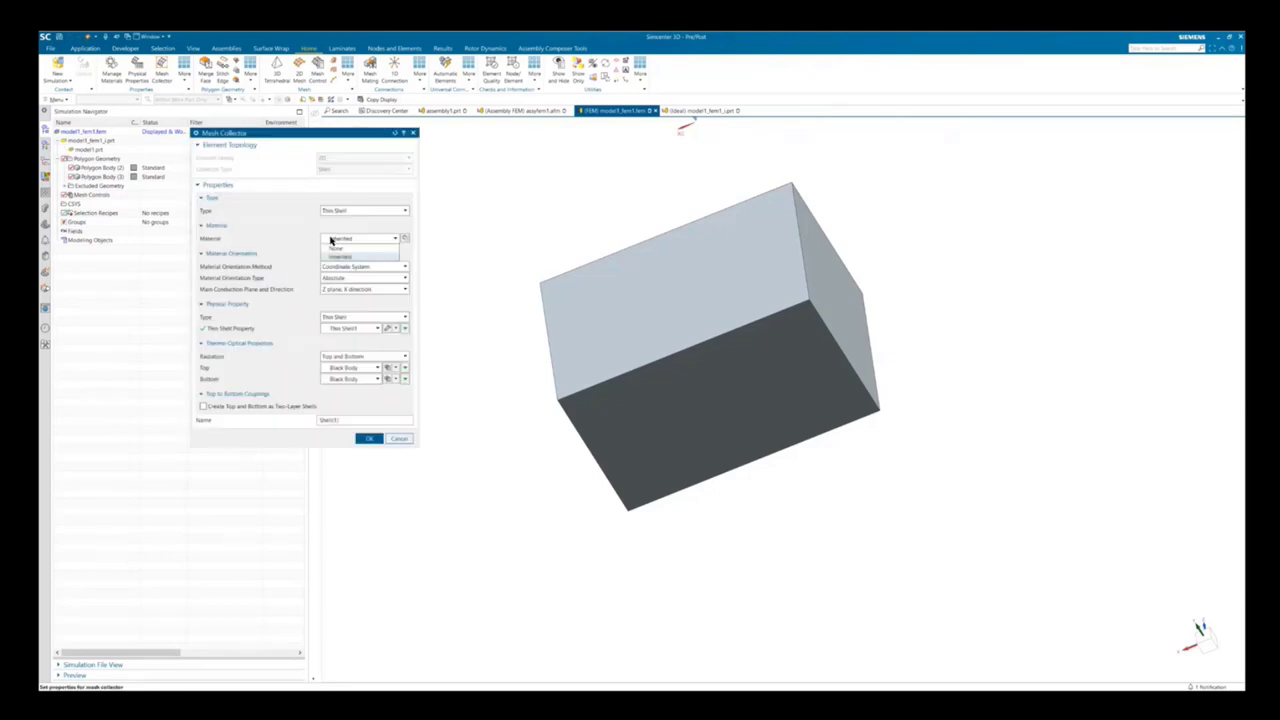
- Assign Aluminum_6061 from the material library to the outer box's collector and generate the 2D mesh
click(406, 240)
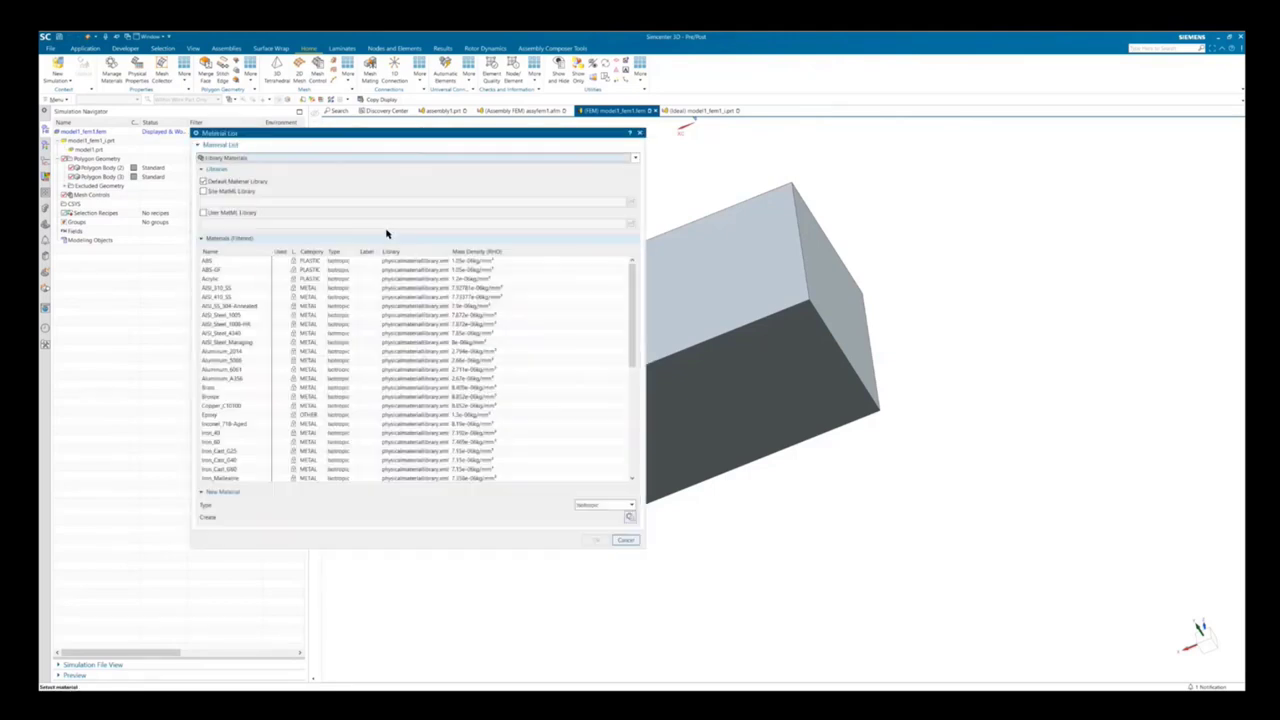
click(260, 158)
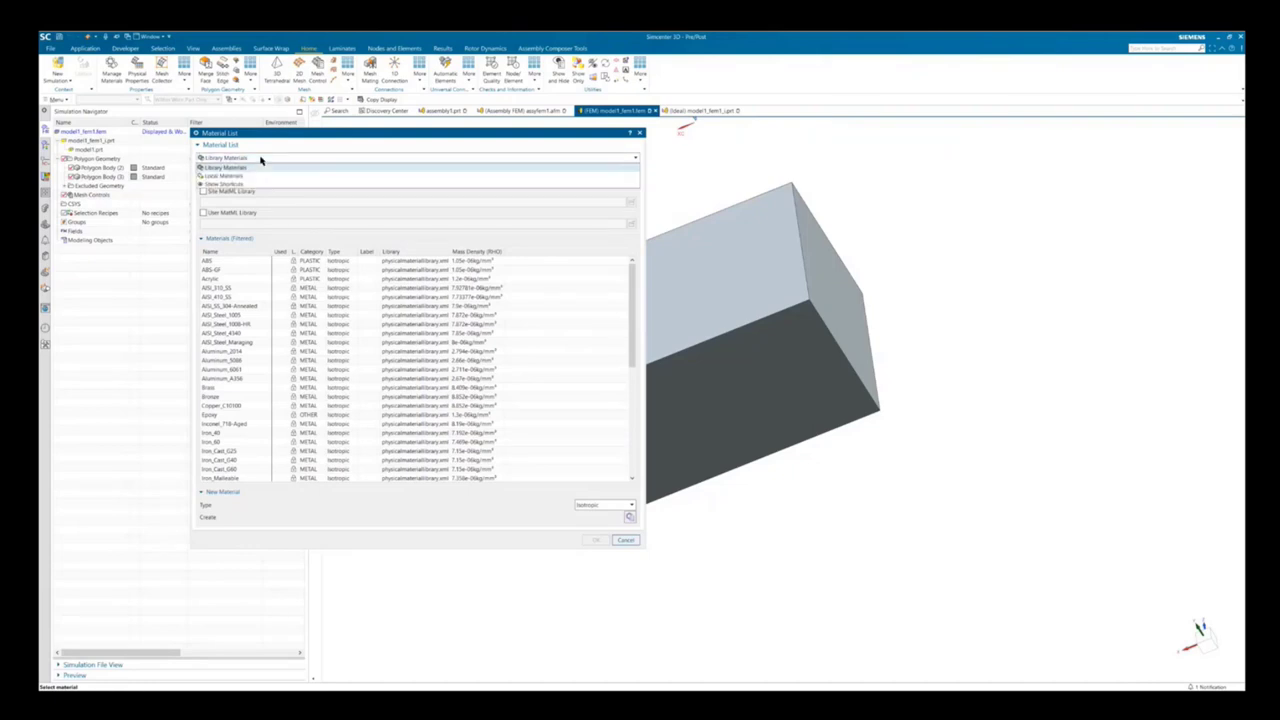
click(246, 169)
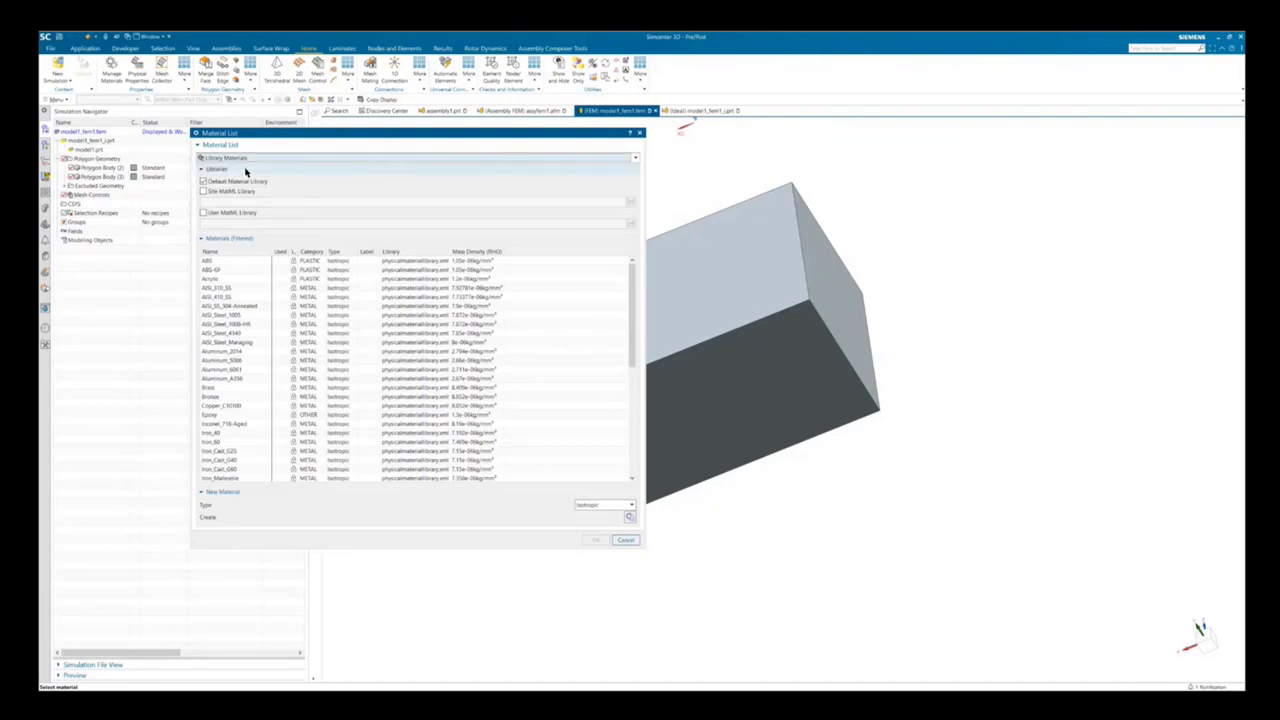
click(240, 369)
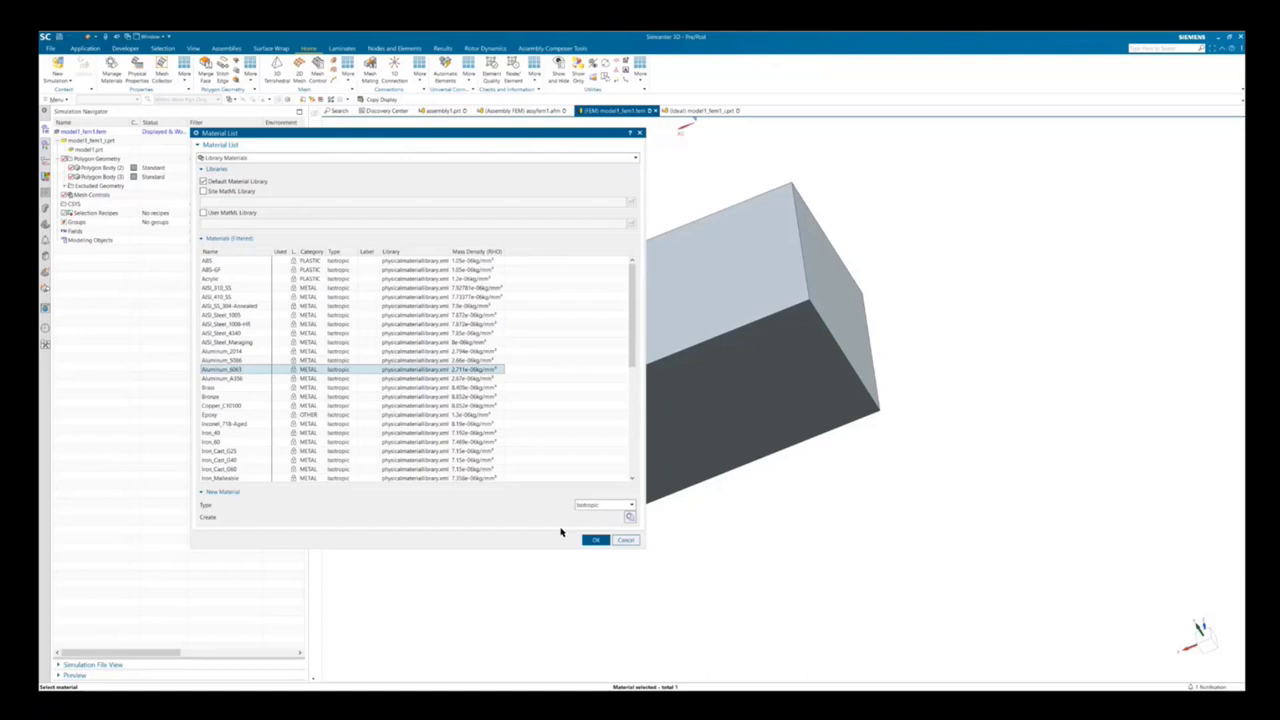
click(593, 540)
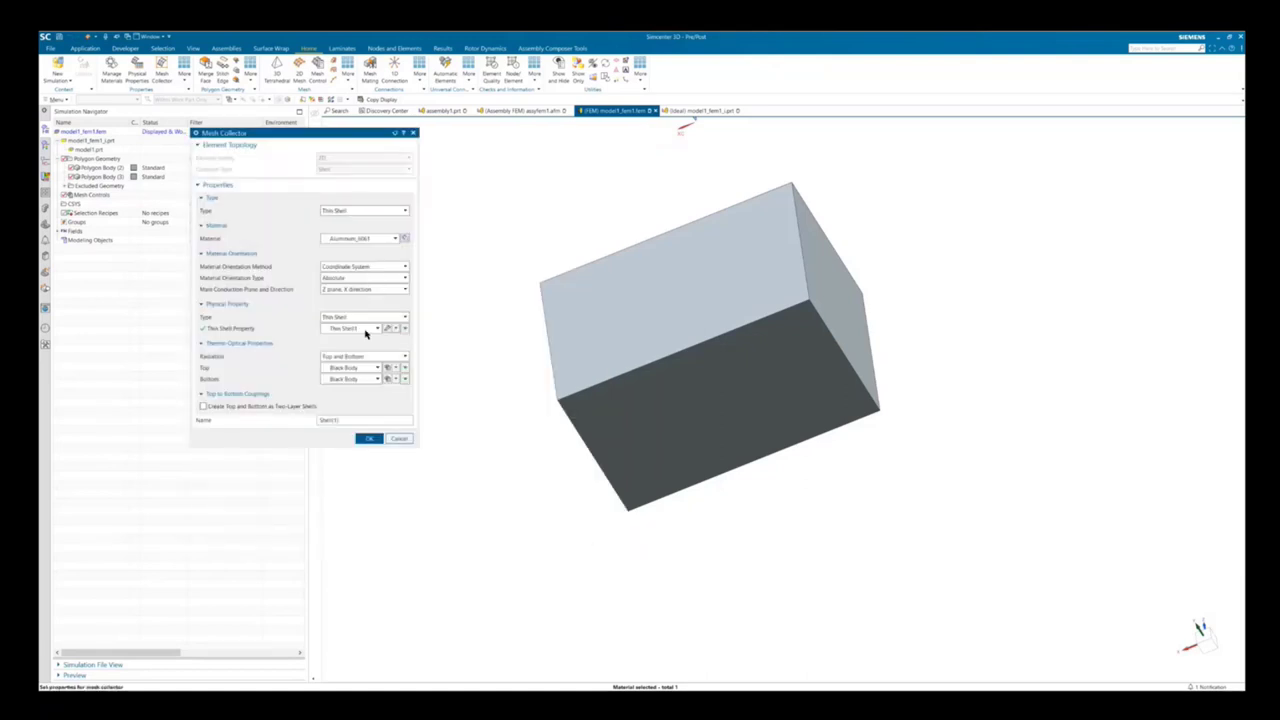
click(367, 438)
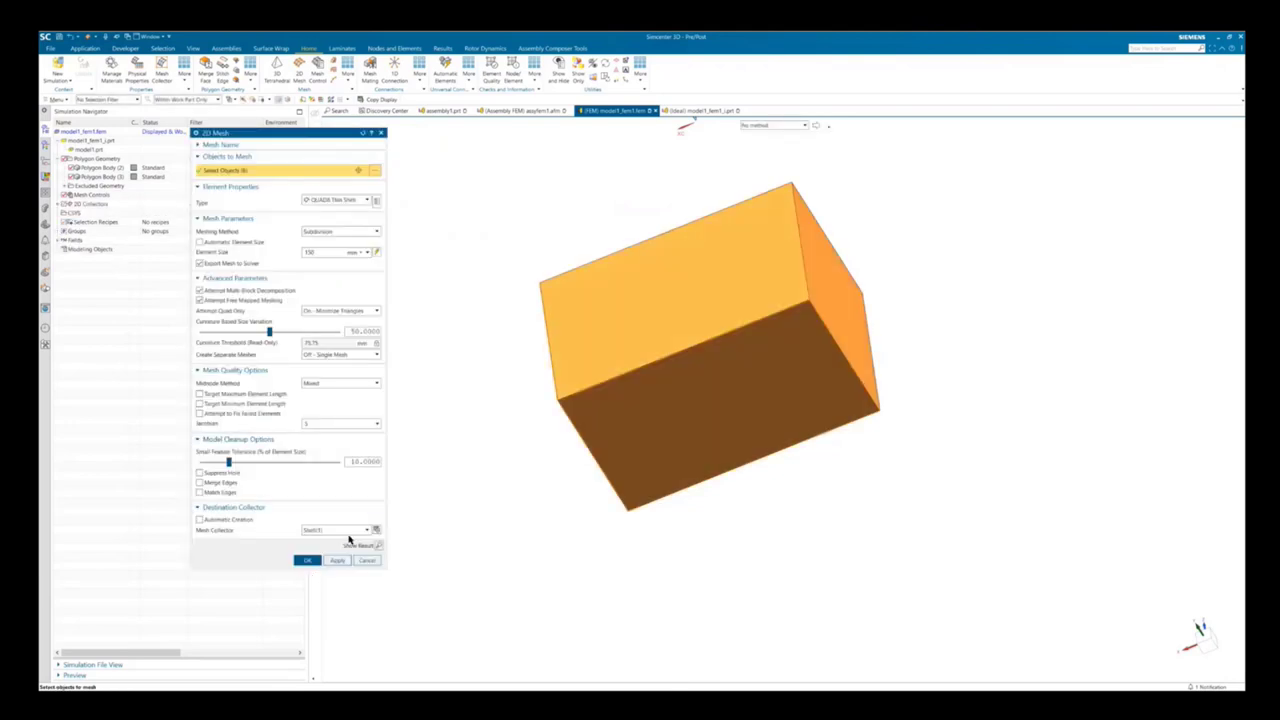
click(305, 561)
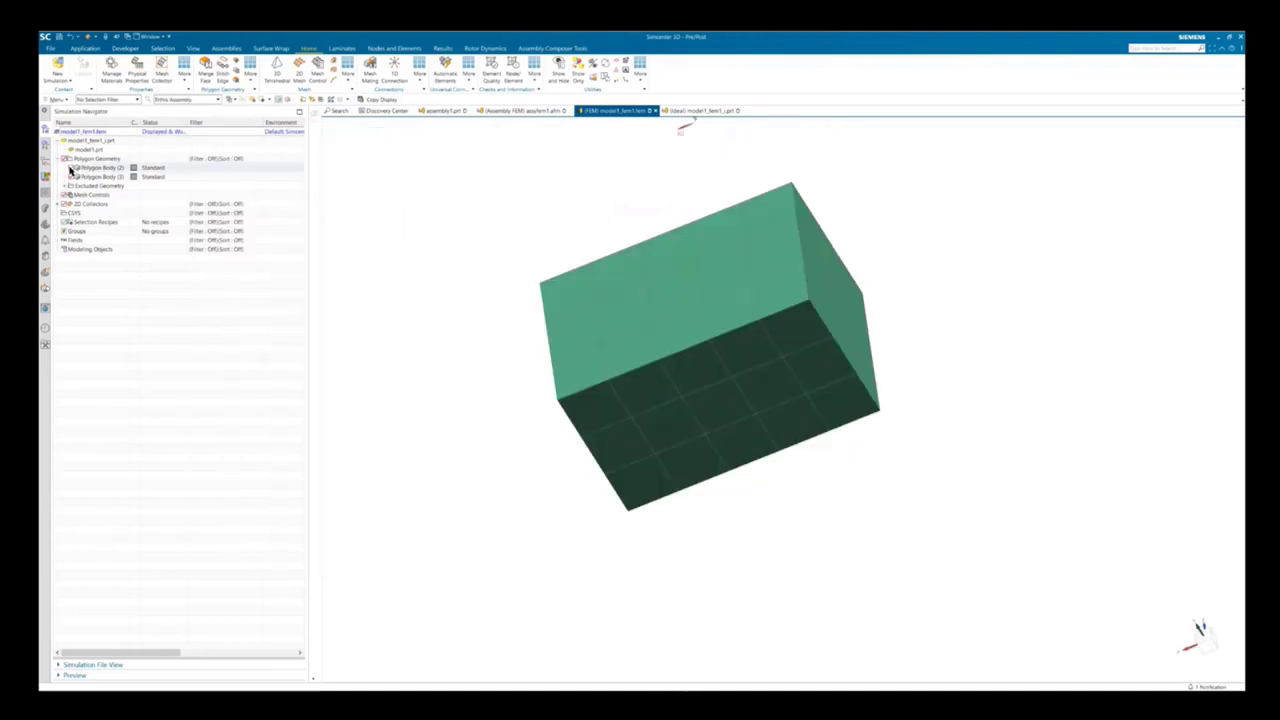
- Hide the 2D collectors and outer body, and set up a 2D mesh on all inner cube faces with a 31.6 mm element size
click(64, 205)
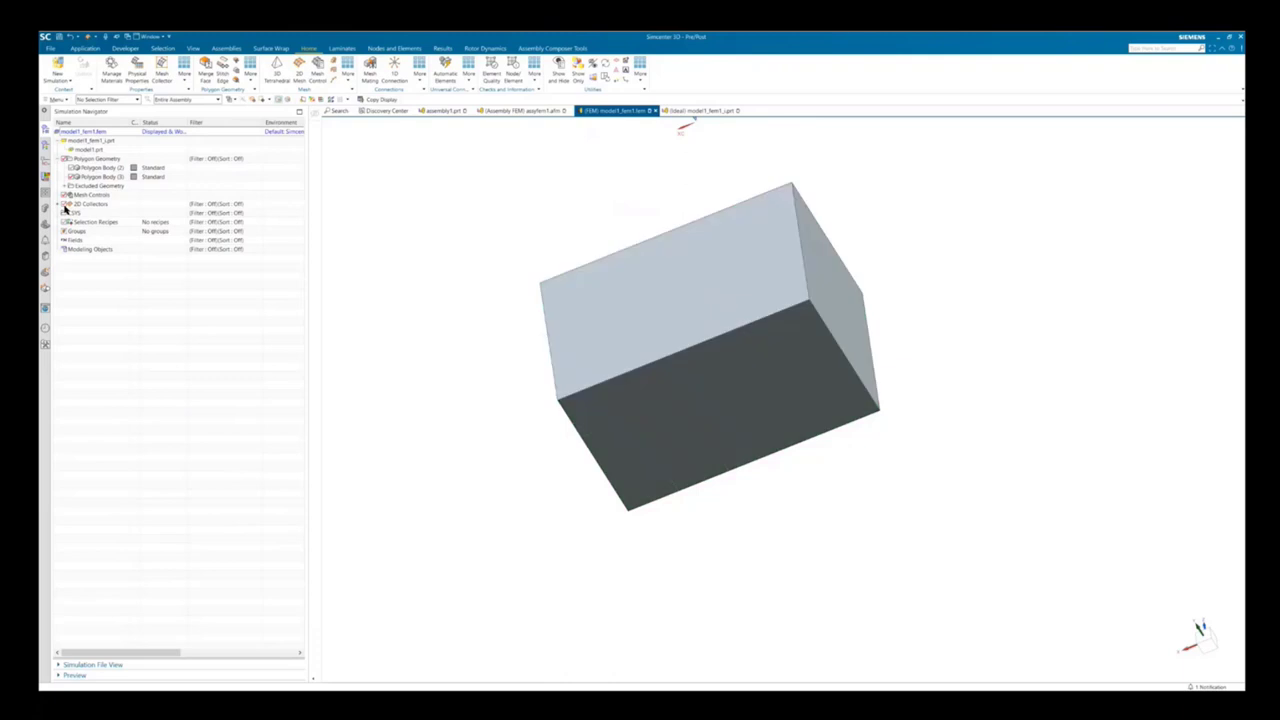
click(73, 177)
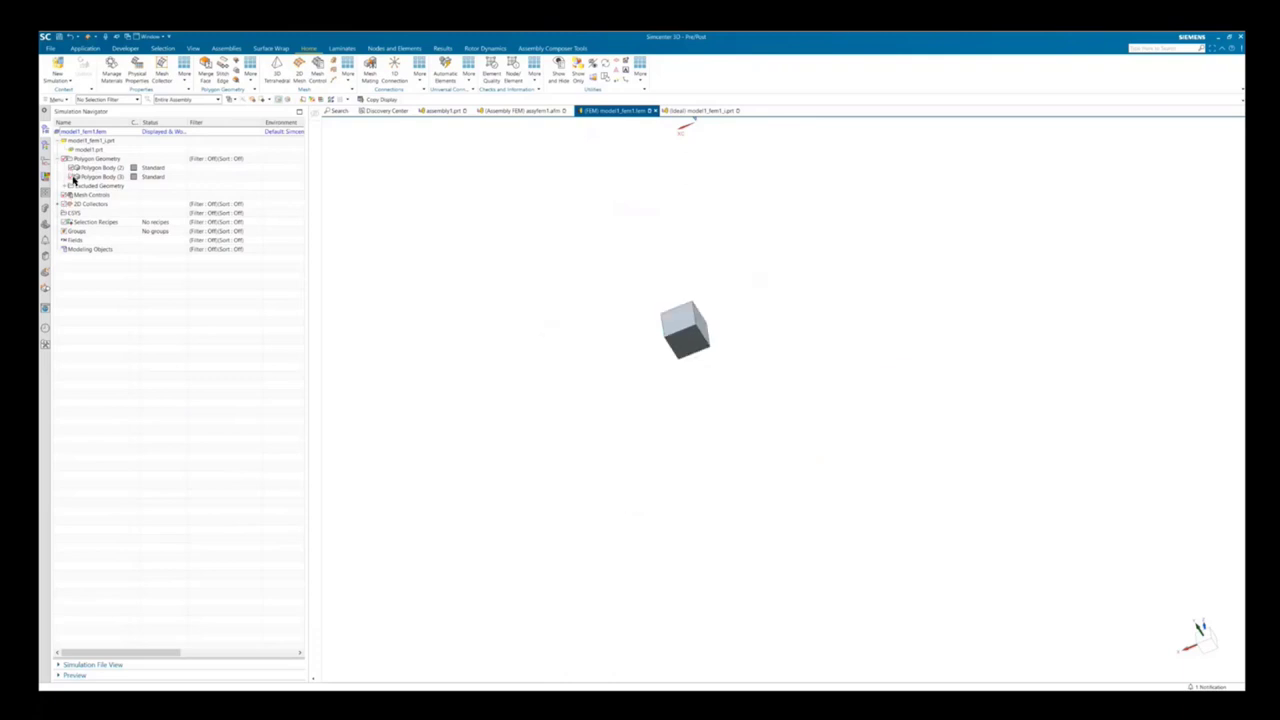
click(300, 73)
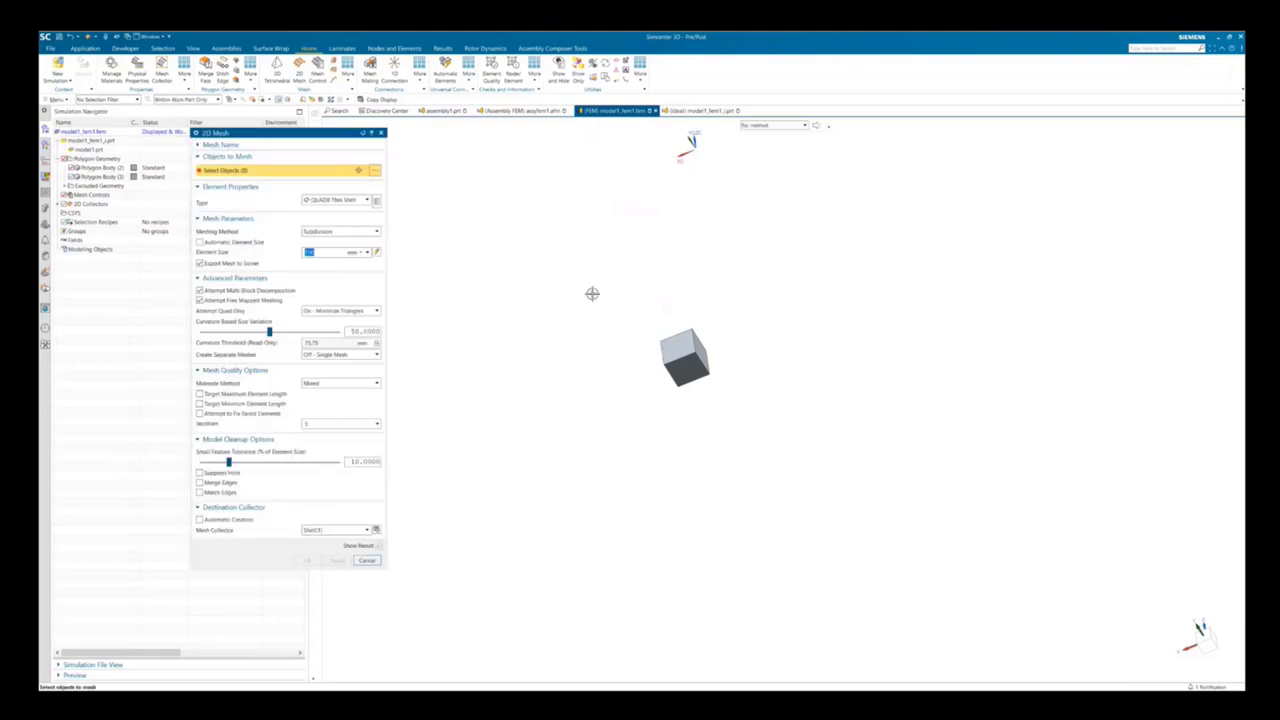
drag(579, 237, 797, 443)
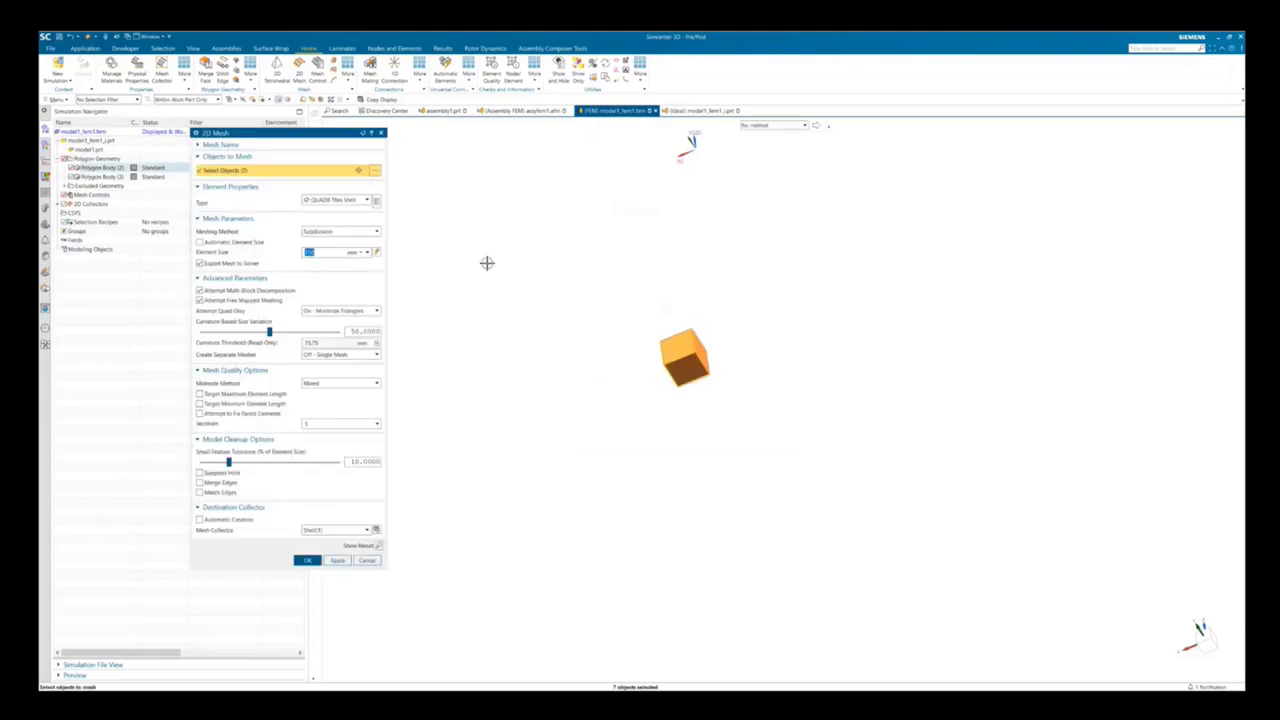
drag(550, 285, 803, 470)
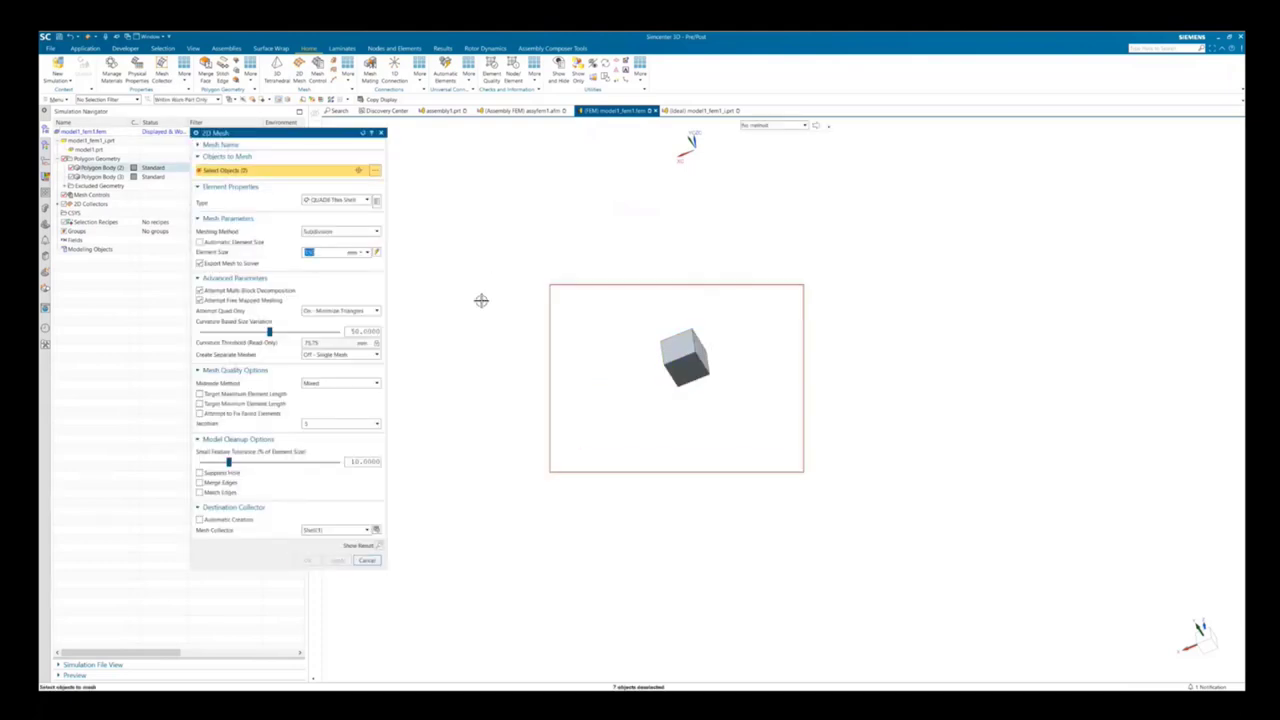
click(113, 101)
click(95, 137)
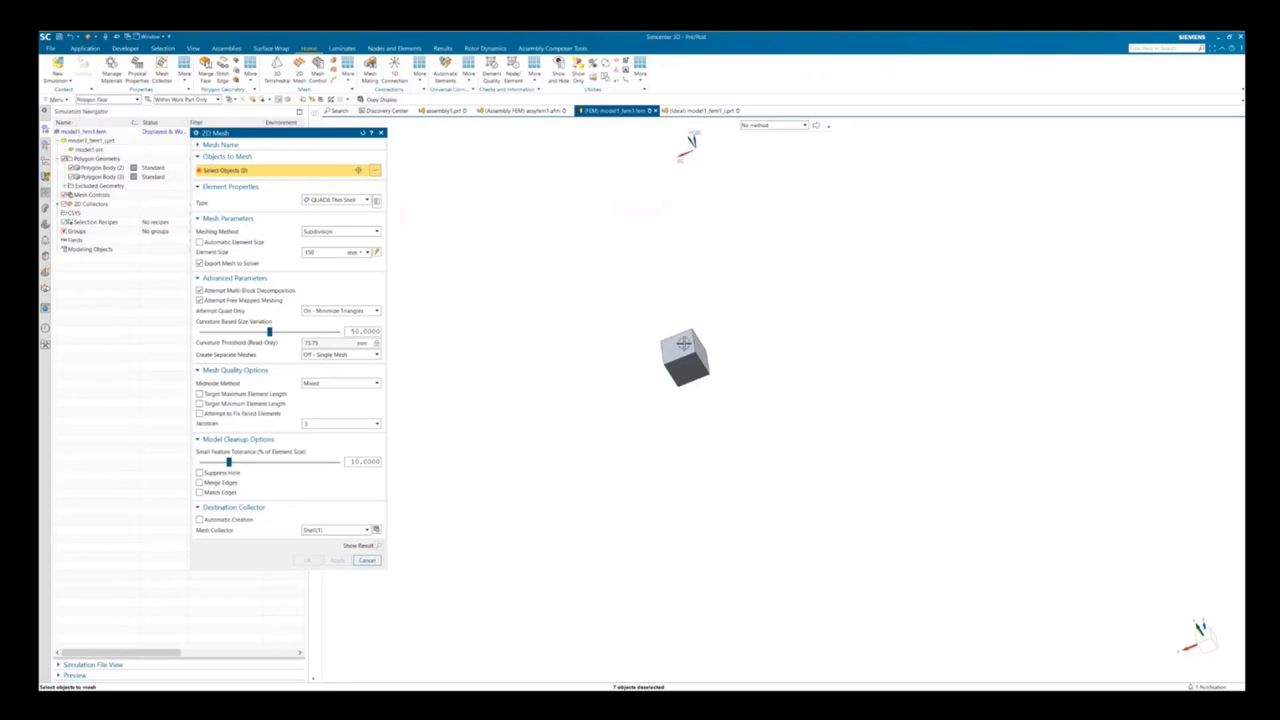
click(682, 348)
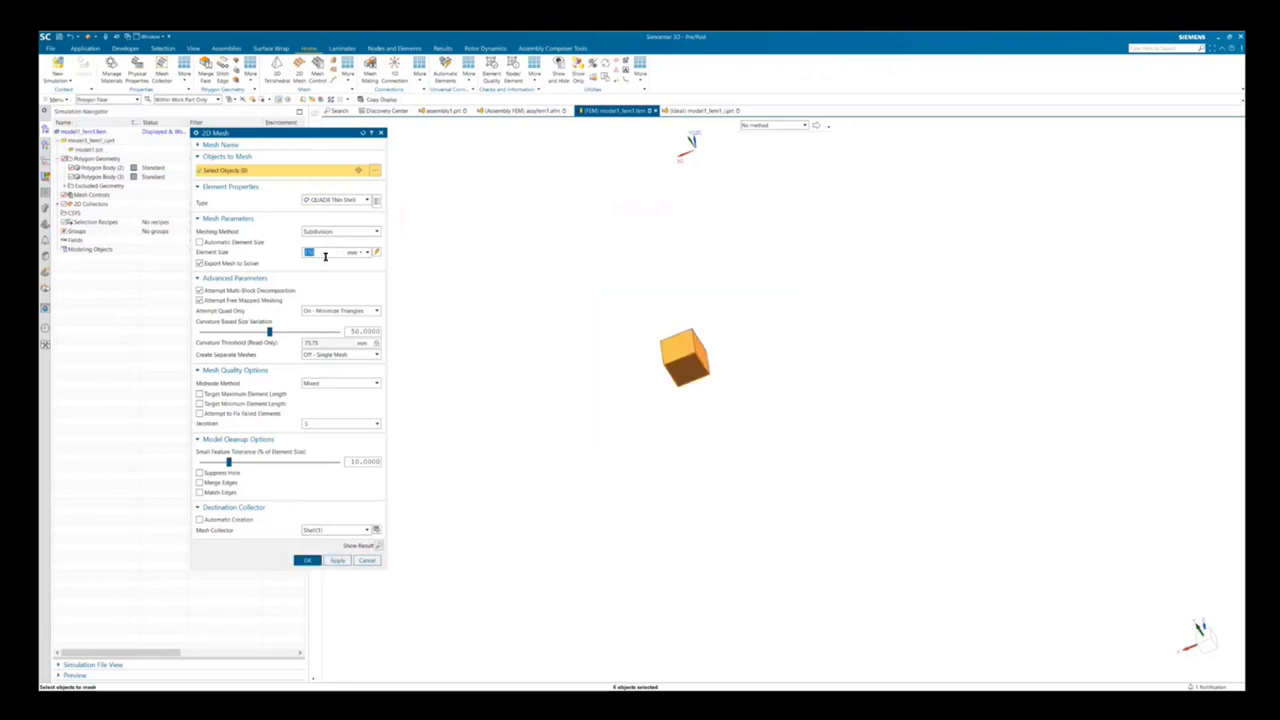
text(11.6)
- Define a new mesh collector named payload with material Aluminum_6061 and a new Thin Shell physical property
middle_click(372, 530)
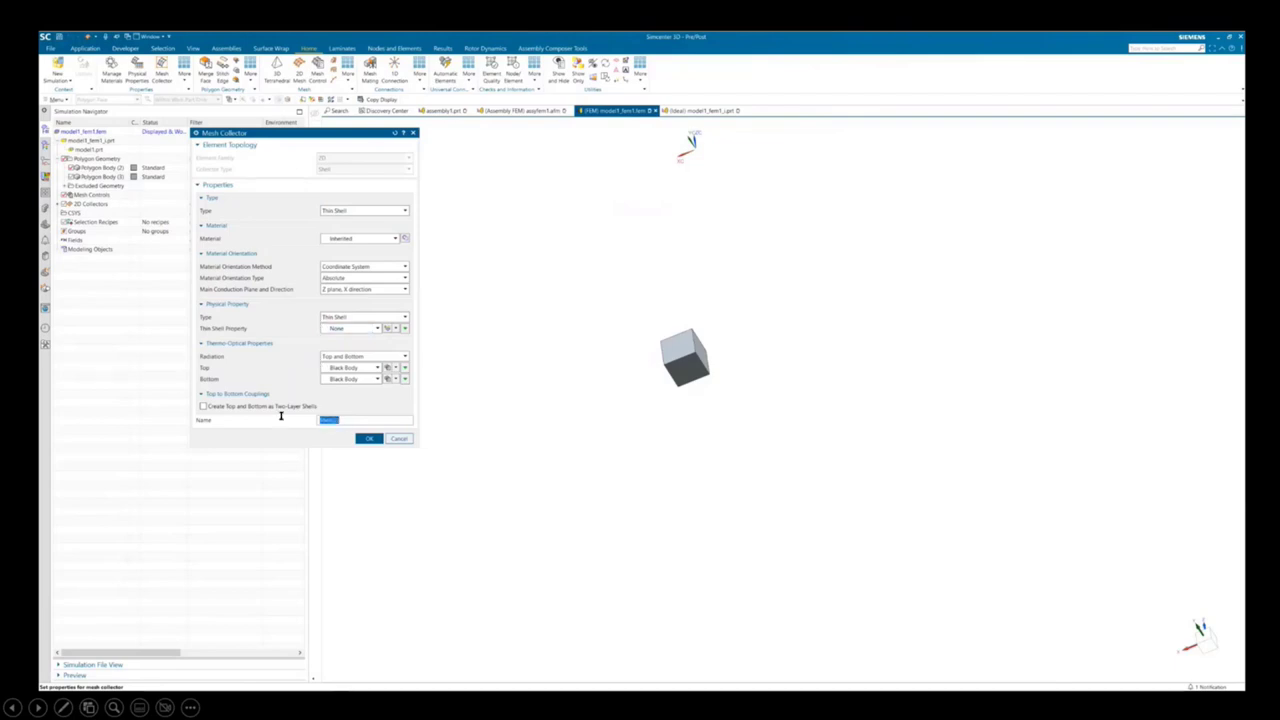
text(psmesh)
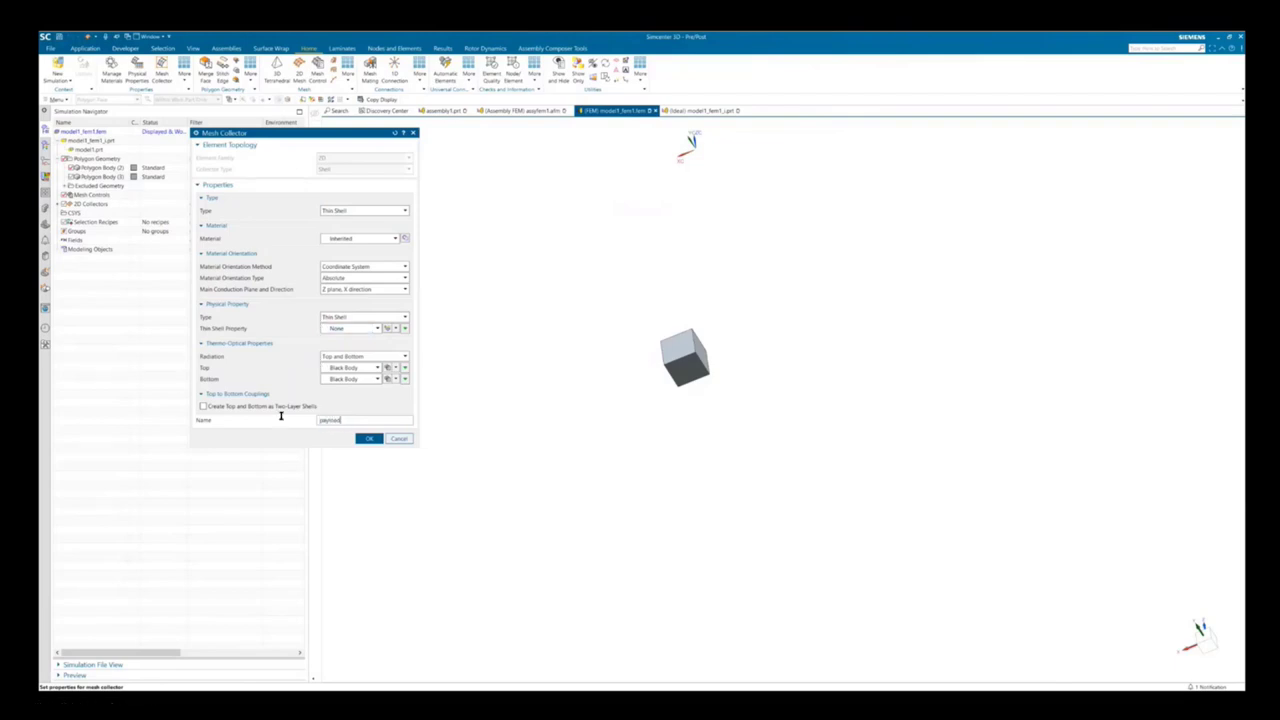
click(395, 240)
click(389, 265)
click(388, 329)
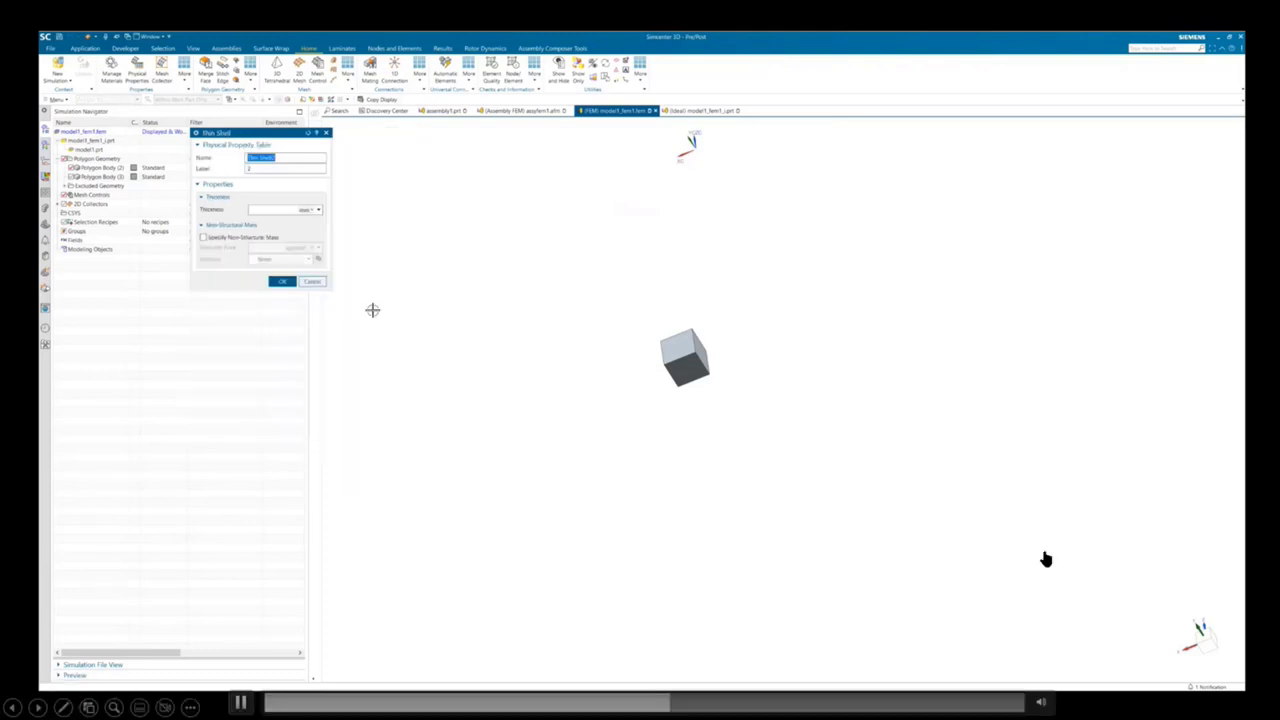
click(284, 281)
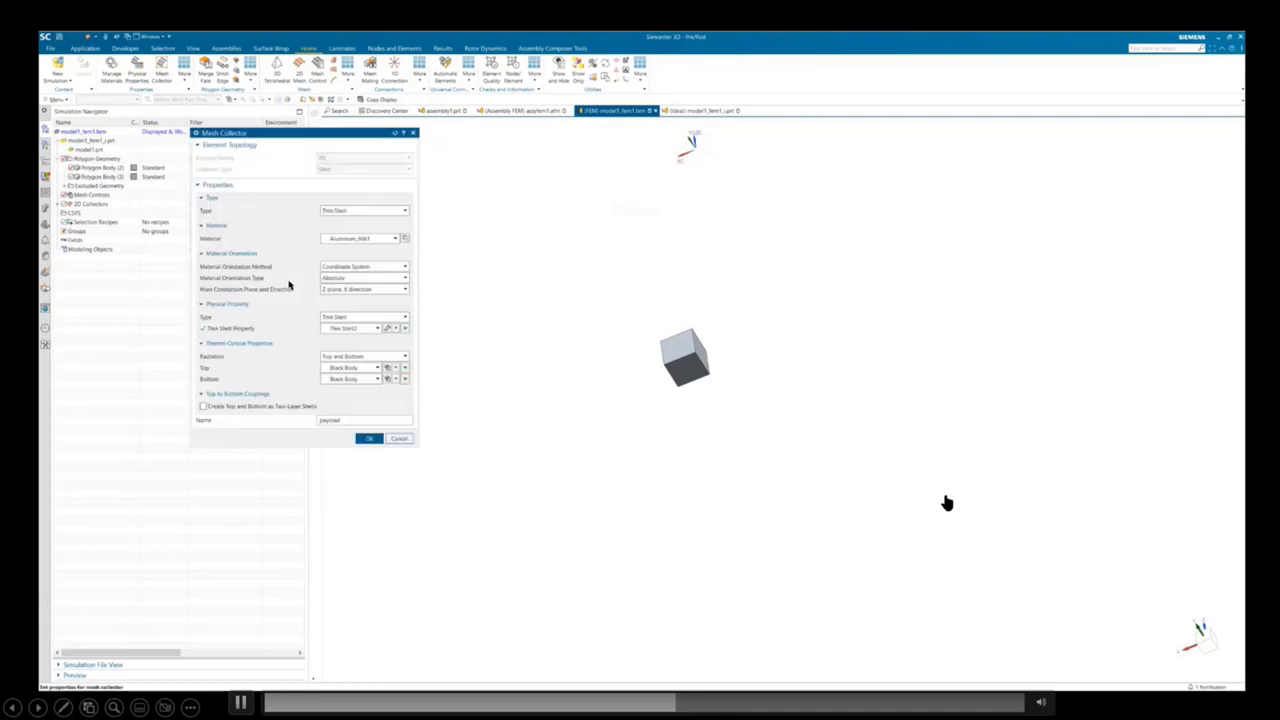
- Generate the inner cube's thin shell mesh in the payload collector
click(367, 439)
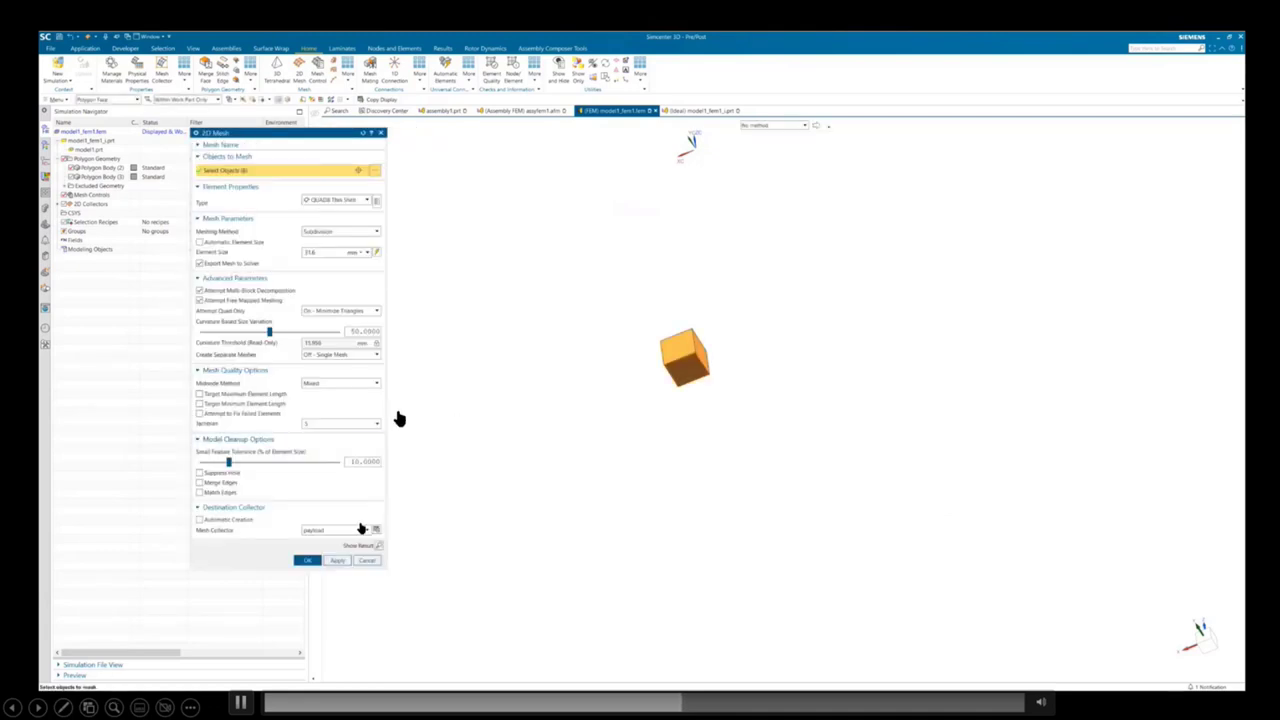
middle_click(440, 511)
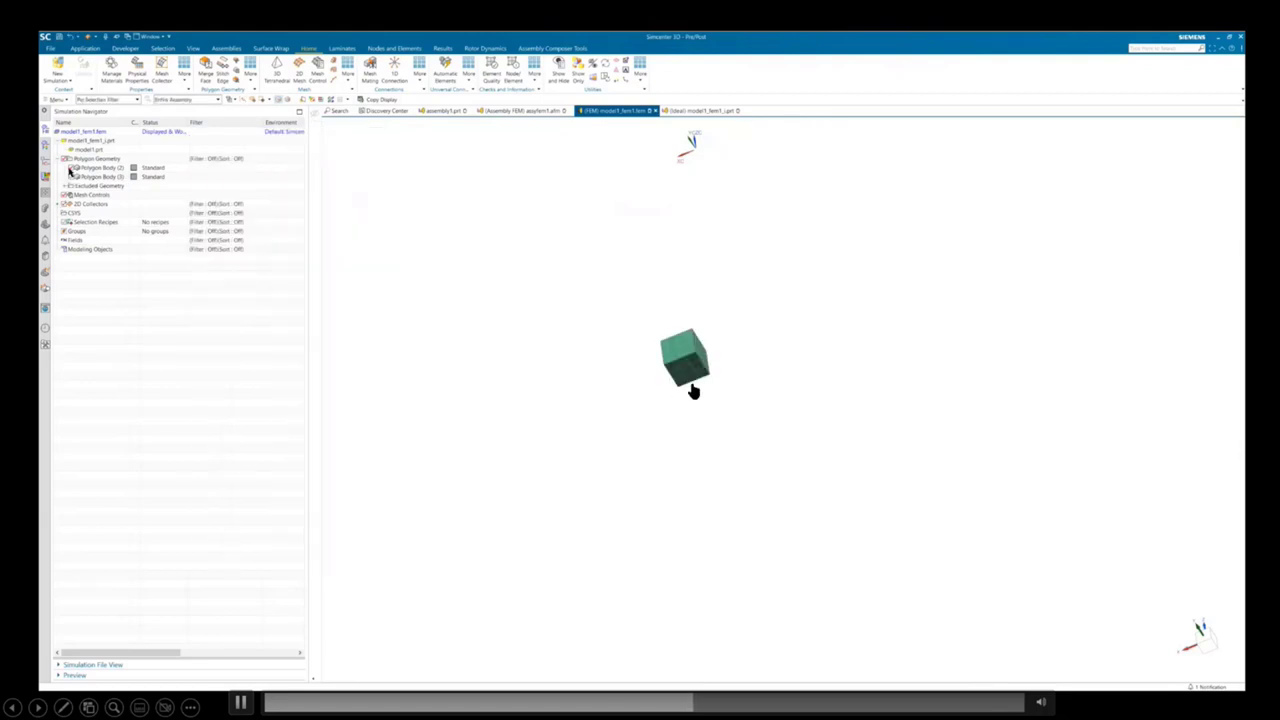
key(ctrl+f)
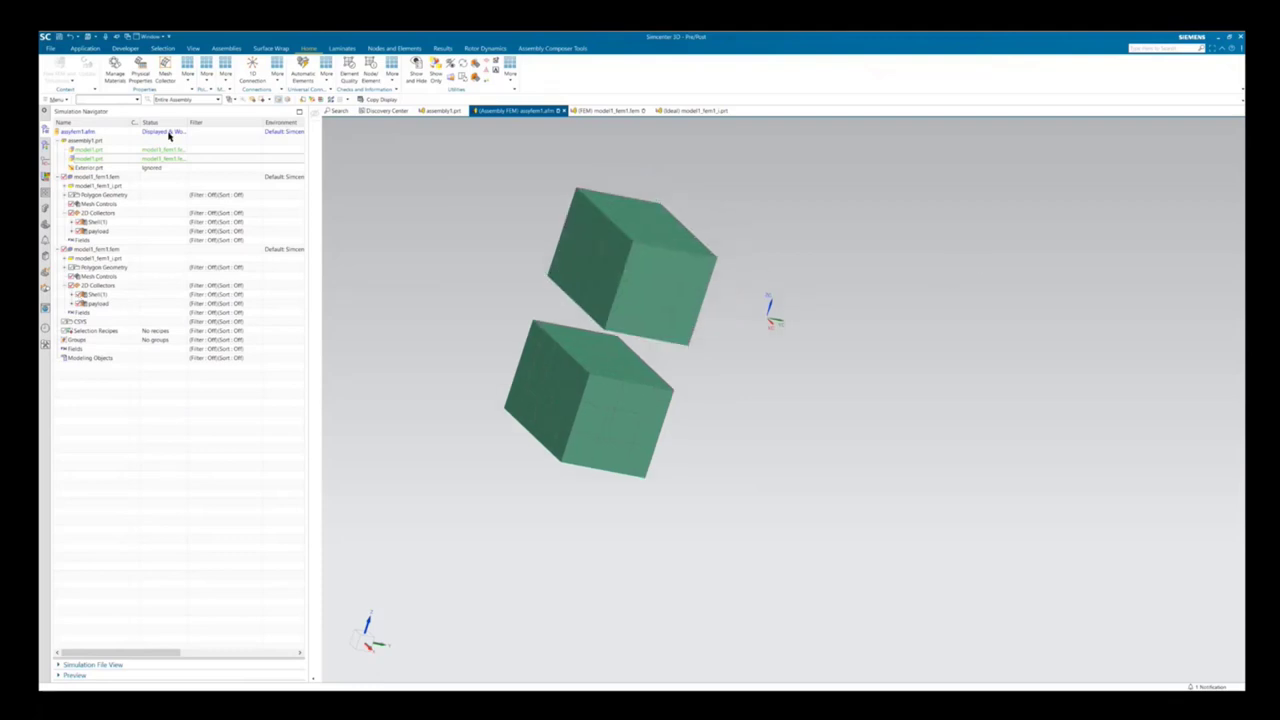
- Map the Exterior.prt component to the existing FEM file Exterior_fem1.fem in the assembly FEM
right_click(92, 170)
click(136, 194)
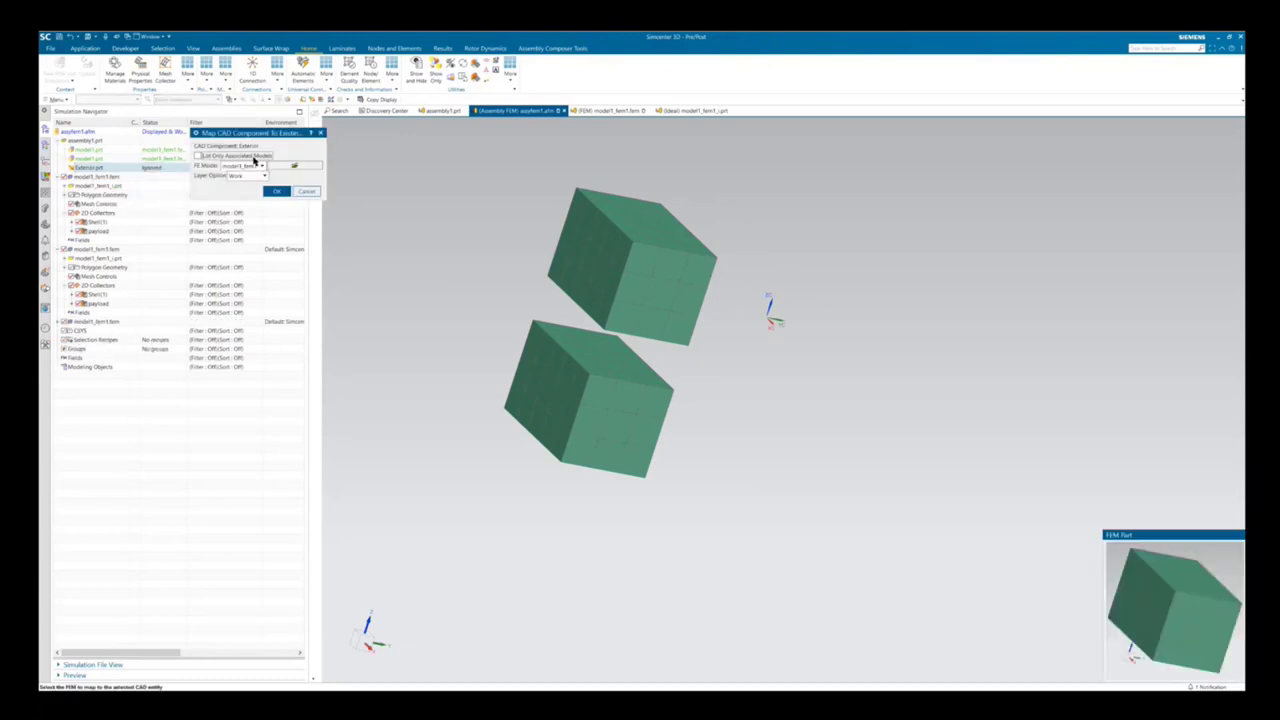
click(293, 167)
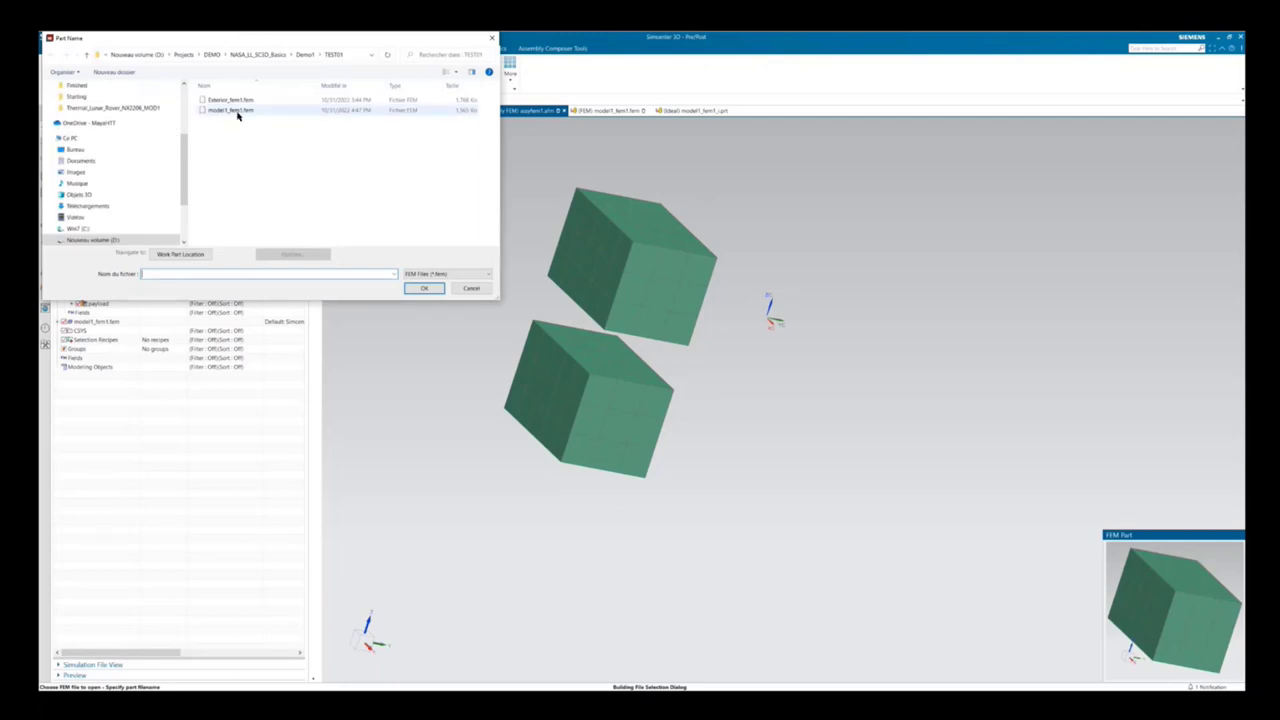
click(234, 101)
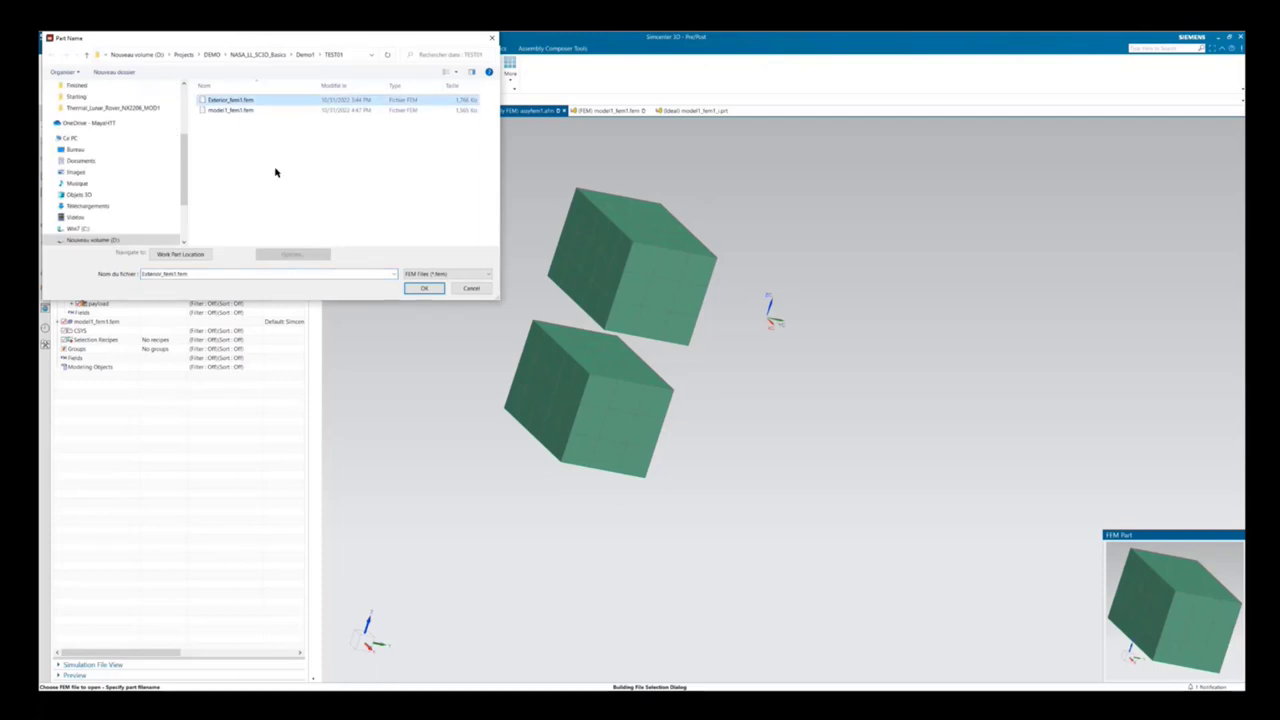
click(424, 288)
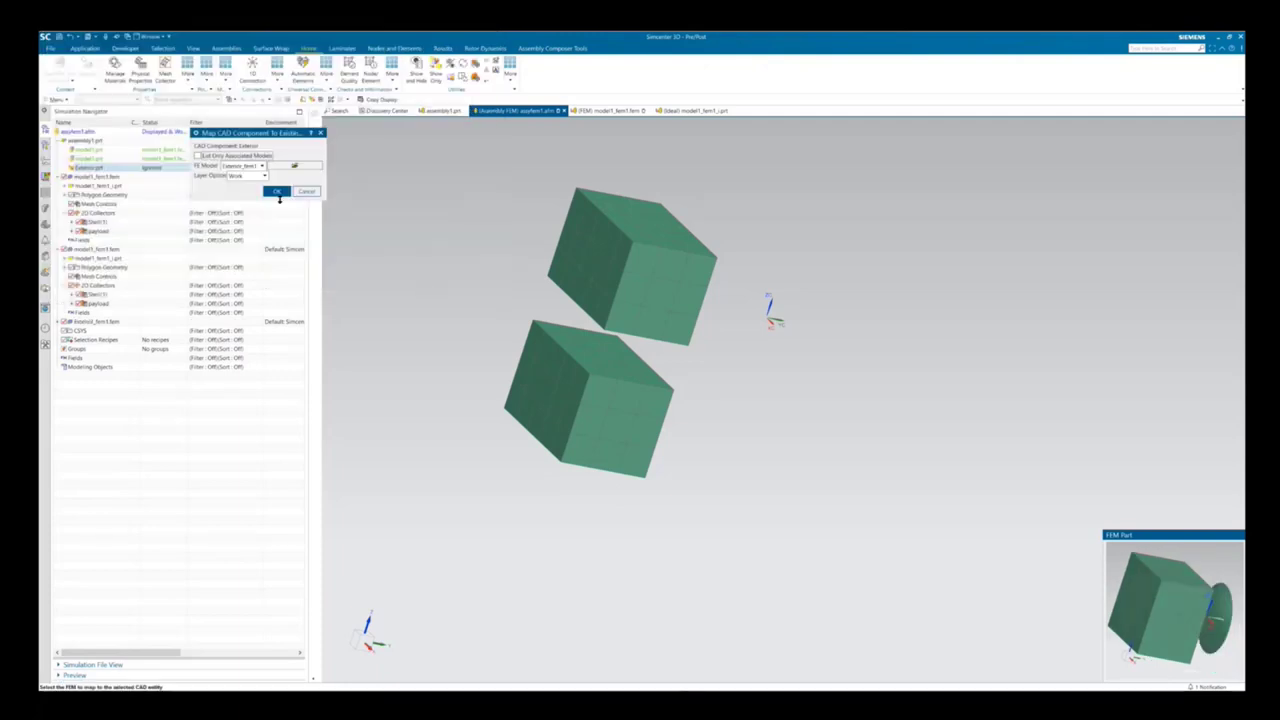
click(275, 192)
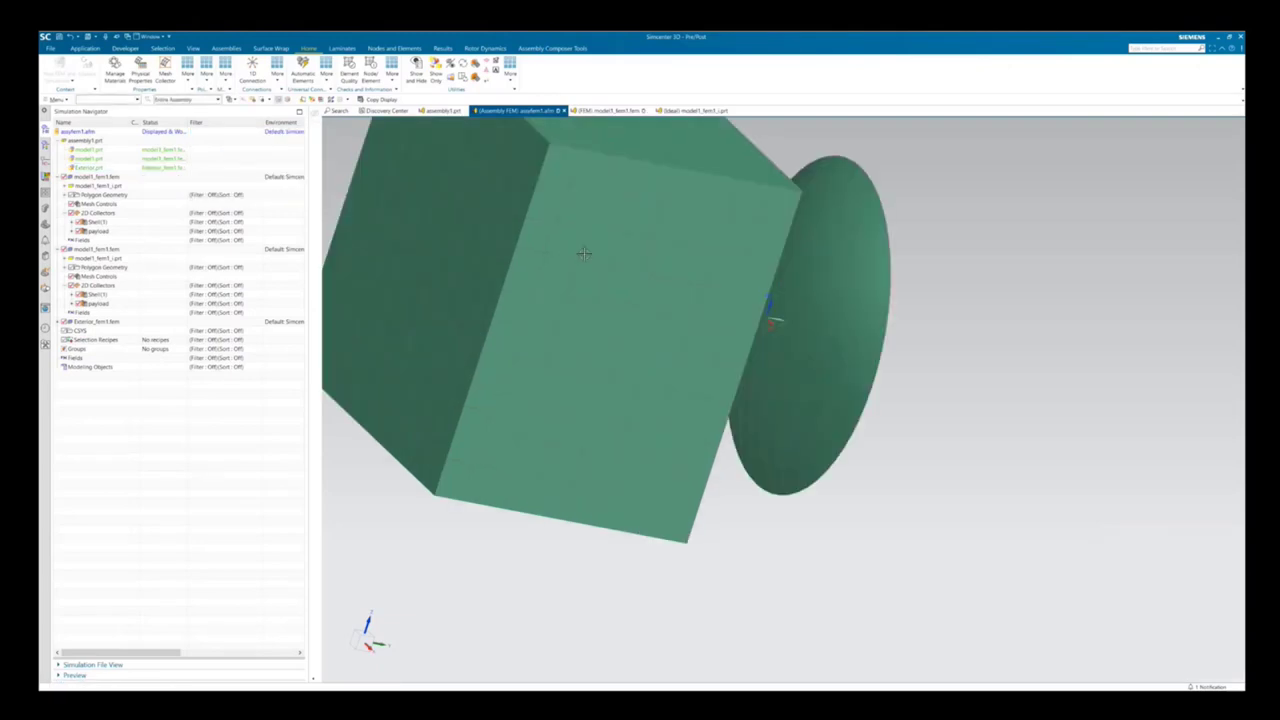
- Set the model display's color basis to Mesh Collector
click(510, 68)
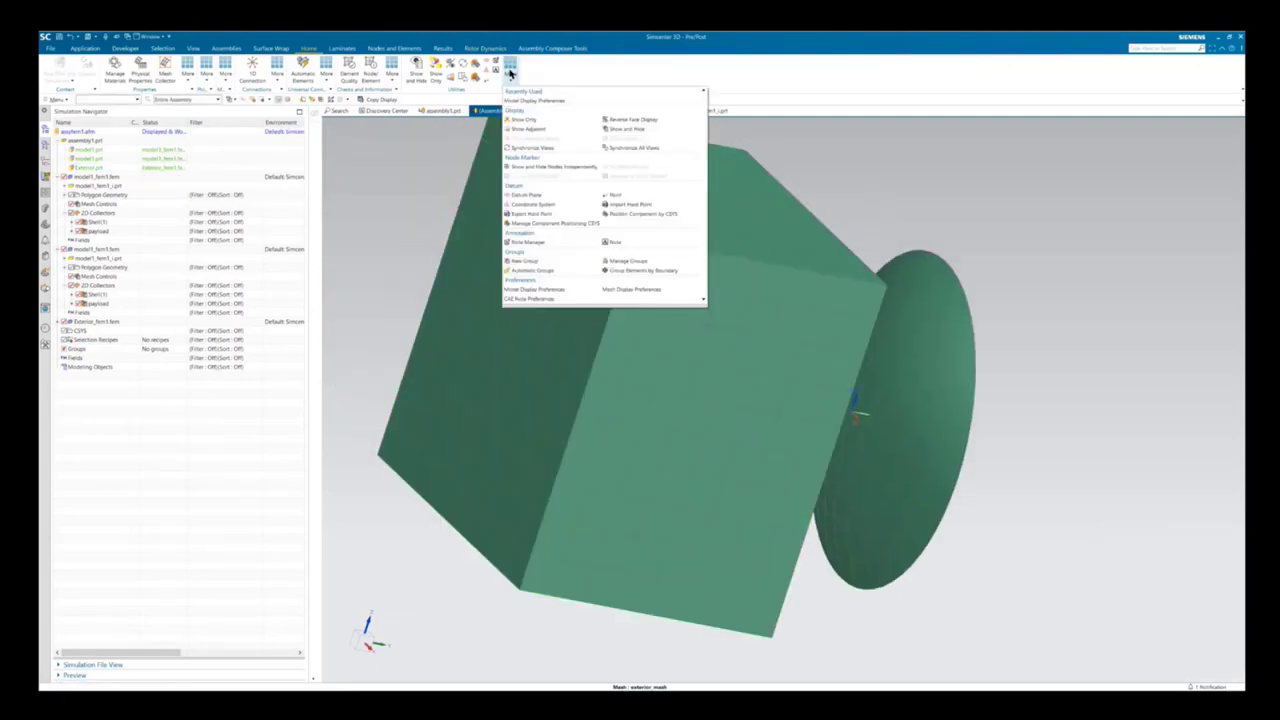
click(540, 289)
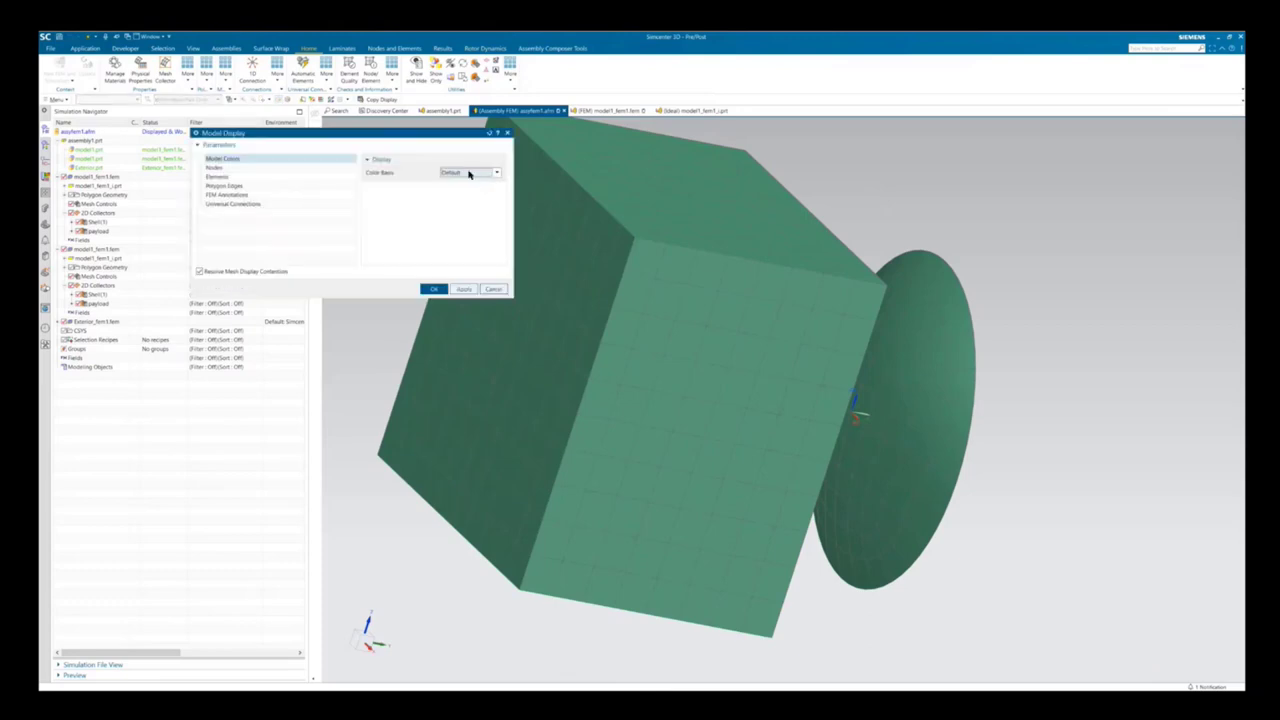
click(468, 172)
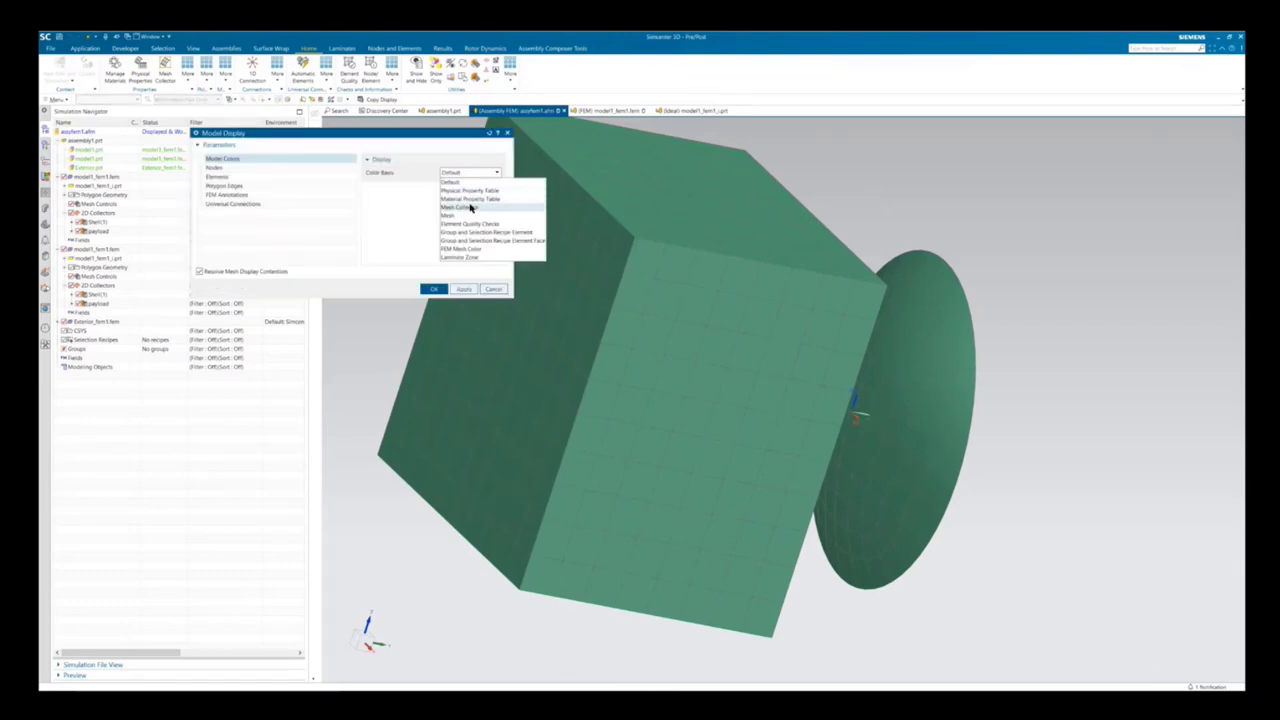
click(470, 207)
click(432, 289)
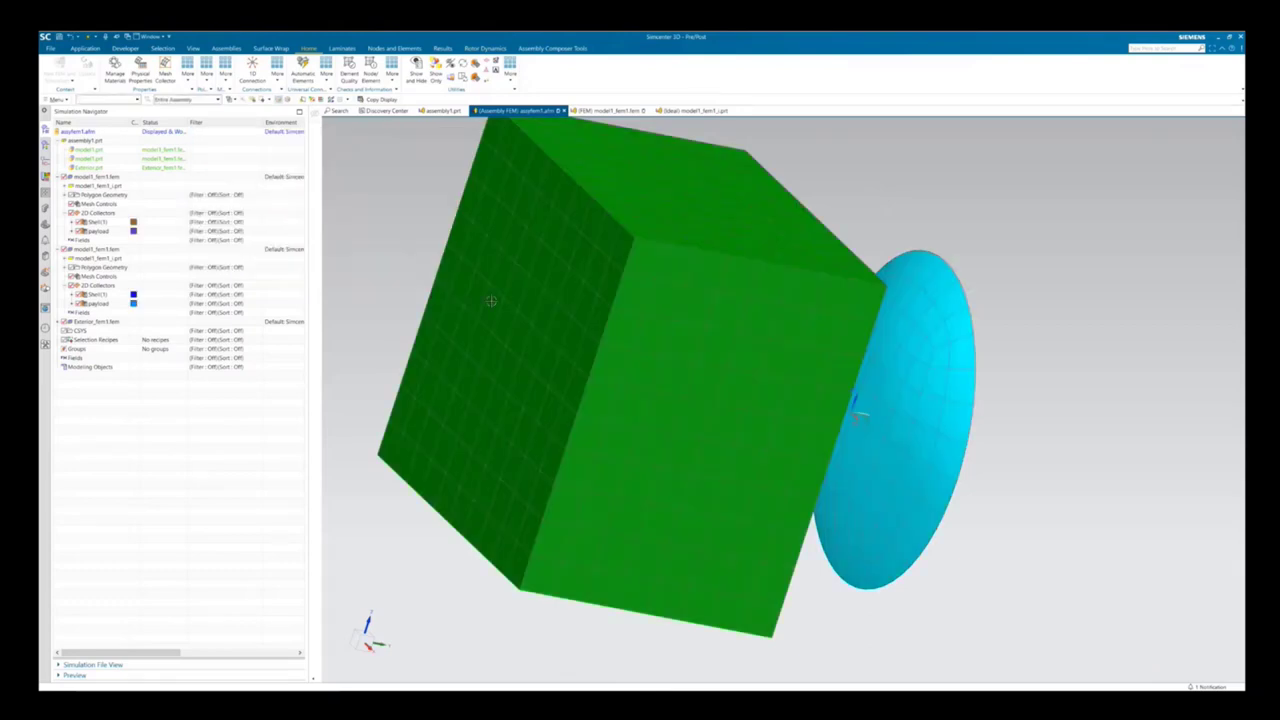
scroll(704, 400, down, 5)
middle_drag(704, 400, 531, 434)
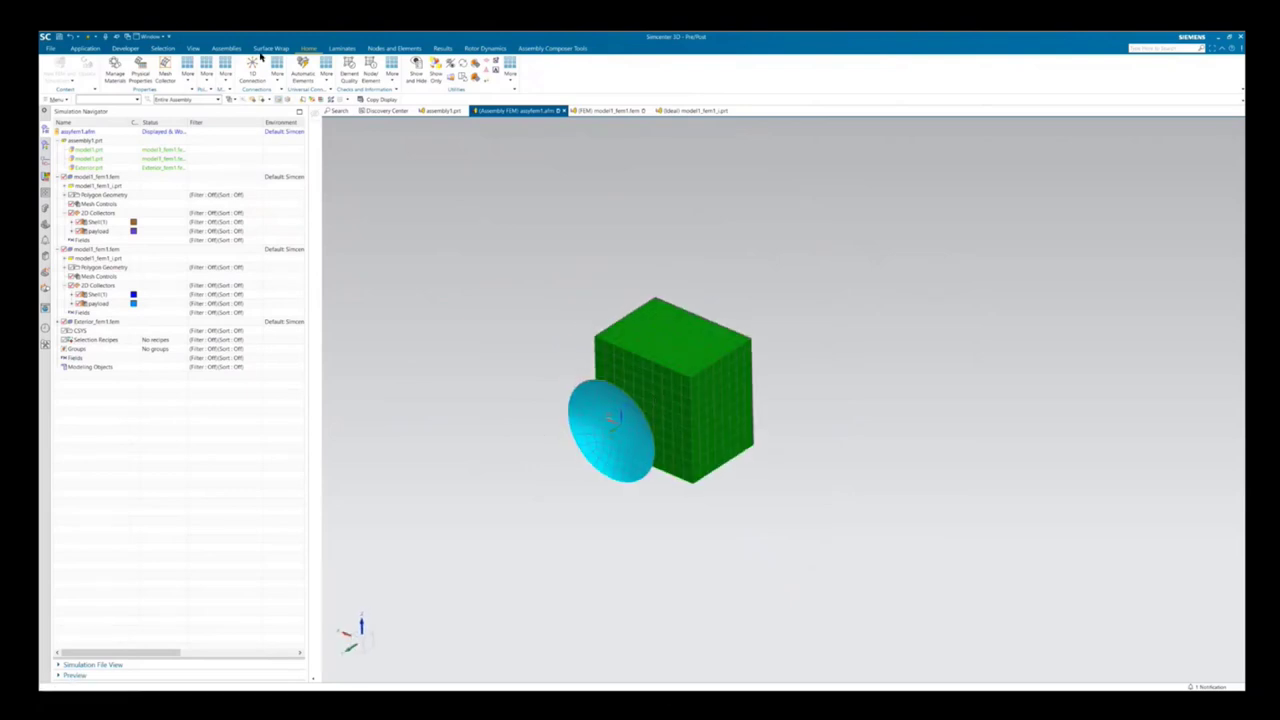
- Inspect the inner meshes by moving a one-plane horizontal view section down through the box, and cancel the section
click(197, 49)
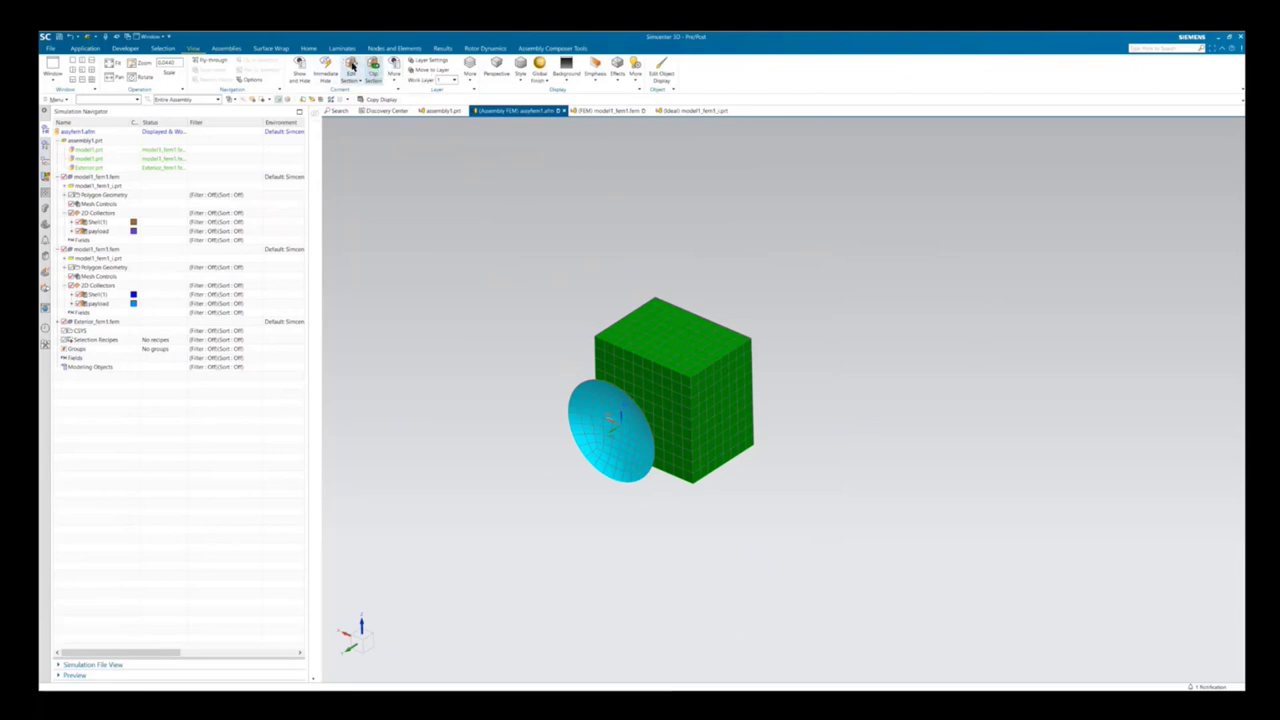
click(361, 65)
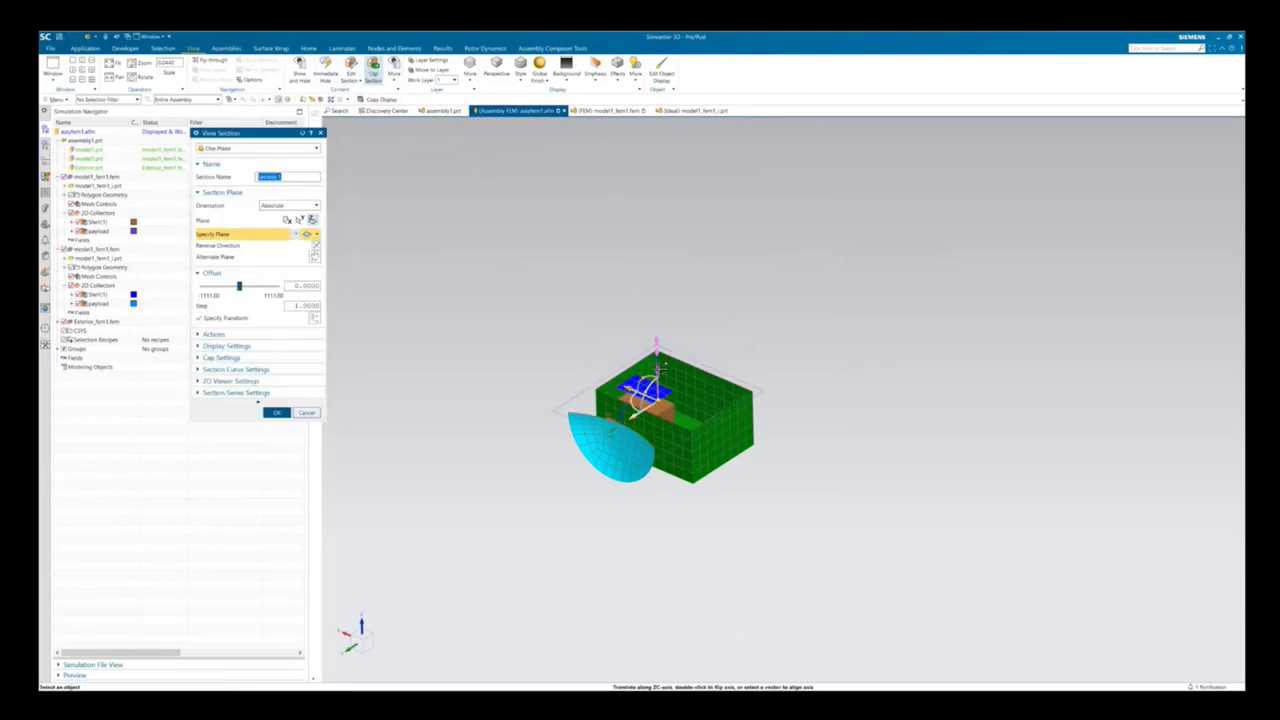
drag(660, 372, 669, 433)
scroll(669, 433, up, 3)
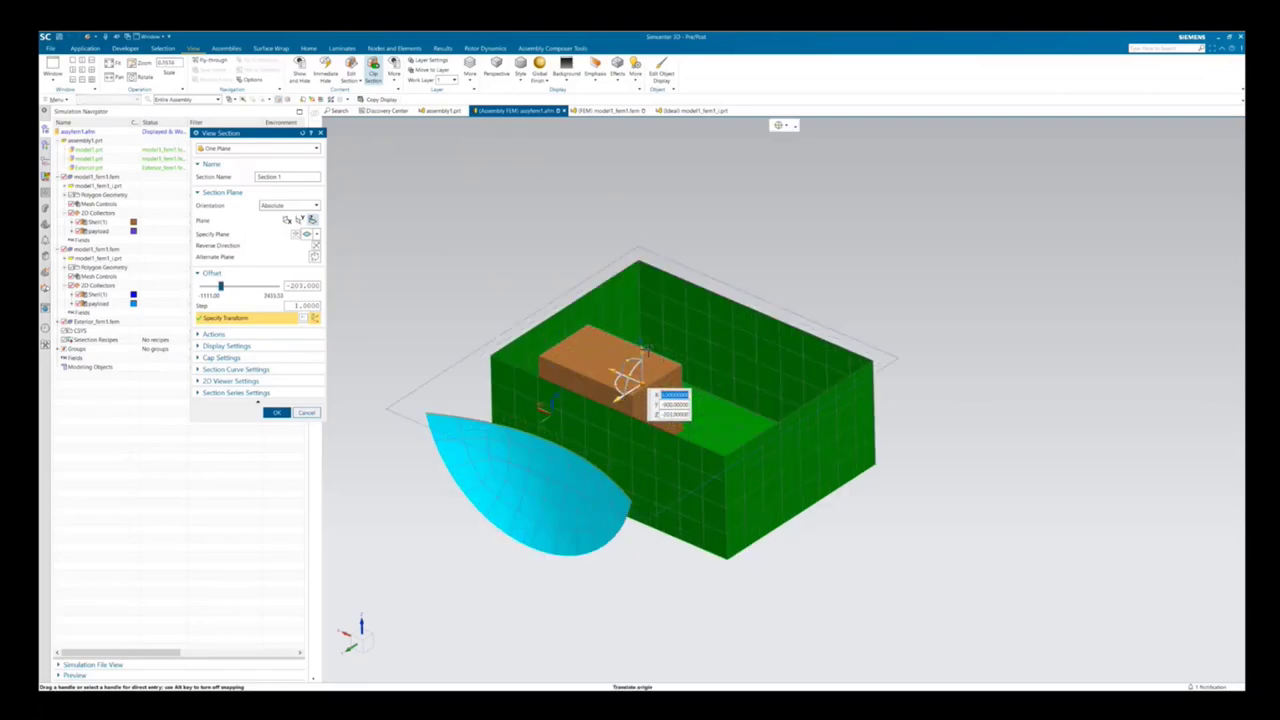
drag(643, 360, 645, 368)
click(305, 412)
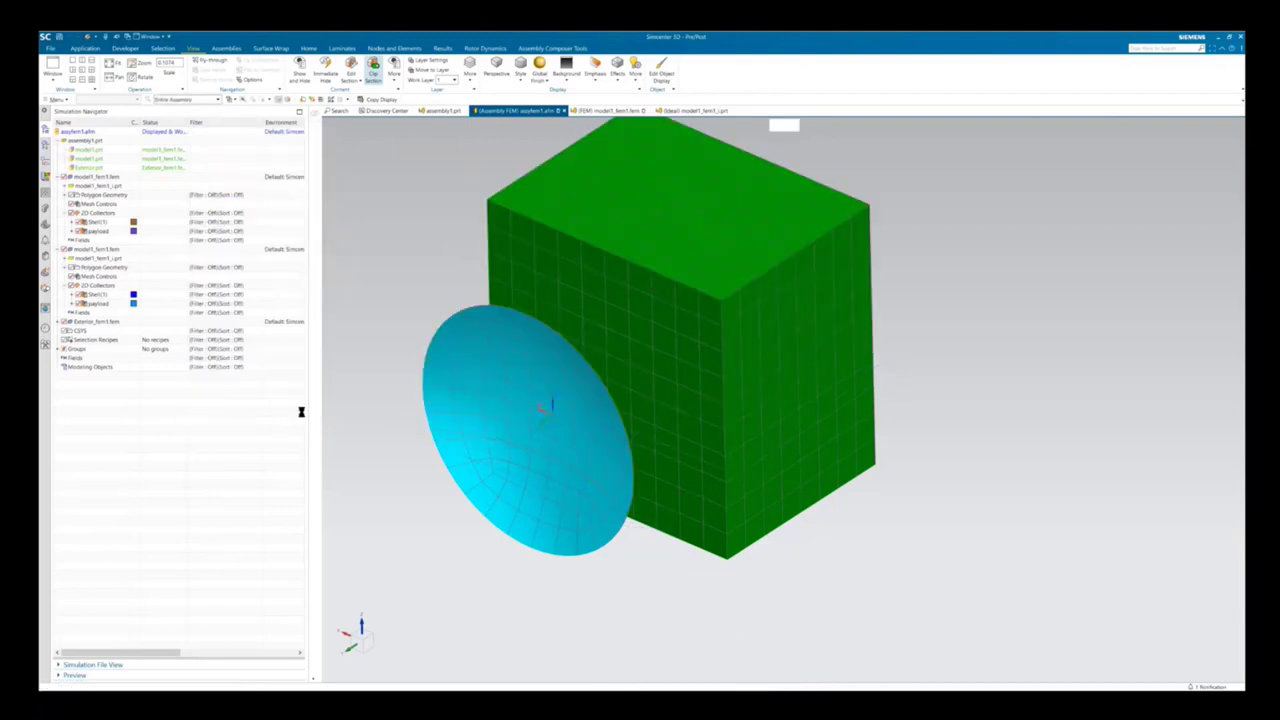
scroll(693, 279, down, 2)
shift+middle_drag(660, 295, 651, 328)
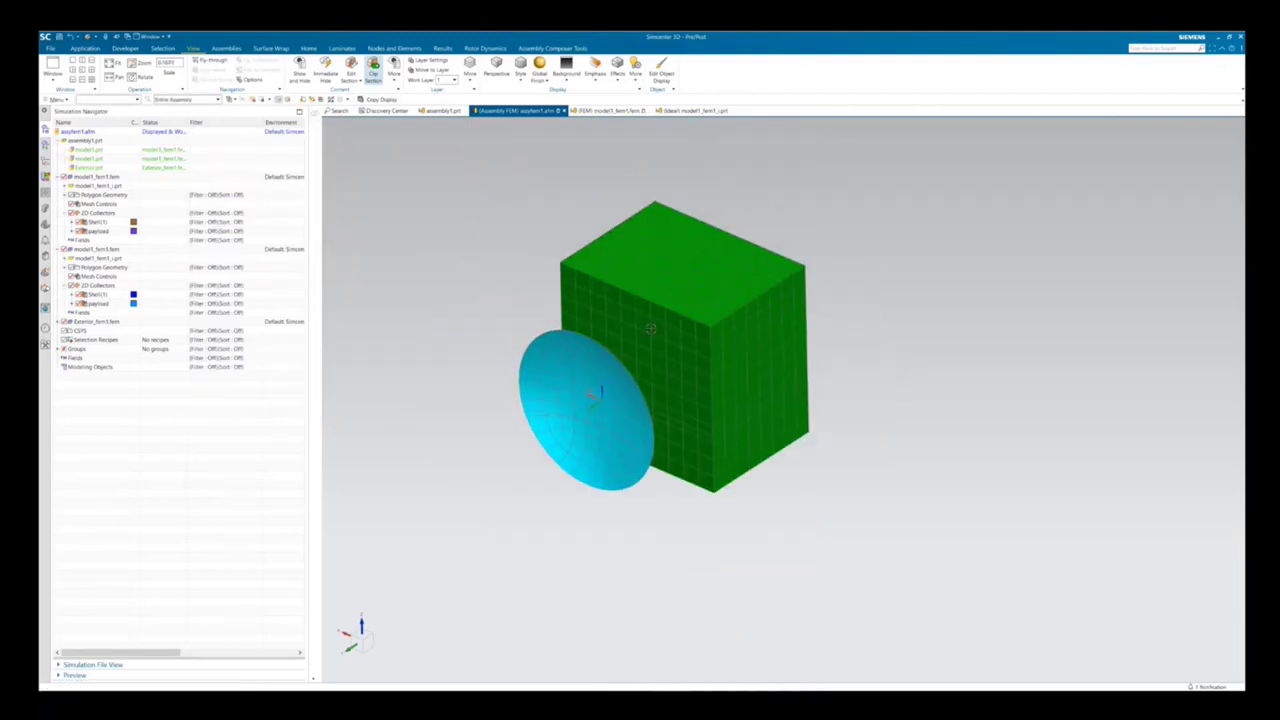
- Create the simulation assyfem1_sim1.sim from the assembly FEM with the Simcenter 3D Space Systems Thermal template, without creating a solution
right_click(93, 131)
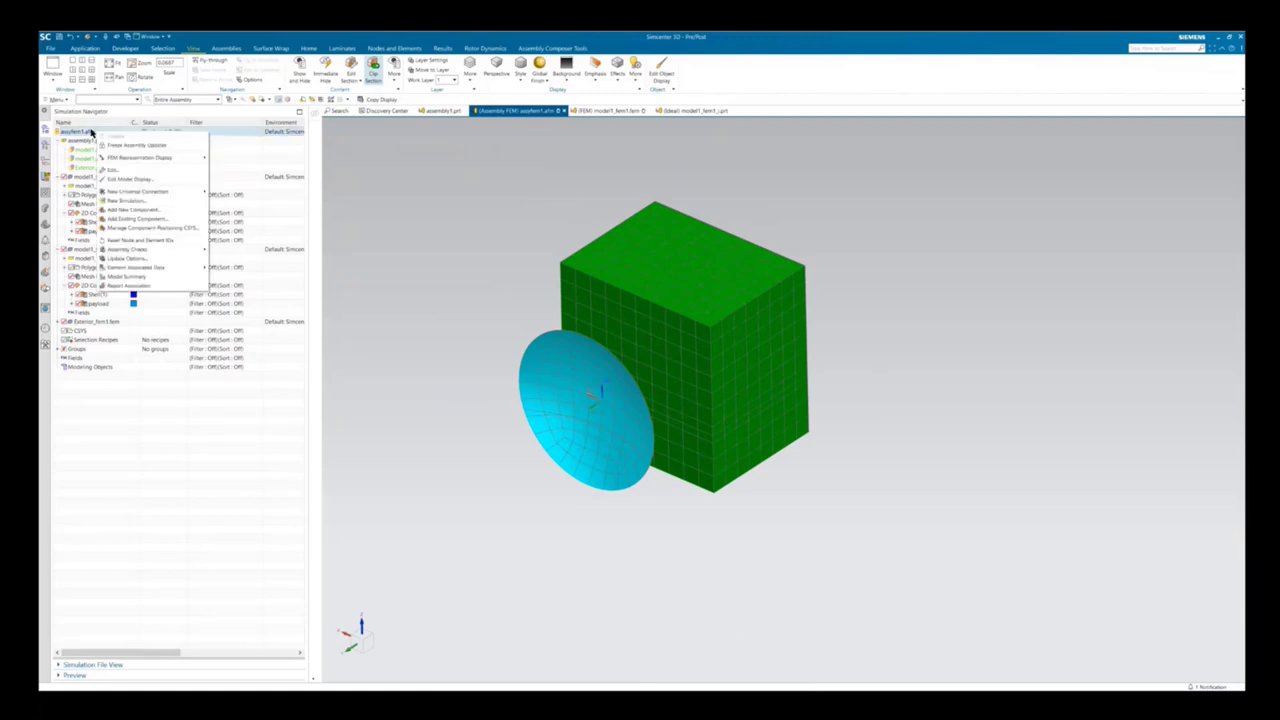
click(161, 201)
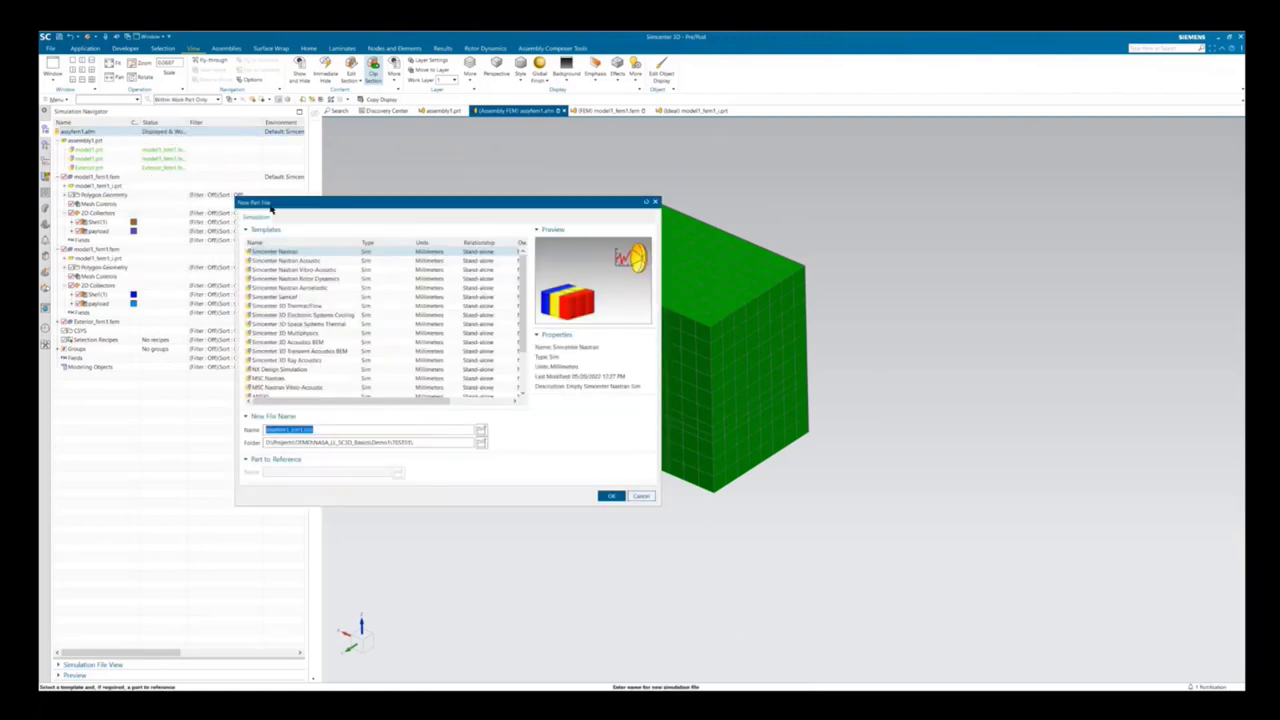
click(335, 324)
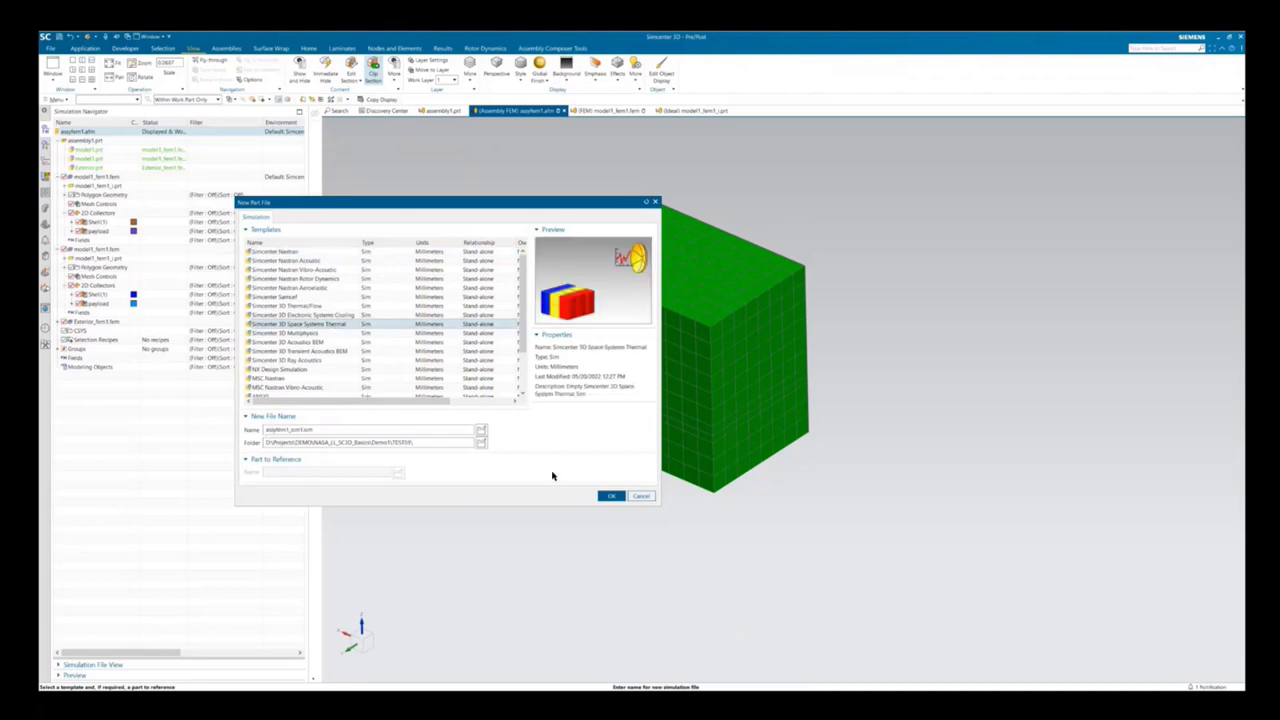
click(610, 496)
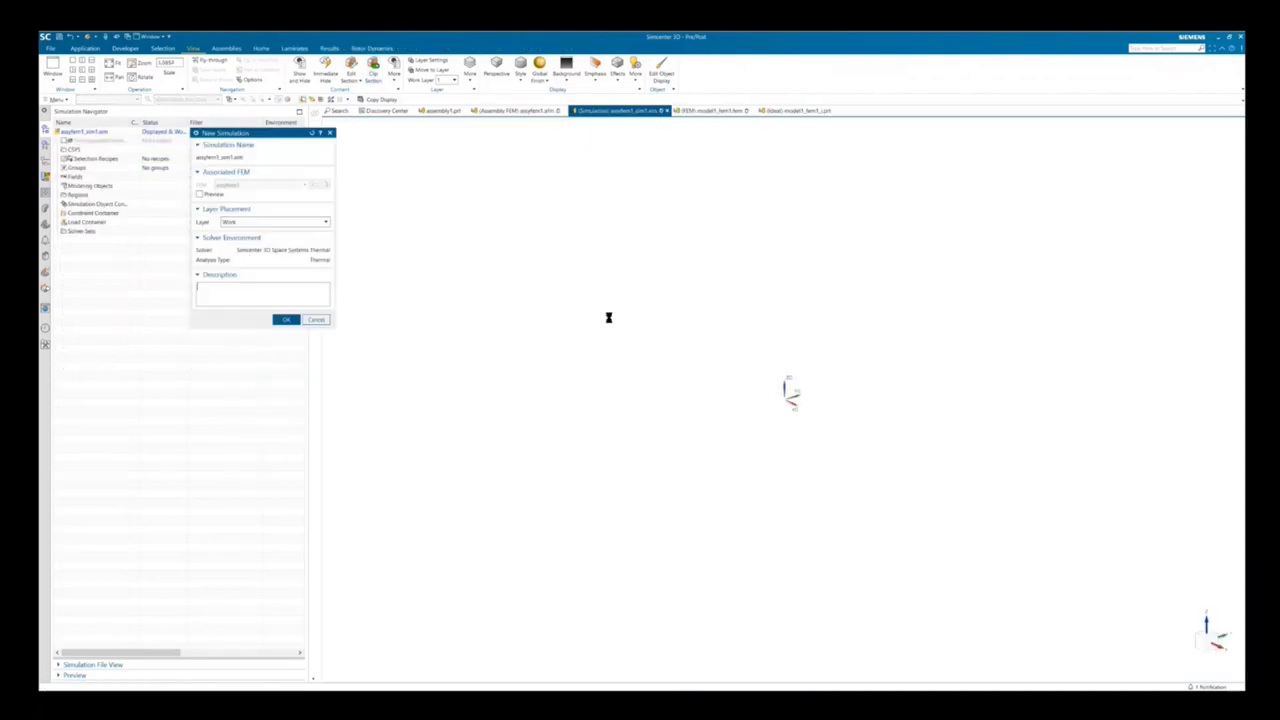
click(290, 321)
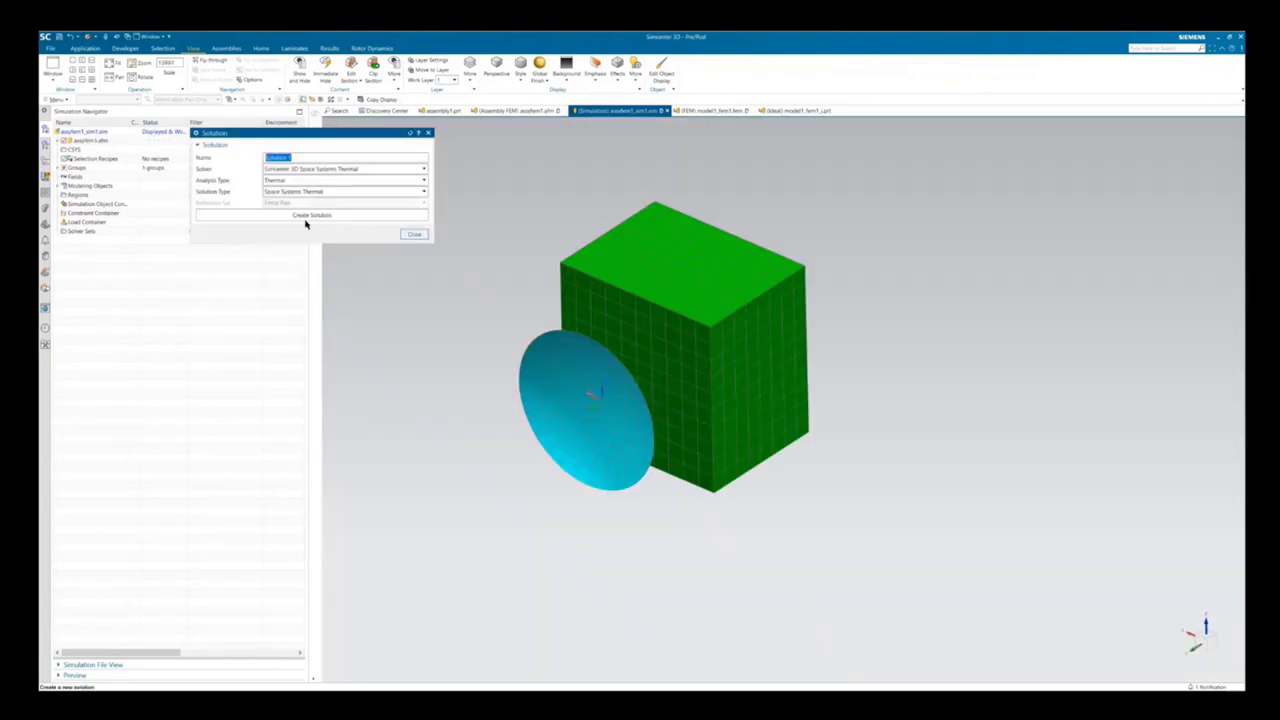
click(411, 234)
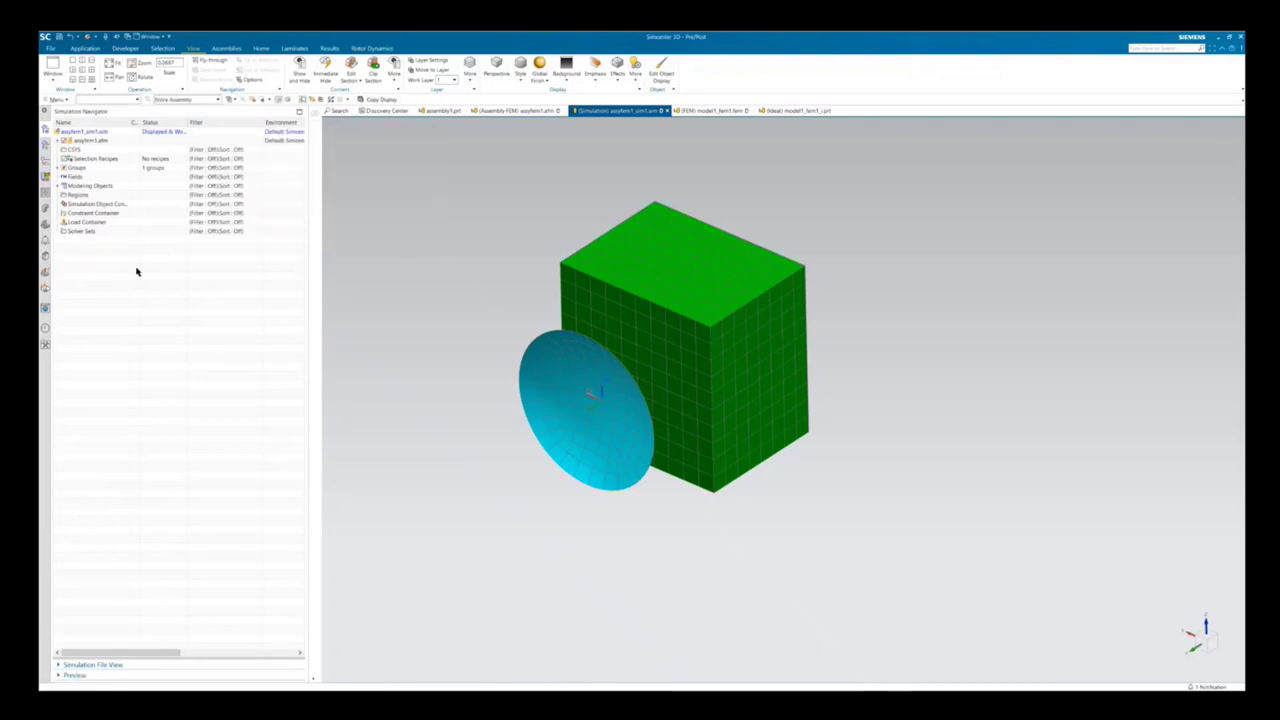
- Import all simulation entities from Exterior_fem1_sim1.sim for the Exterior_fem1.fem component, keeping existing expressions on conflict
click(57, 142)
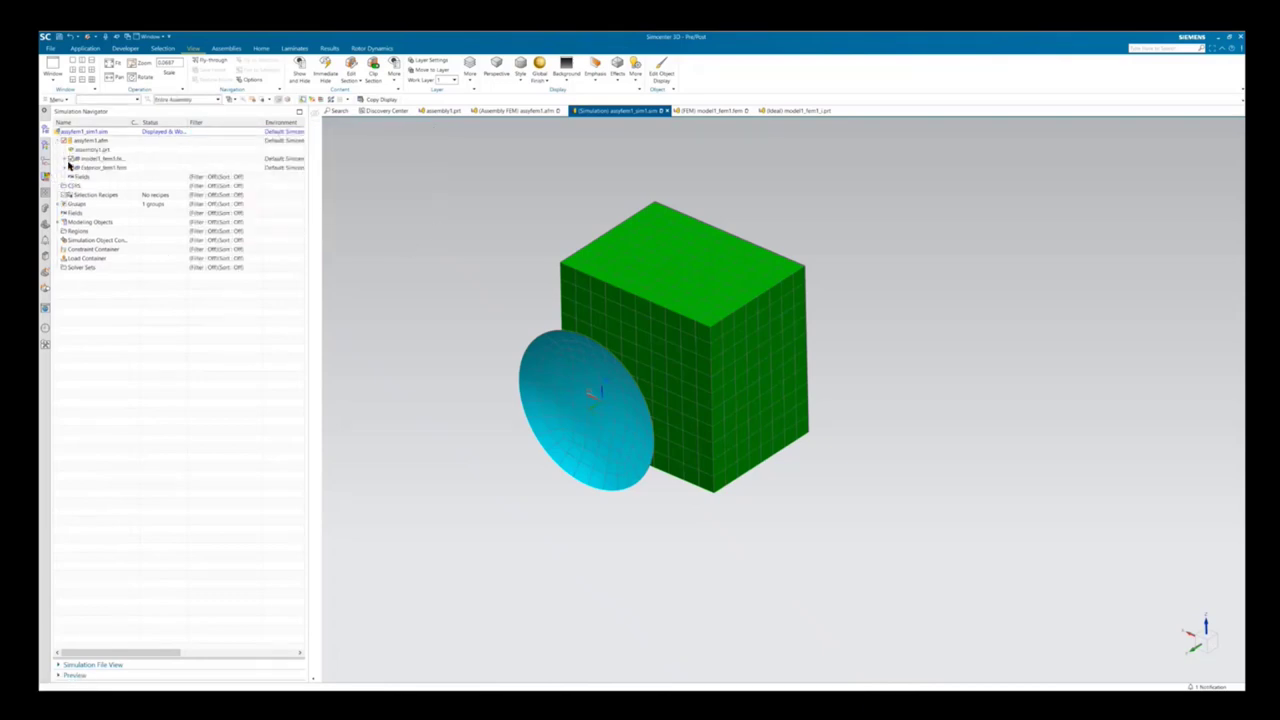
click(65, 168)
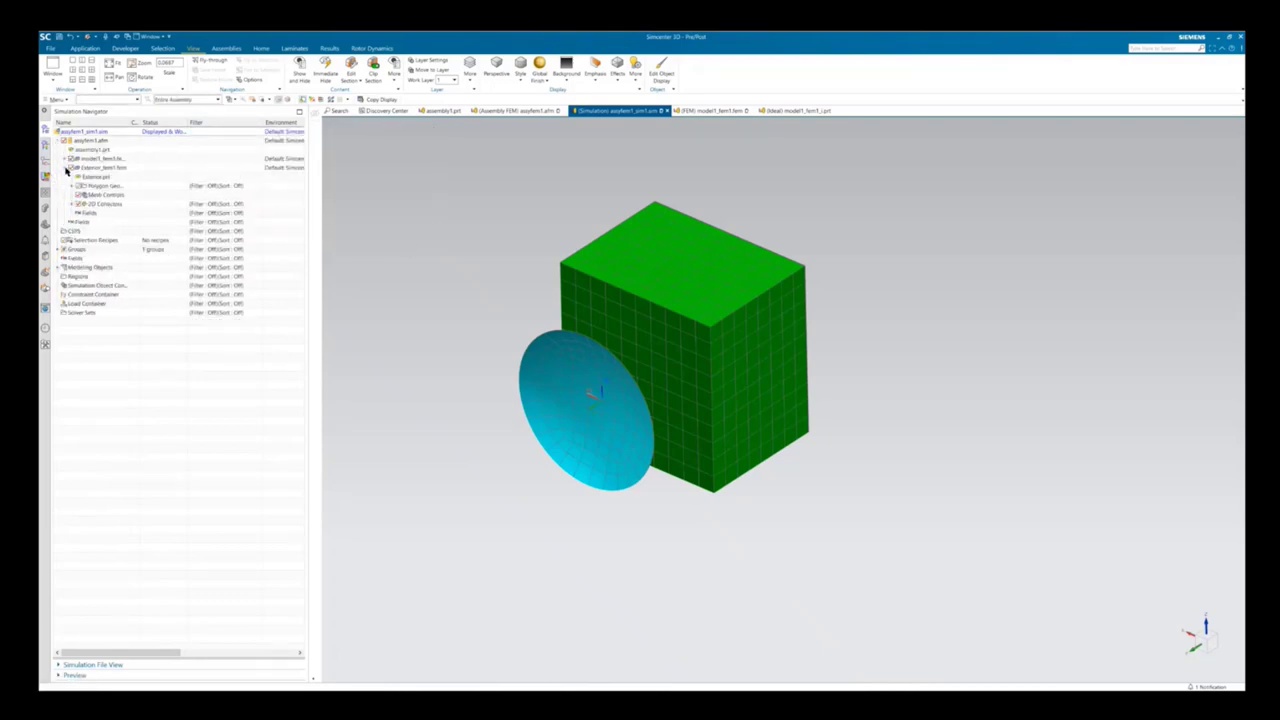
right_click(115, 168)
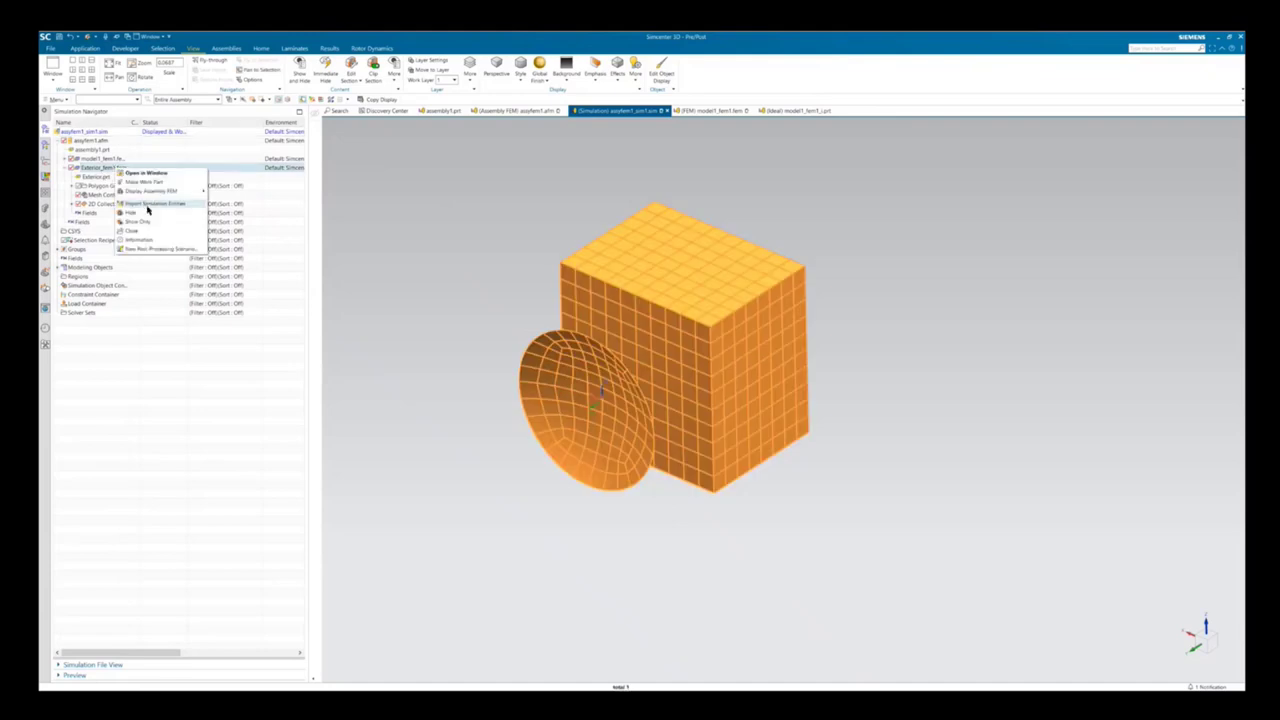
click(198, 206)
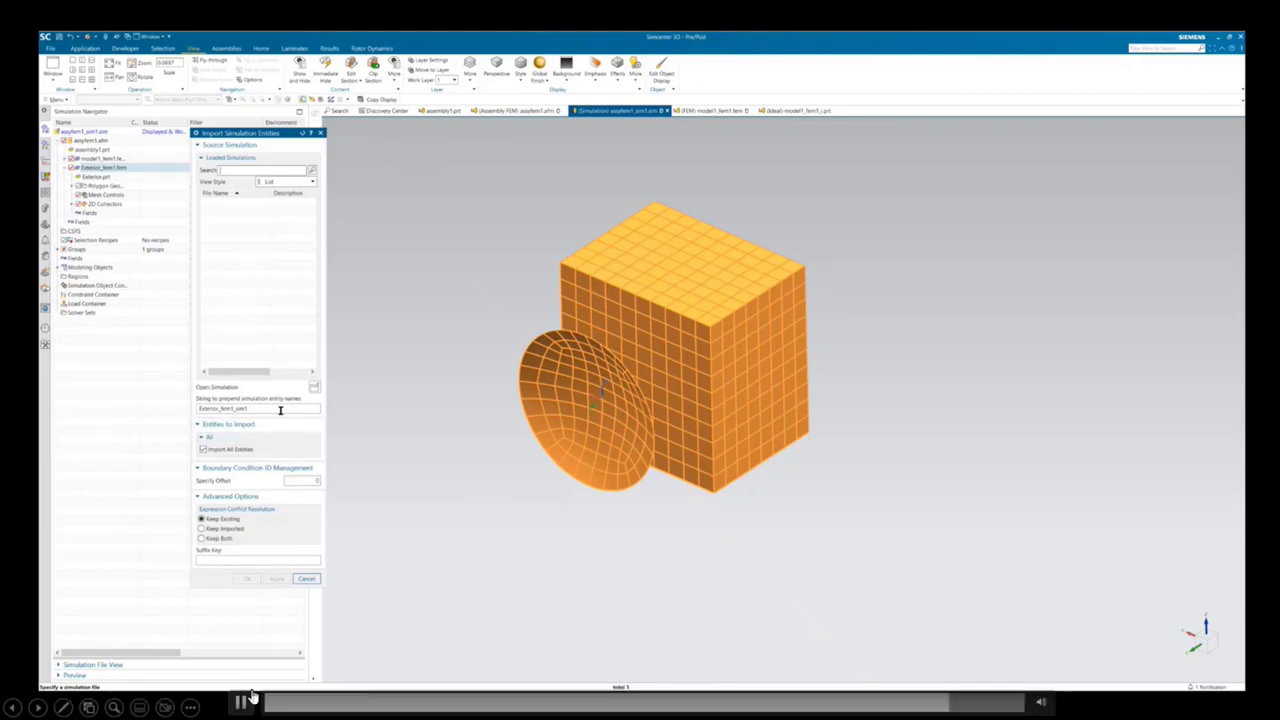
drag(278, 409, 203, 408)
key(BackSpace)
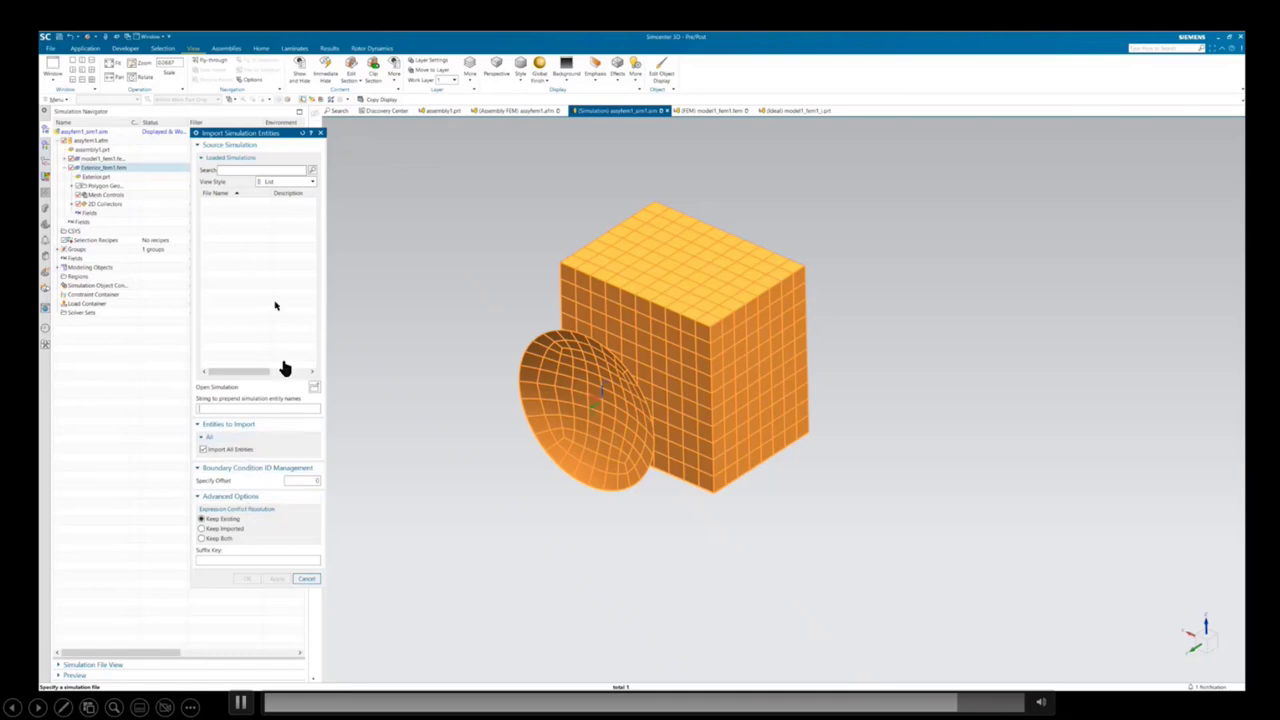
click(314, 386)
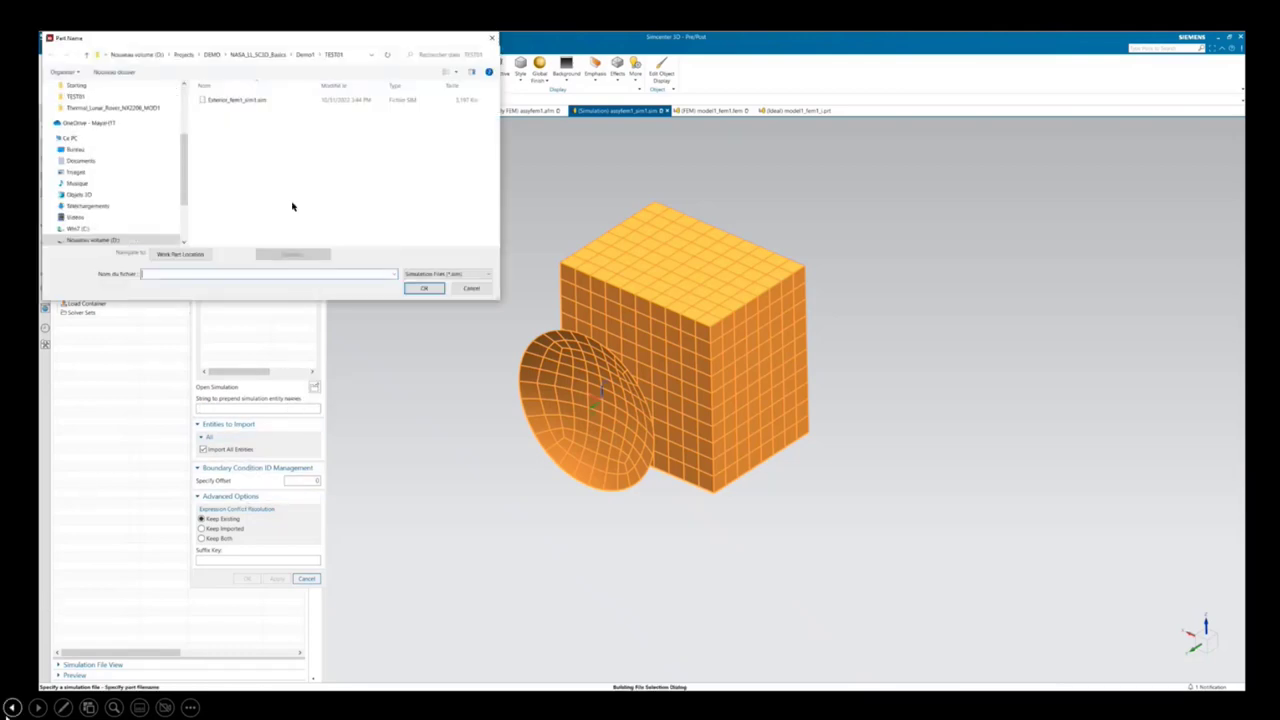
click(255, 100)
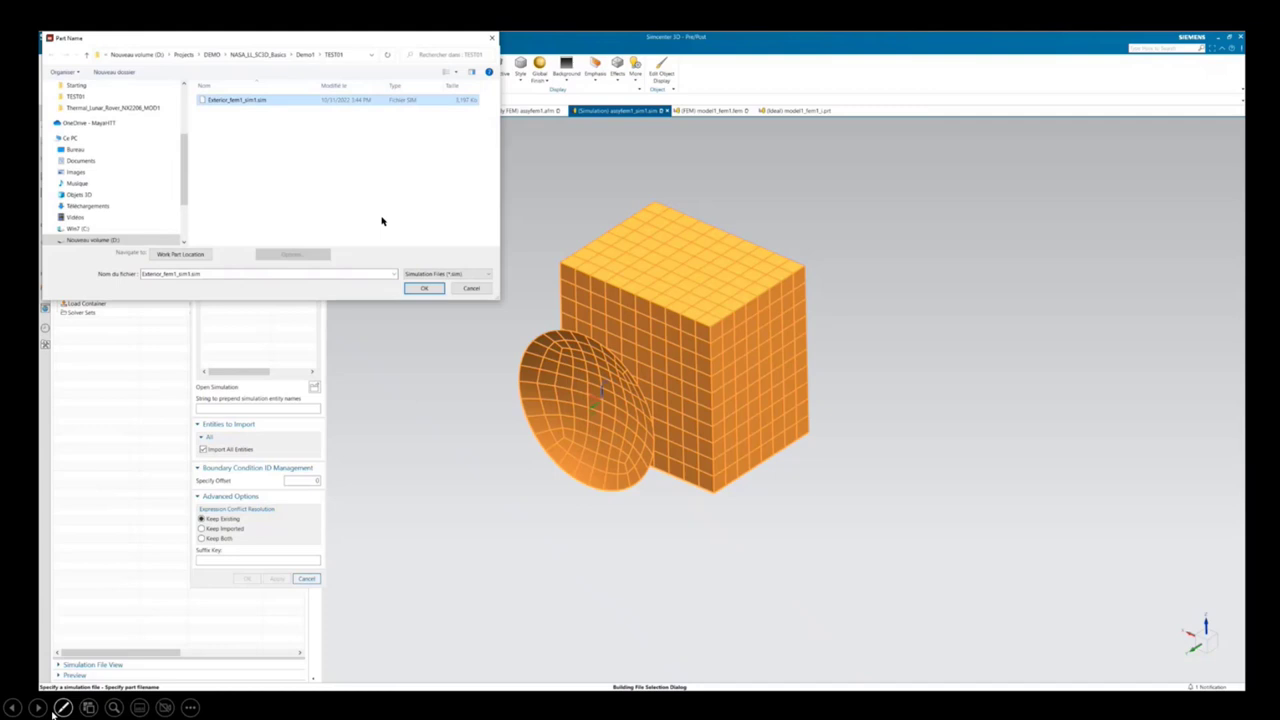
click(423, 288)
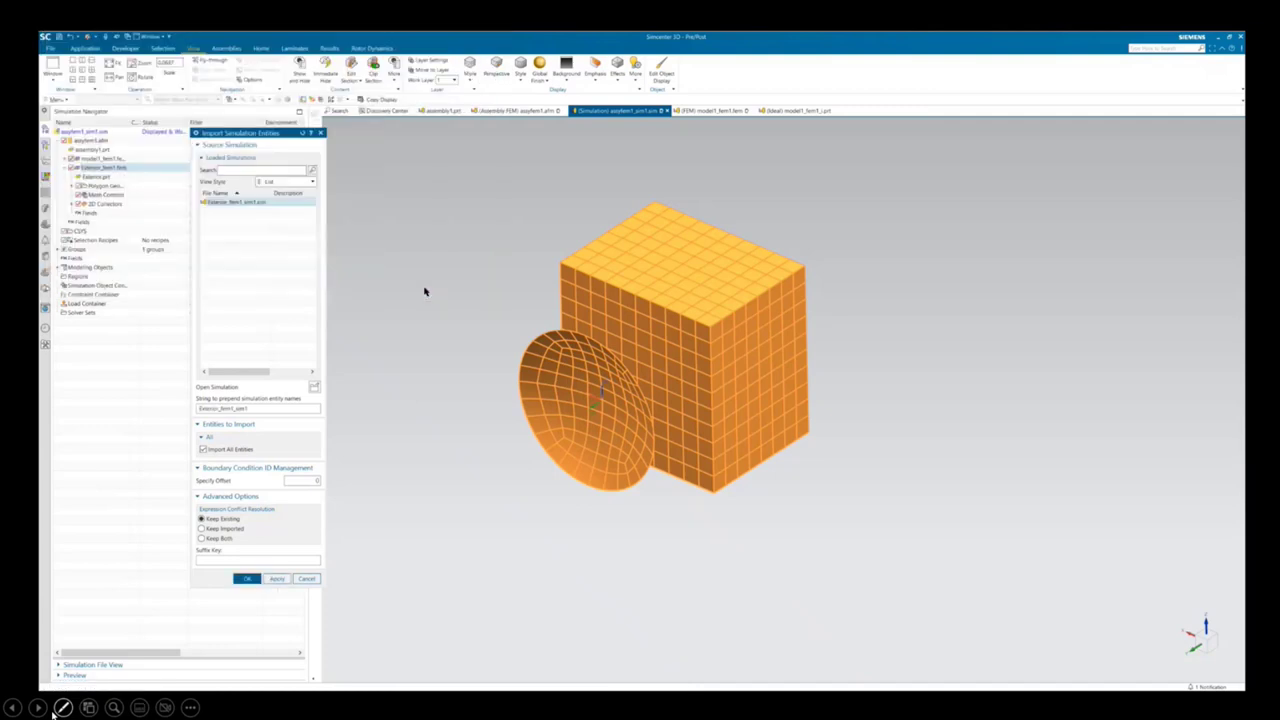
click(247, 578)
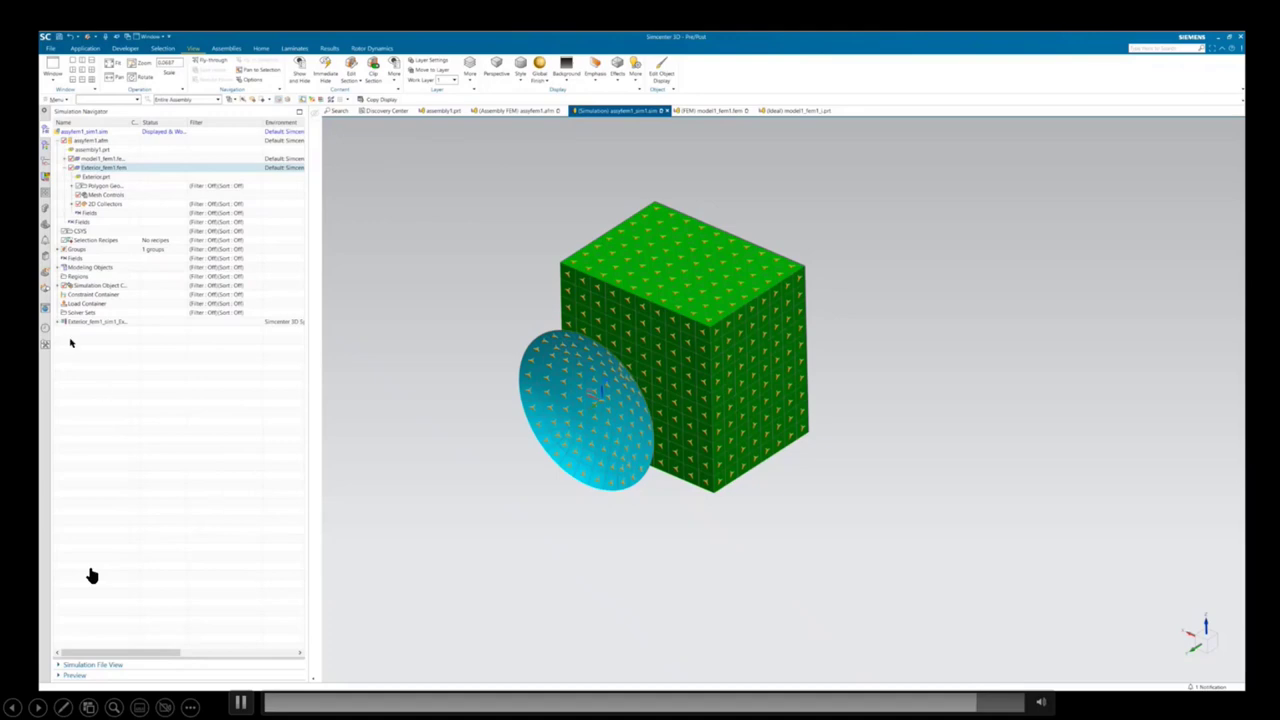
- Activate the imported exterior solution and examine its simulation objects
click(58, 322)
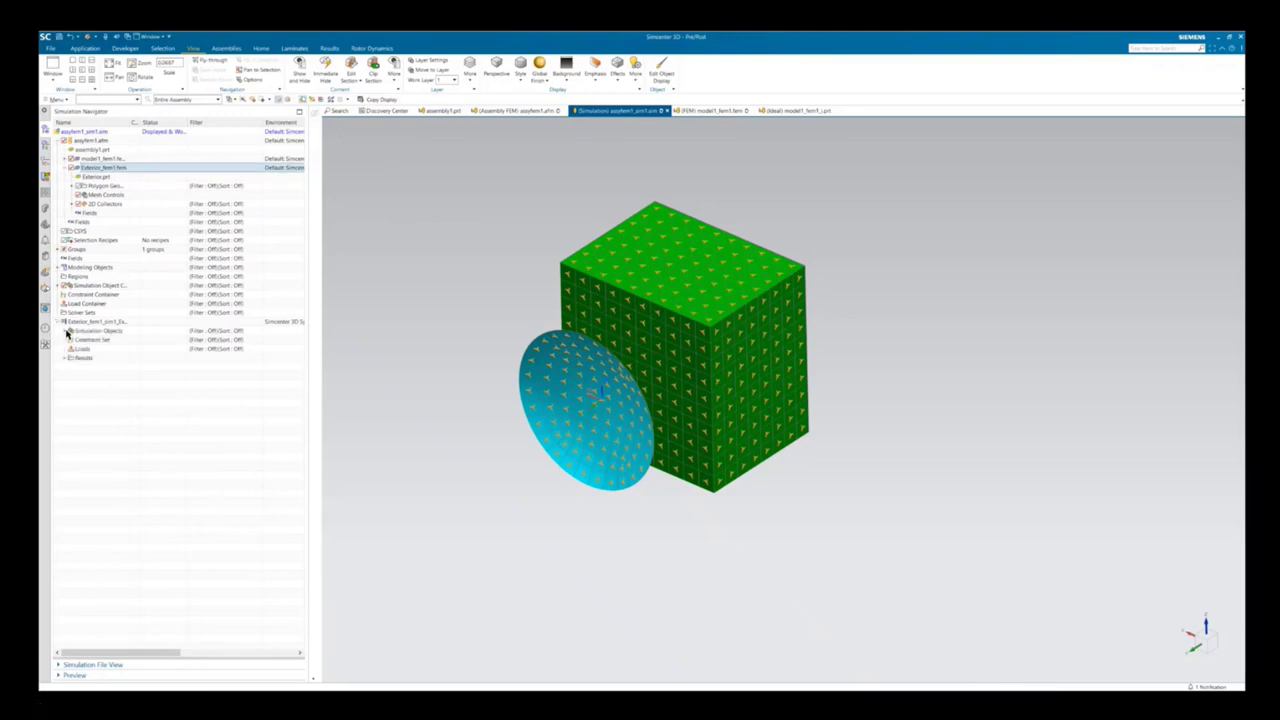
click(66, 331)
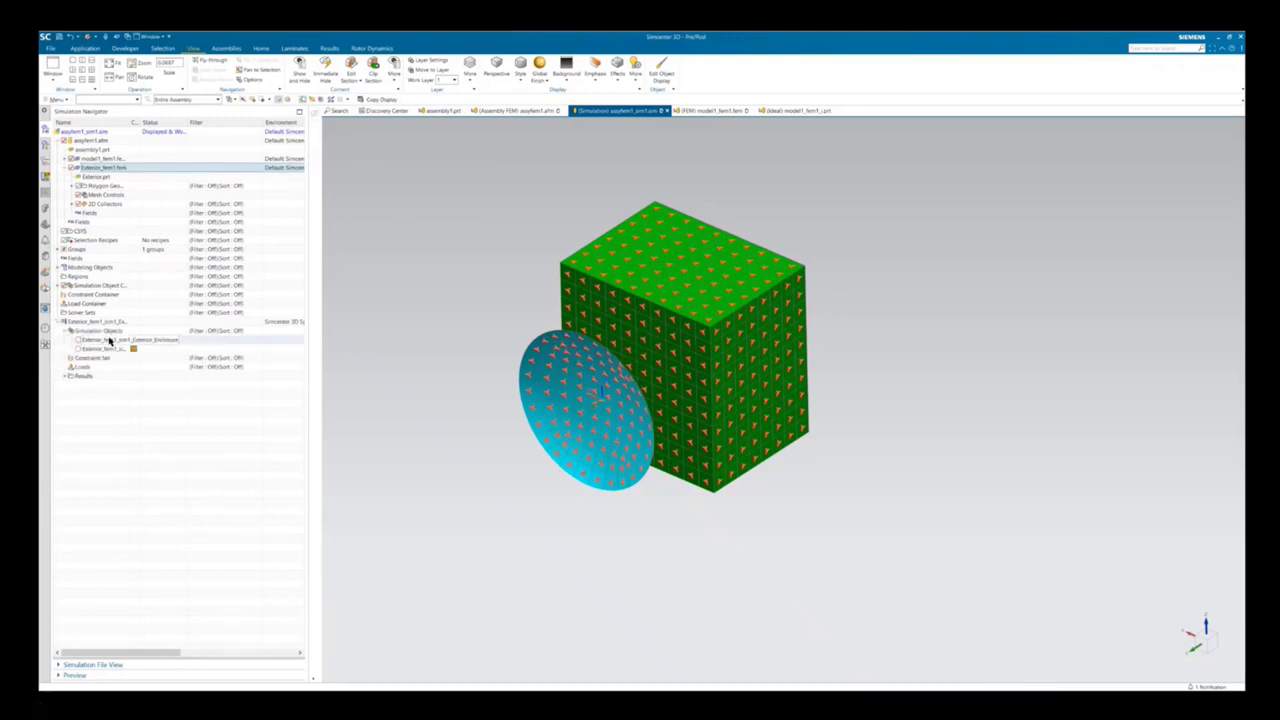
double_click(110, 341)
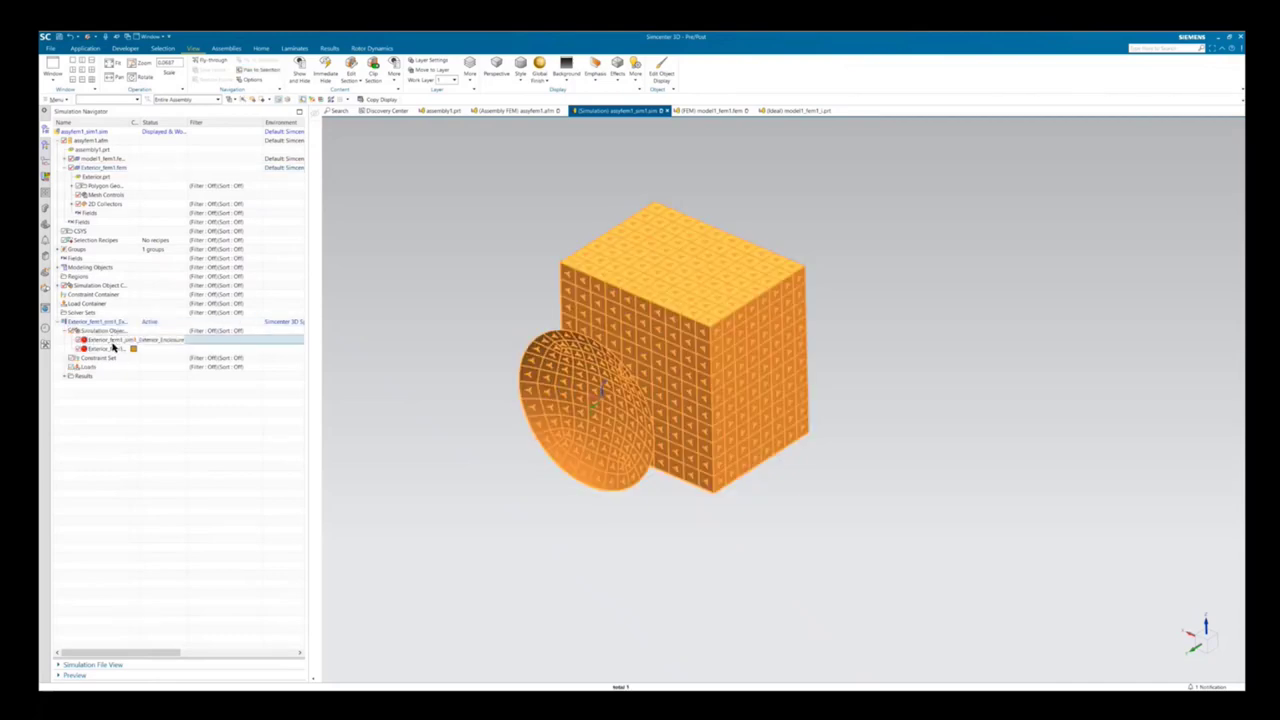
click(113, 350)
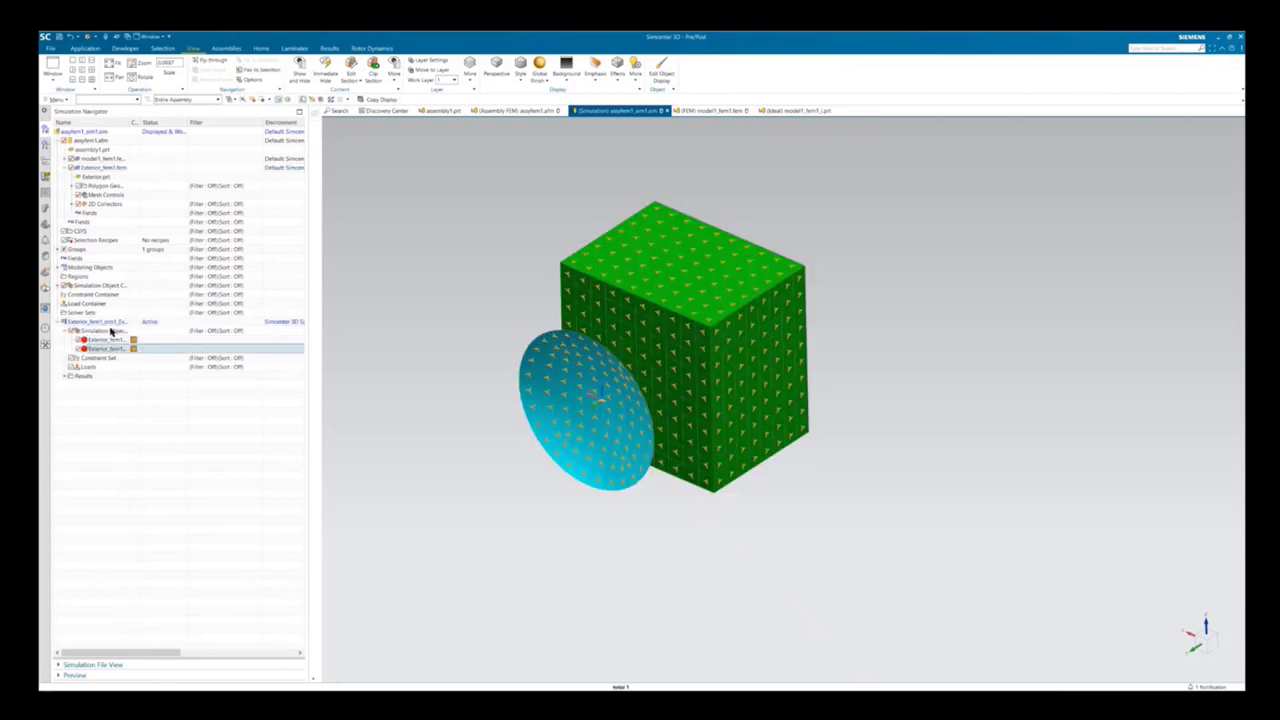
click(101, 322)
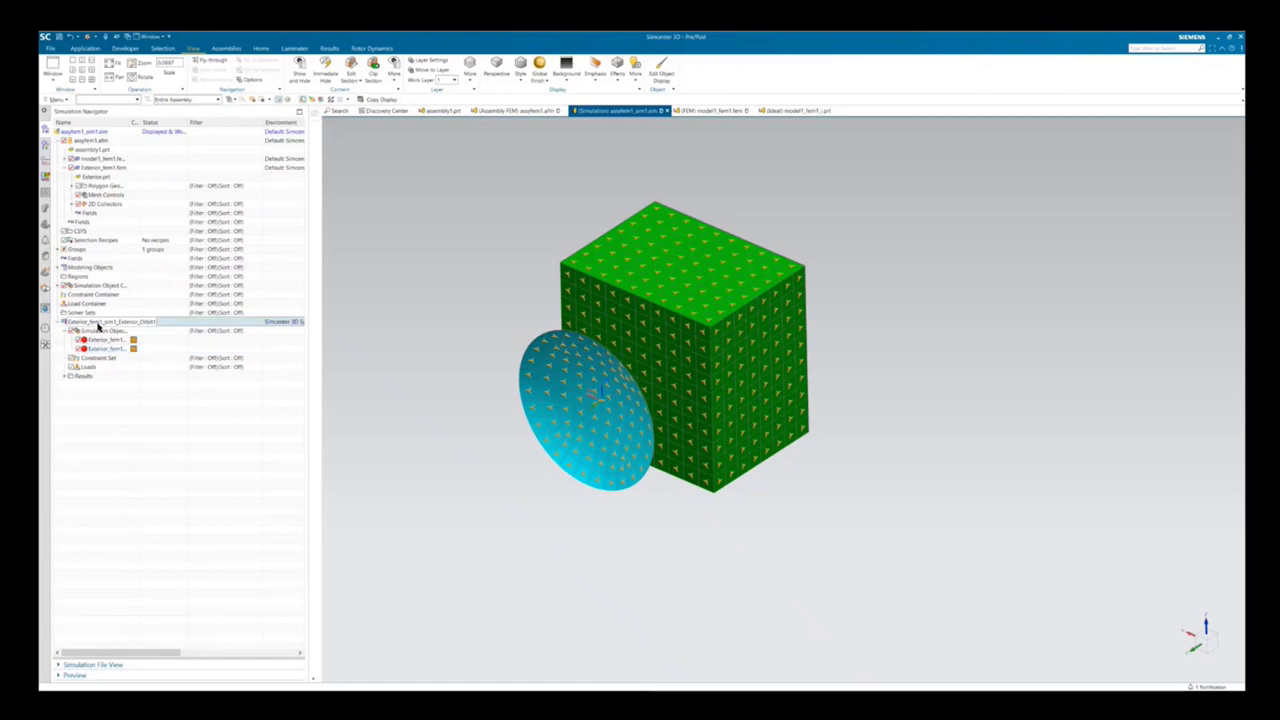
- Hide the Exterior_fem1.fem component and the exterior solution's simulation objects, and collapse the solution in the model tree
drag(127, 121, 167, 121)
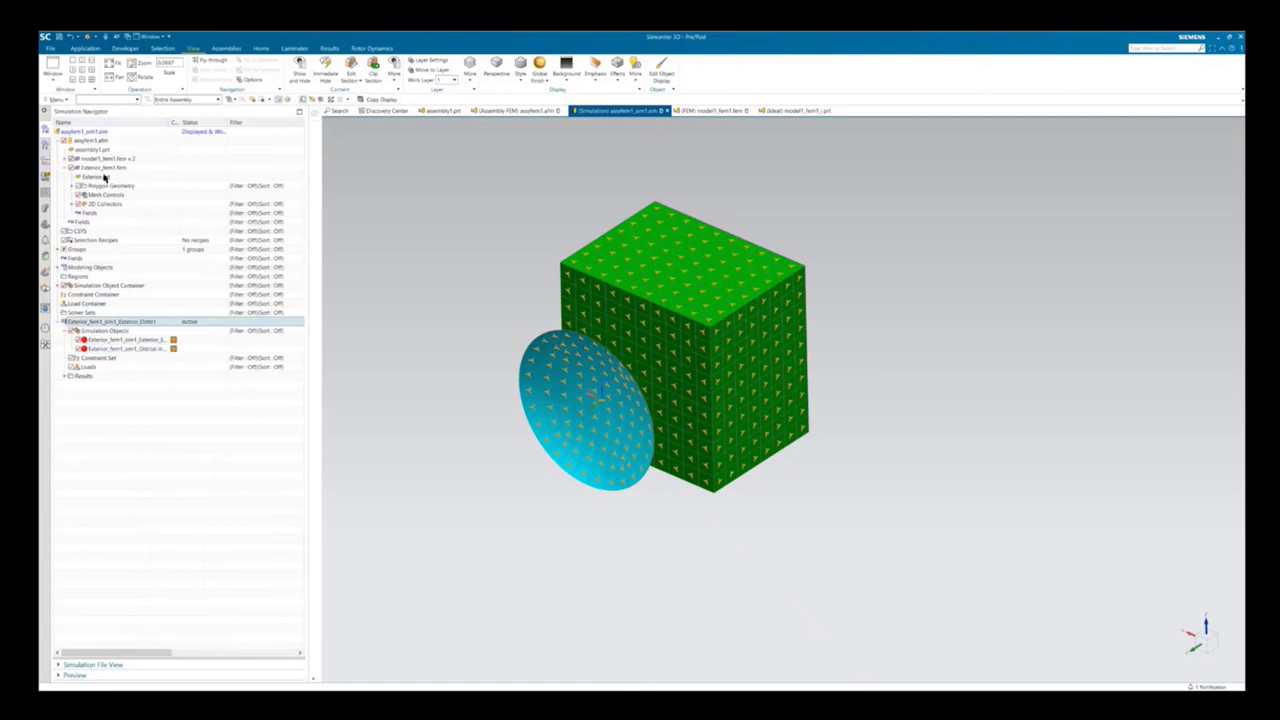
click(72, 168)
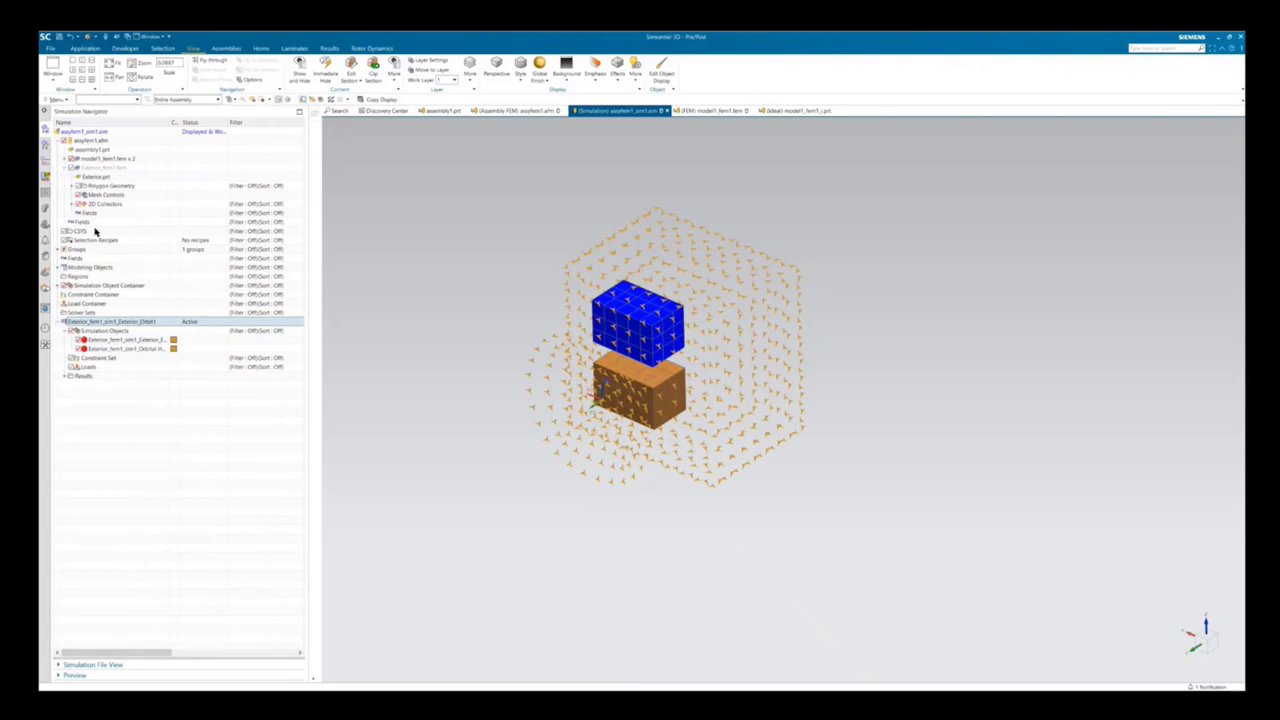
click(72, 331)
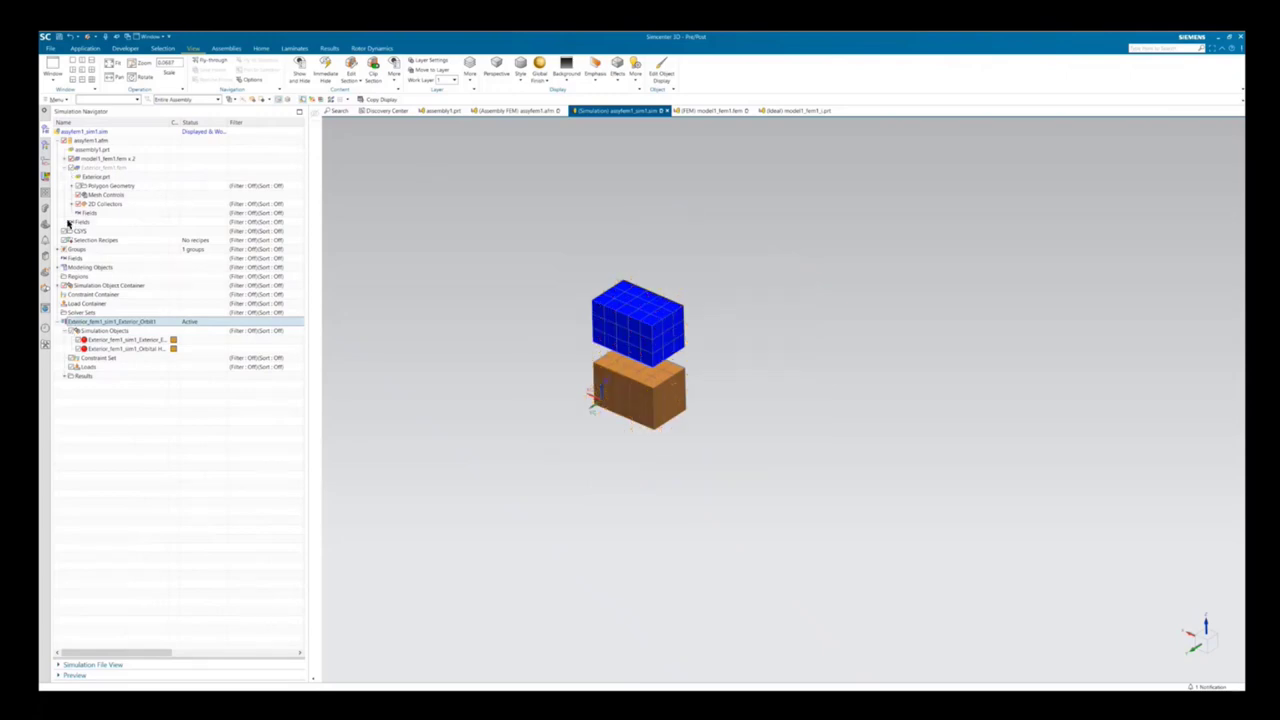
click(62, 322)
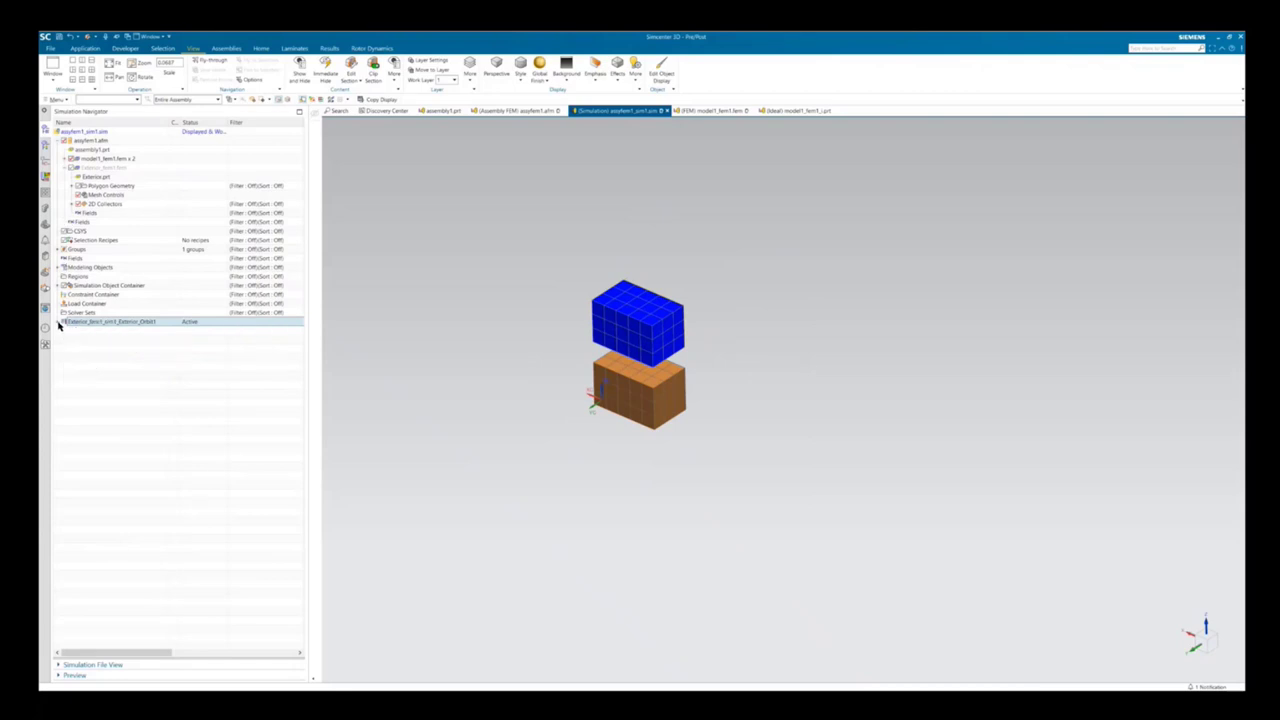
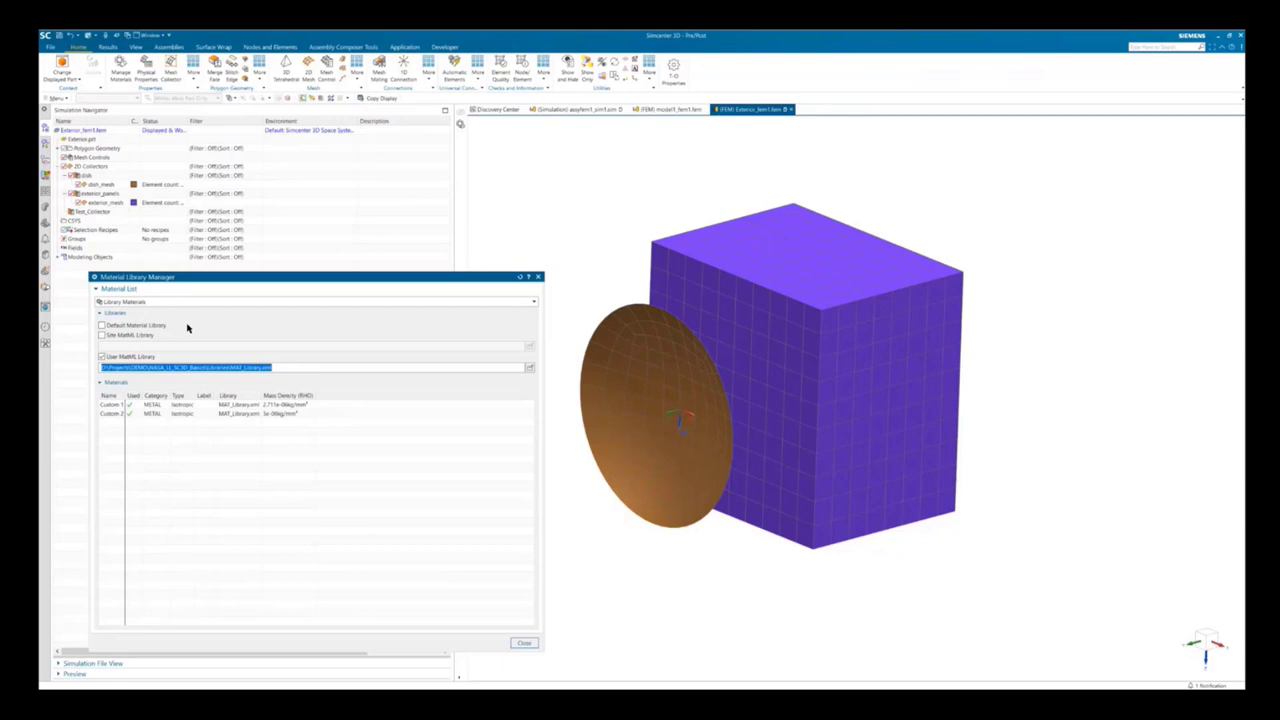
mouse_move(34, 651)
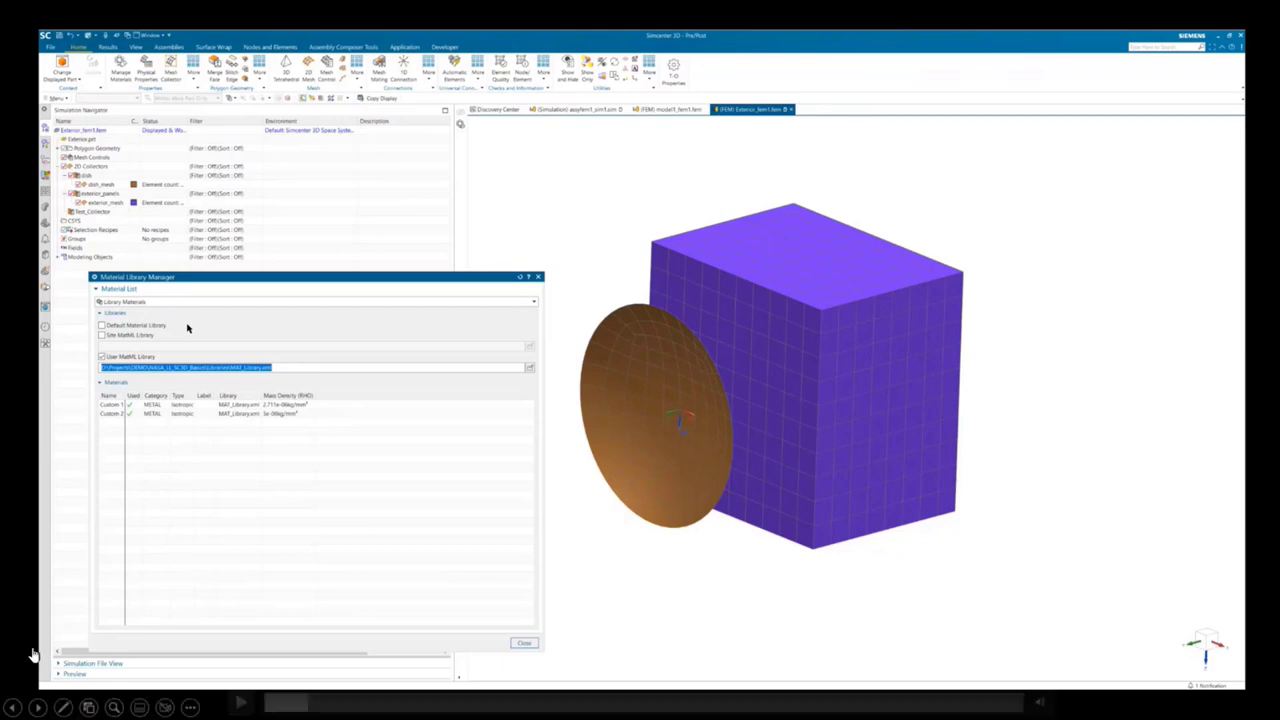
click(240, 703)
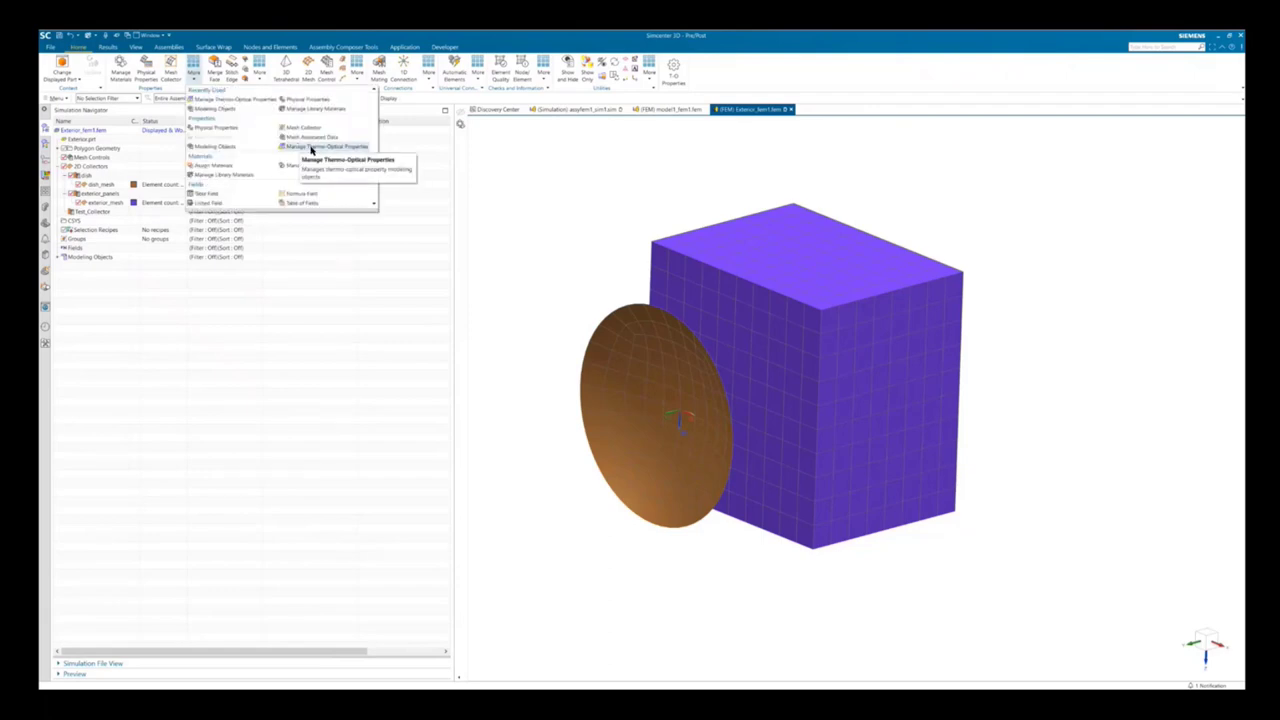
mouse_move(63, 555)
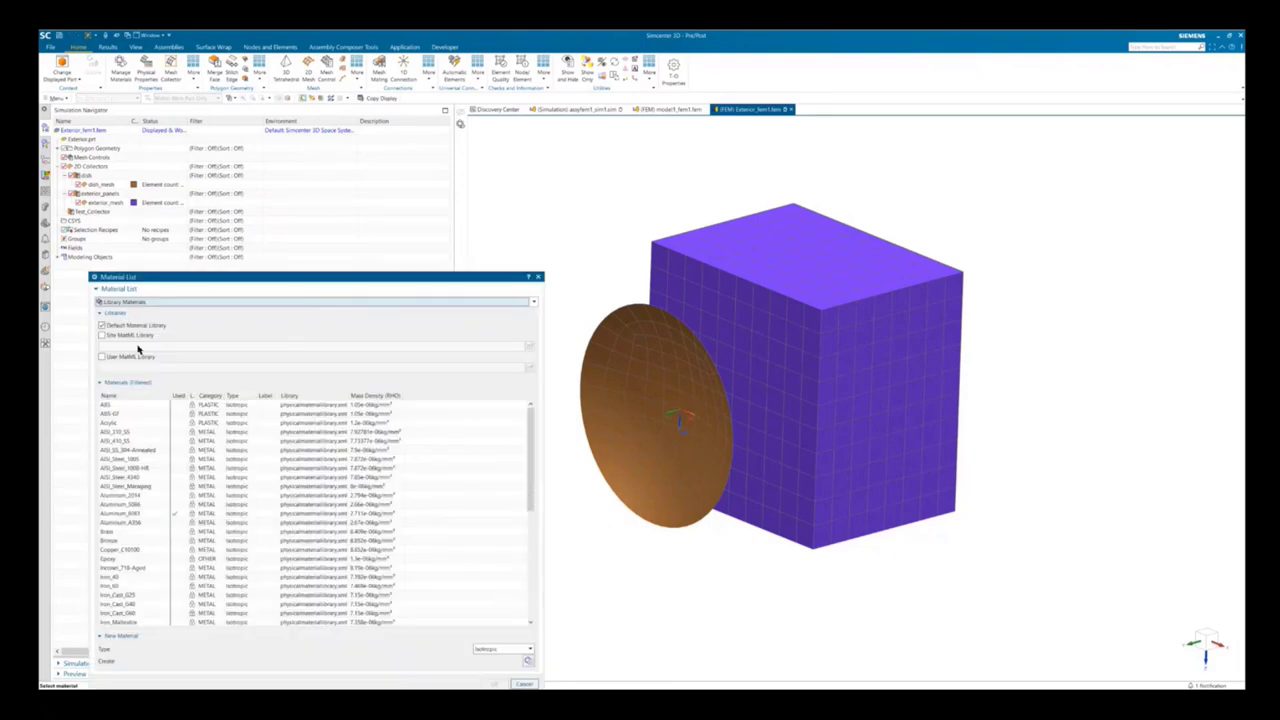
- Assign Aluminum_6061 from the default material library to the new thin shell mesh collector, and create a new thin shell property for it
click(132, 514)
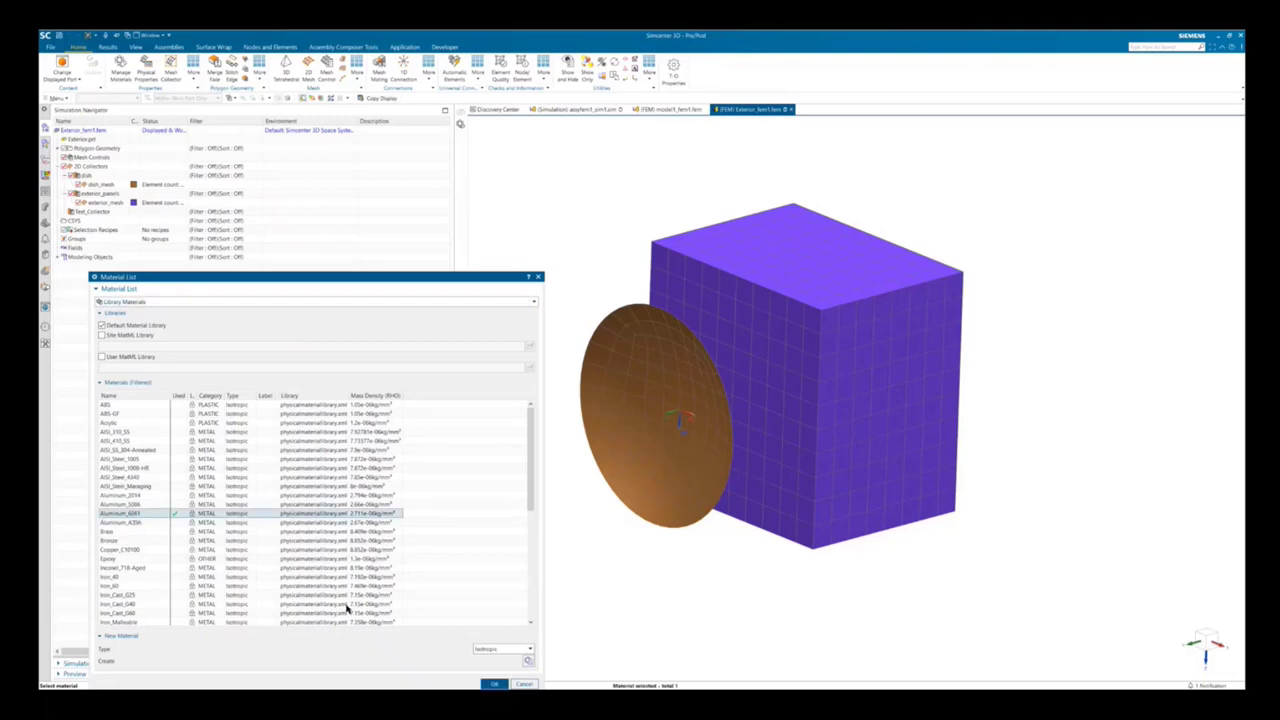
click(492, 684)
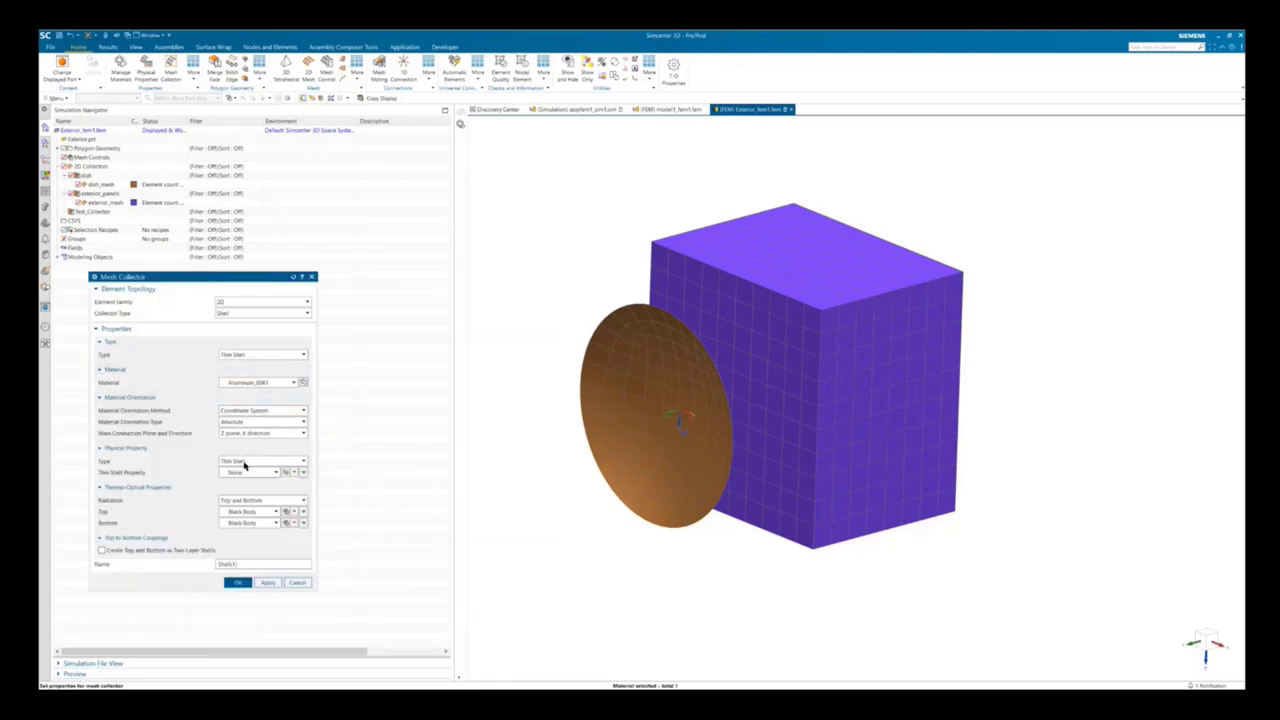
click(287, 472)
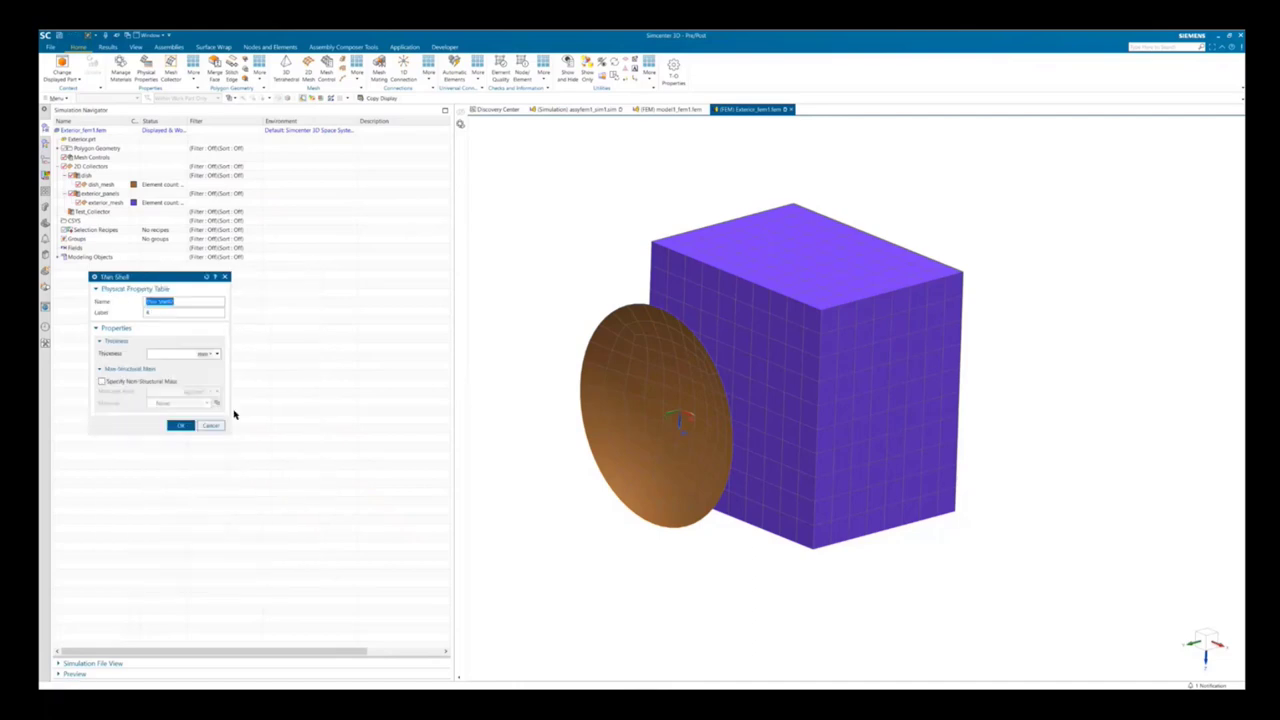
click(175, 353)
click(177, 425)
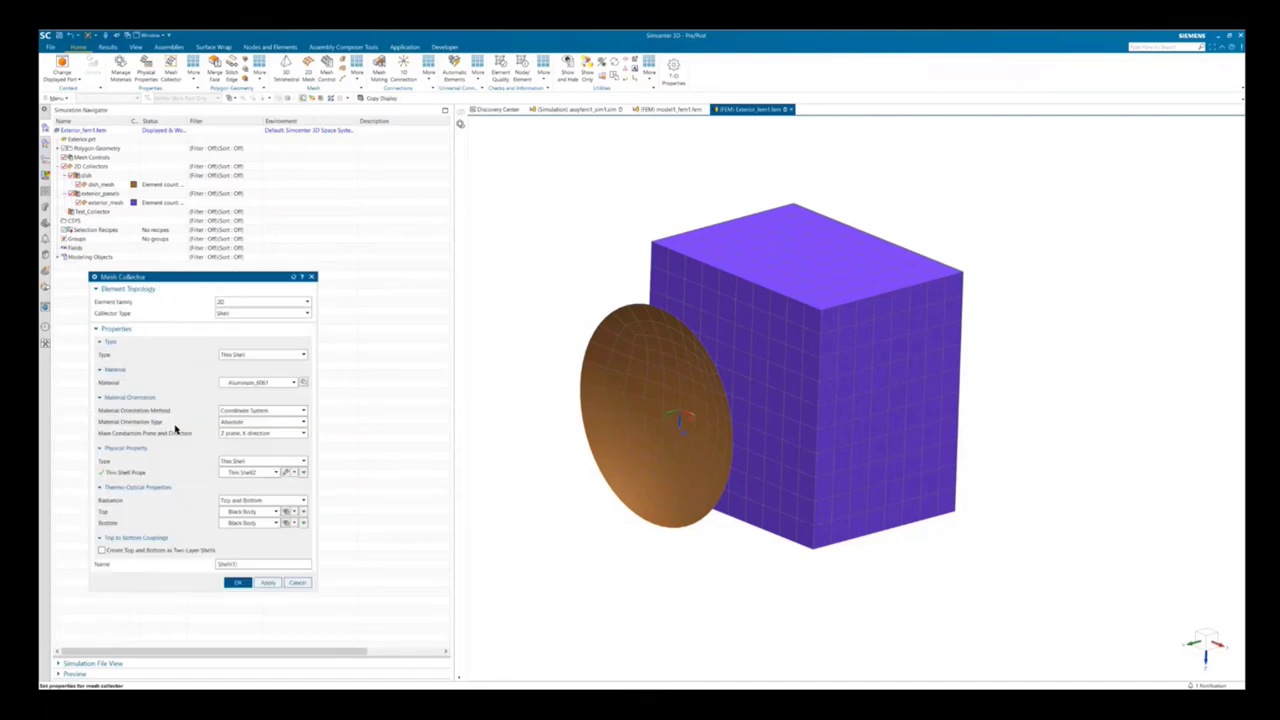
- Review the top and bottom thermo-optical property choices, name the mesh collector Test_Collector_2, and create it
click(261, 512)
click(261, 512)
click(258, 523)
click(258, 523)
drag(245, 561, 207, 563)
text(fa)
click(237, 582)
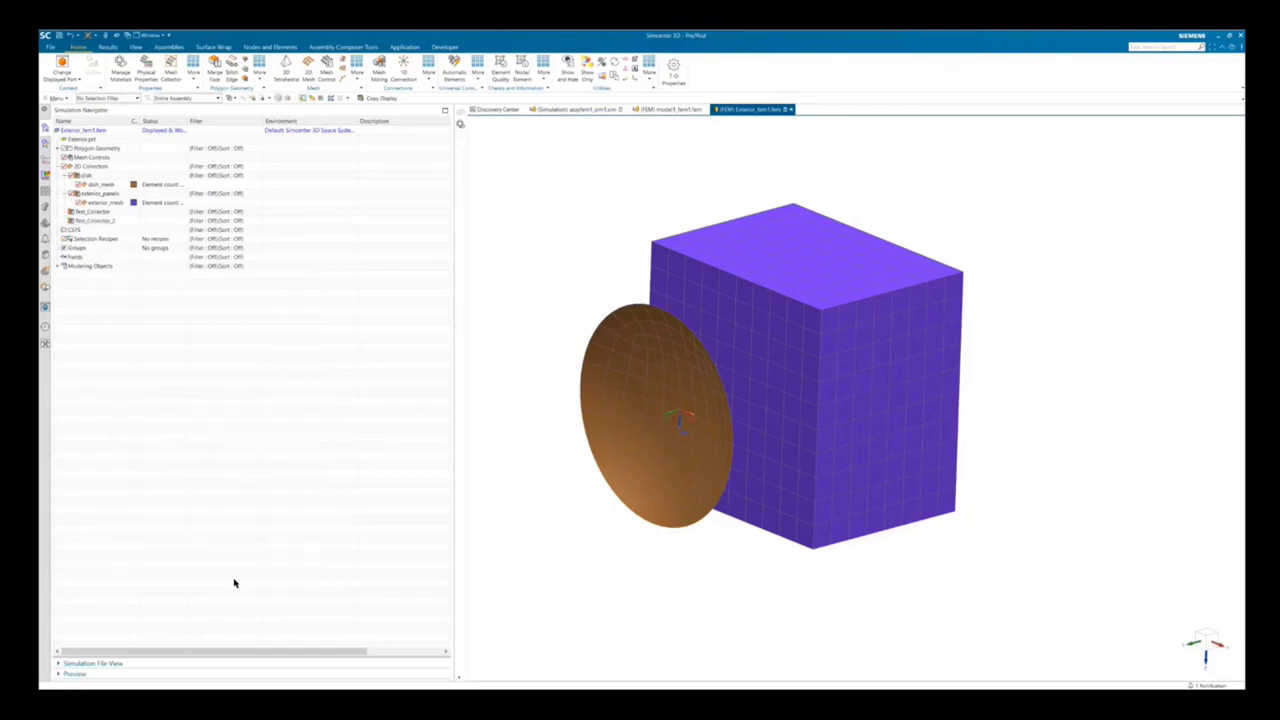
- Move exterior_mesh from the exterior_panels collector into Test_Collector_2, applying the collector's default display settings
click(105, 204)
drag(113, 205, 110, 224)
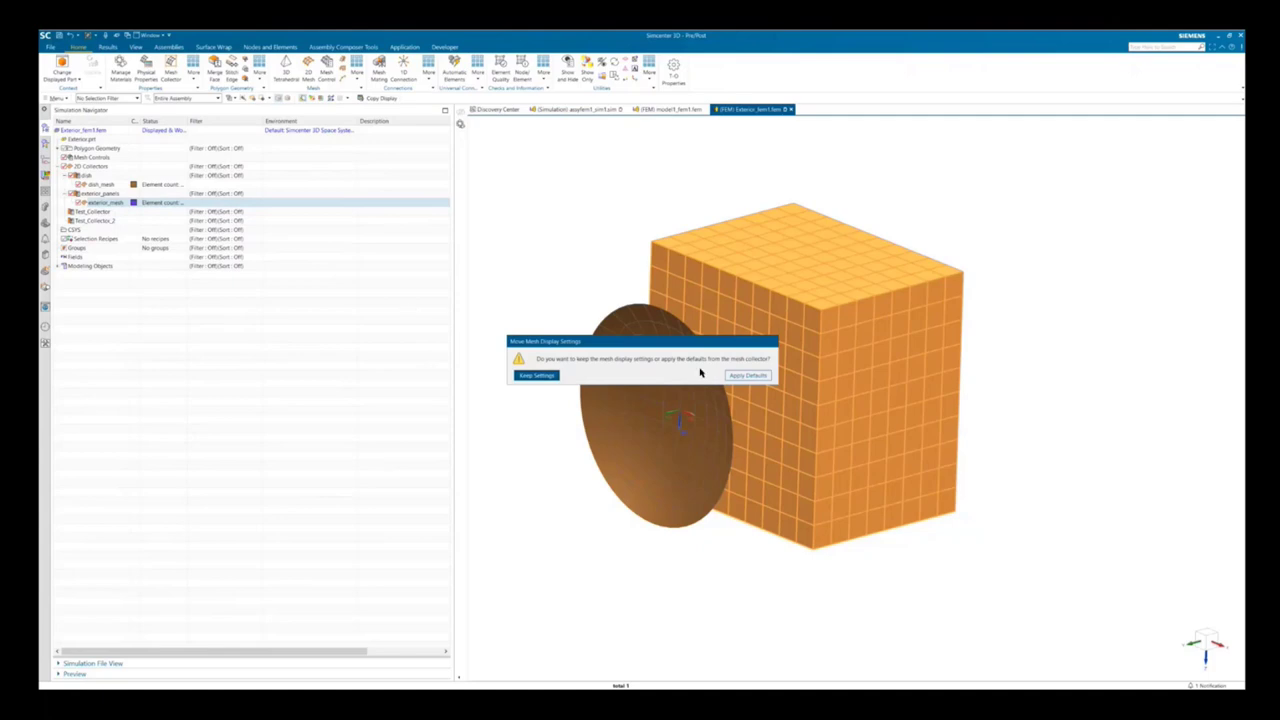
click(748, 375)
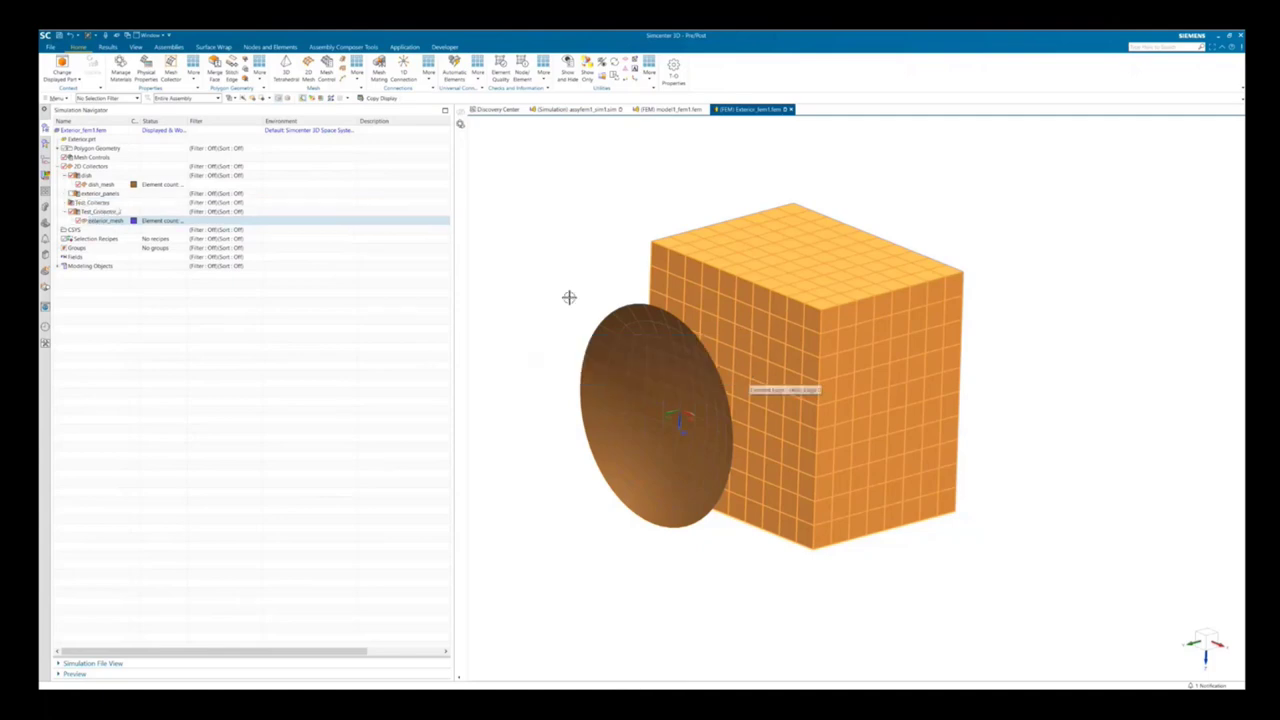
key(Escape)
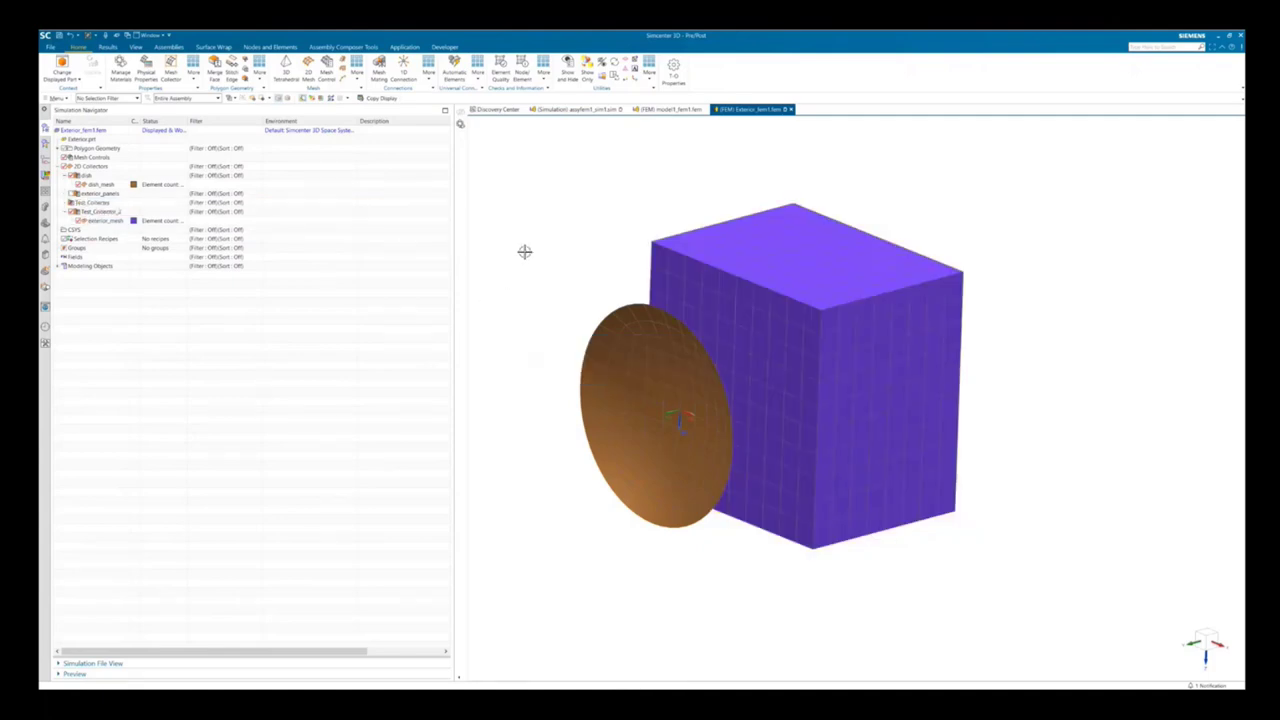
- Move exterior_mesh back to the exterior_panels collector, applying the collector's default display settings, and clear the selection
click(104, 220)
drag(103, 221, 108, 201)
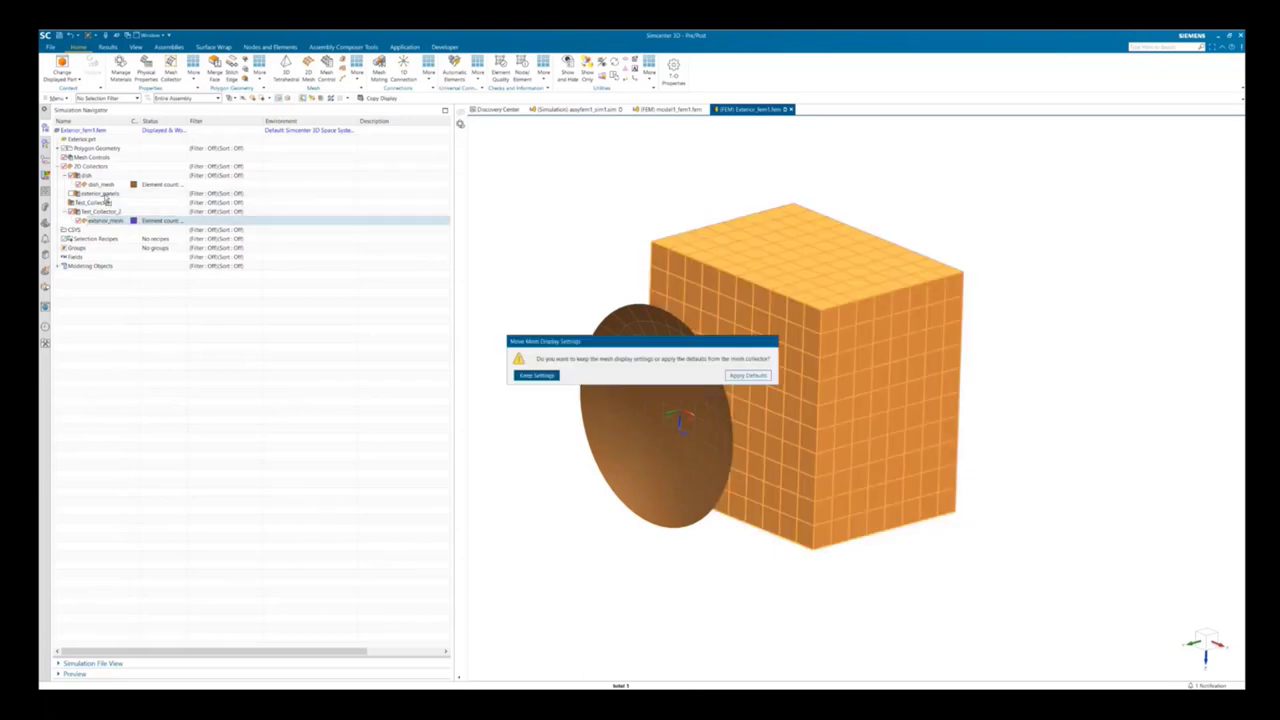
click(750, 374)
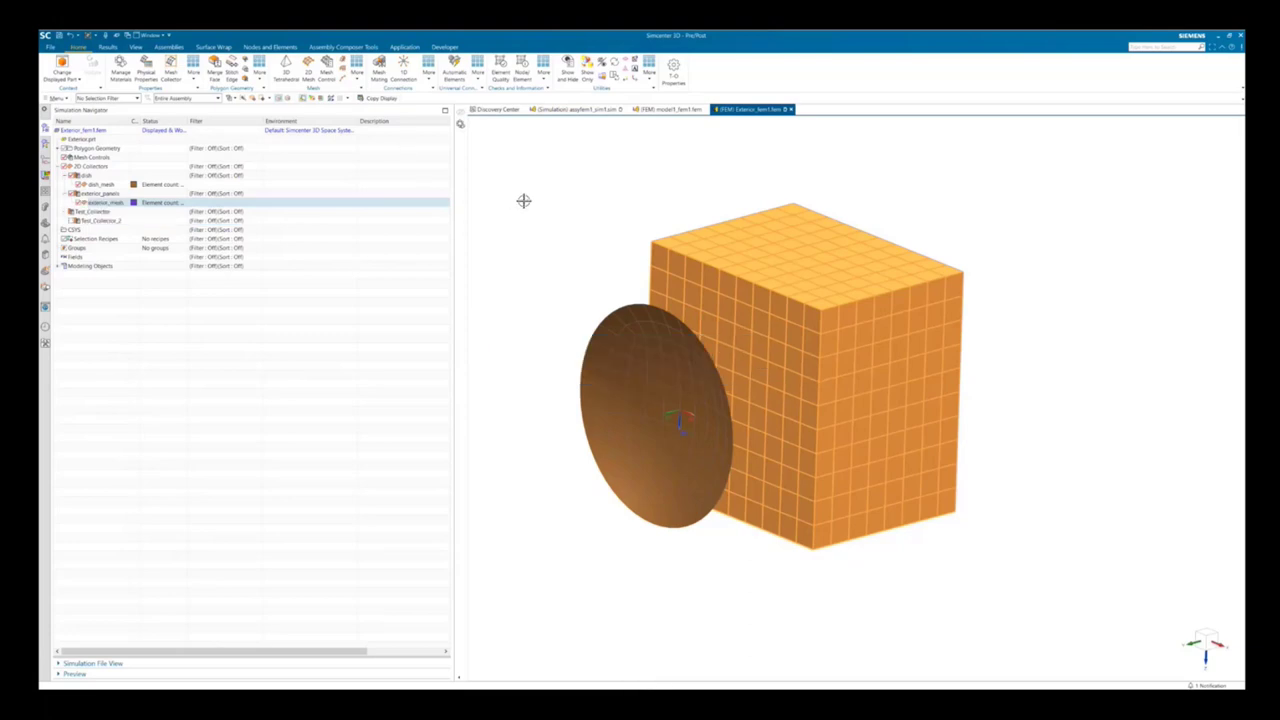
shift+middle_drag(523, 200, 529, 226)
click(596, 218)
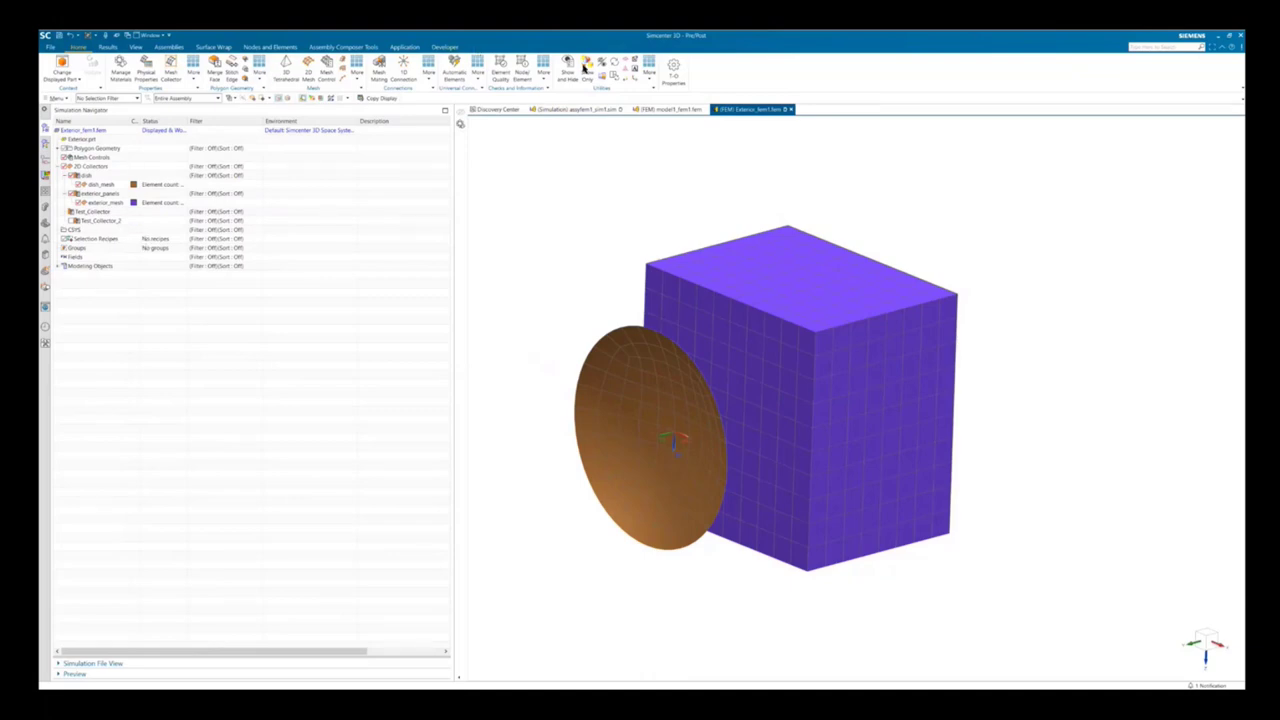
- Set the color basis in the model display preferences to Default and apply it
click(649, 70)
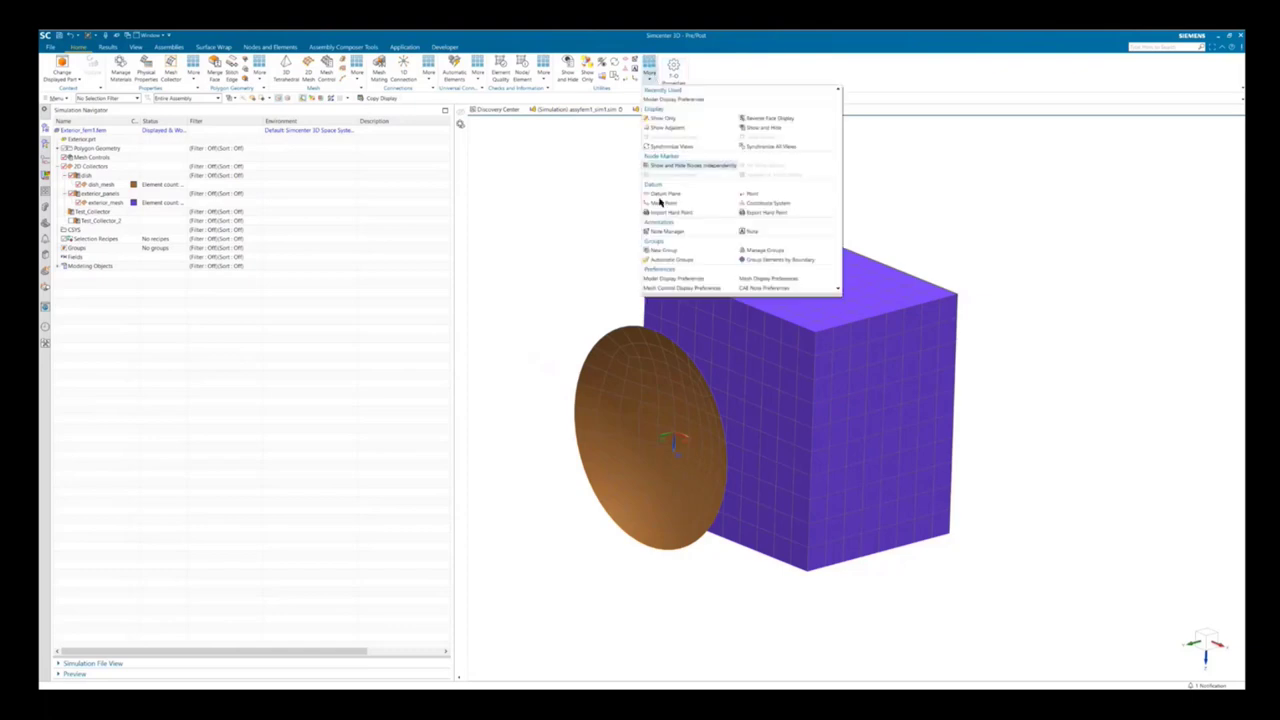
click(665, 278)
click(360, 323)
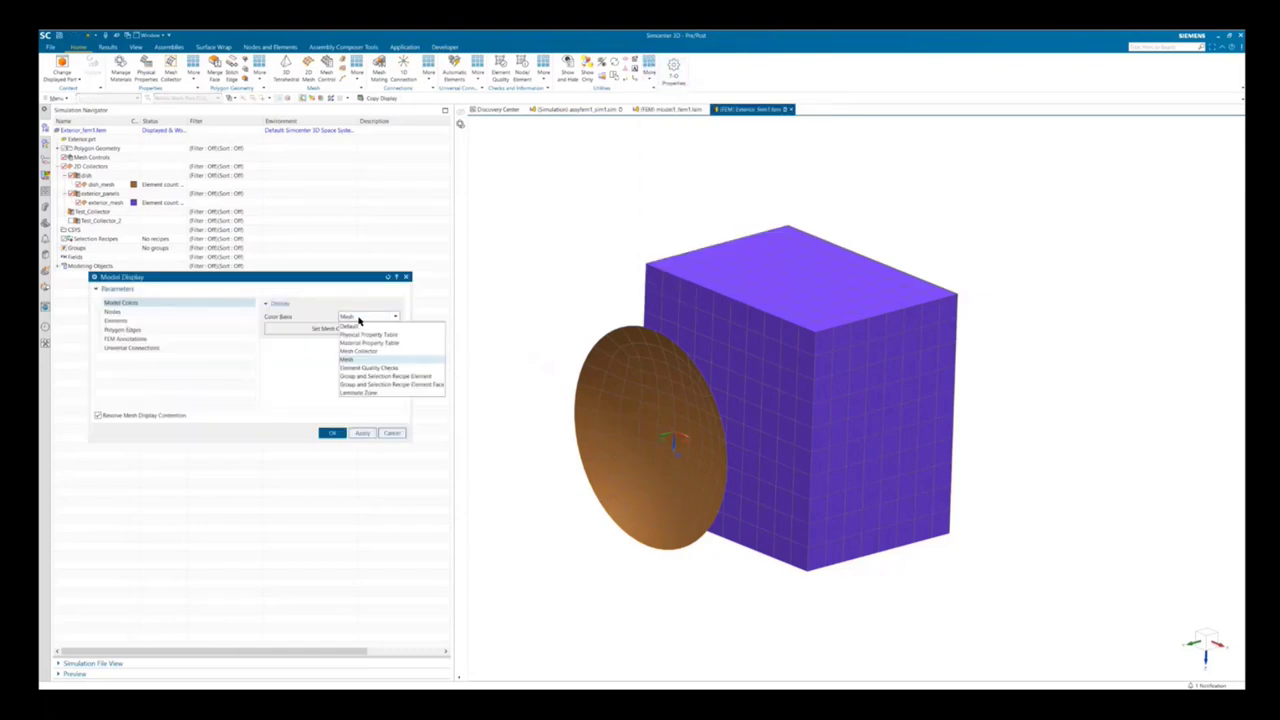
click(358, 327)
click(362, 433)
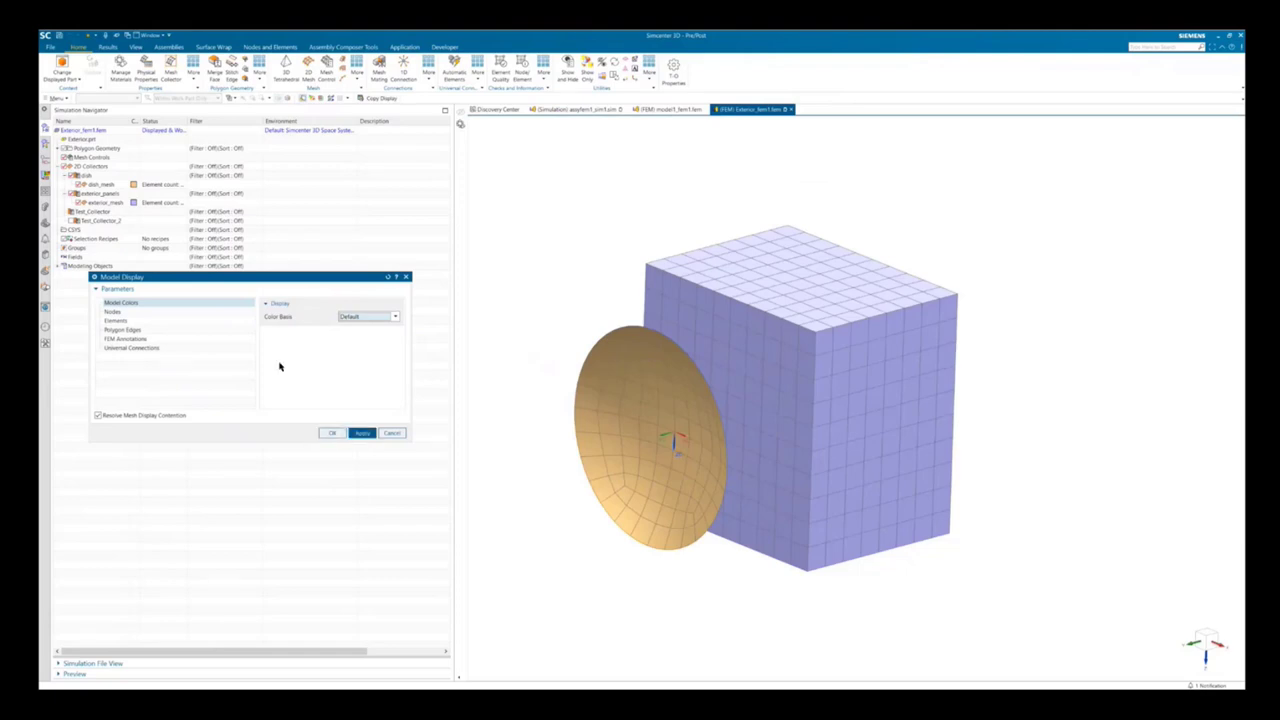
- Color the model by Mesh Collector and close the model display preferences
click(365, 317)
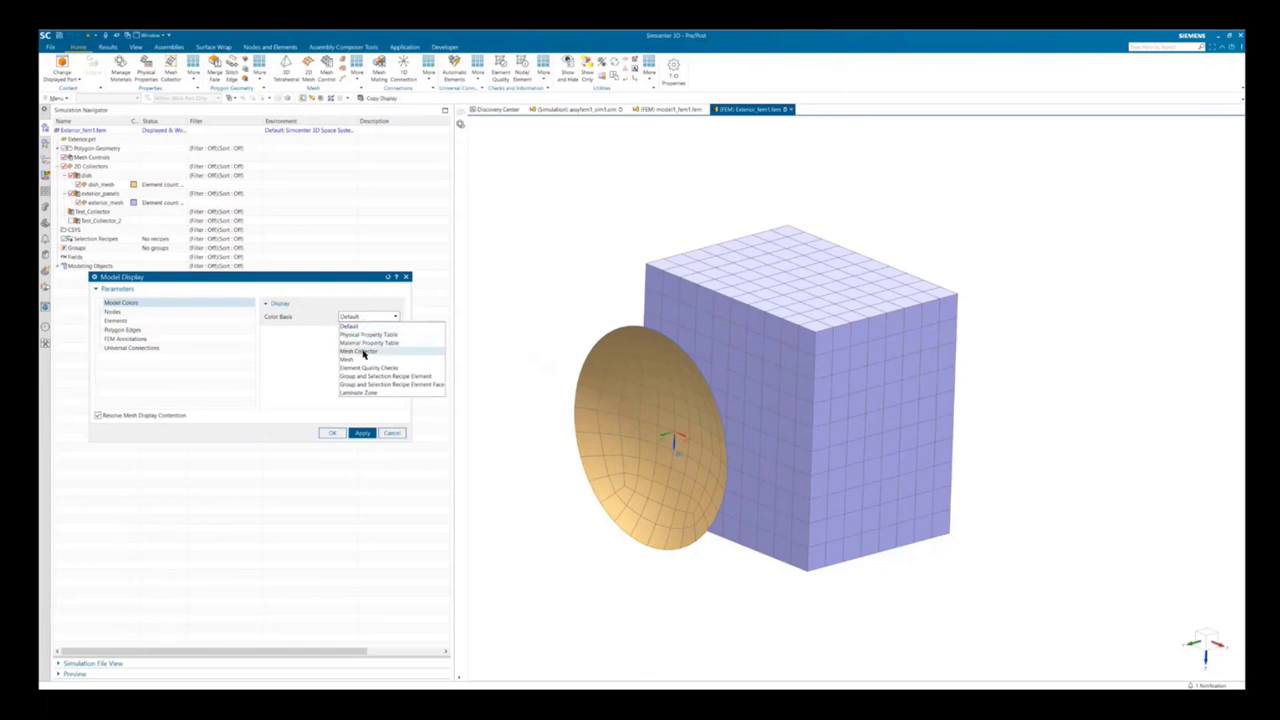
click(363, 352)
click(358, 436)
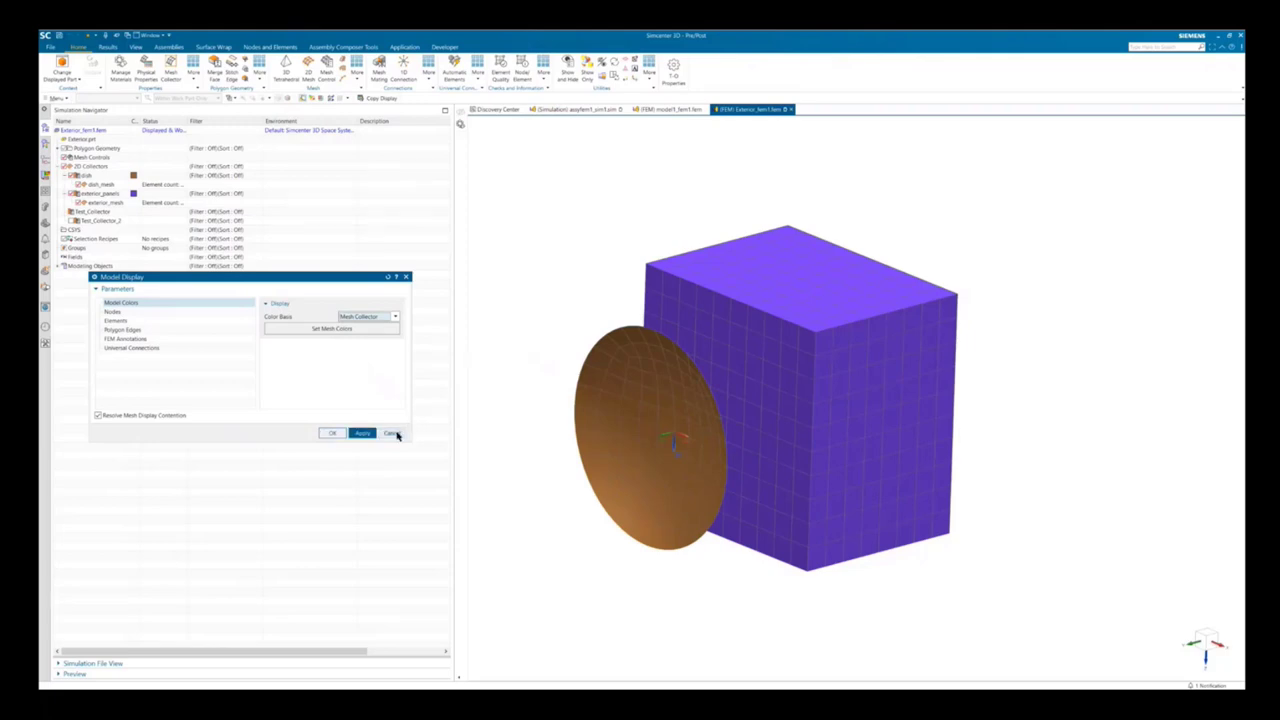
click(333, 433)
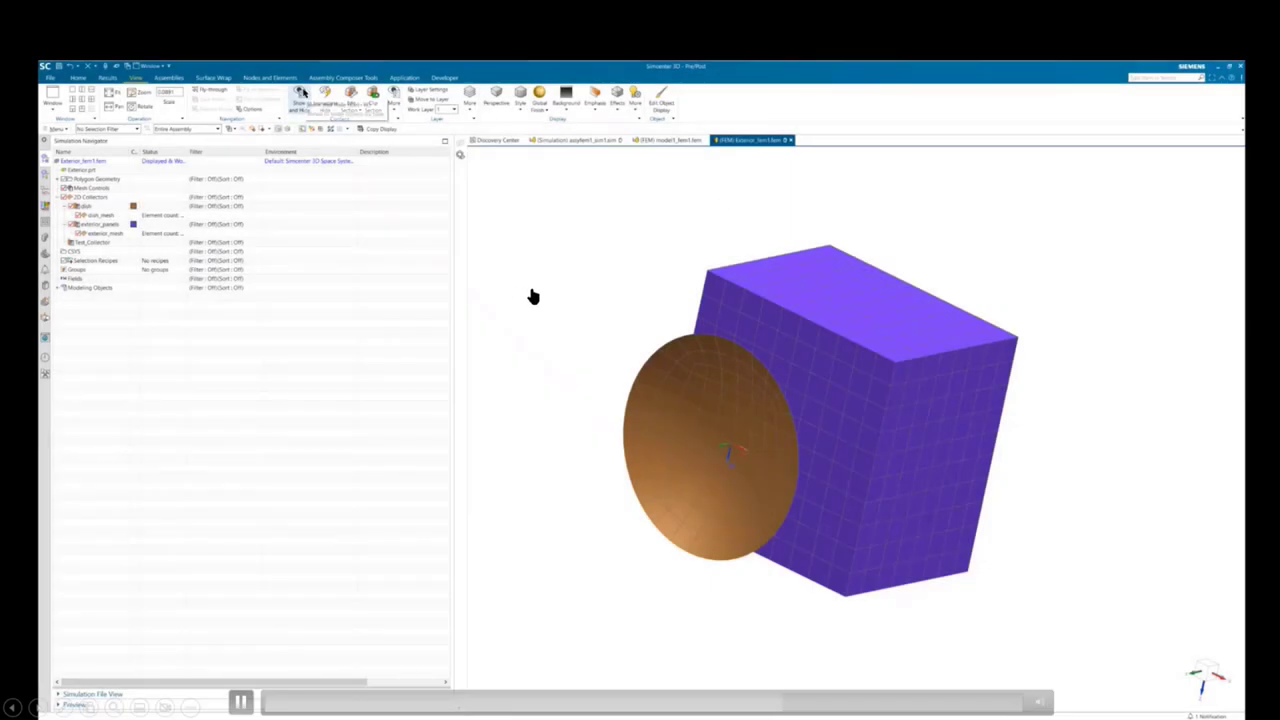
- Hide all objects with Show and Hide, and show only the polygon bodies of the dish and box
key(ctrl+w)
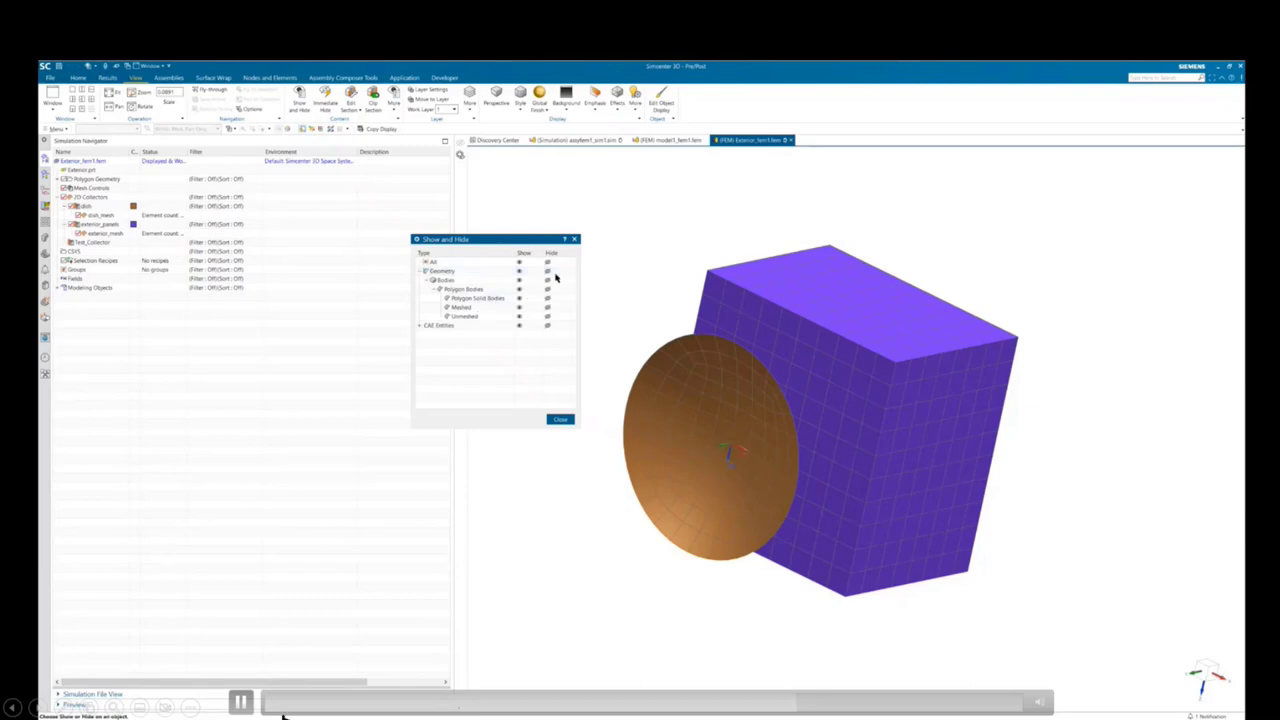
click(547, 262)
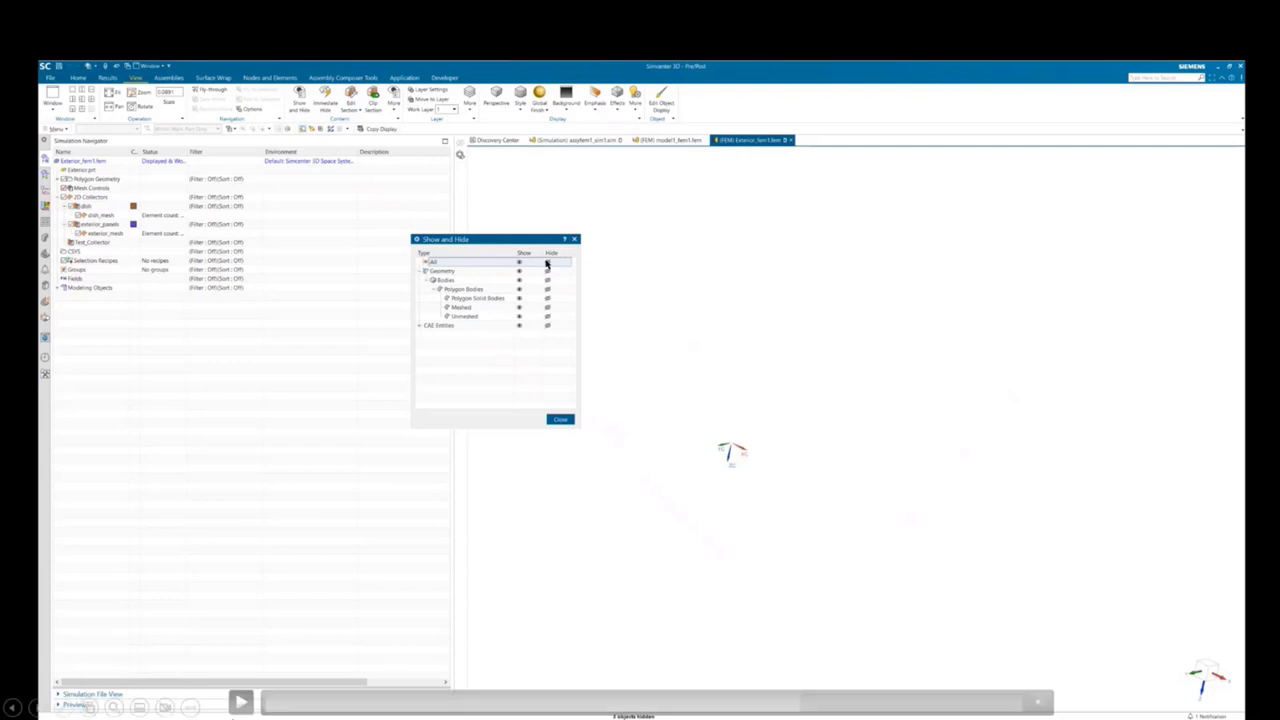
click(240, 703)
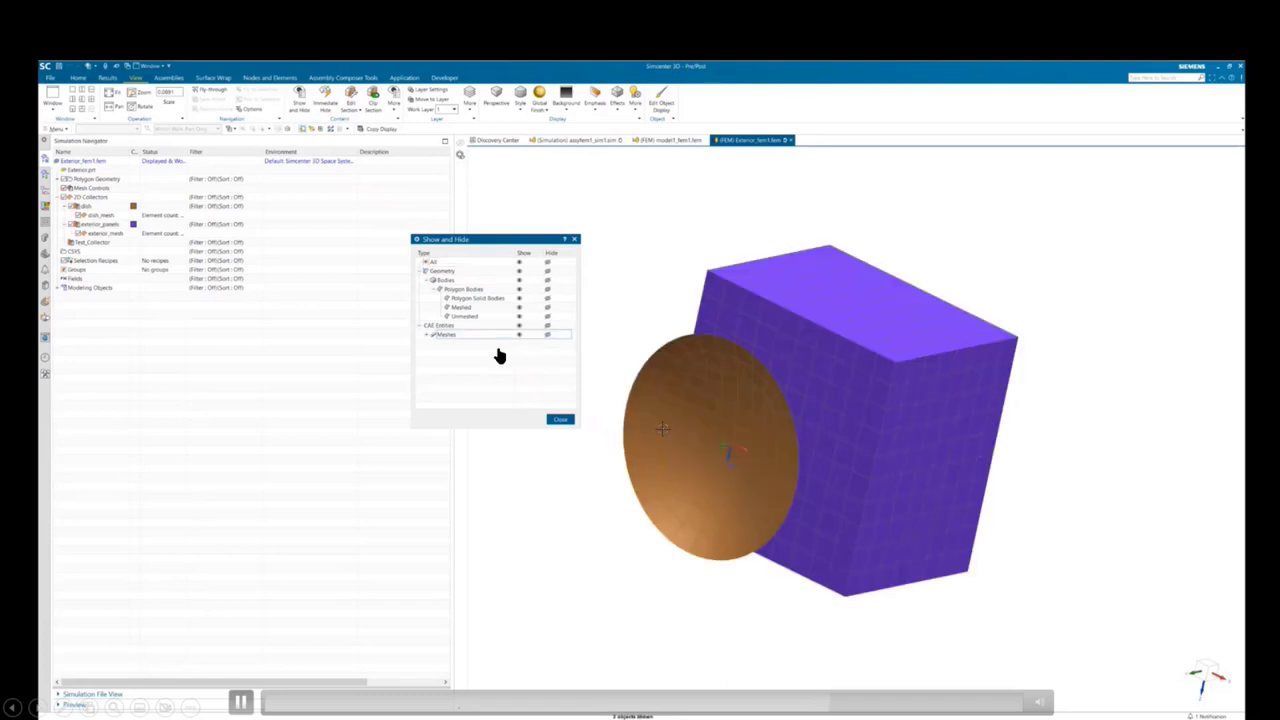
click(546, 262)
click(519, 289)
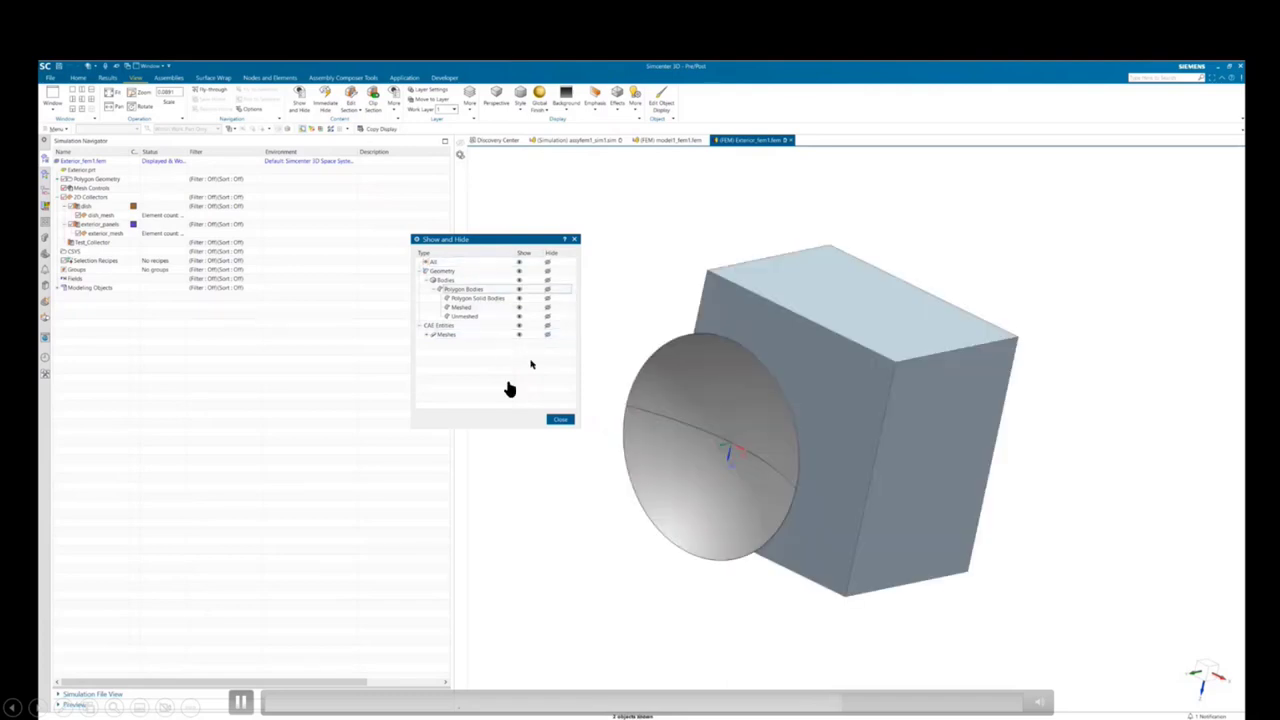
click(560, 420)
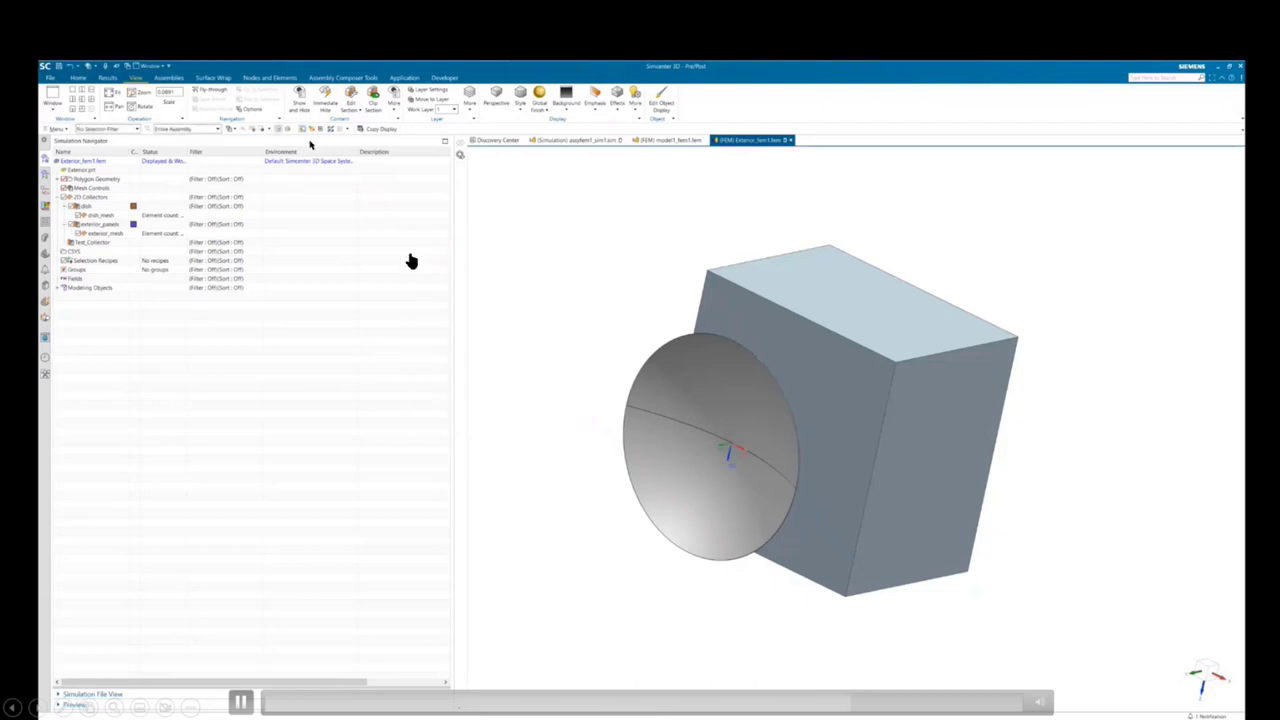
- Review the available mesh control types, choose Size on Face, and cancel the mesh control
click(78, 77)
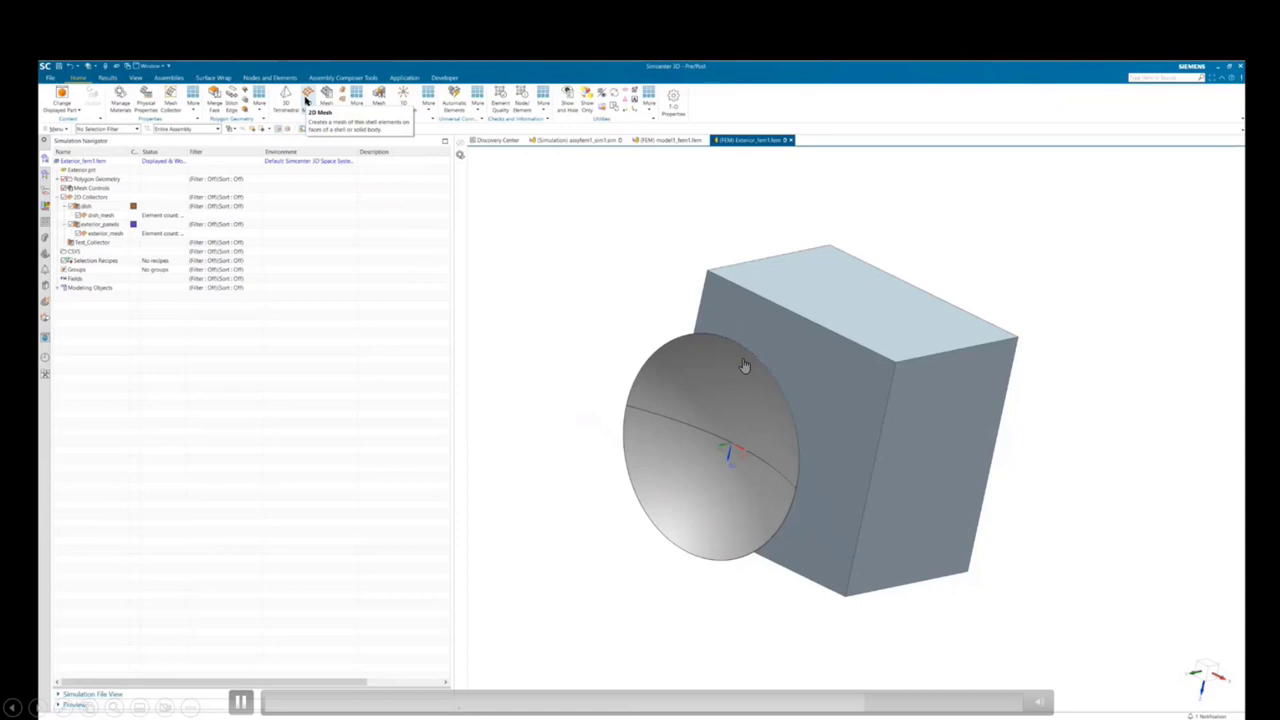
click(326, 96)
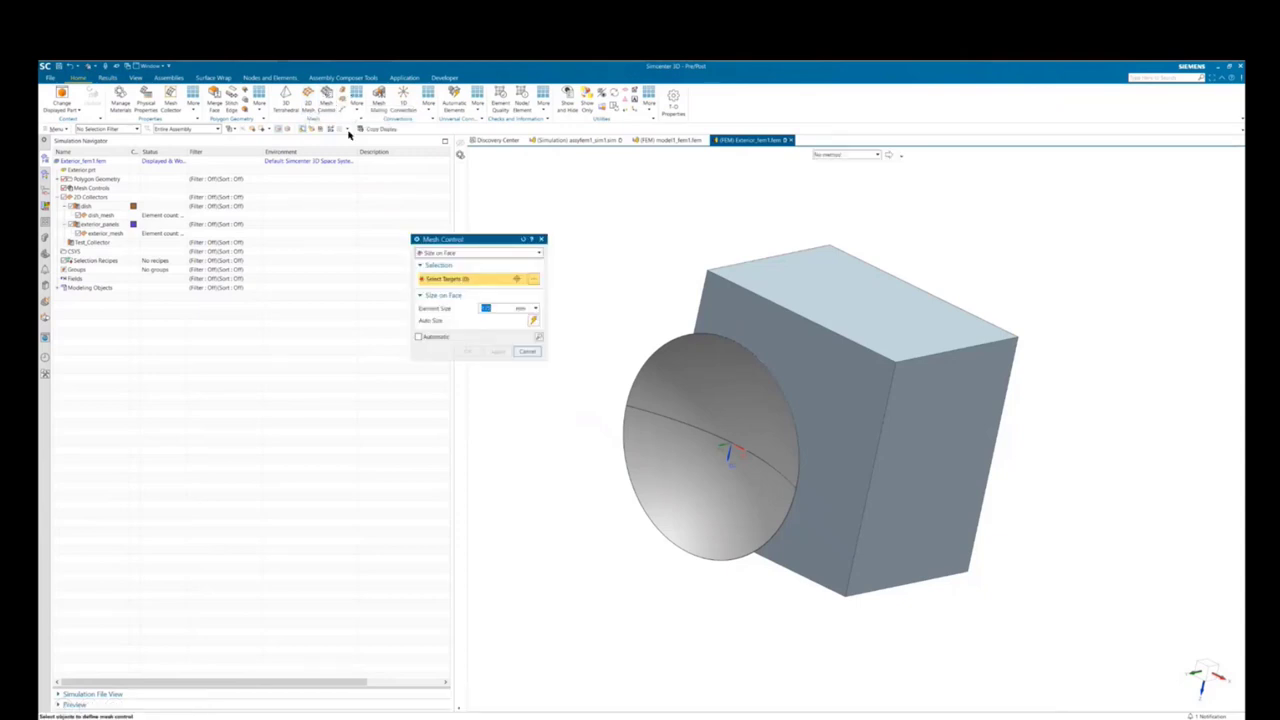
click(476, 254)
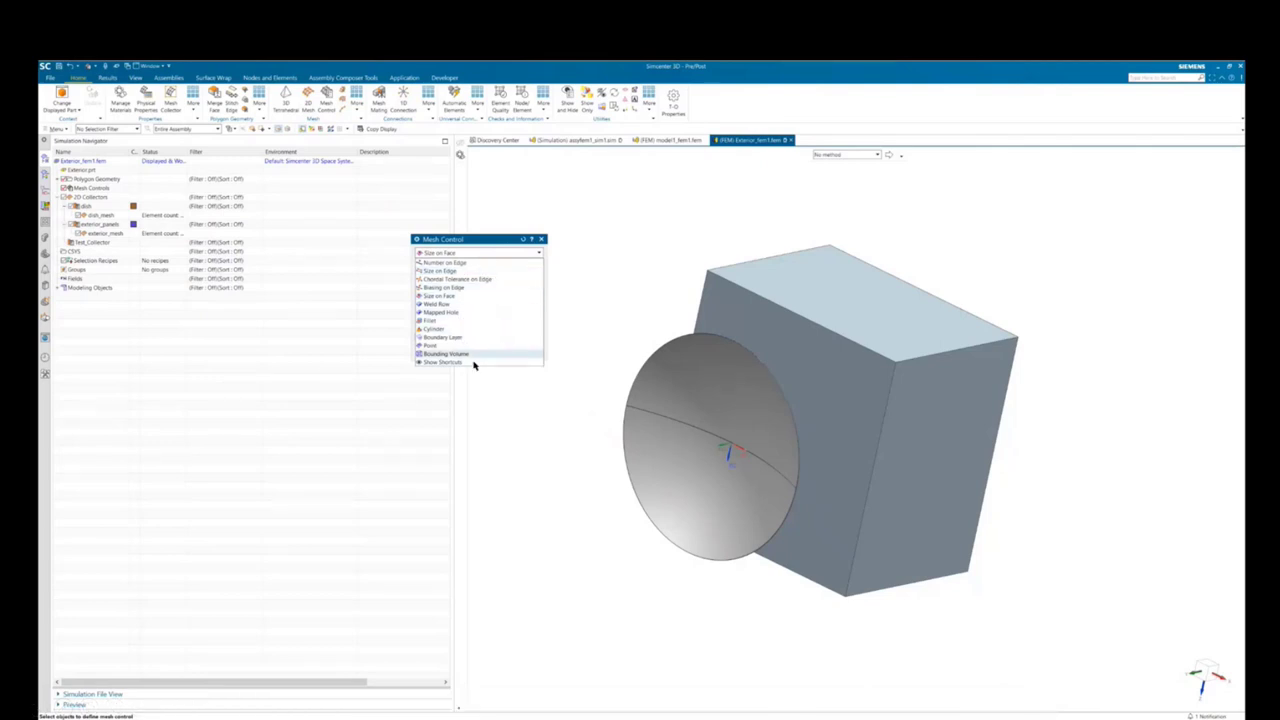
click(470, 295)
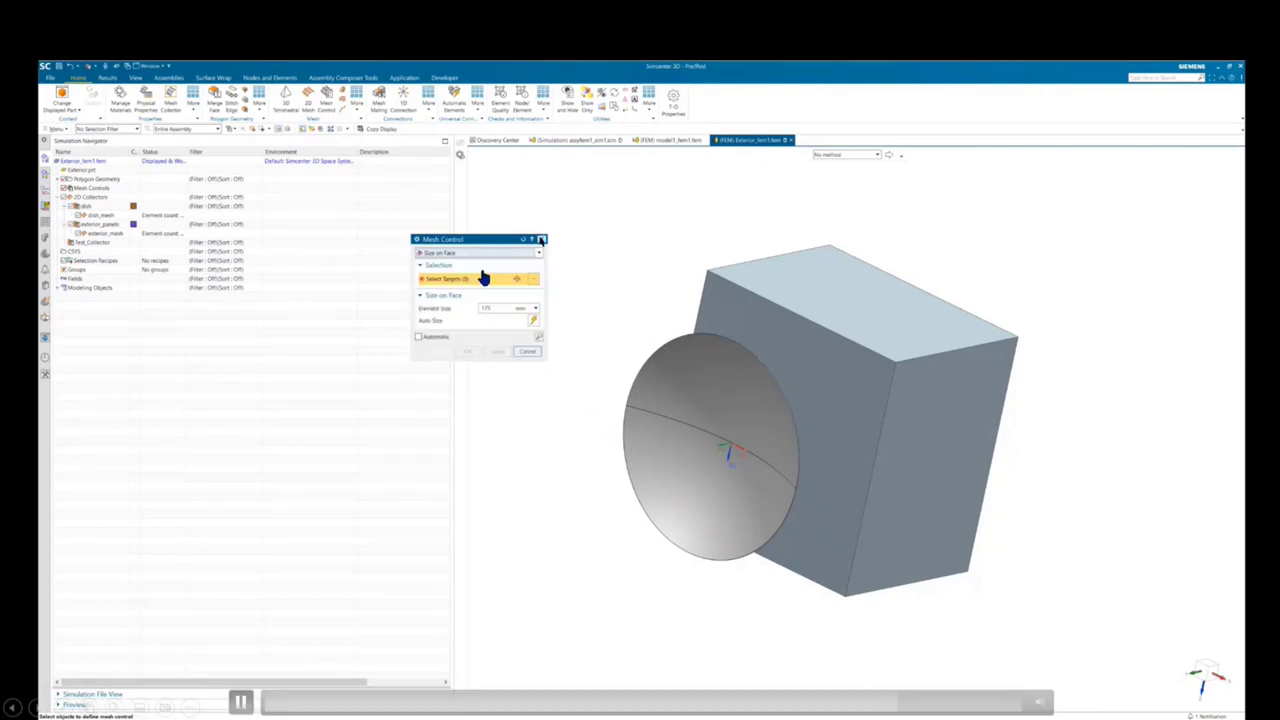
key(Escape)
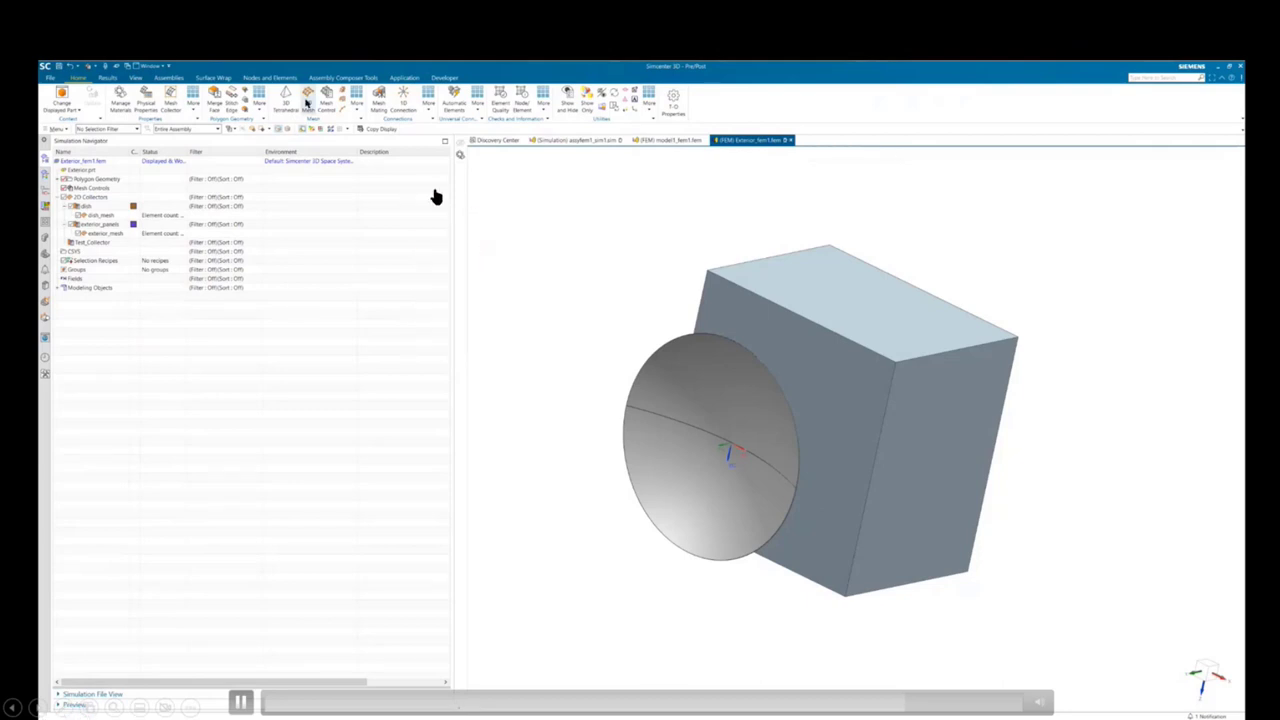
- Create a 2D mesh on the dish faces with a 200 mm element size in Test_Collector, and inspect the meshed dish
middle_drag(420, 226, 586, 271)
click(665, 350)
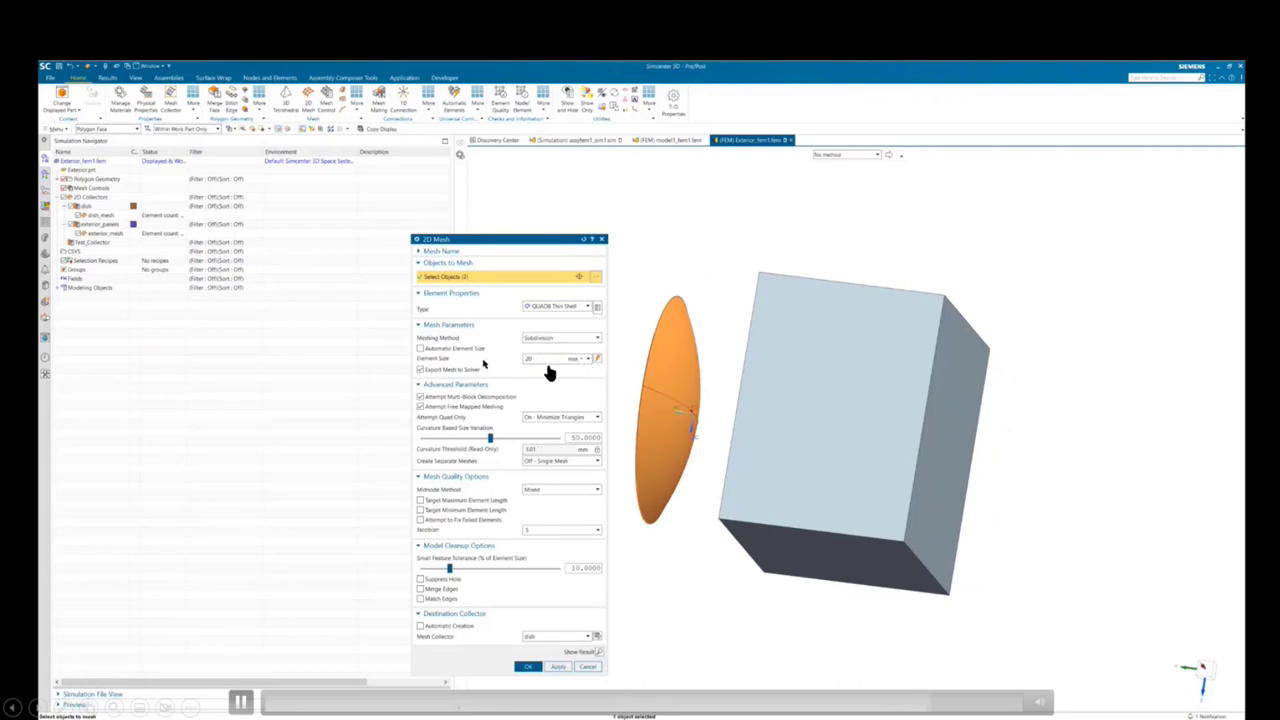
click(564, 637)
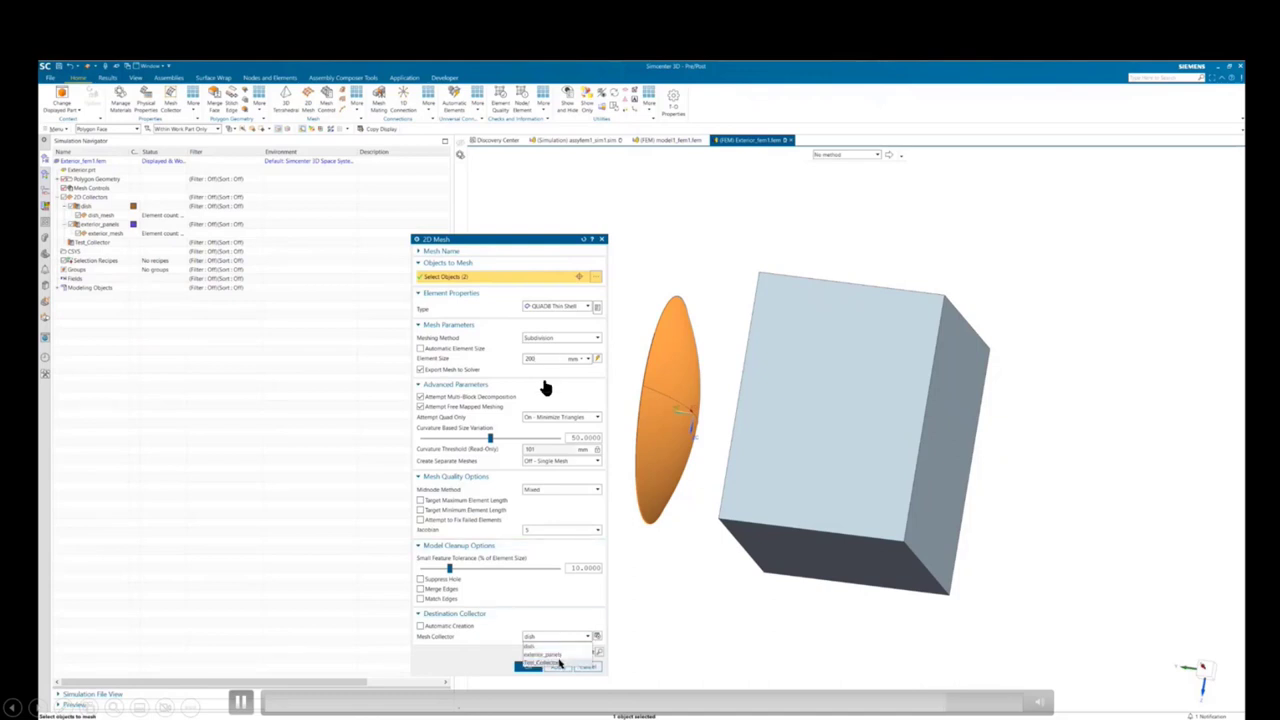
click(558, 662)
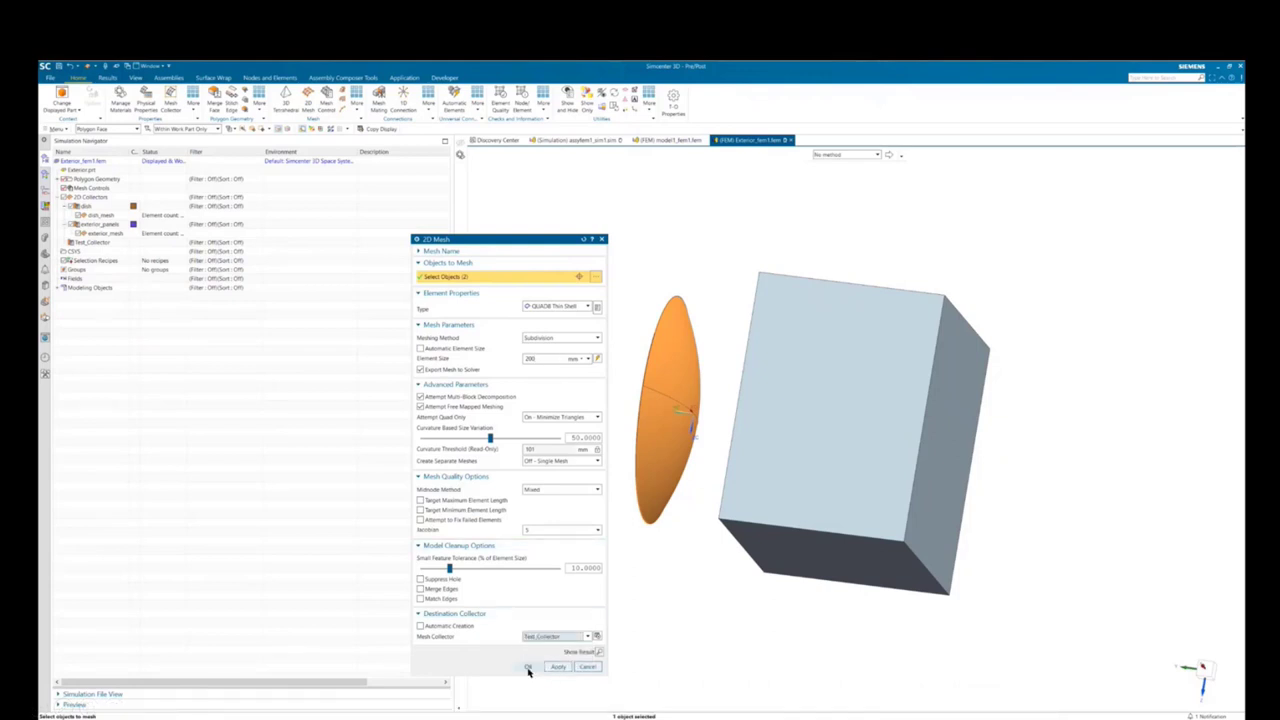
click(528, 667)
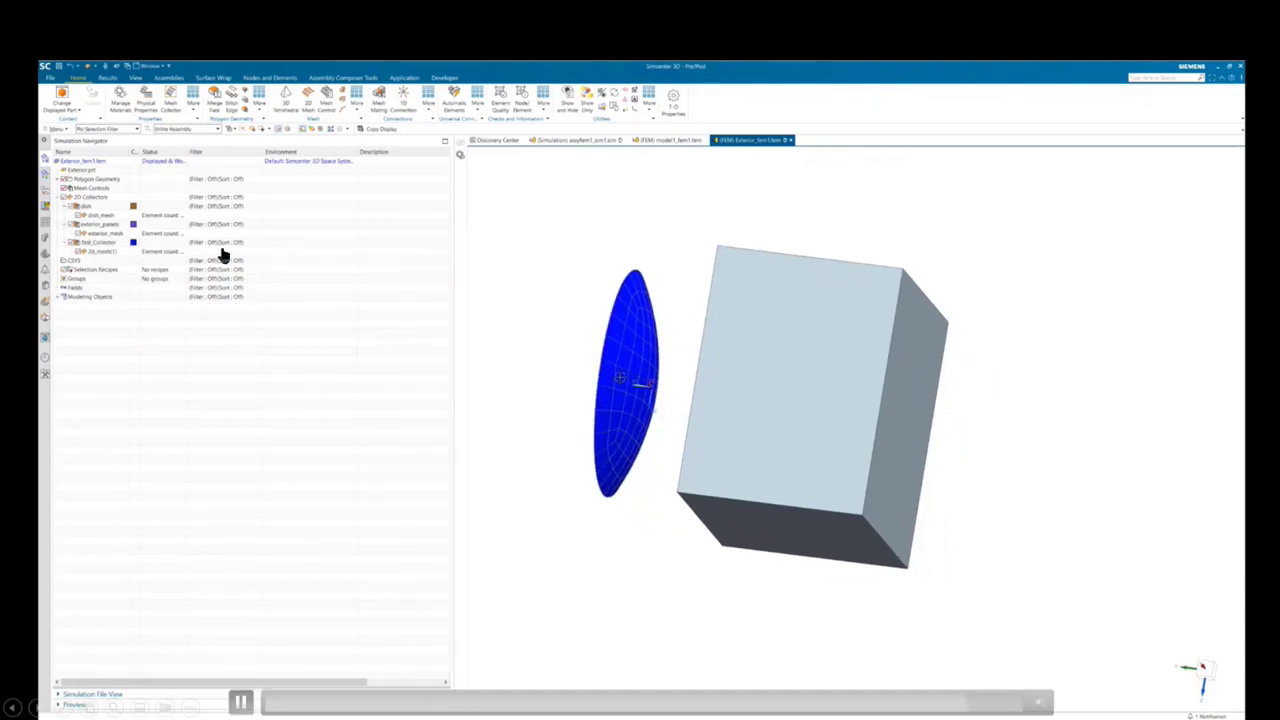
middle_drag(194, 277, 763, 401)
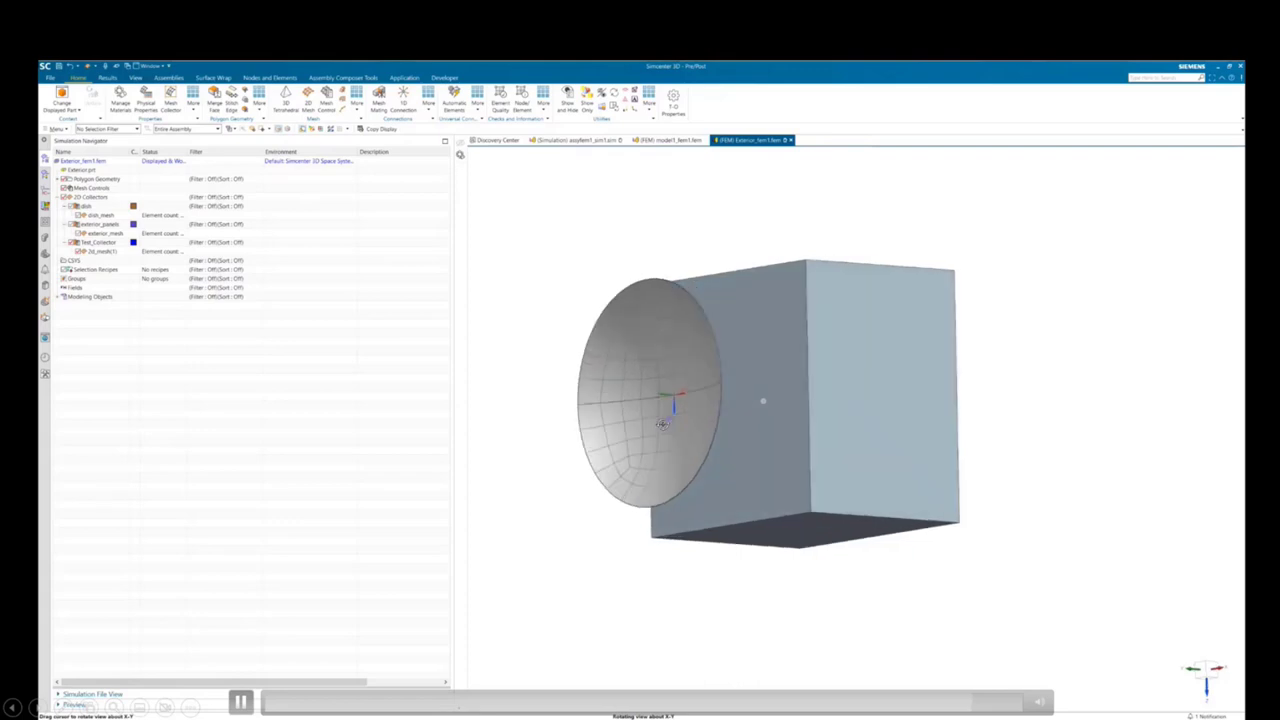
middle_drag(662, 423, 476, 385)
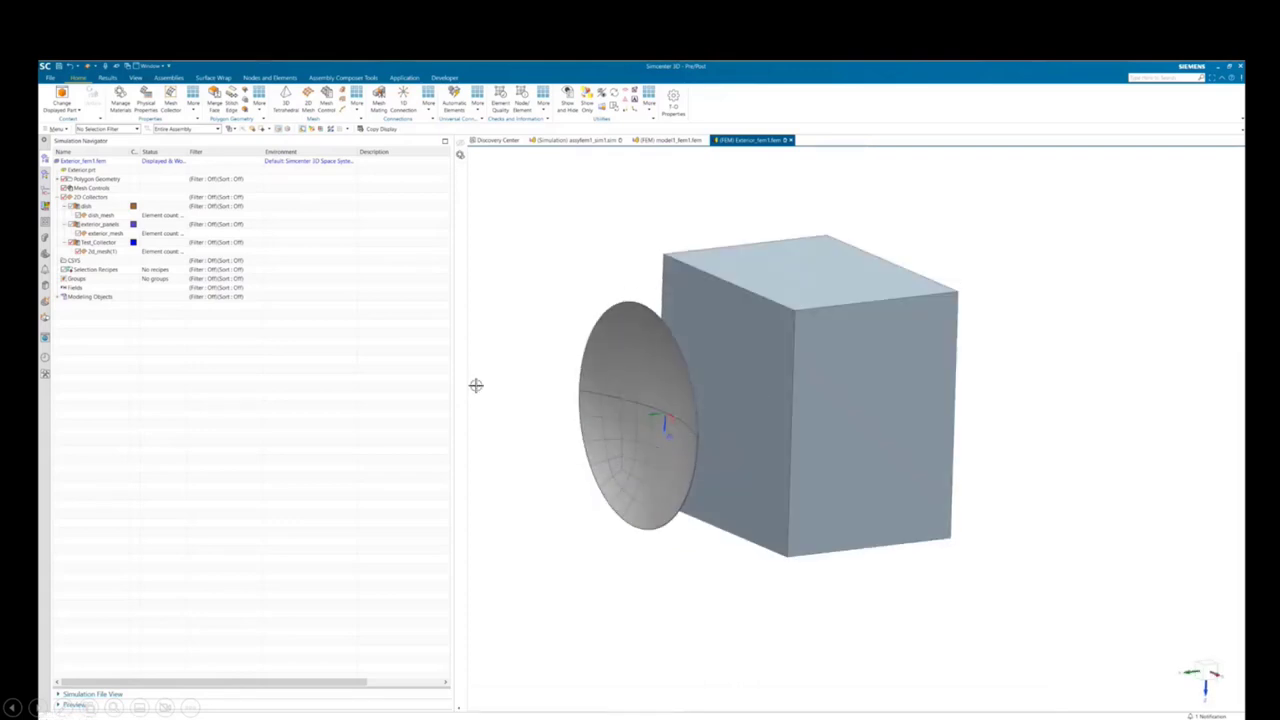
click(66, 179)
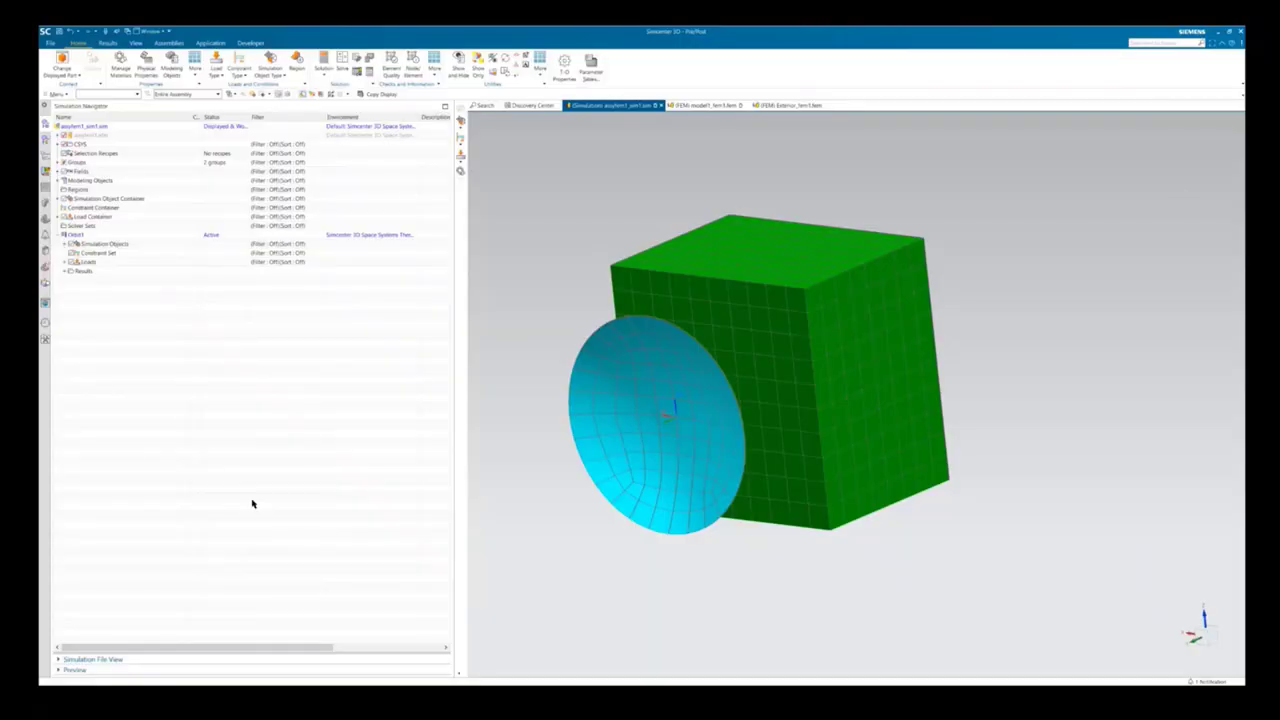
- Examine the enclosures, orbital heating and heat loads stored in the simulation object and load containers of the assembly simulation
click(63, 198)
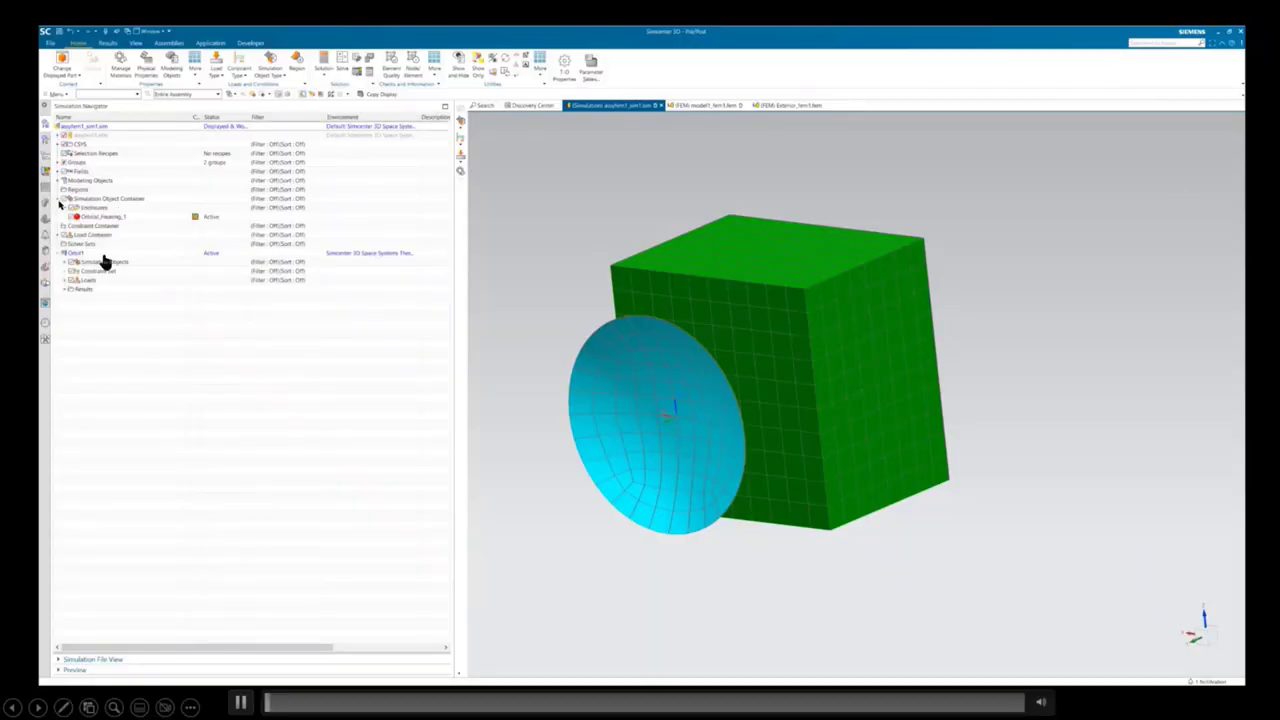
click(64, 207)
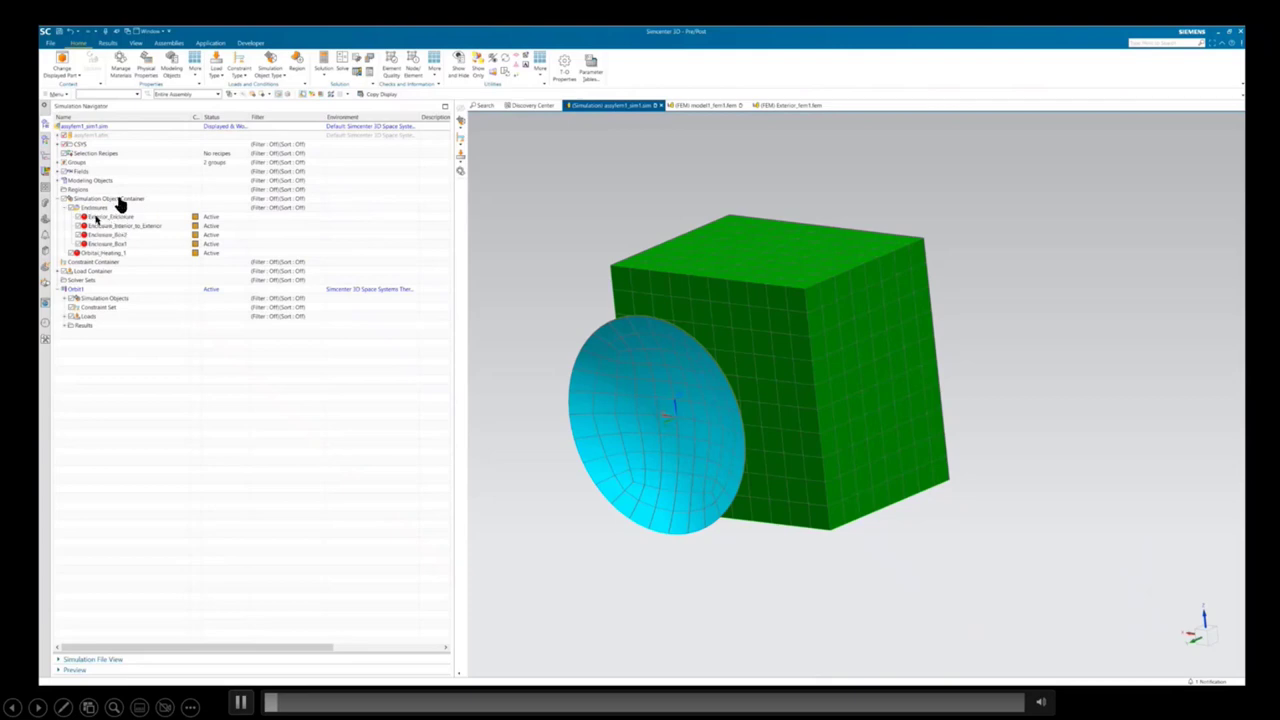
double_click(100, 209)
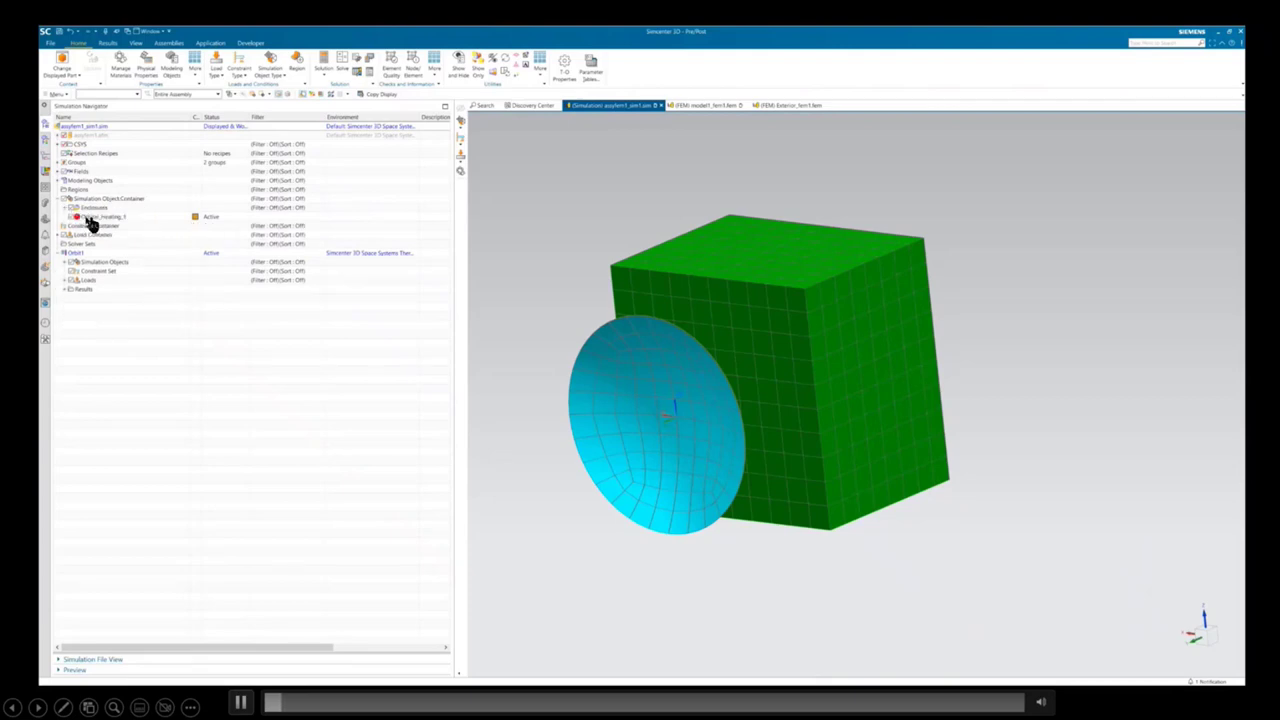
double_click(93, 234)
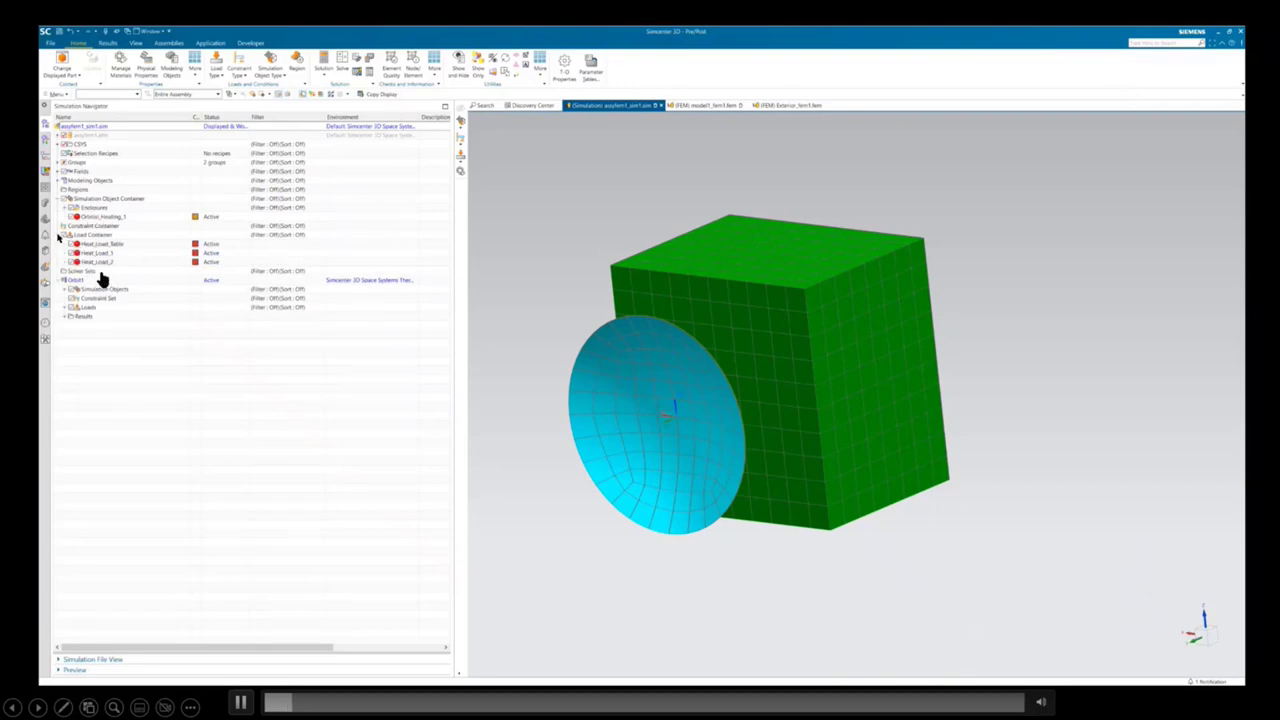
key(Left)
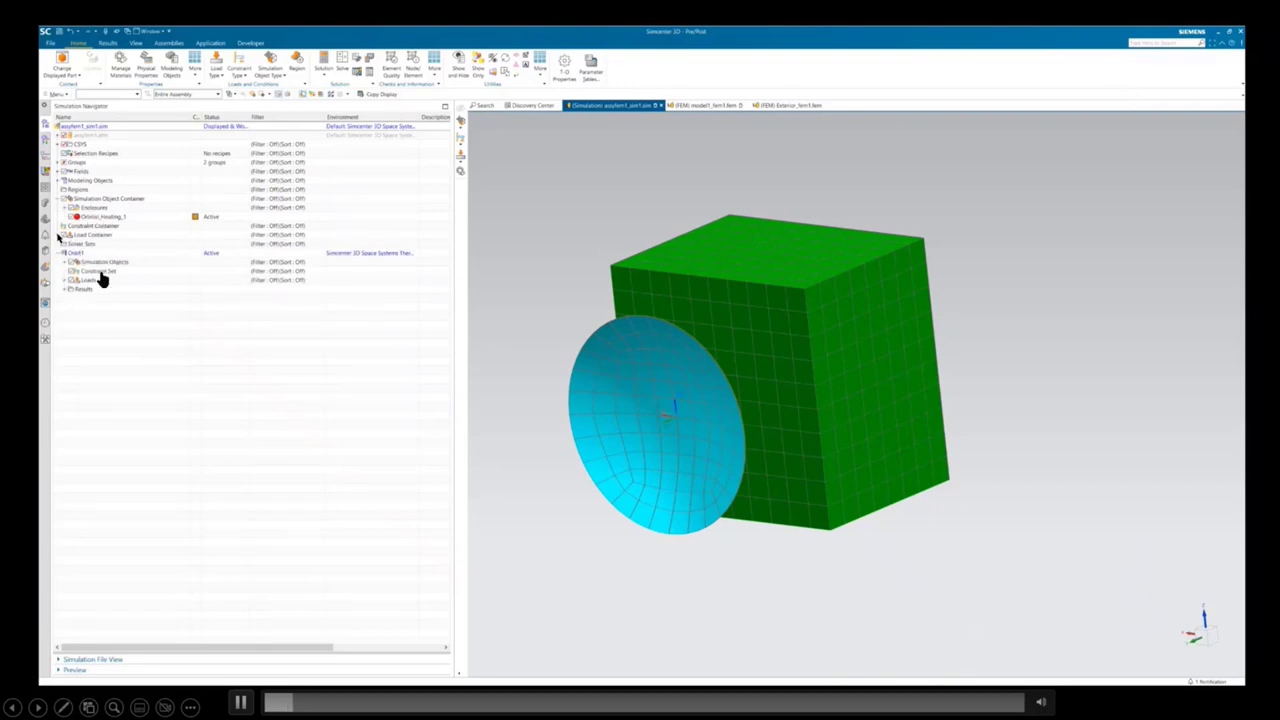
- Clone the Orbital_Heating_1 simulation object and rename the copy as Orbital_Heating_2
right_click(93, 218)
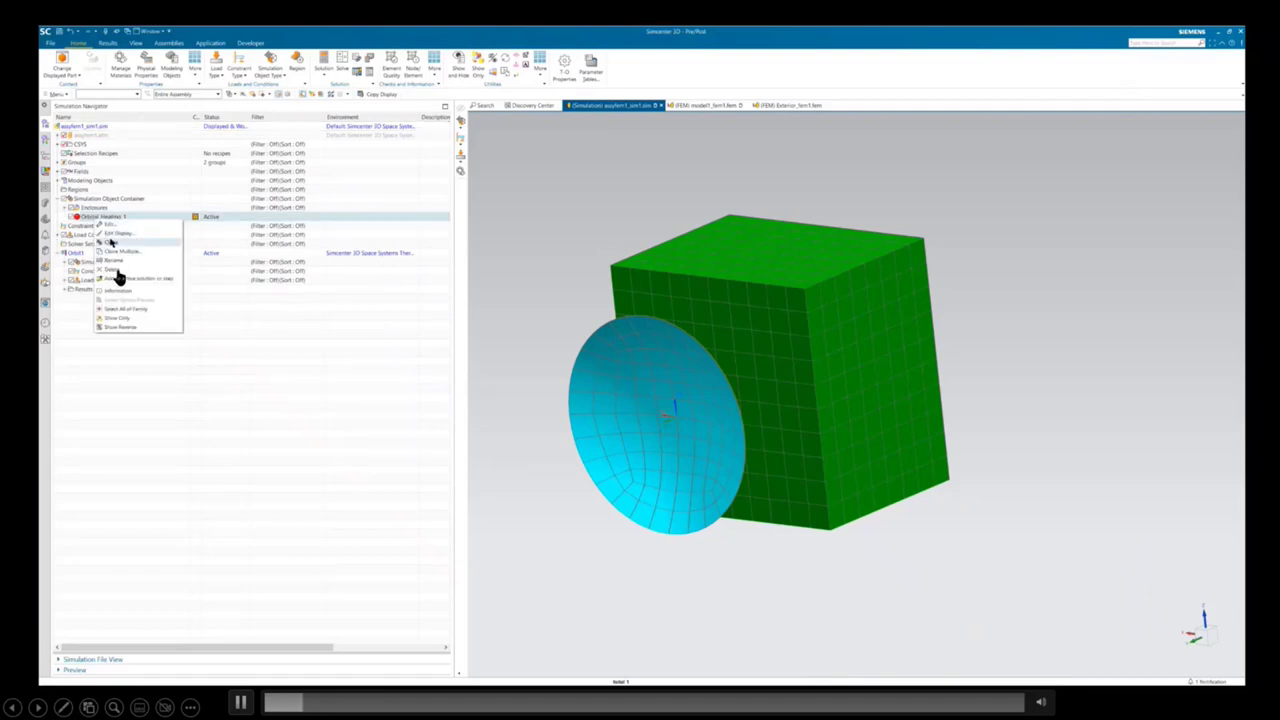
click(118, 277)
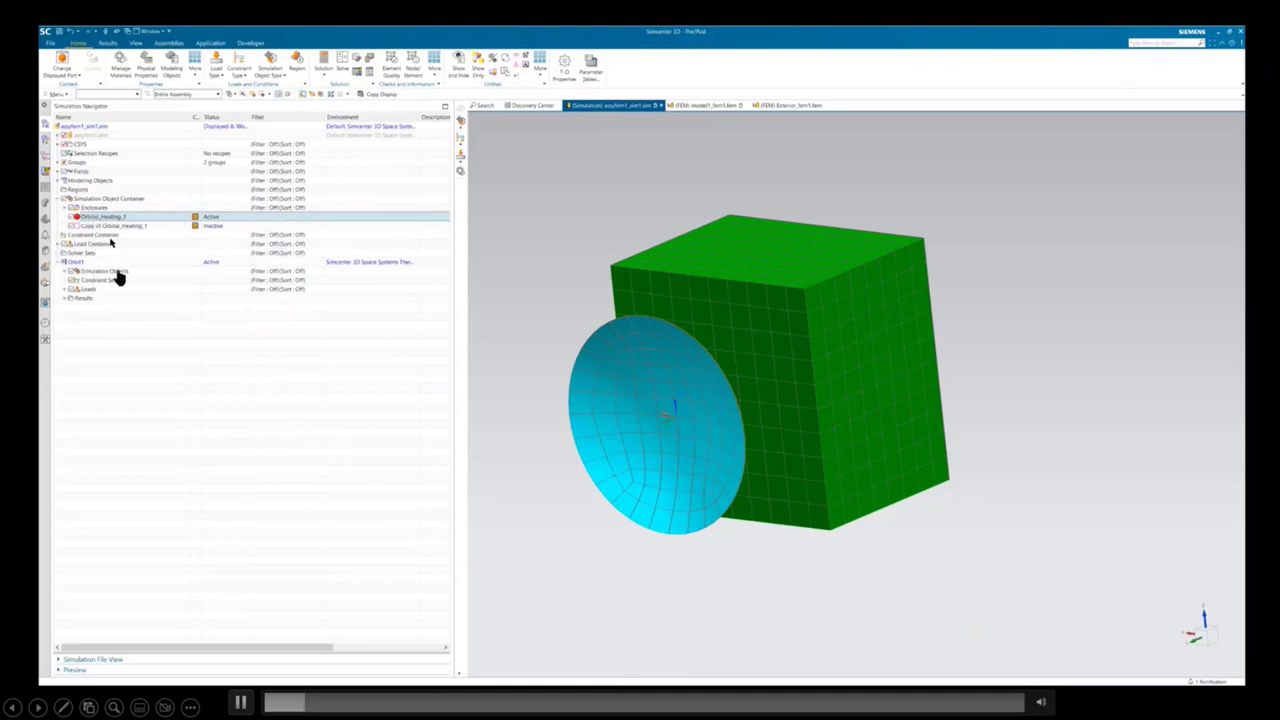
click(105, 224)
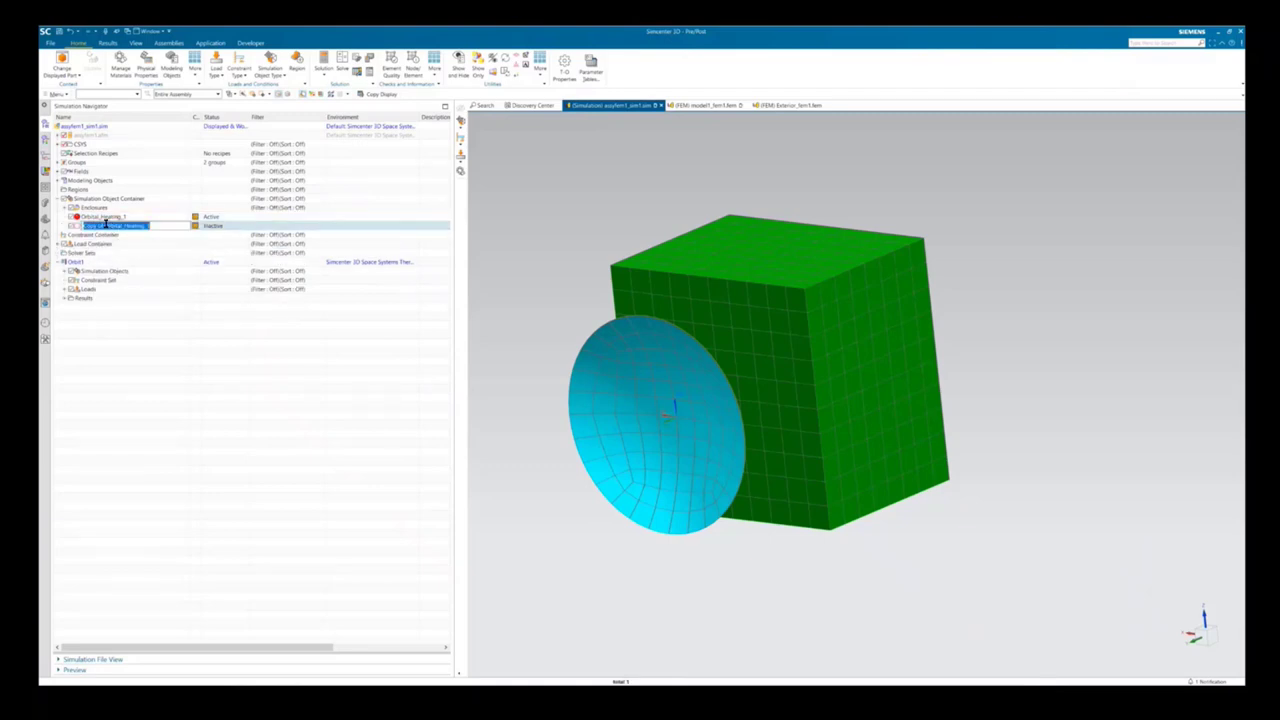
drag(104, 225, 84, 225)
key(BackSpace)
text(2)
key(Return)
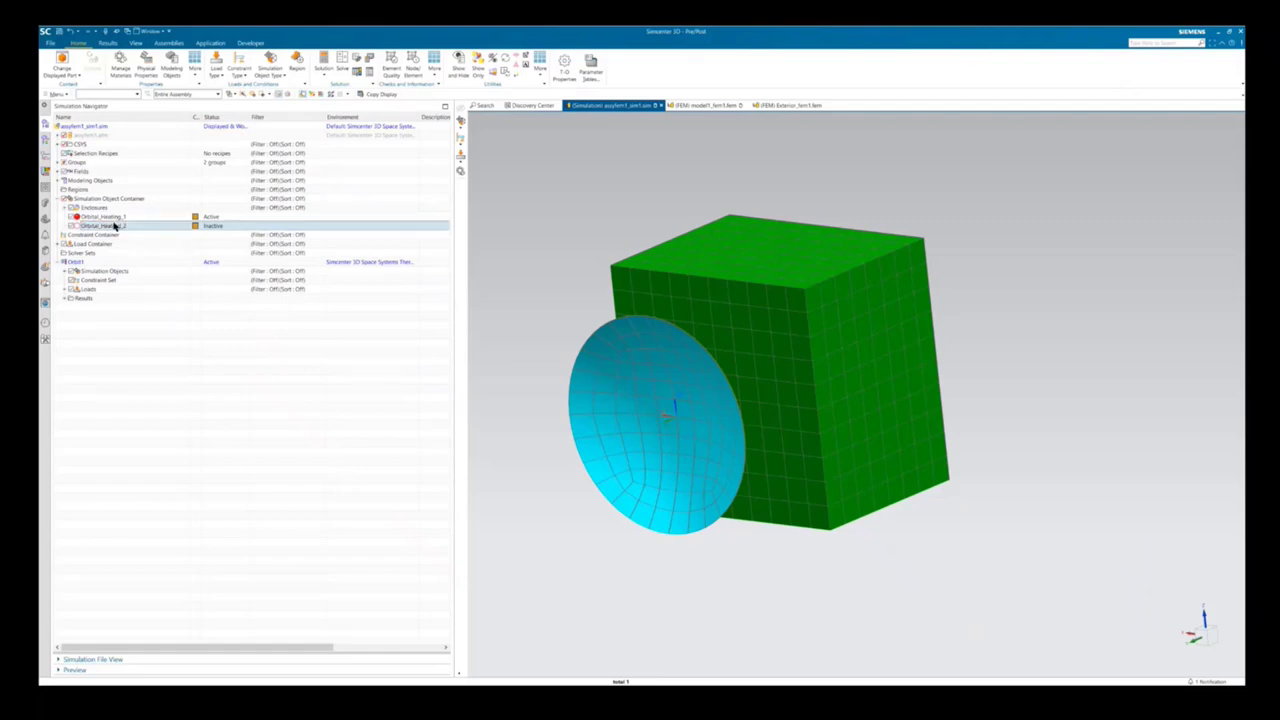
- Clone the Orbit1 solution and rename the copy as Orbit2
click(92, 262)
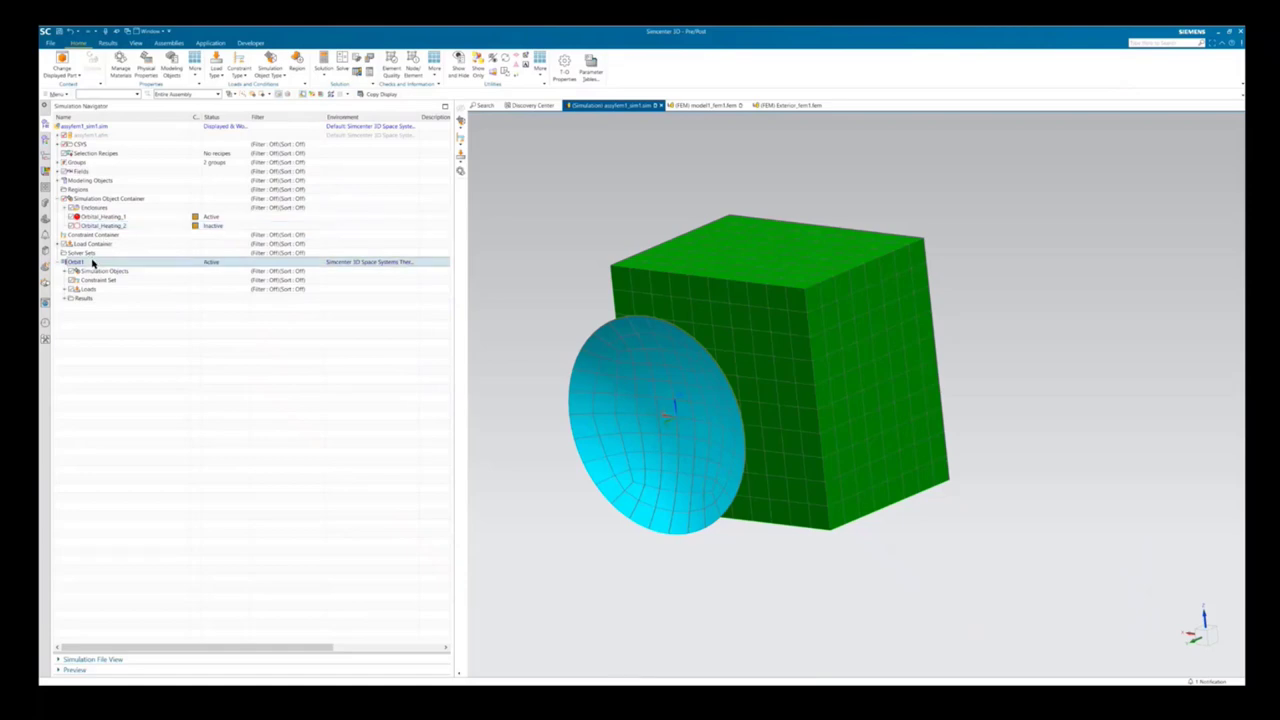
right_click(92, 262)
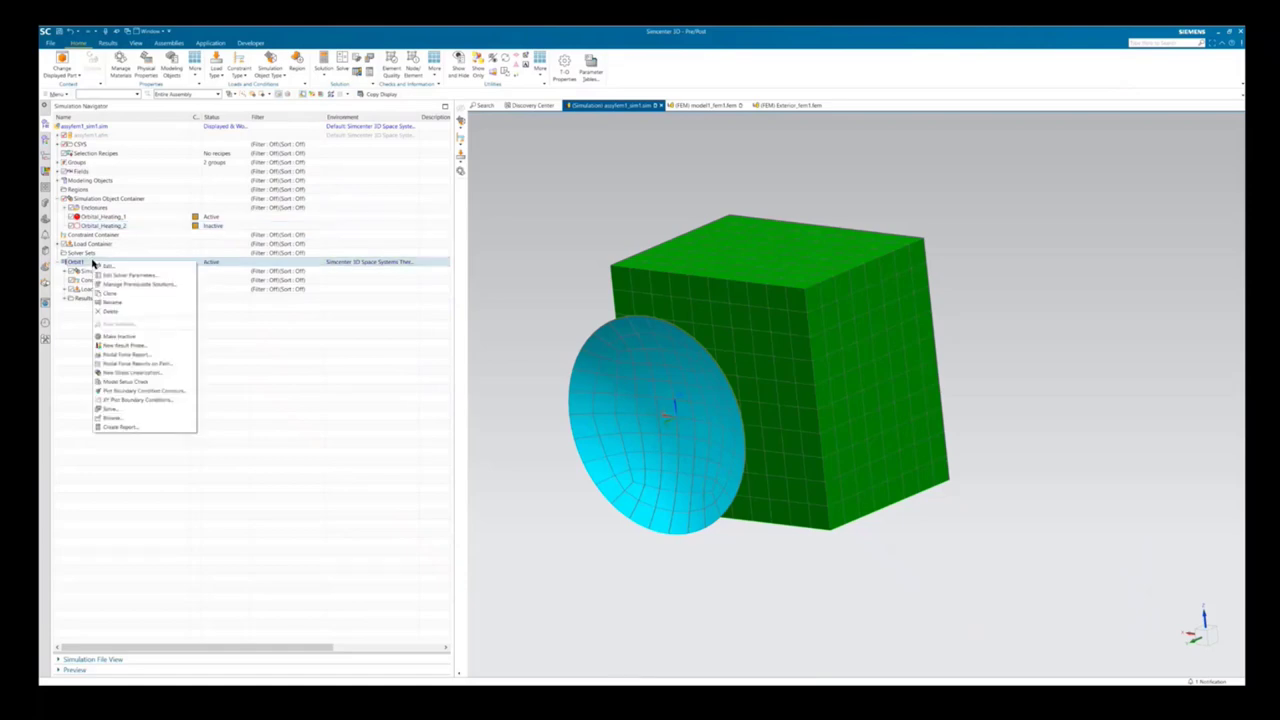
click(112, 293)
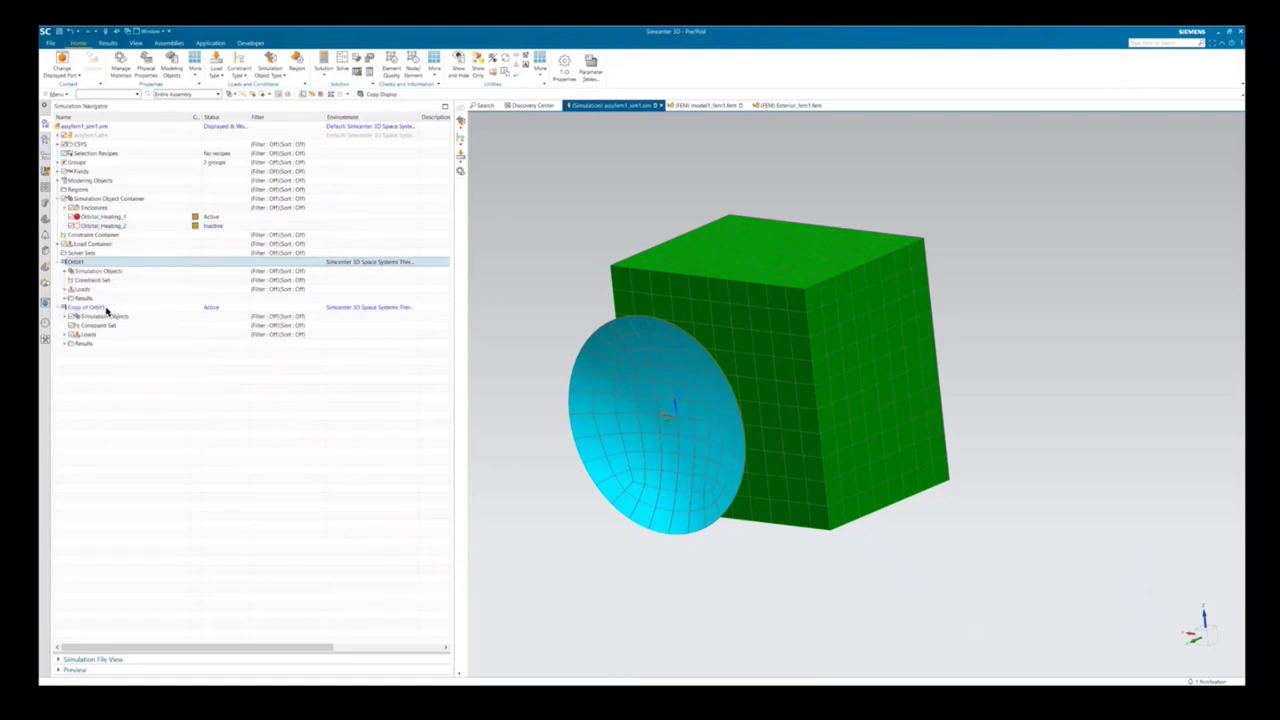
click(106, 309)
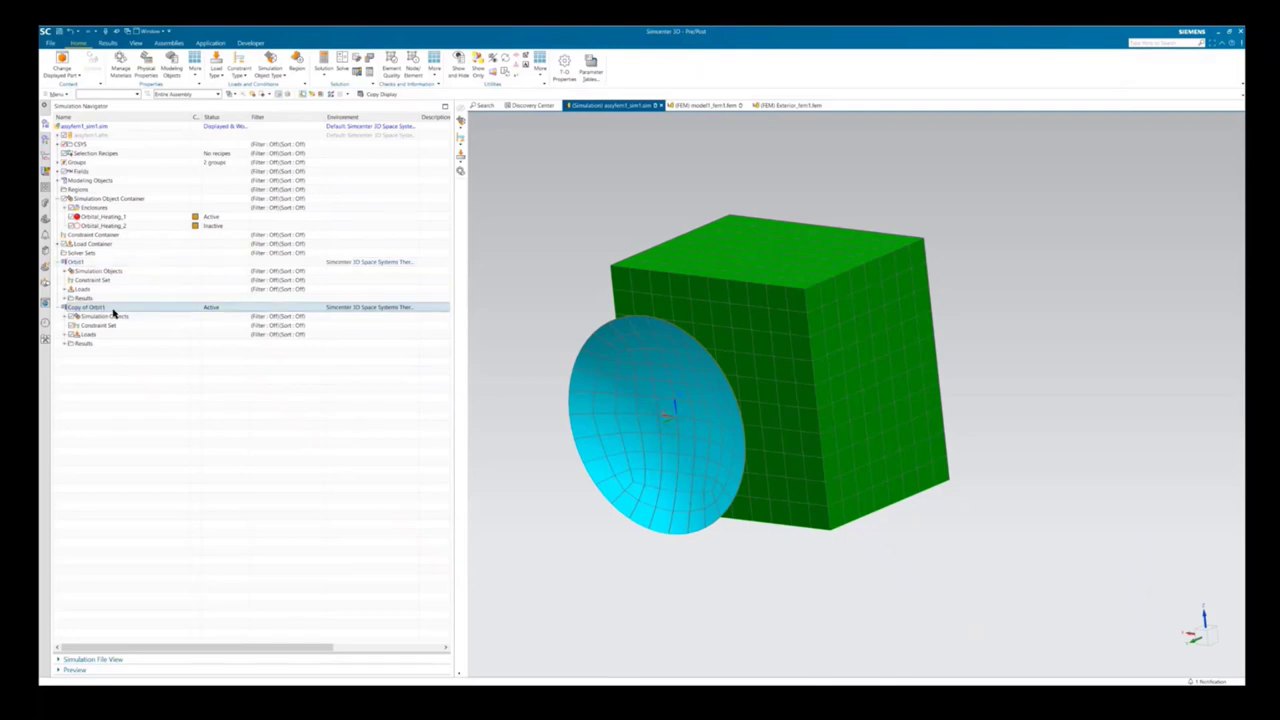
click(114, 313)
text(Orbit2)
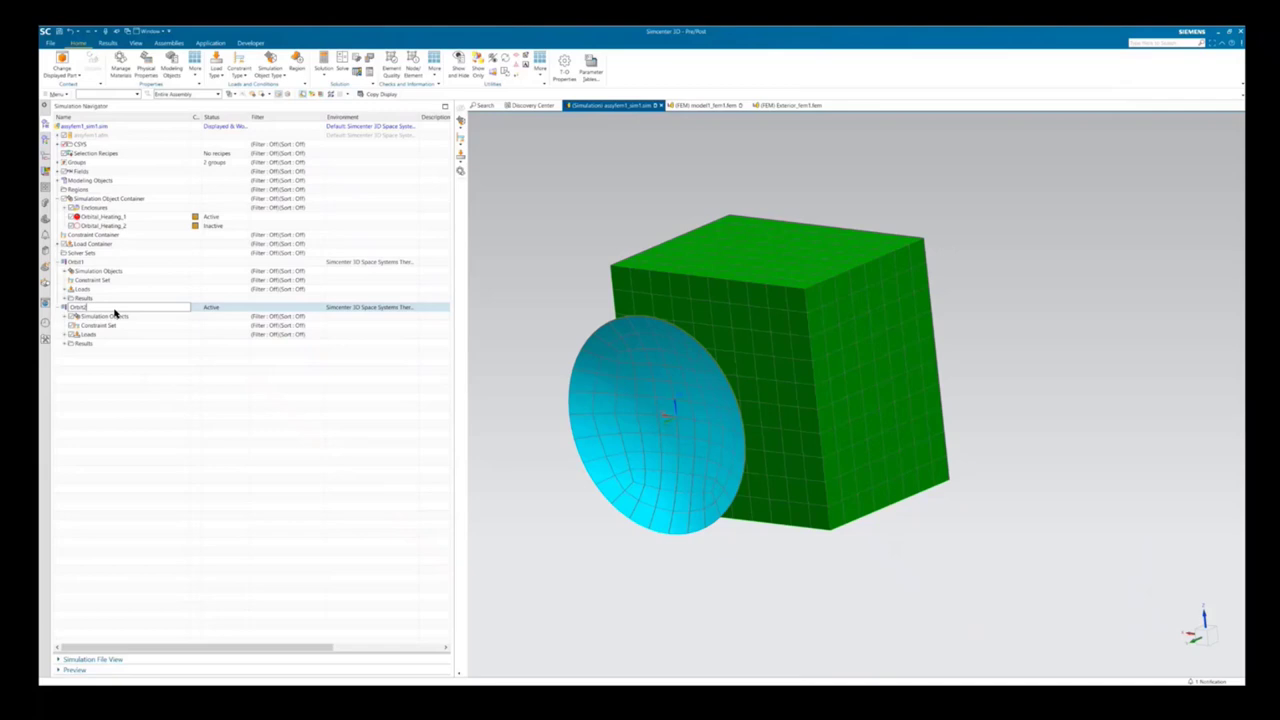
key(Return)
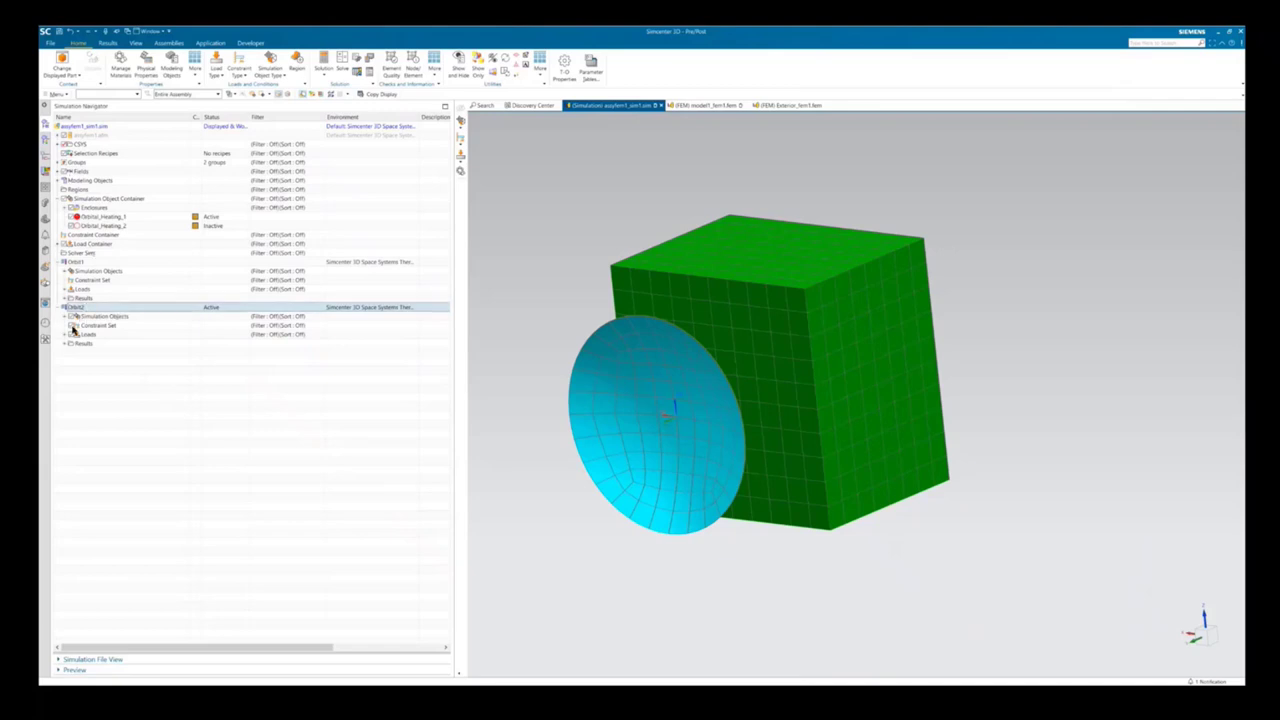
- Replace Orbital_Heating_1 with Orbital_Heating_2 in the simulation objects of the Orbit2 solution
click(67, 316)
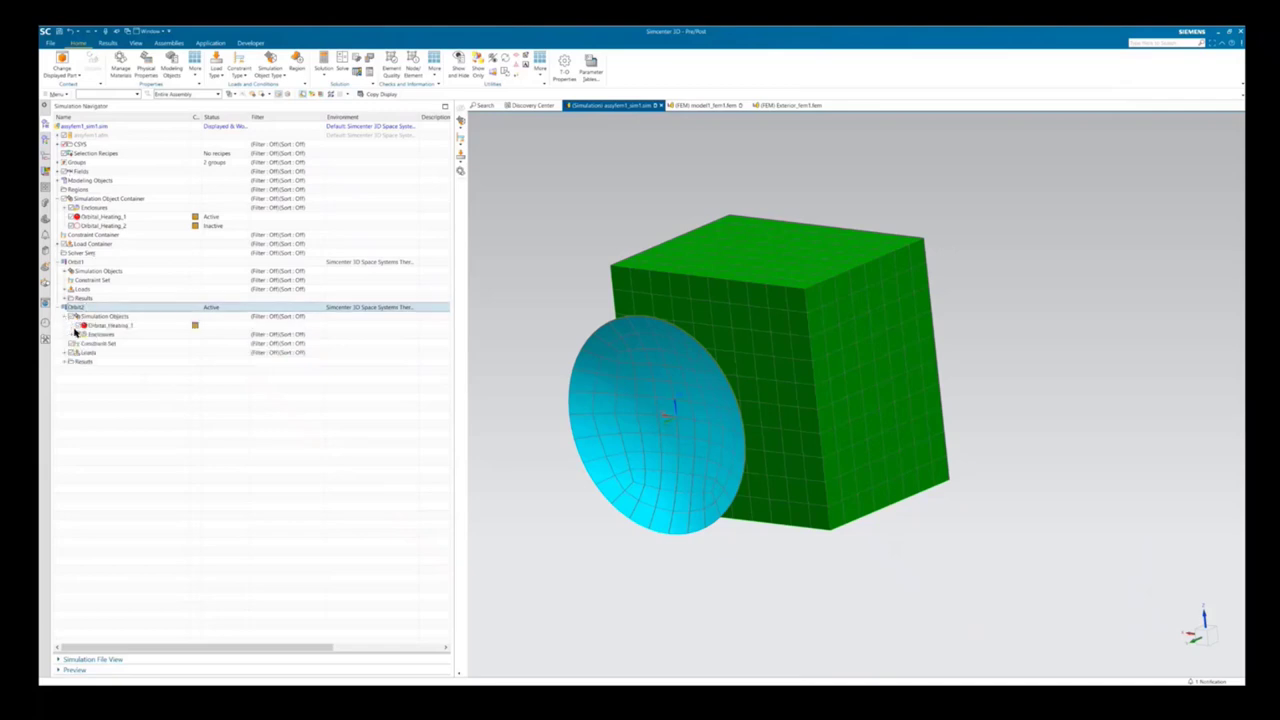
right_click(106, 327)
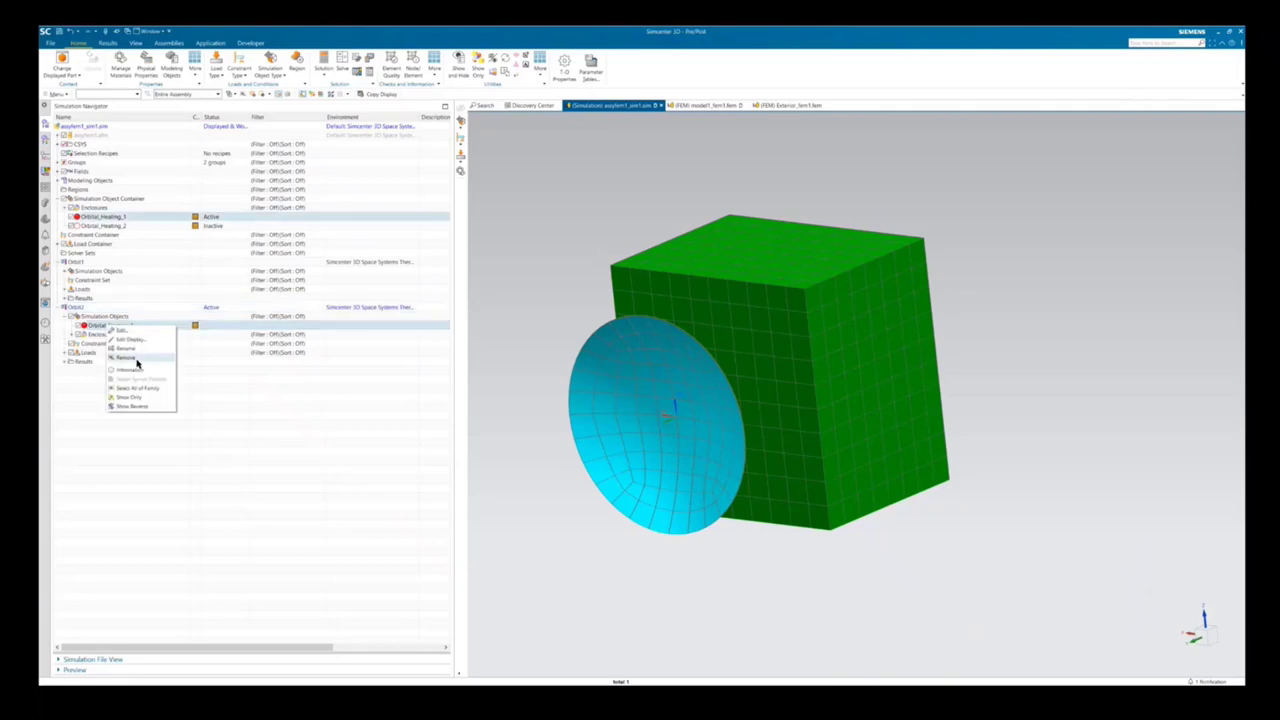
click(127, 357)
right_click(116, 227)
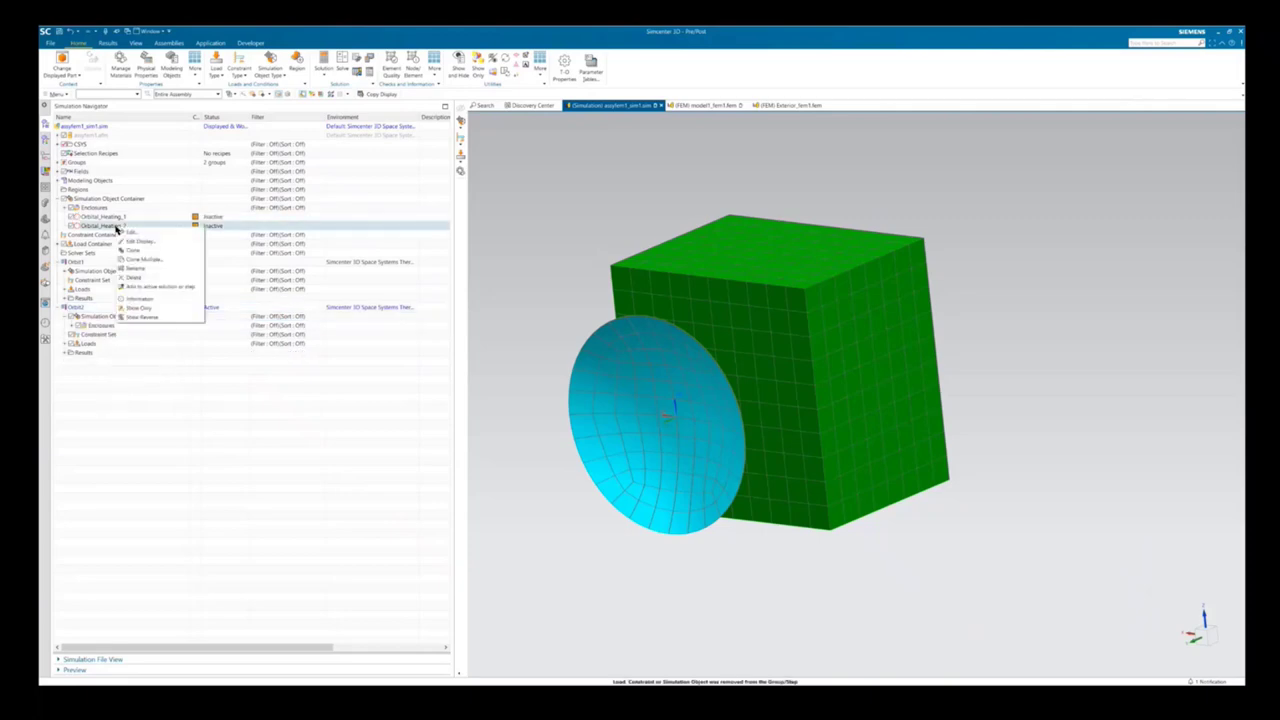
click(155, 287)
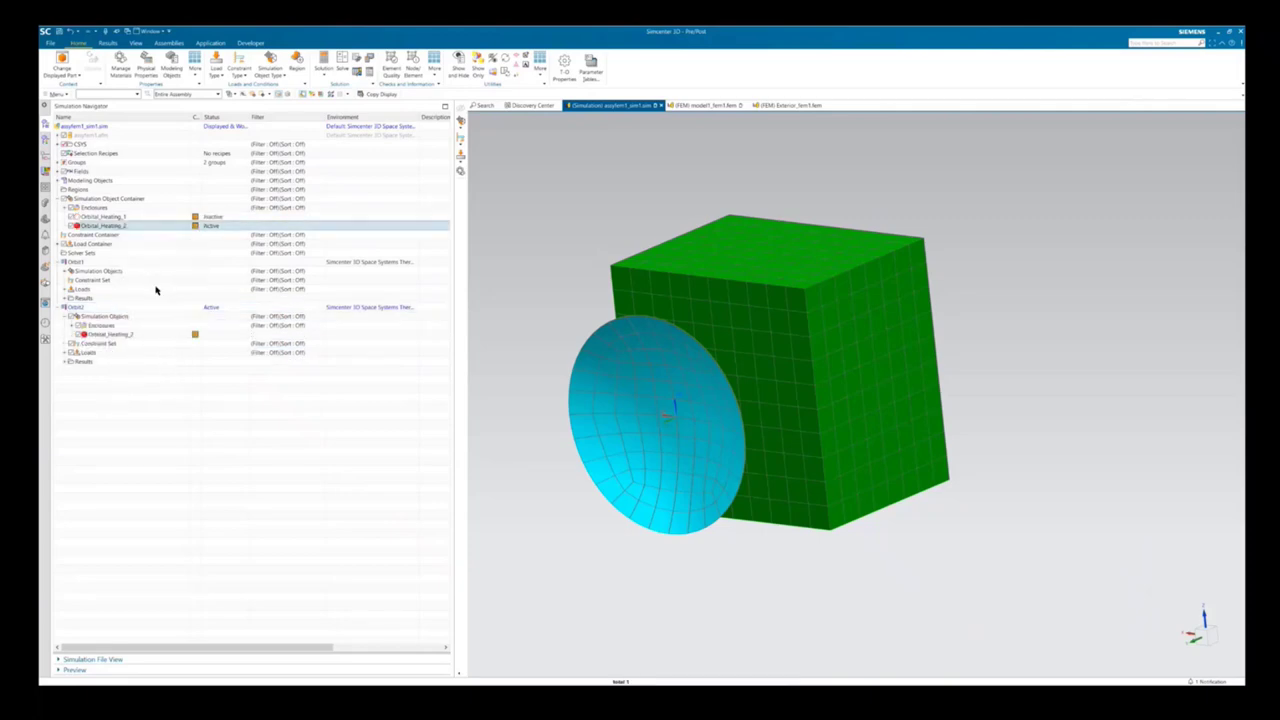
- Give Orbital_Heating_2 a new orbit named Orbit2, aiming the XC axis at nadir and aligning the ZC axis with the velocity vector
double_click(108, 337)
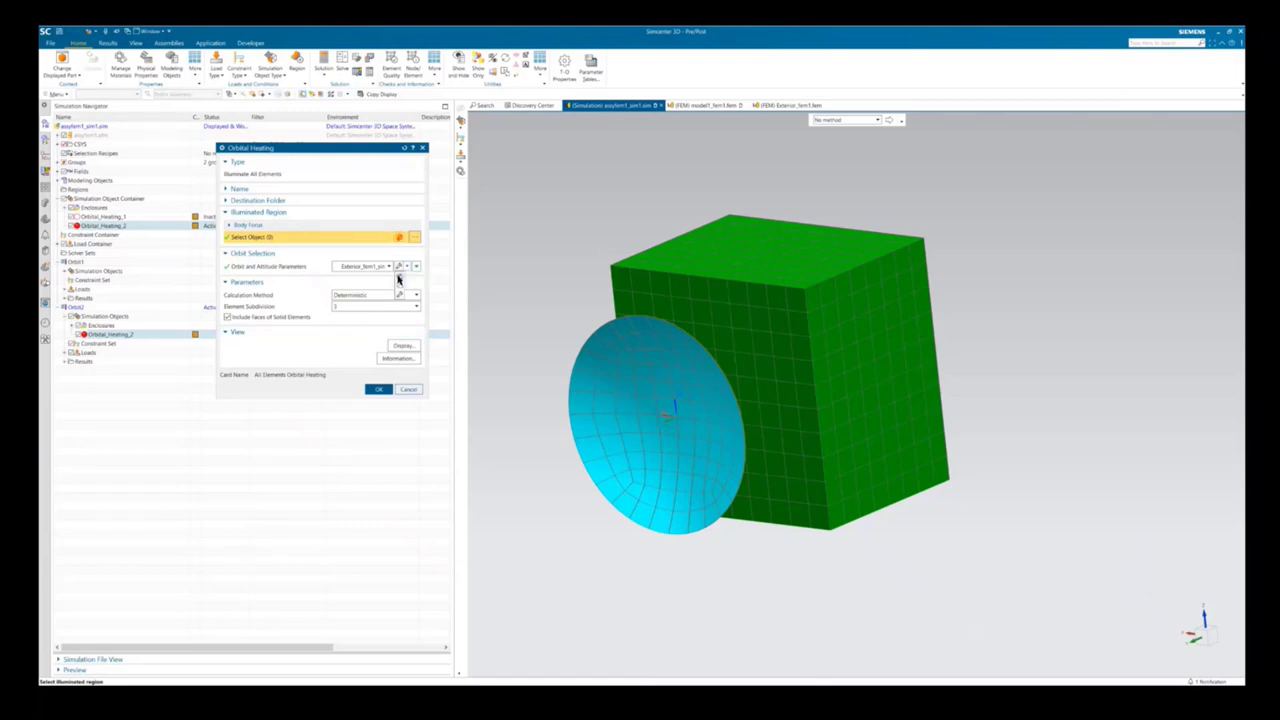
click(399, 270)
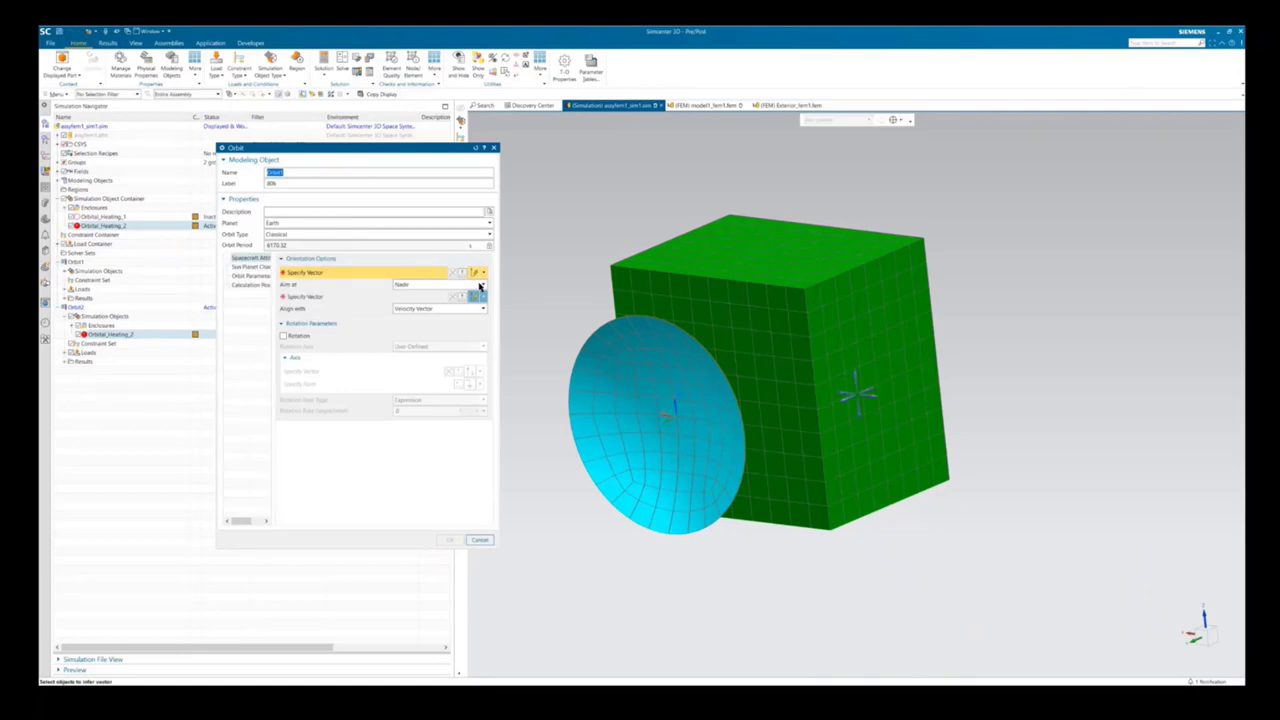
click(482, 273)
click(478, 348)
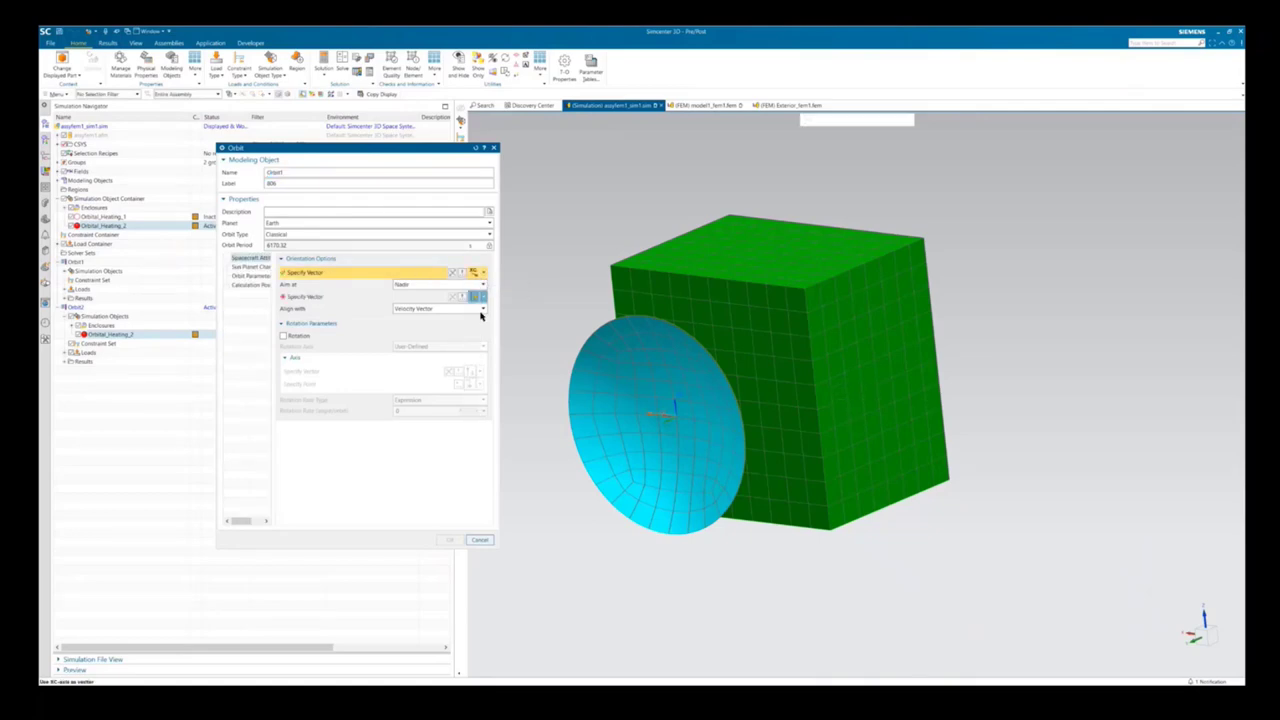
click(483, 297)
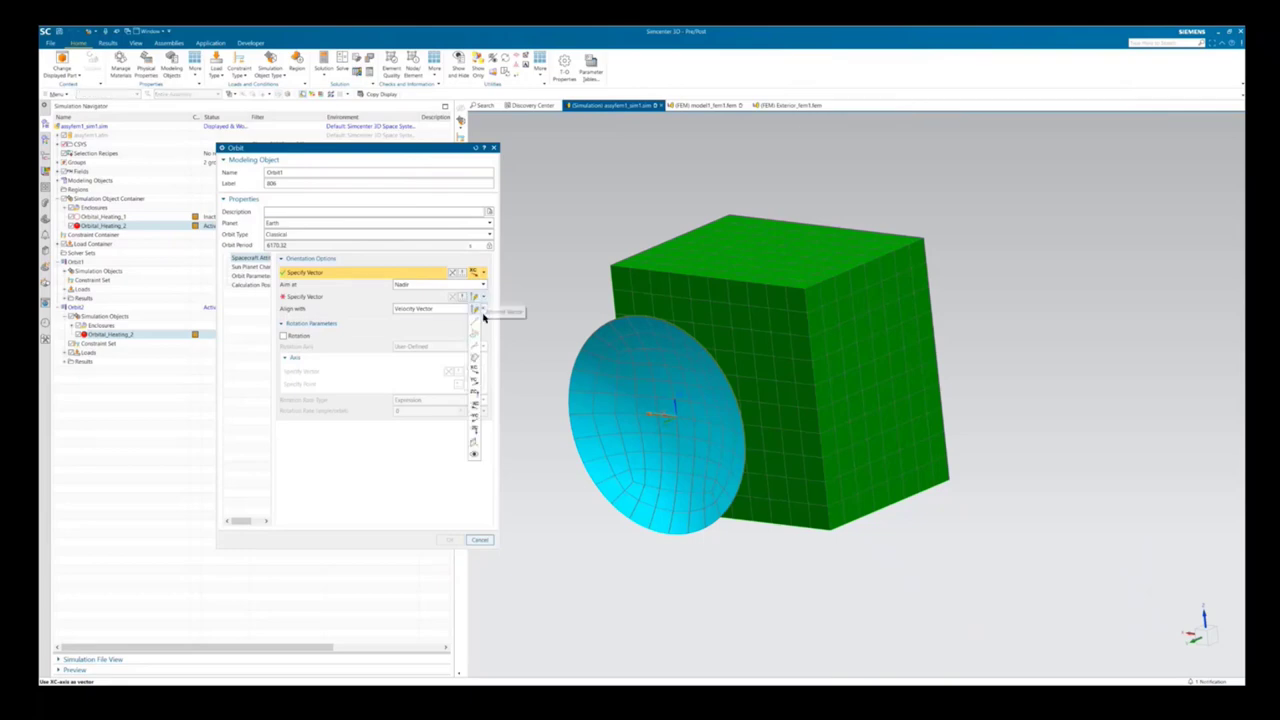
click(476, 364)
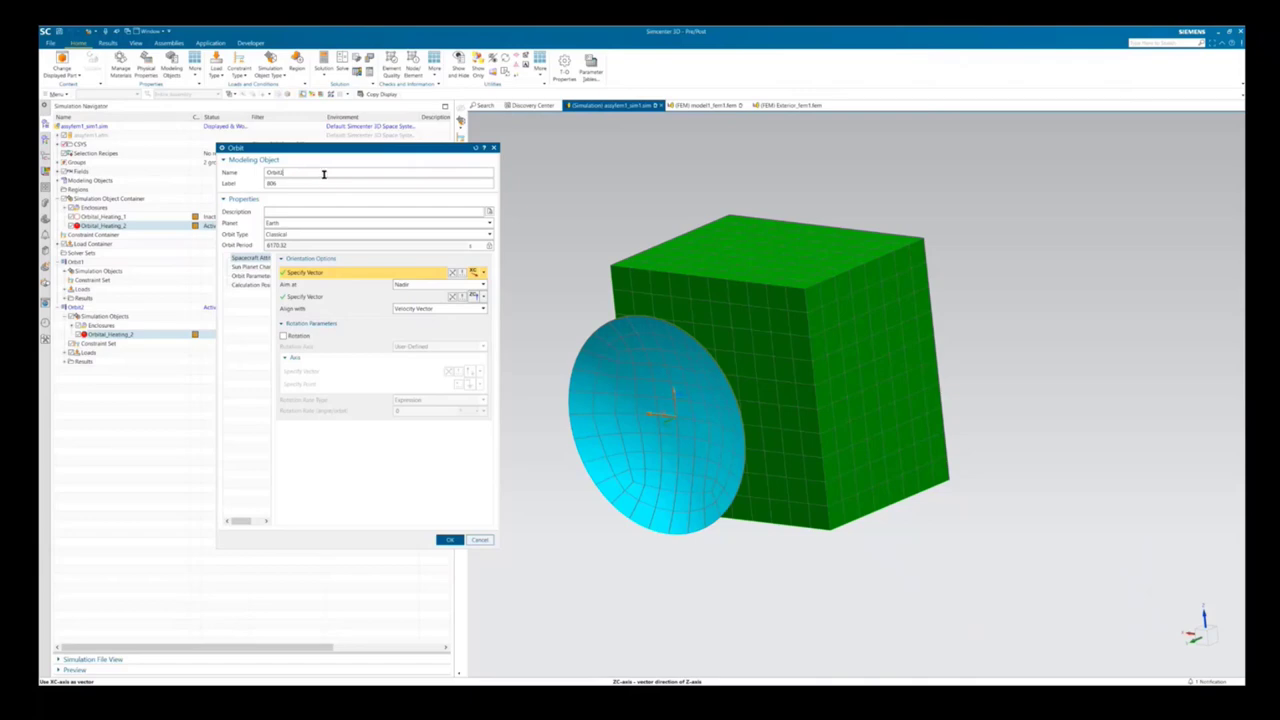
click(447, 540)
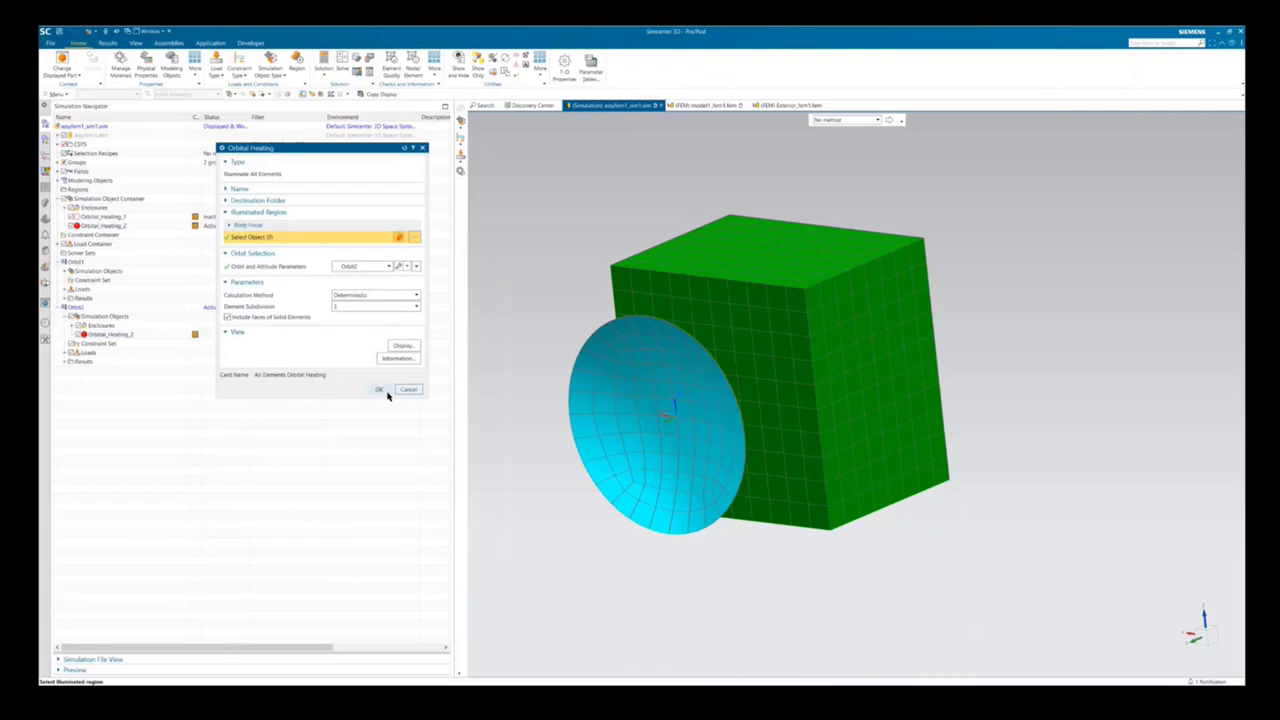
click(380, 389)
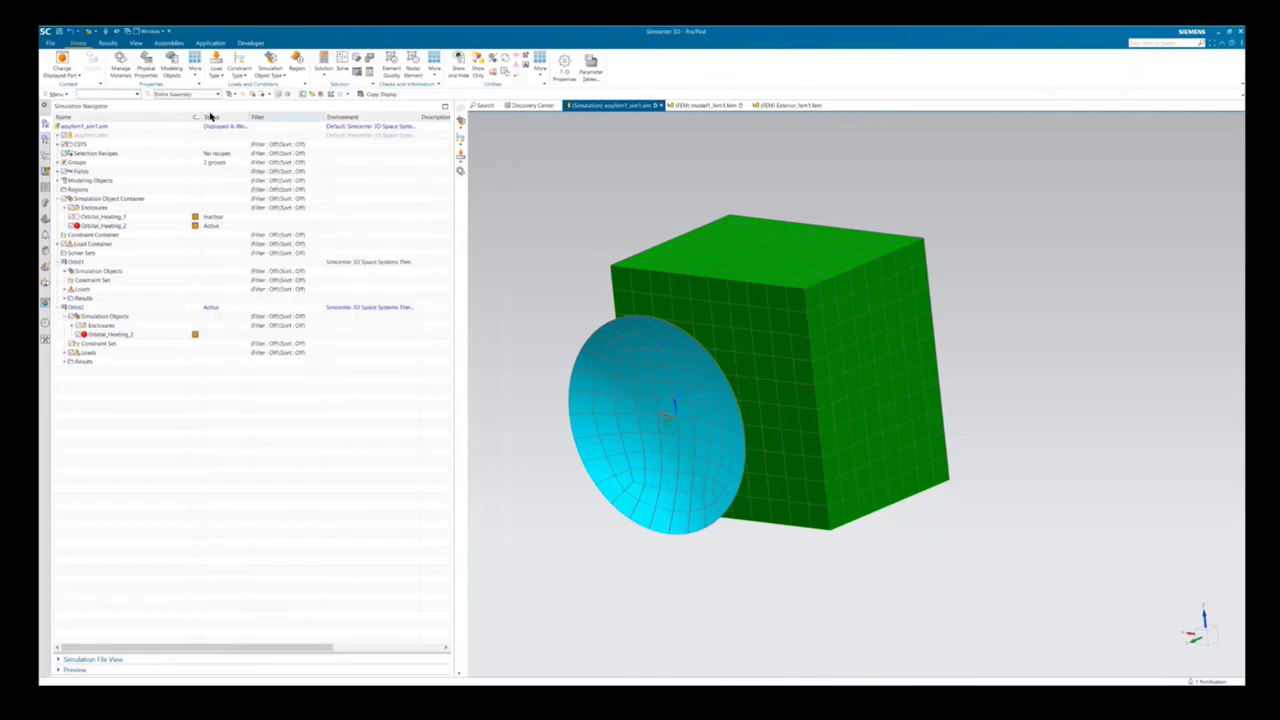
click(58, 307)
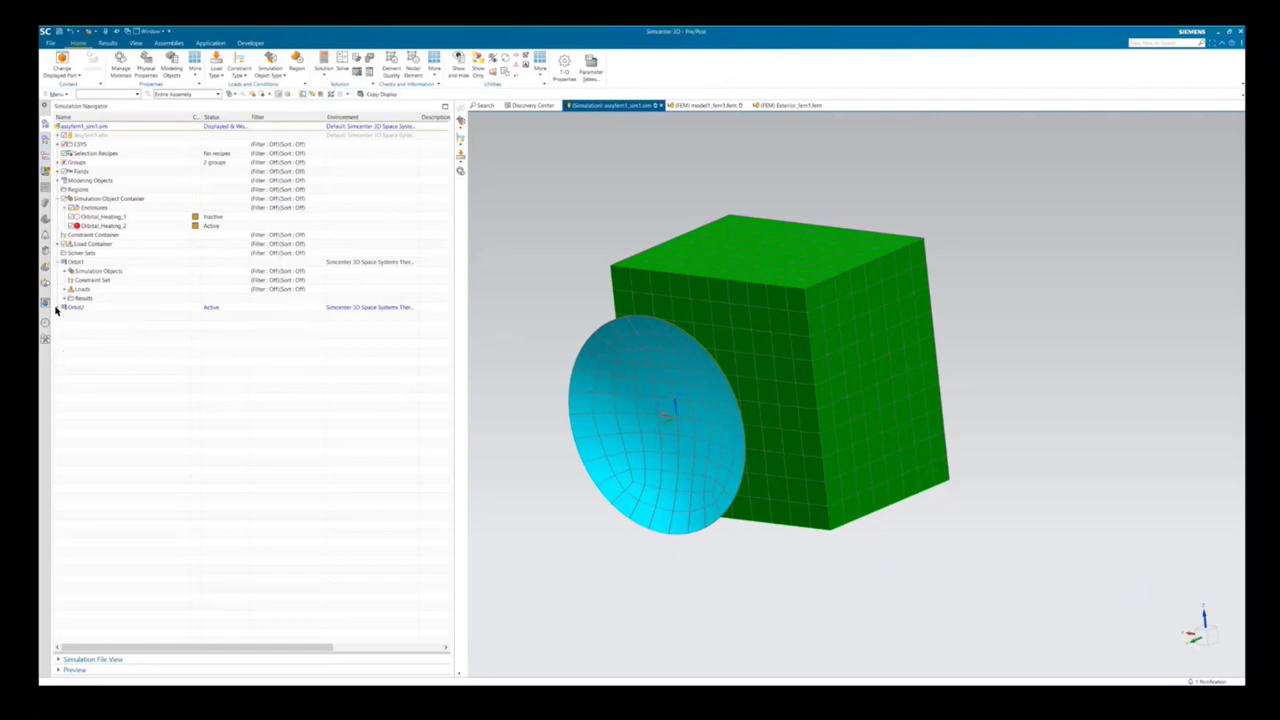
click(59, 199)
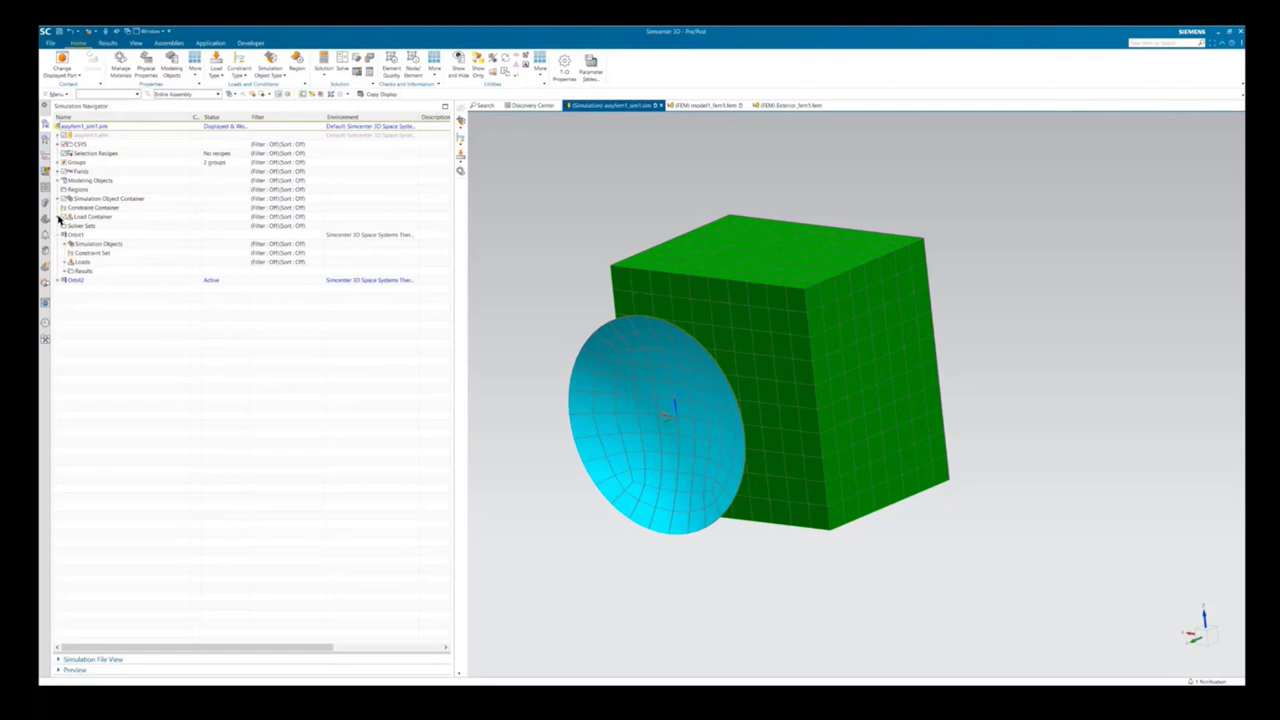
- Create a folder named Heat_Load_Cubes in the Load Container
click(59, 217)
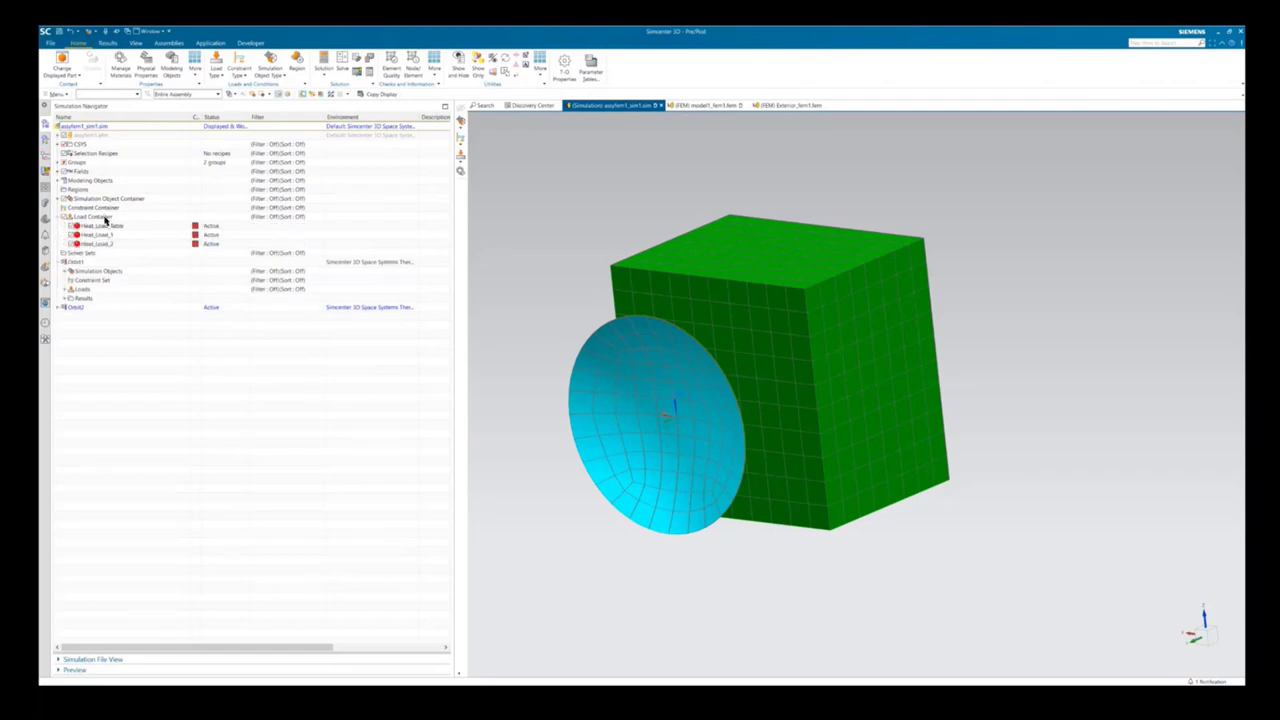
right_click(104, 219)
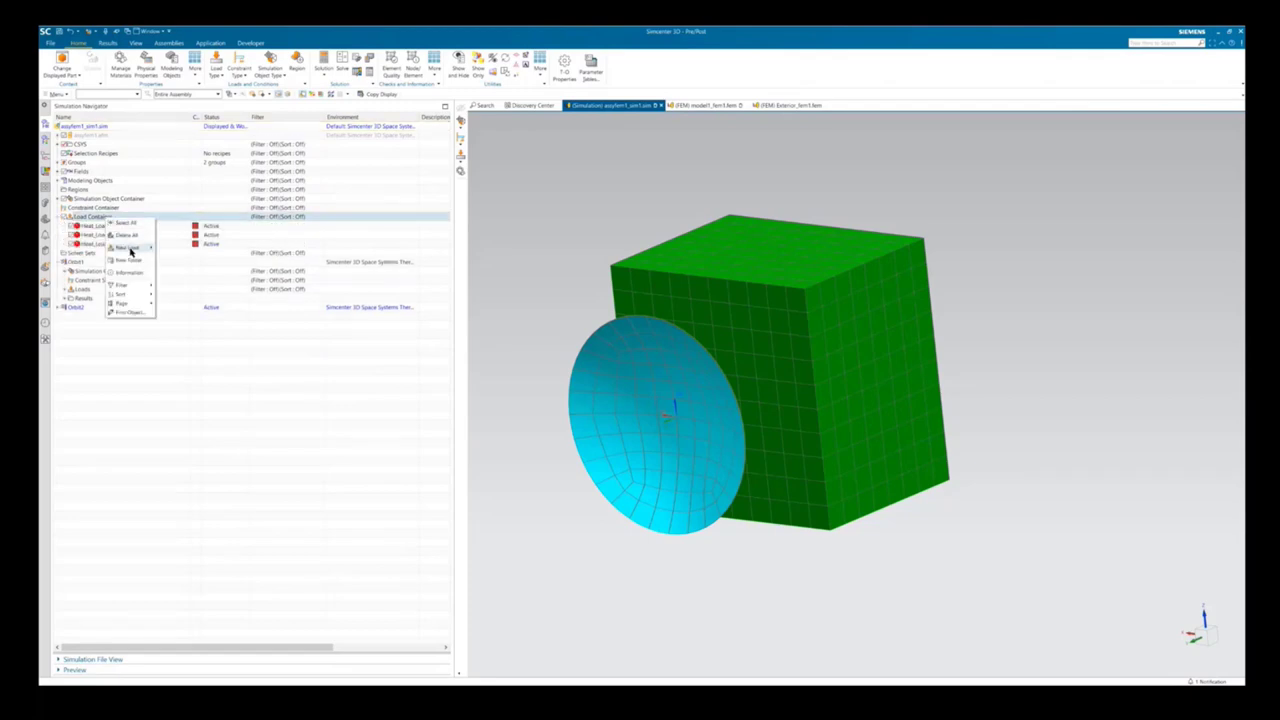
click(129, 260)
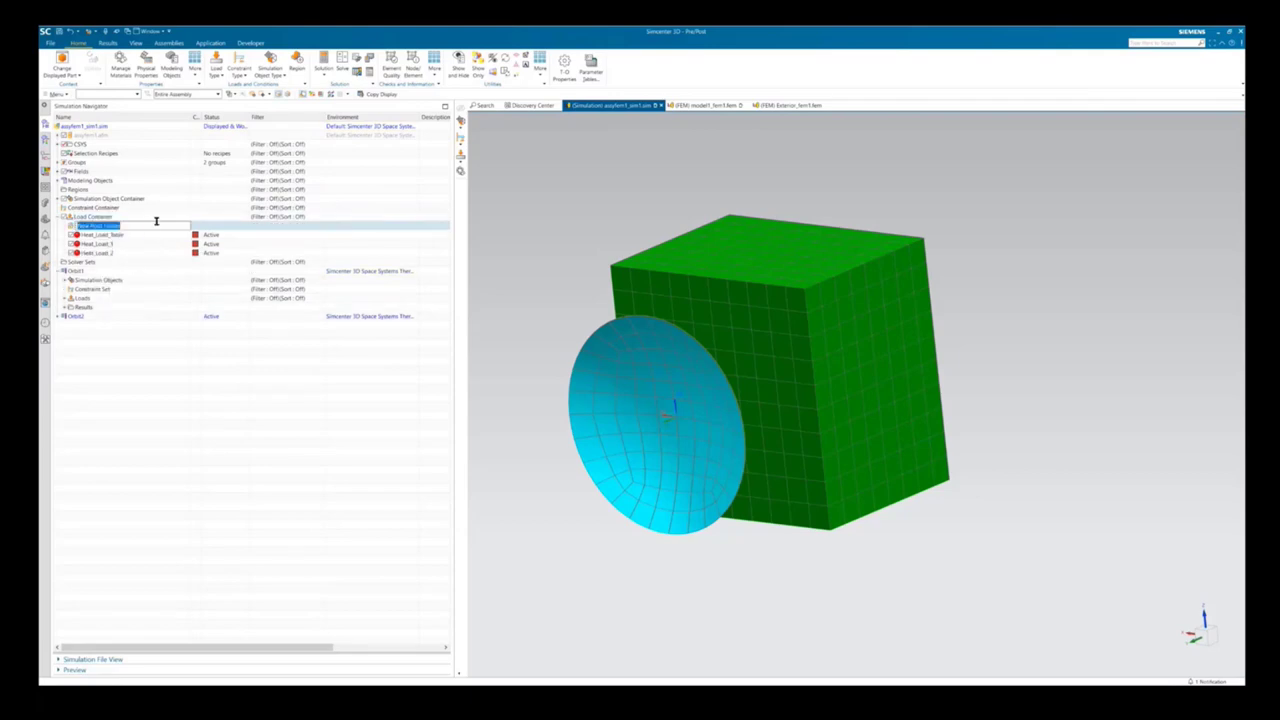
text(Heat_Load_Cubes)
key(Return)
- Move Heat_Load_1 and Heat_Load_2 into the Heat_Load_Cubes folder and dismiss the out-of-solution warnings
click(130, 244)
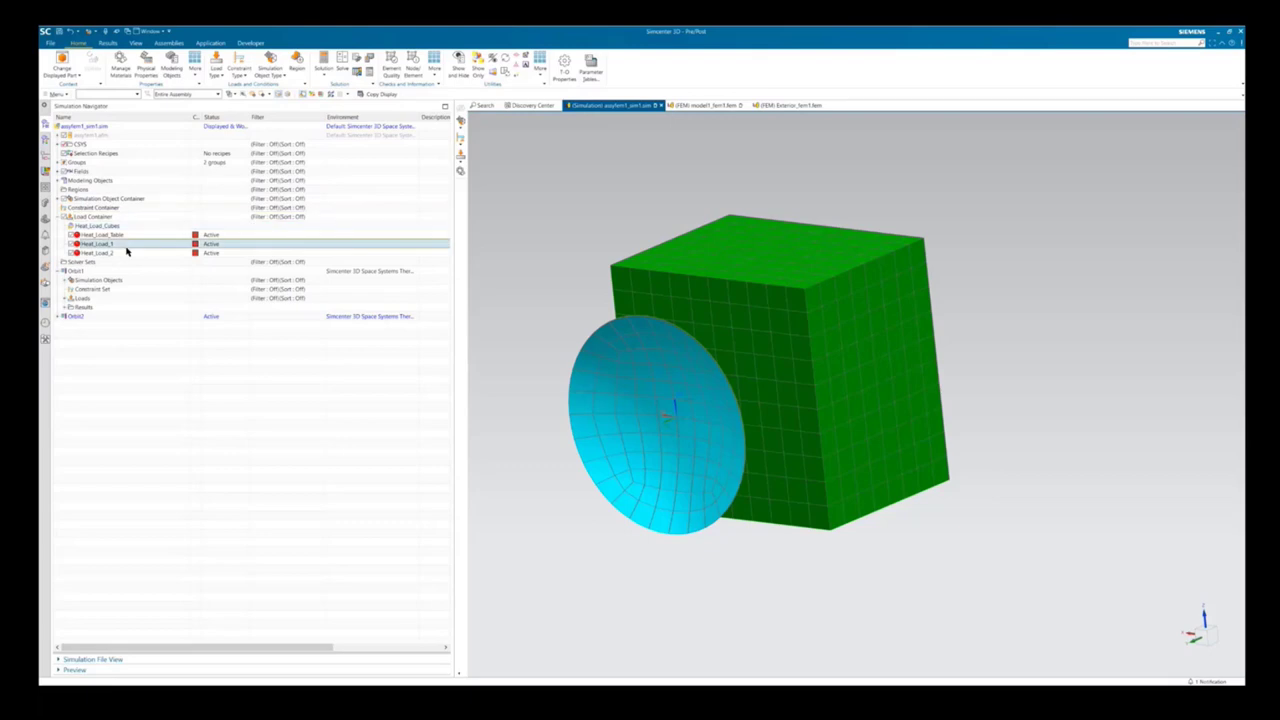
shift+click(127, 253)
drag(105, 250, 97, 230)
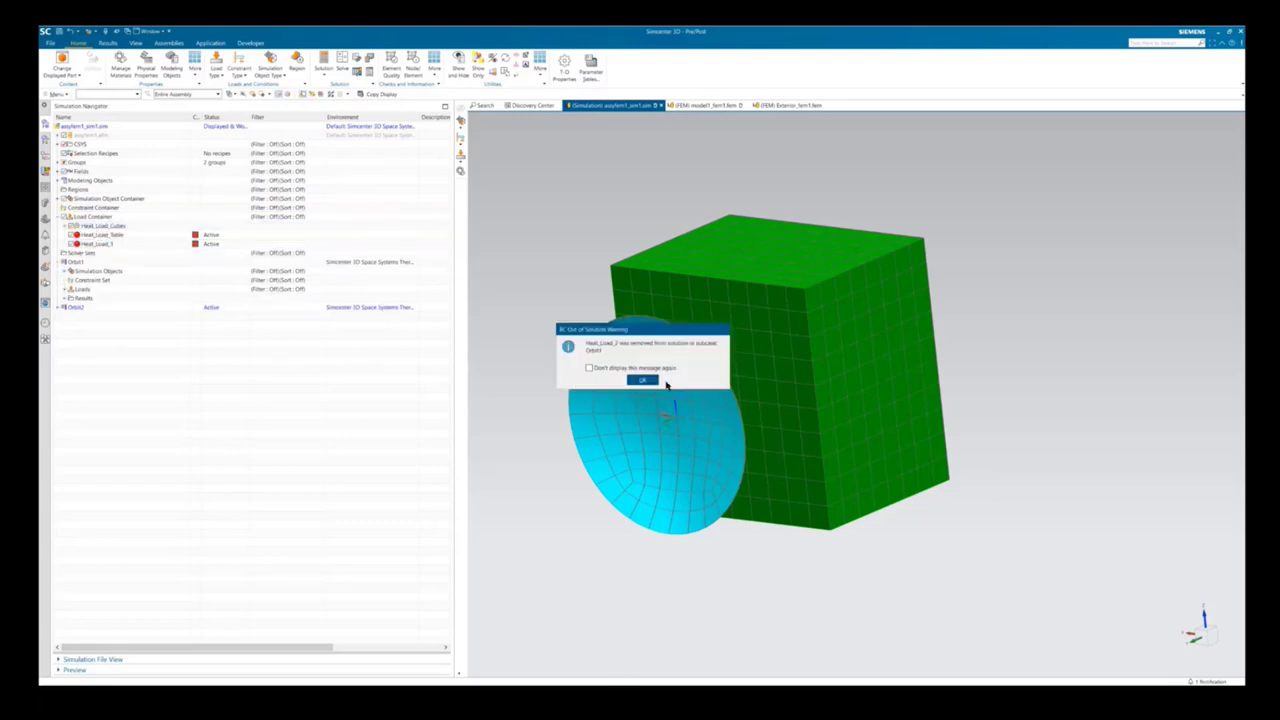
click(655, 380)
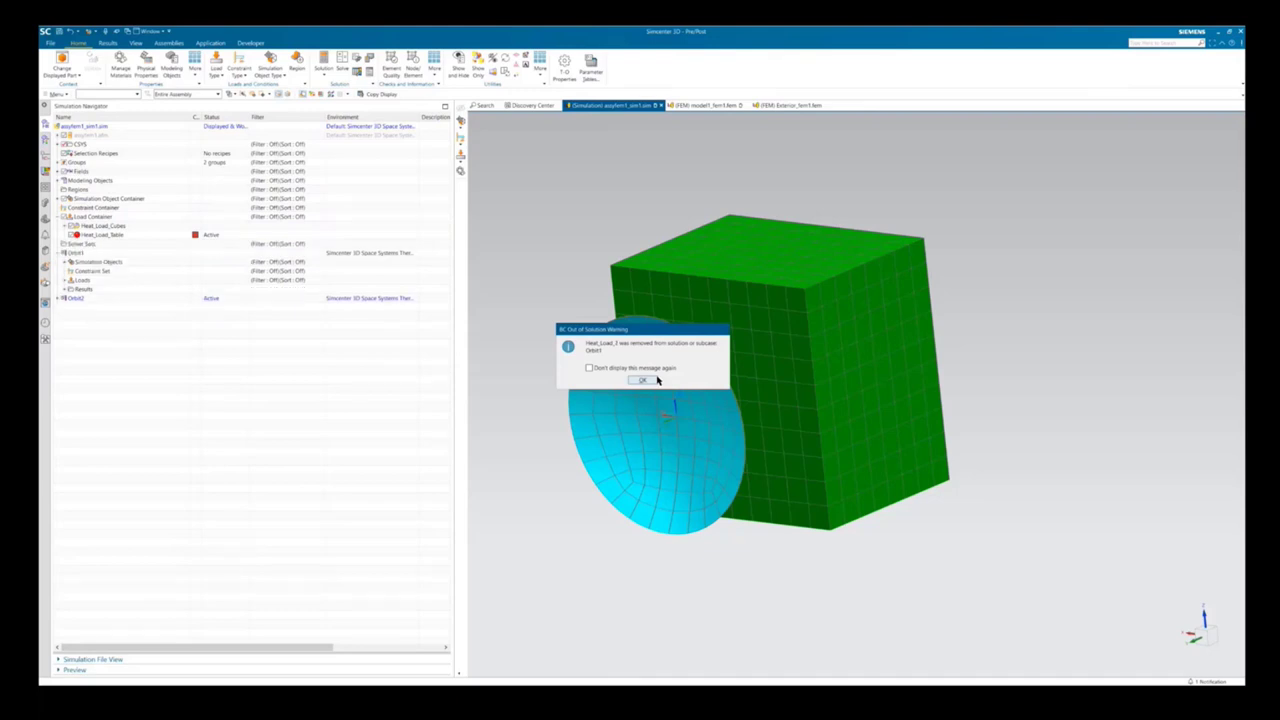
click(643, 380)
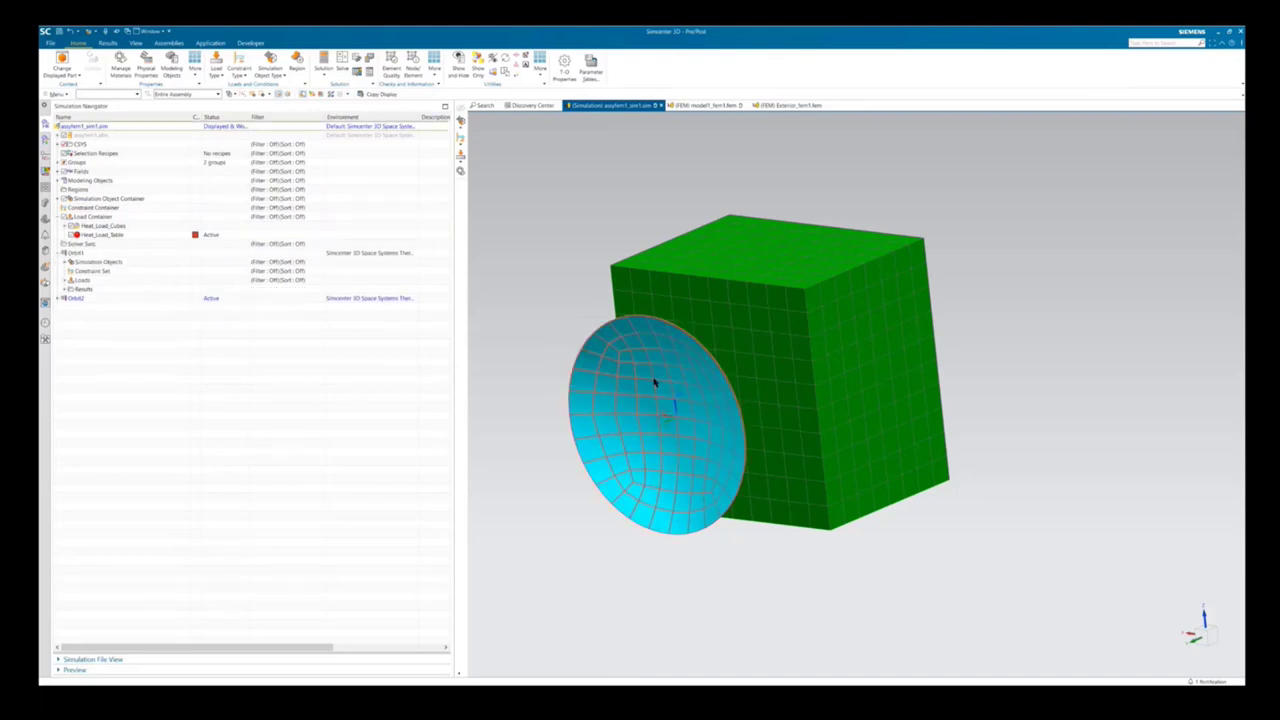
- Add the Heat_Load_Cubes folder to the loads of the Orbit1 solution, make Orbit1 active and expand the folder
click(65, 280)
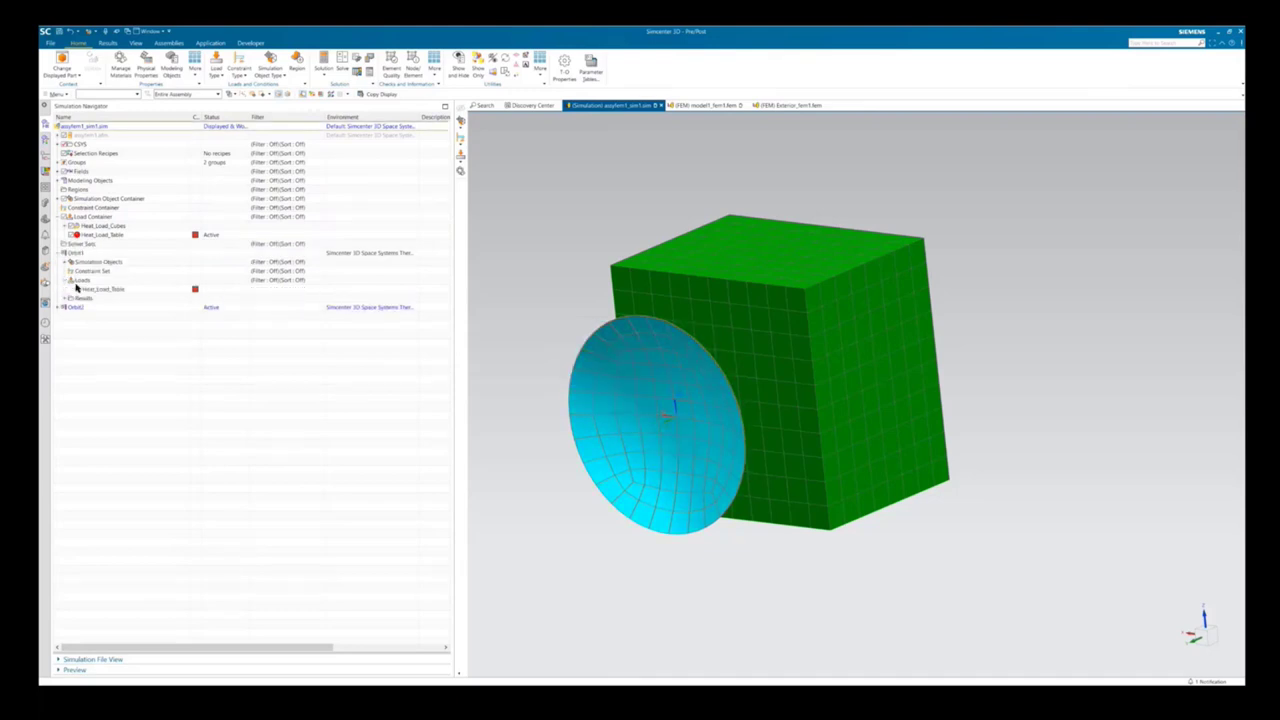
right_click(104, 226)
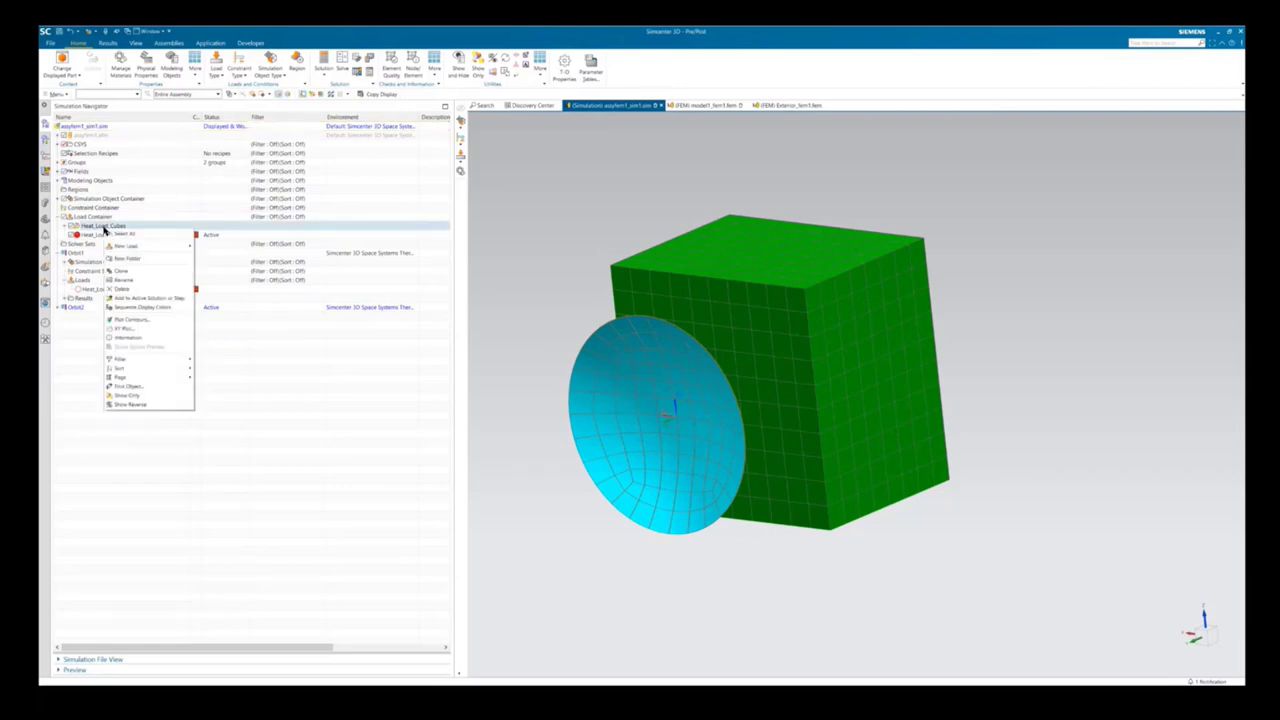
click(96, 224)
drag(96, 226, 88, 286)
double_click(83, 253)
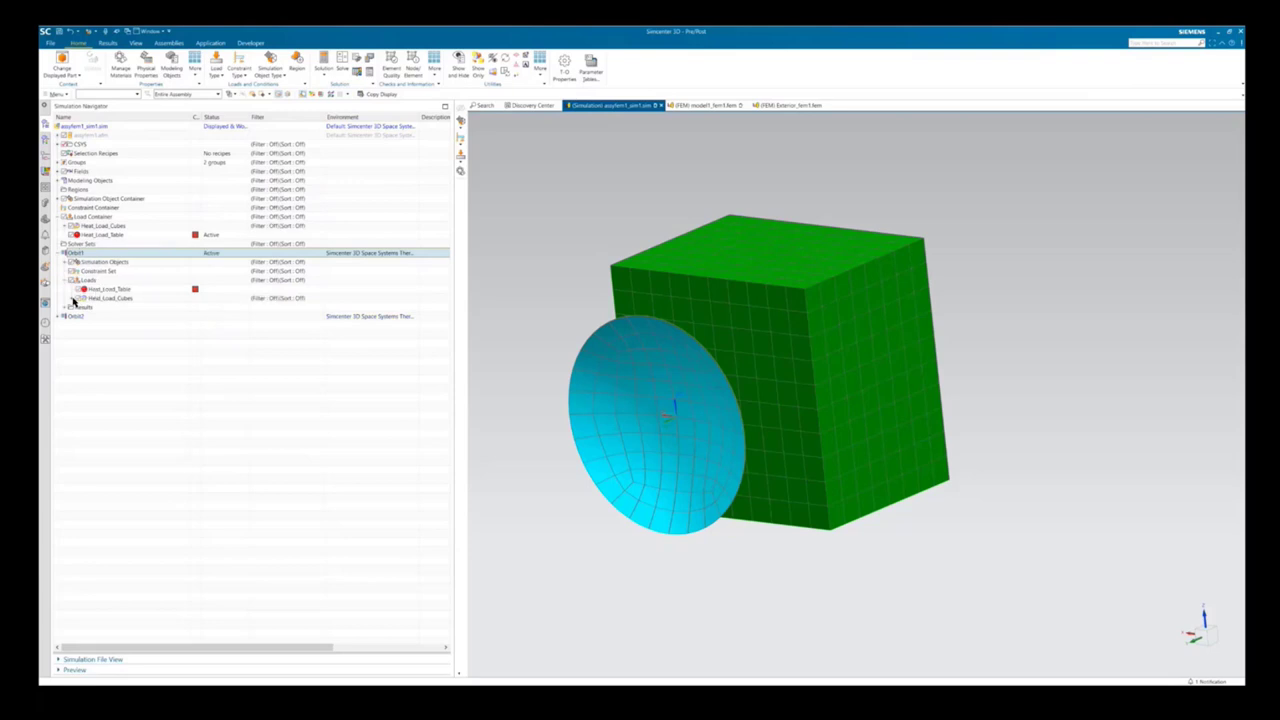
click(73, 300)
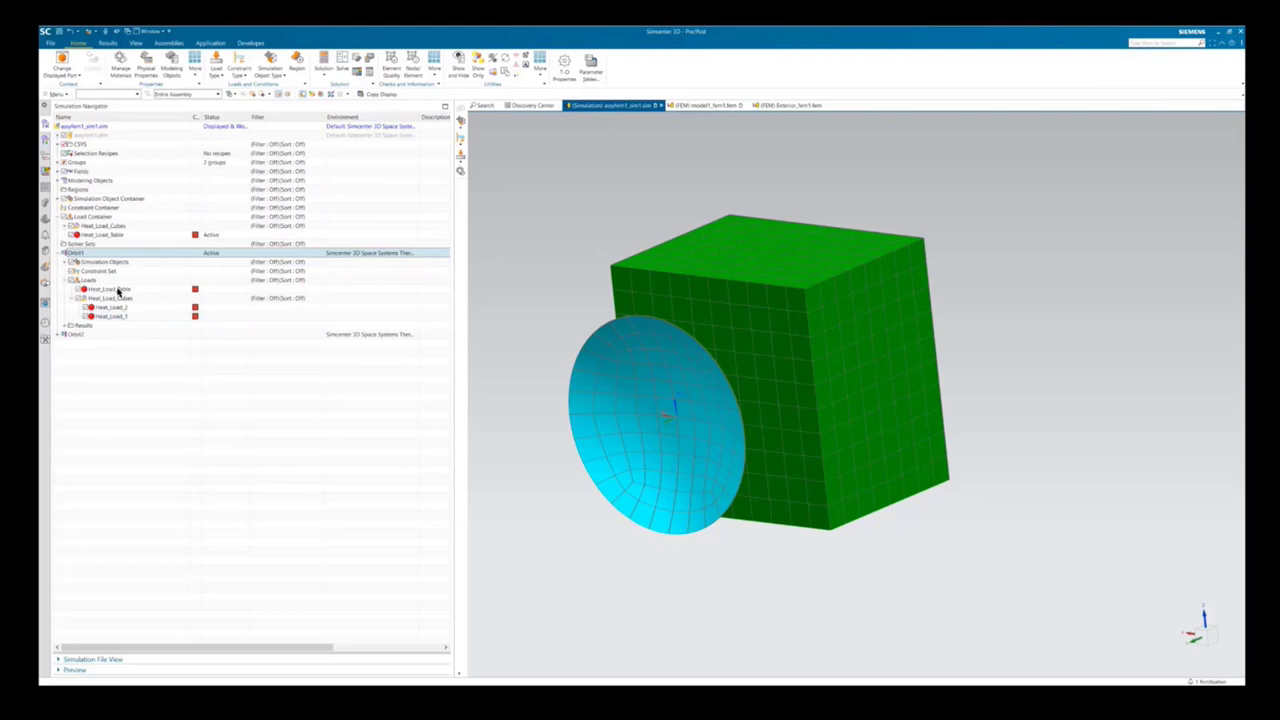
- Show only the Heat_Load_Table load of the Orbit1 solution in the graphics view
click(117, 290)
right_click(118, 290)
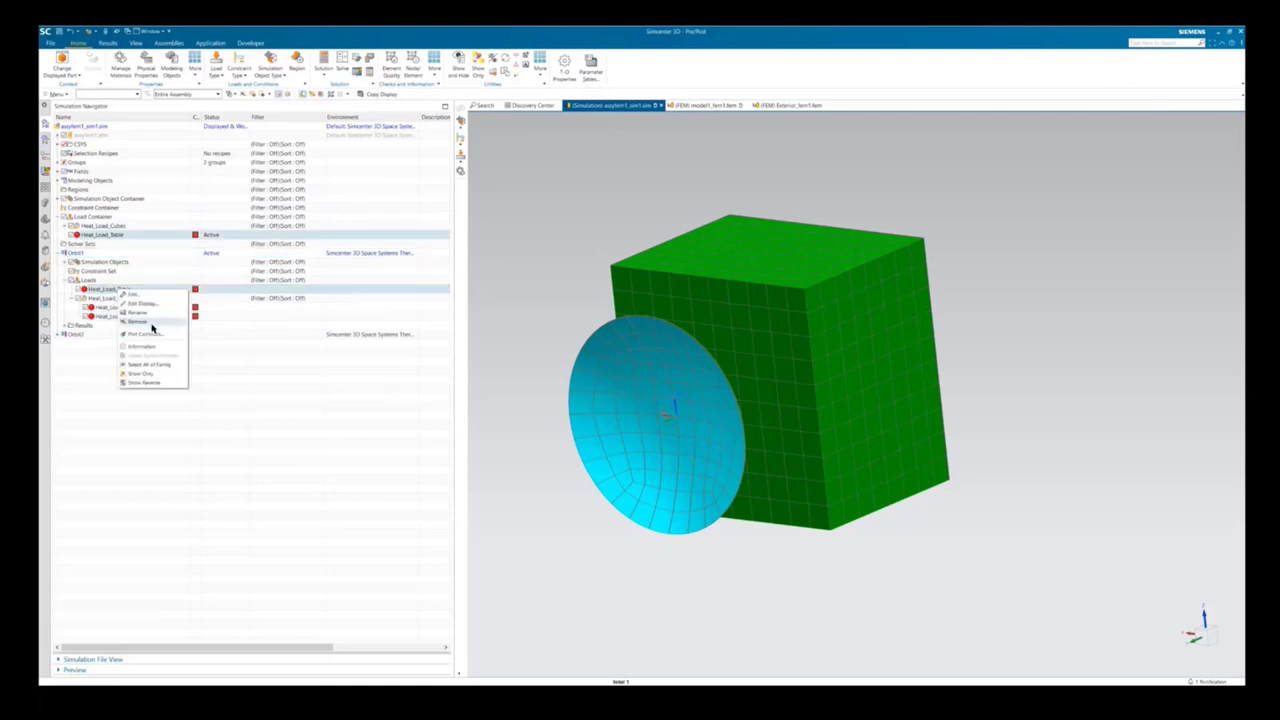
click(148, 377)
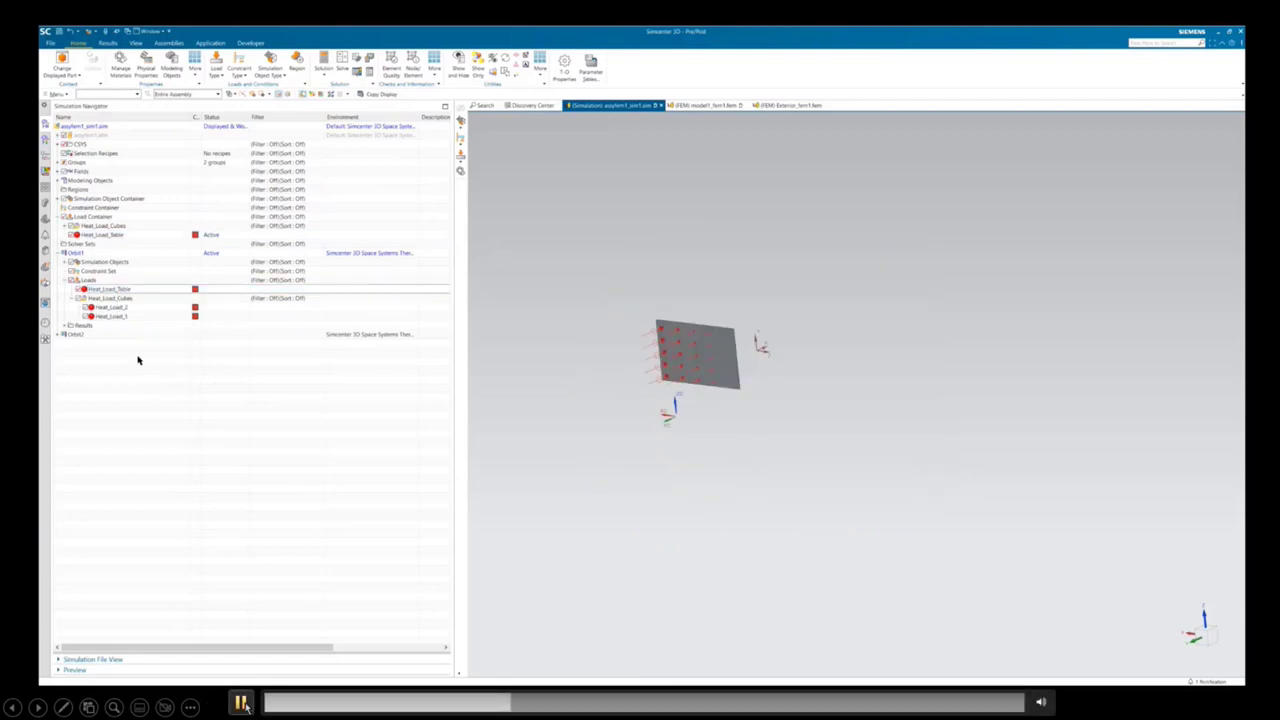
key(space)
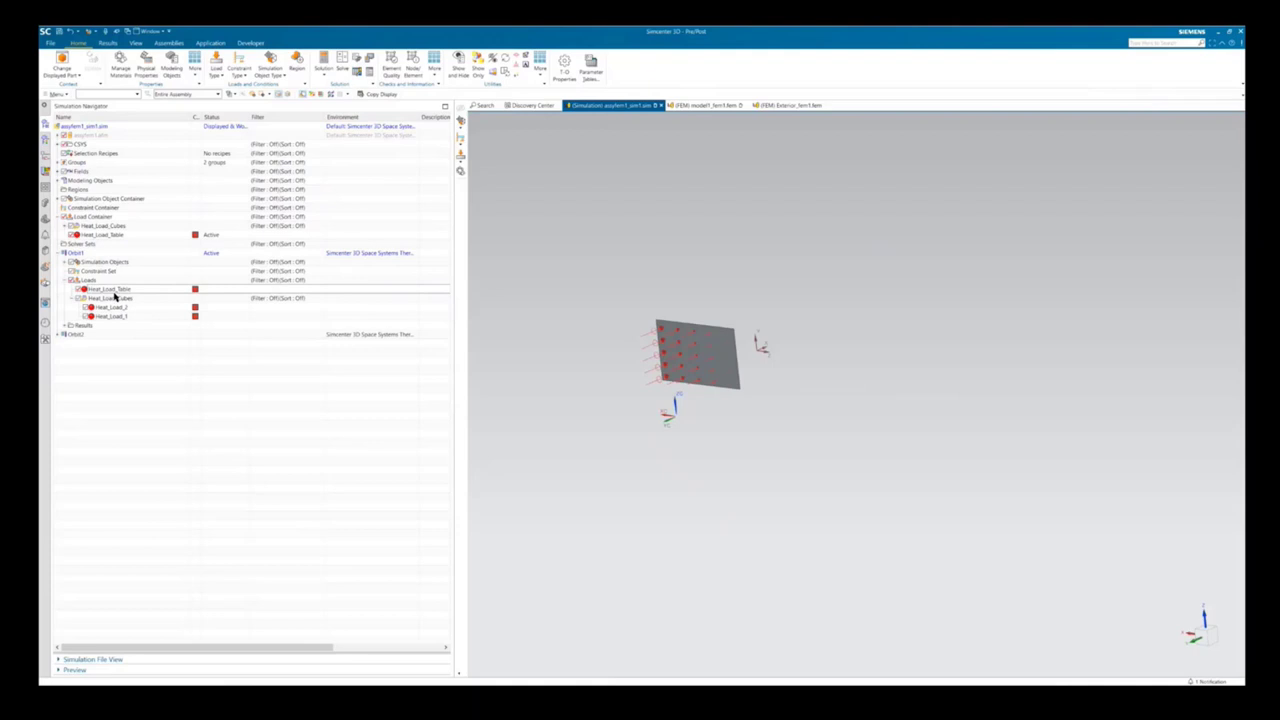
mouse_move(706, 380)
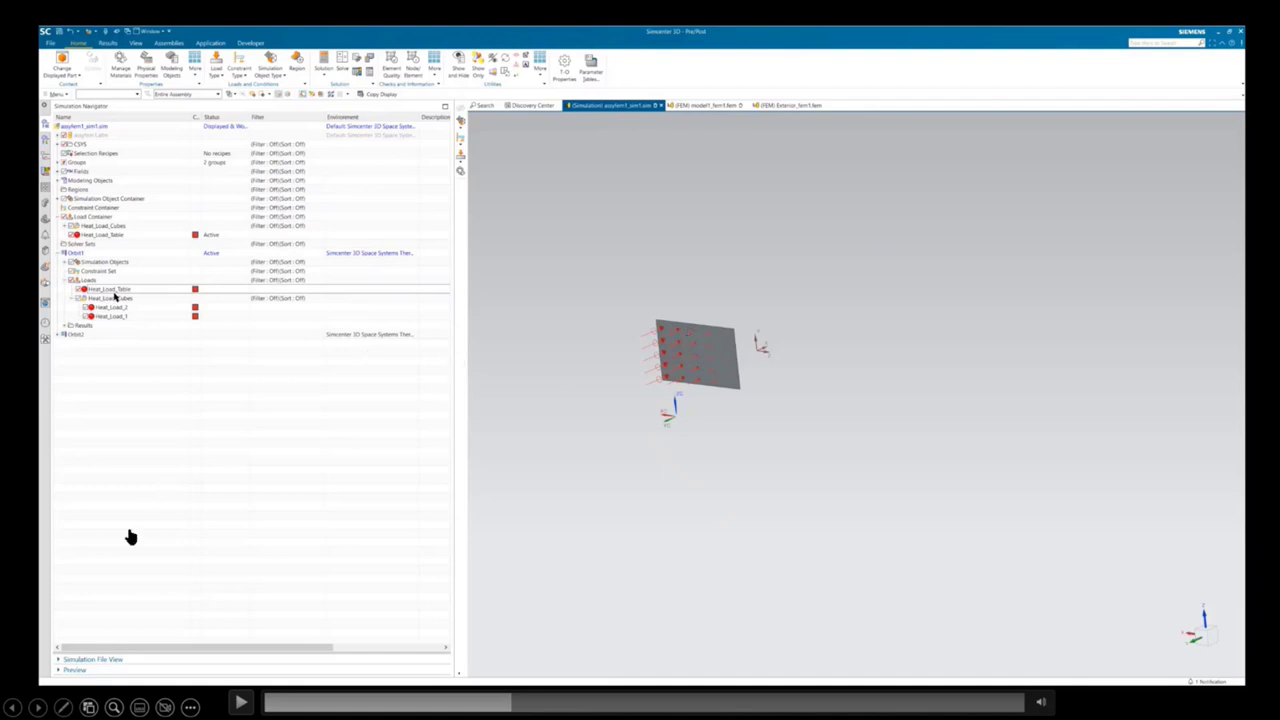
click(240, 703)
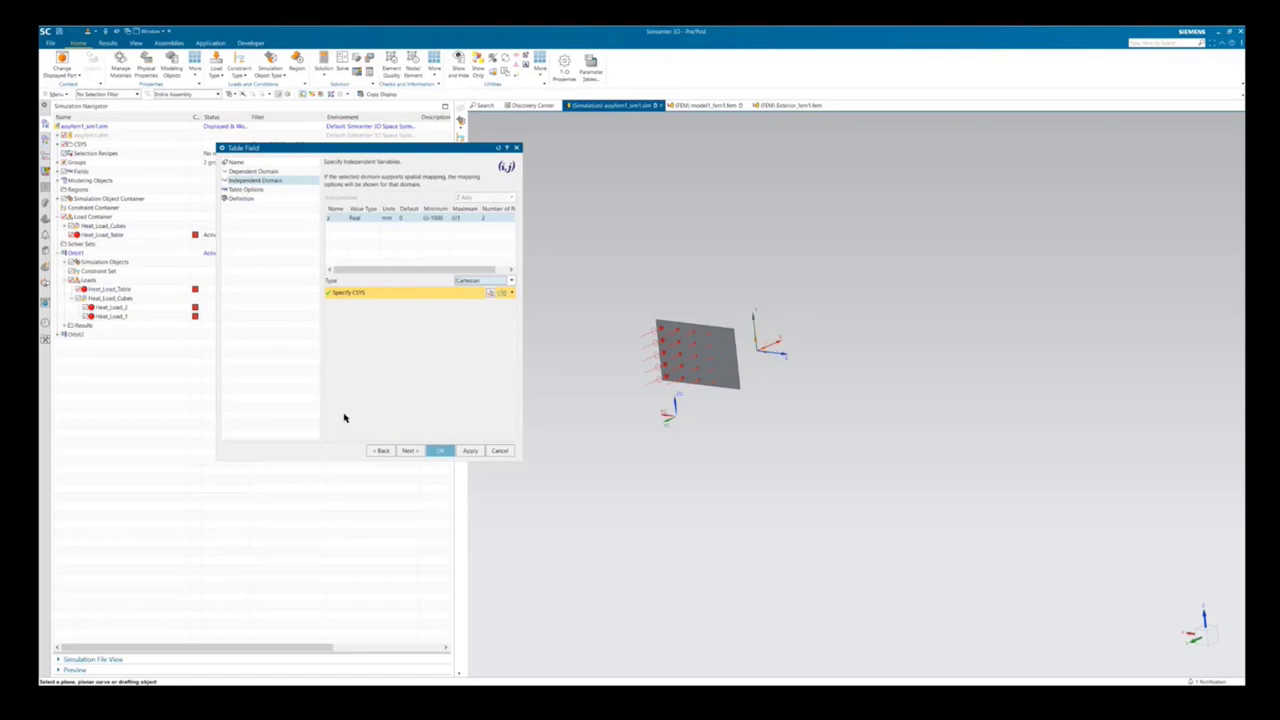
mouse_move(509, 651)
click(240, 704)
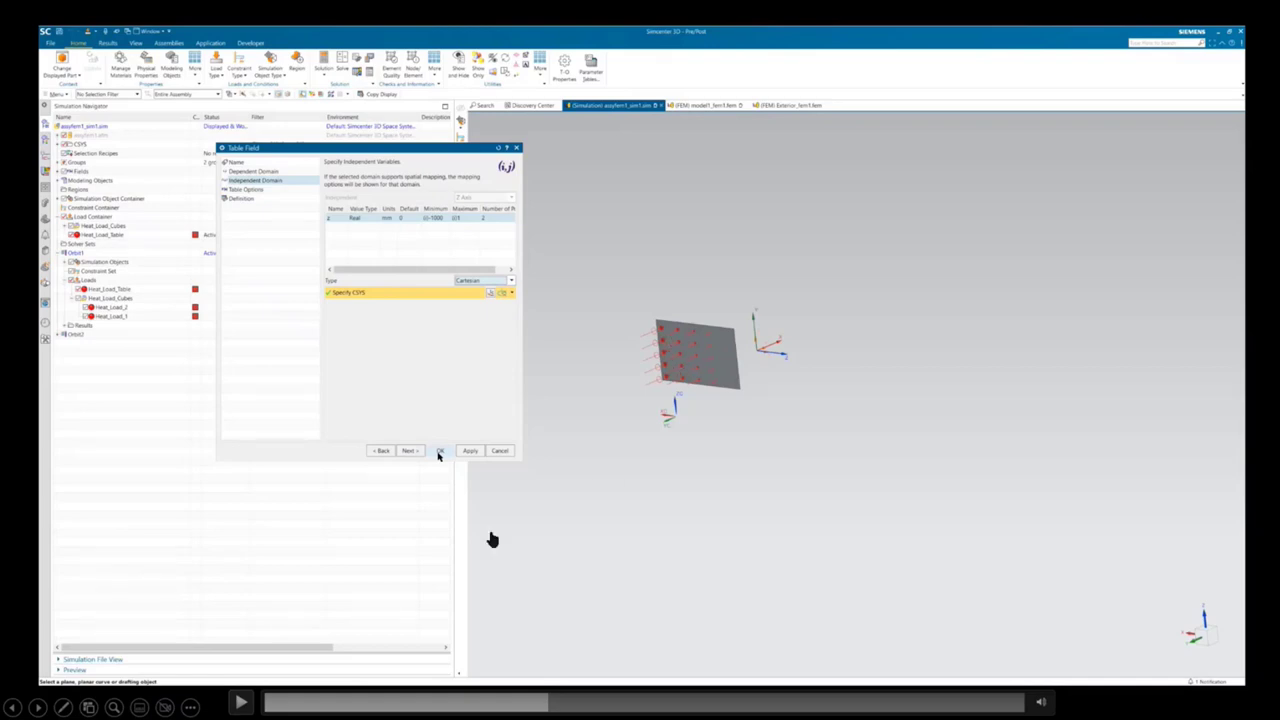
click(240, 704)
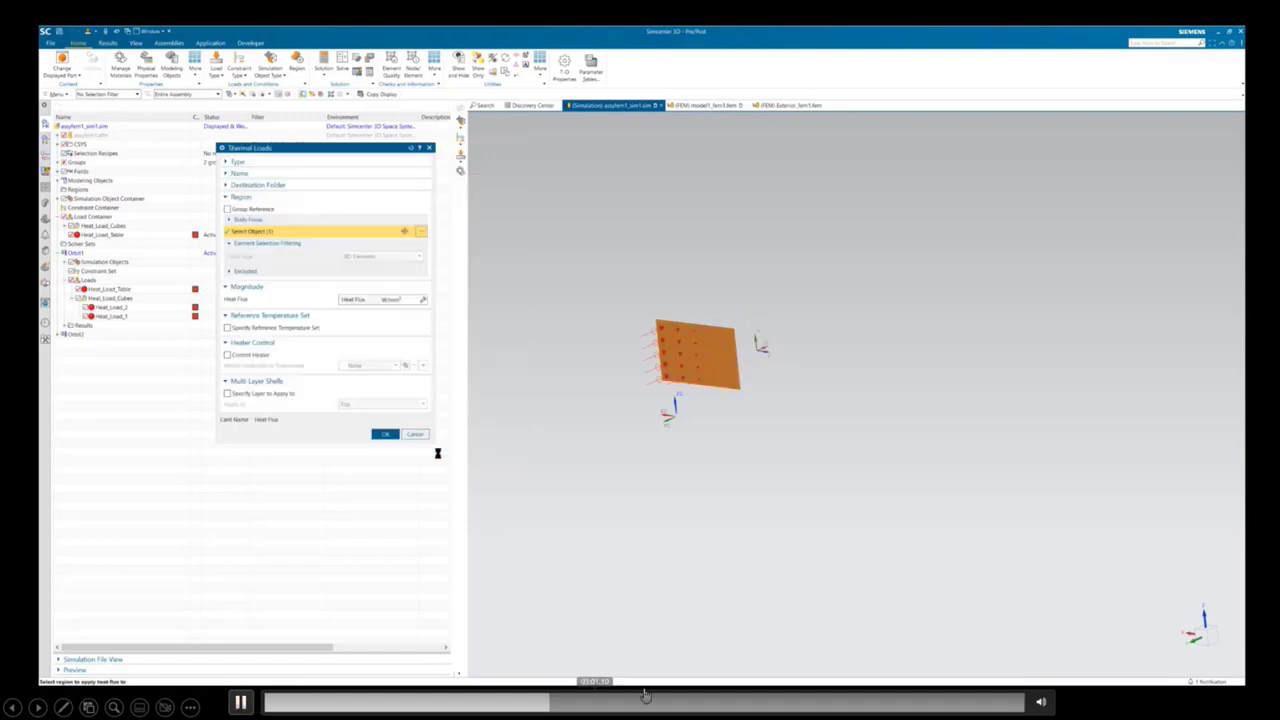
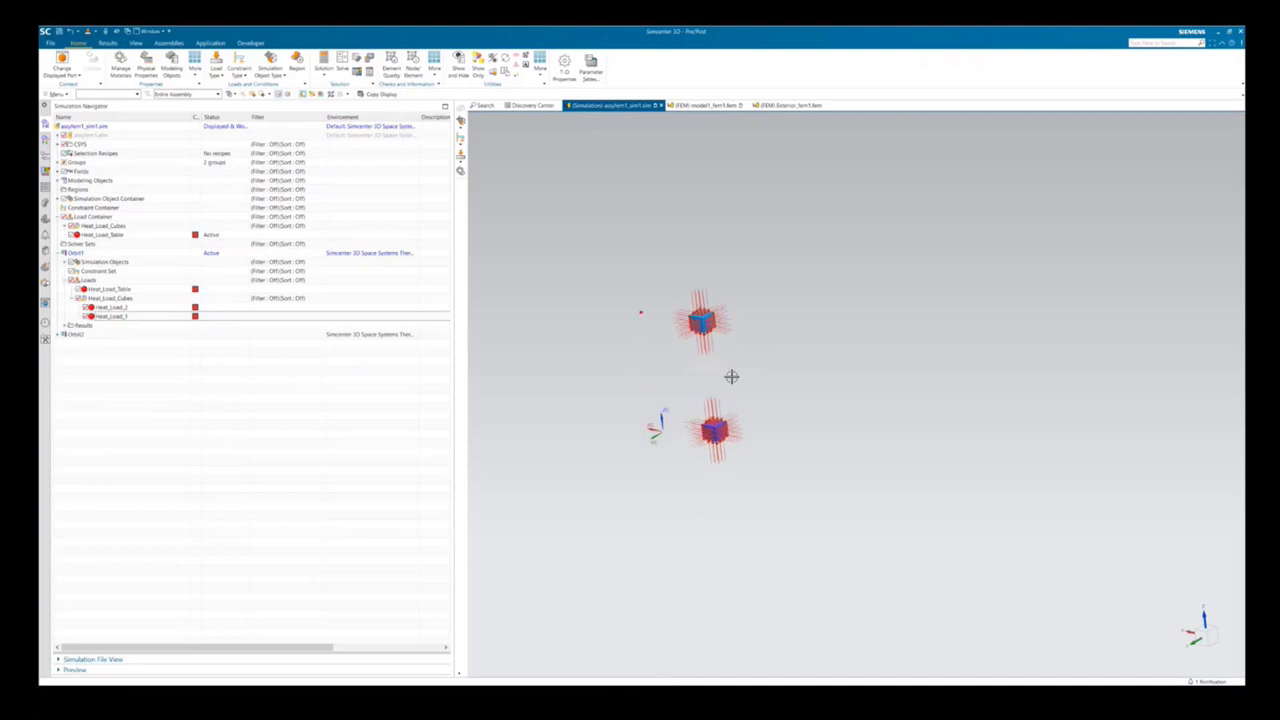
- Examine the heat load magnitudes of Heat_Load_1 and Heat_Load_2 on the two cubes without changing them
middle_drag(680, 391, 741, 406)
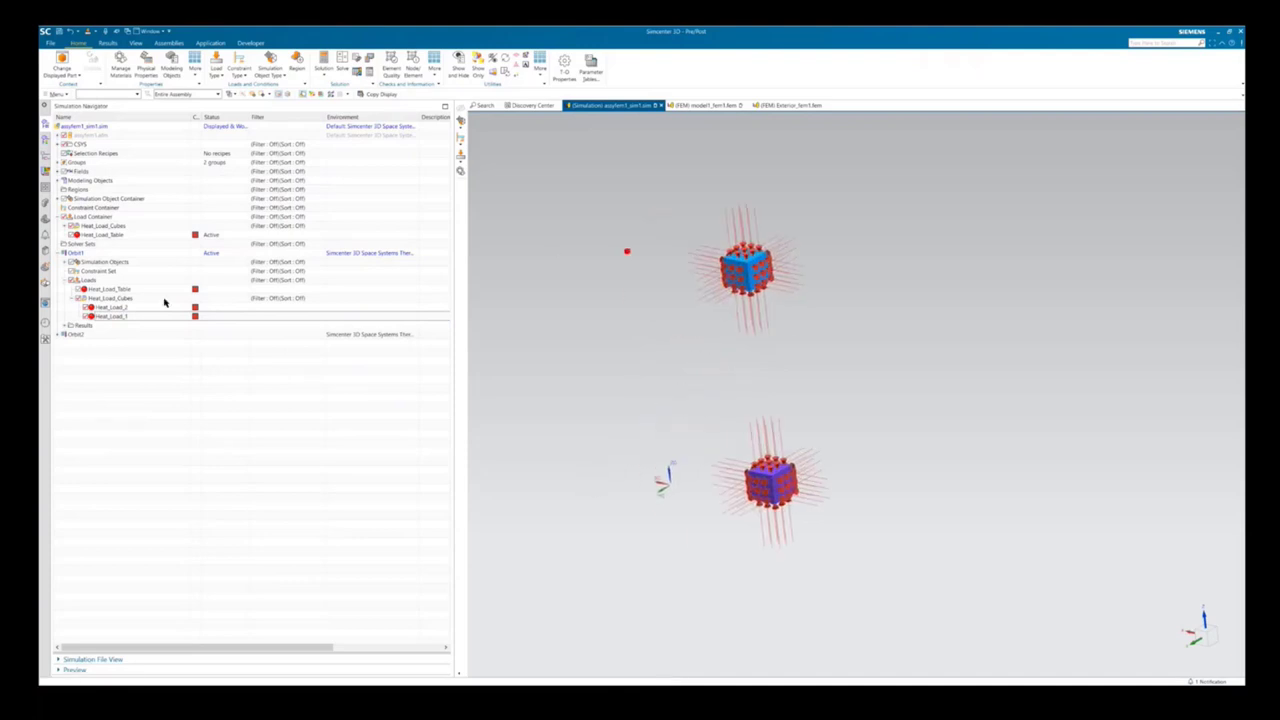
double_click(124, 317)
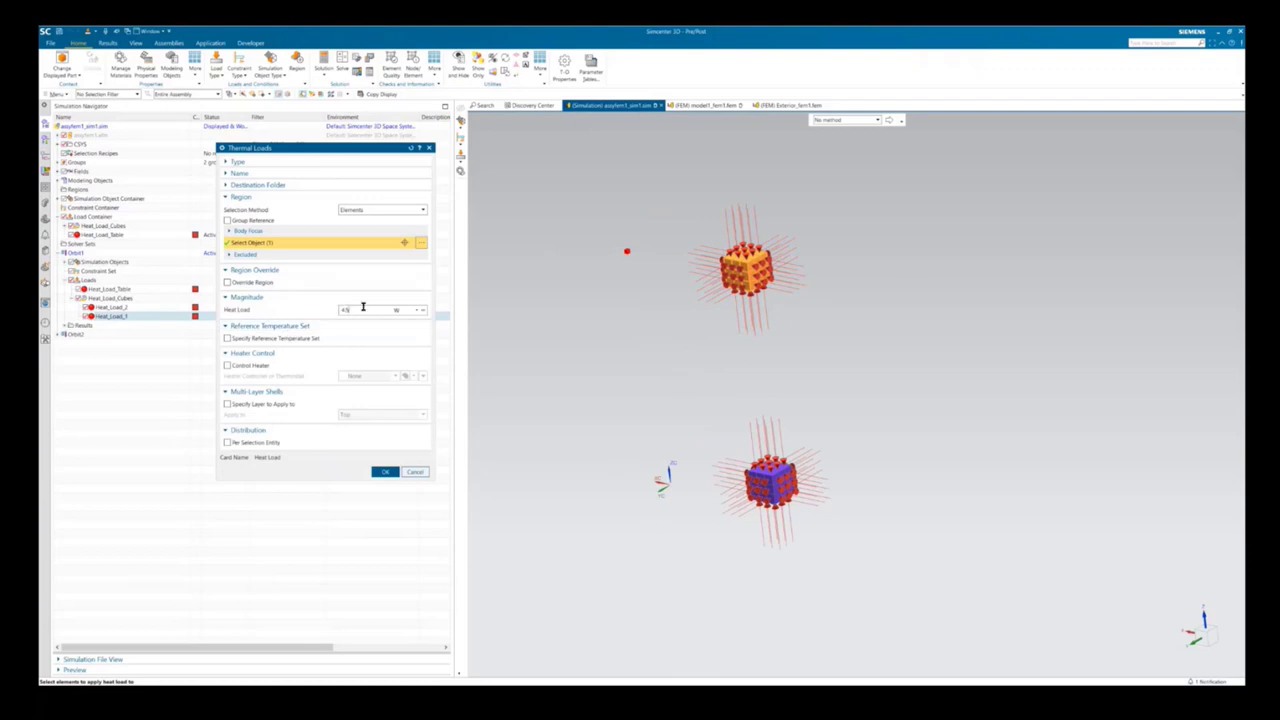
click(410, 472)
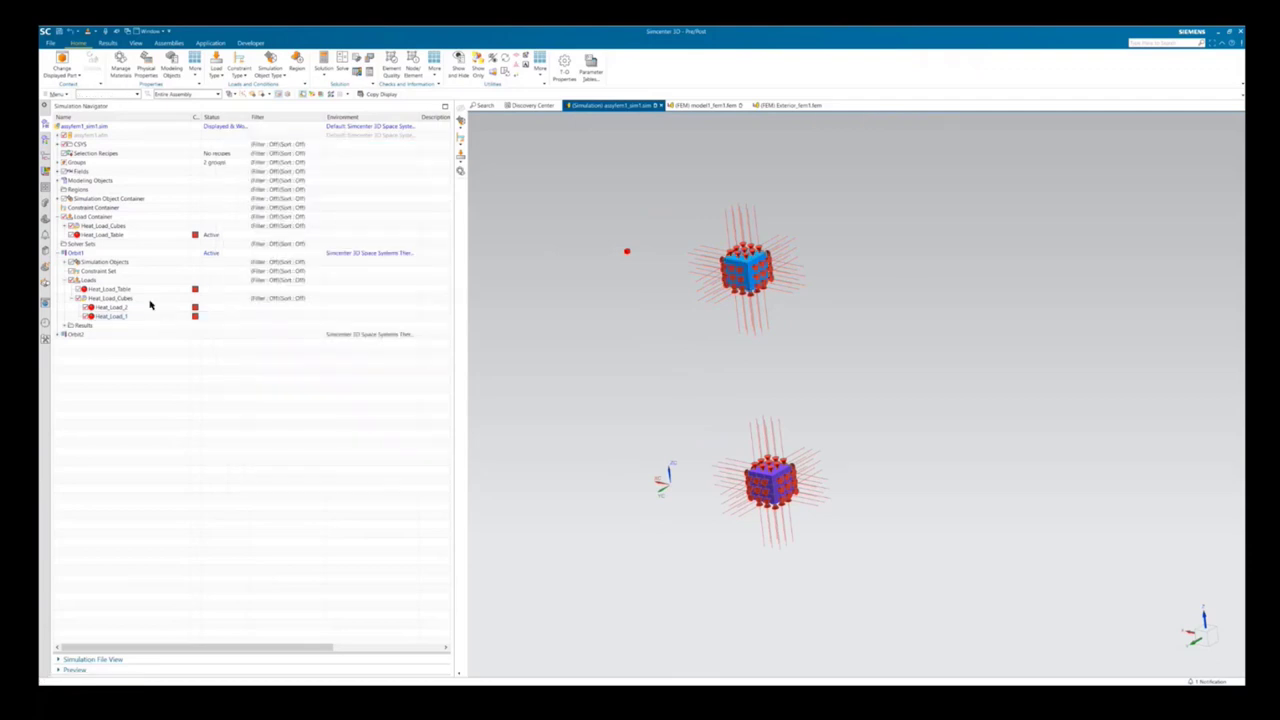
double_click(116, 307)
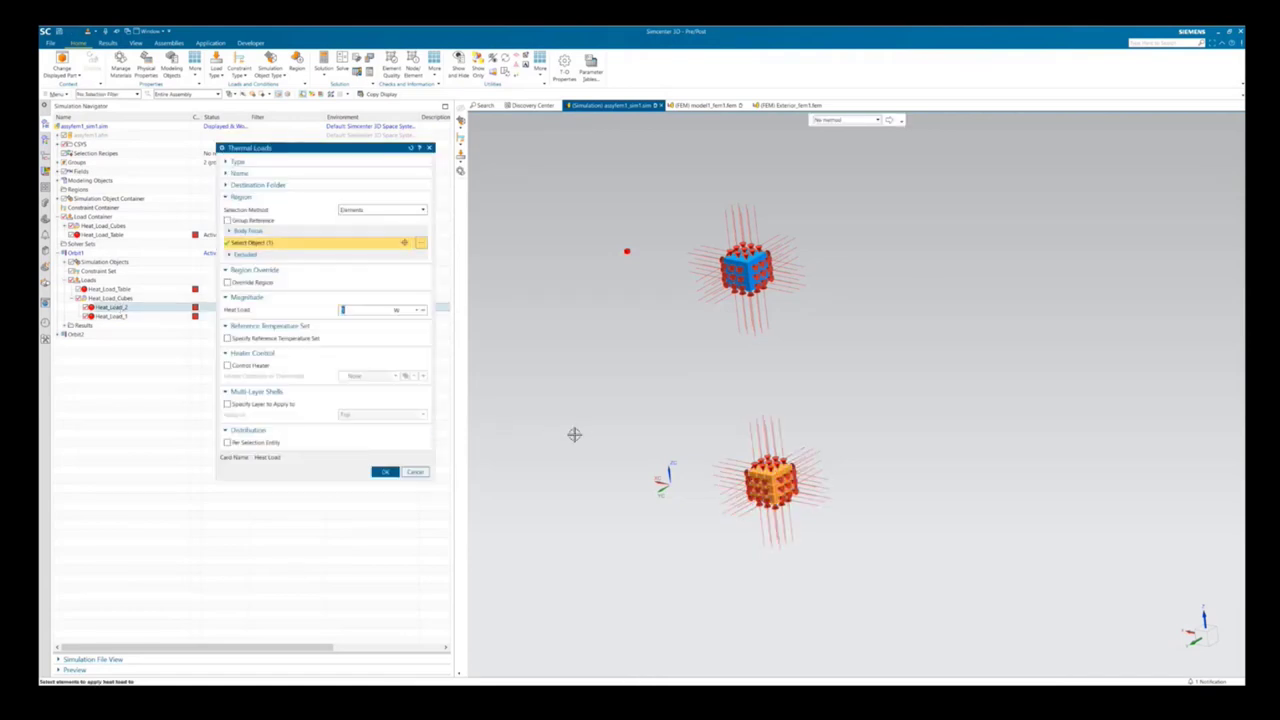
click(355, 310)
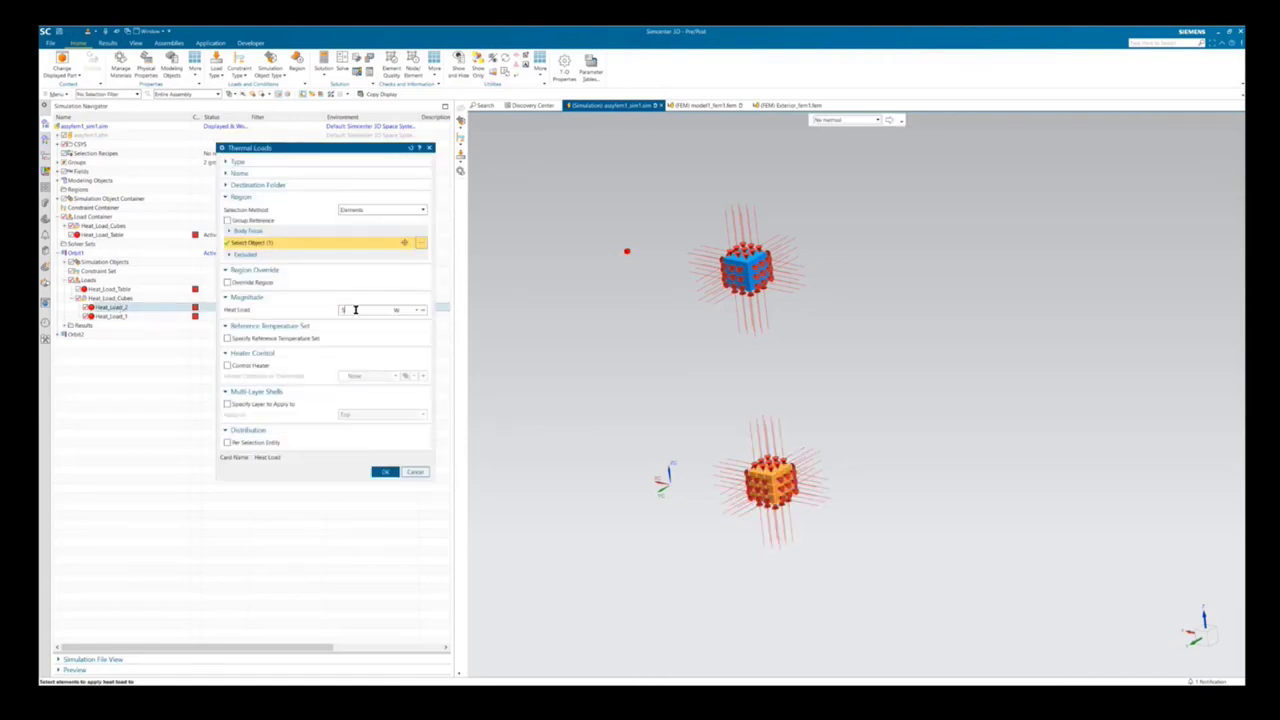
click(415, 472)
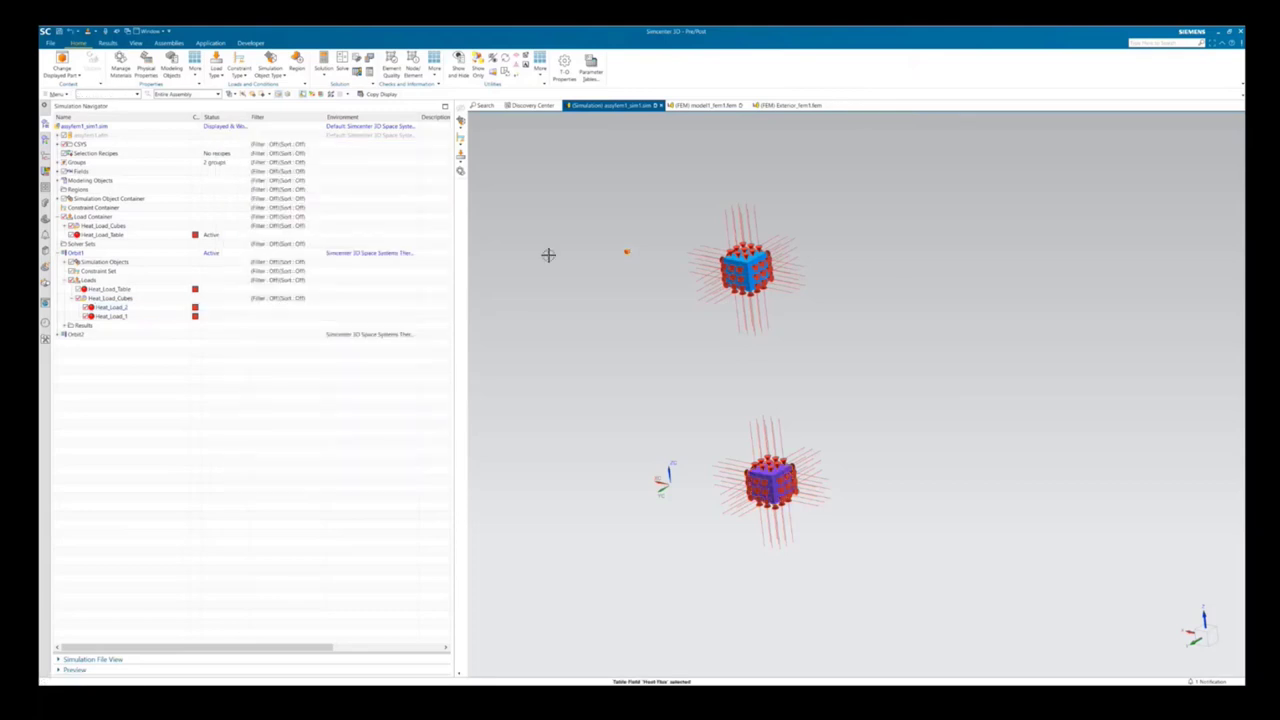
- Review the heat load expressions HL1 and HL2 in the list of expressions
key(ctrl+e)
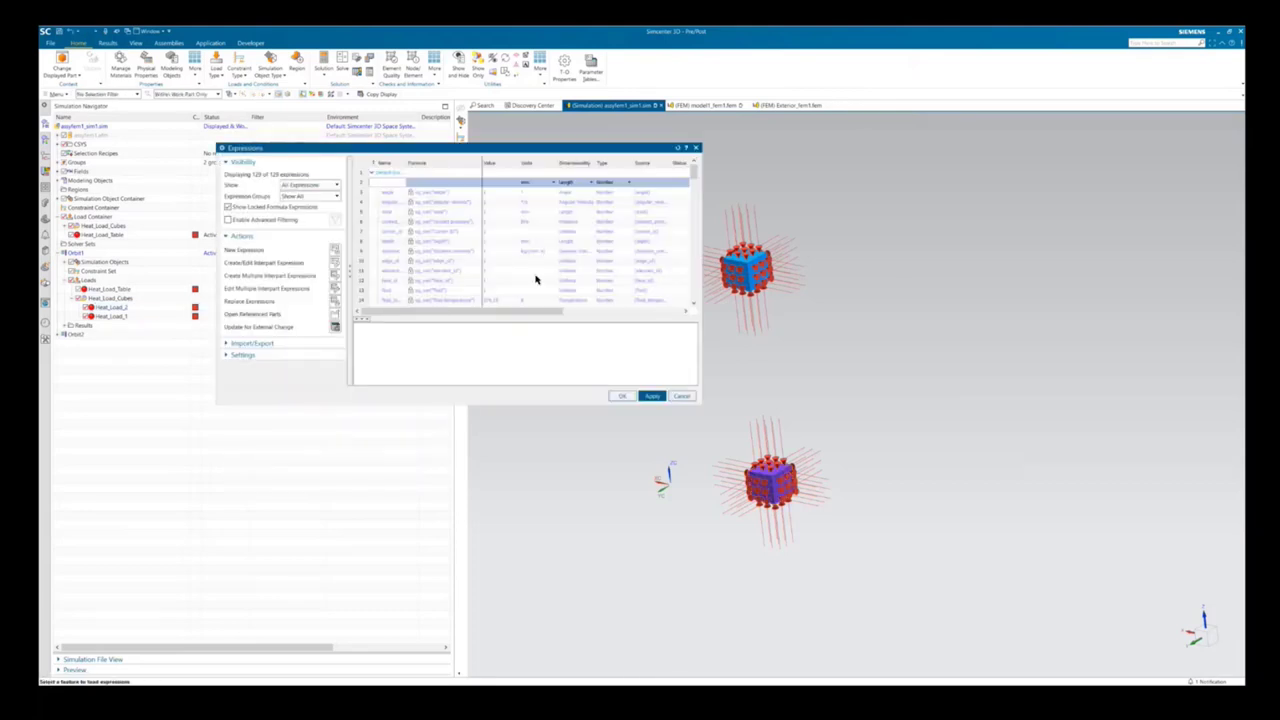
scroll(400, 240, down, 3)
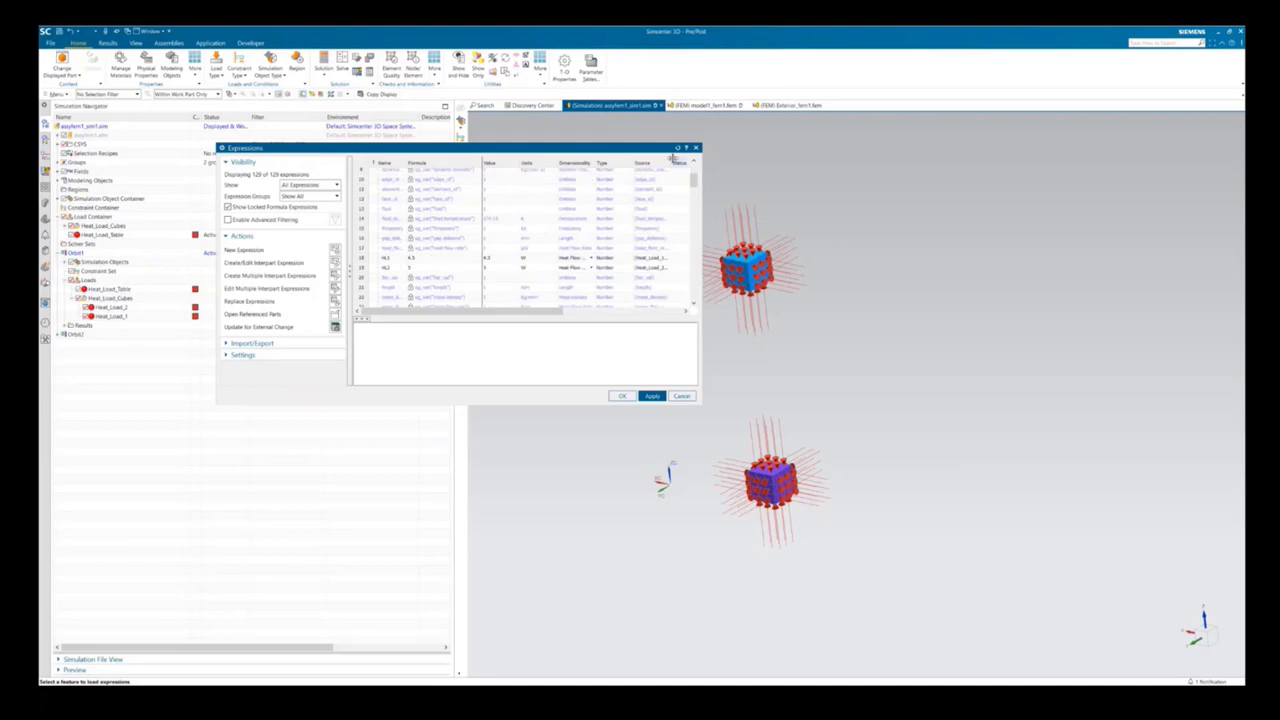
drag(675, 160, 694, 173)
click(620, 396)
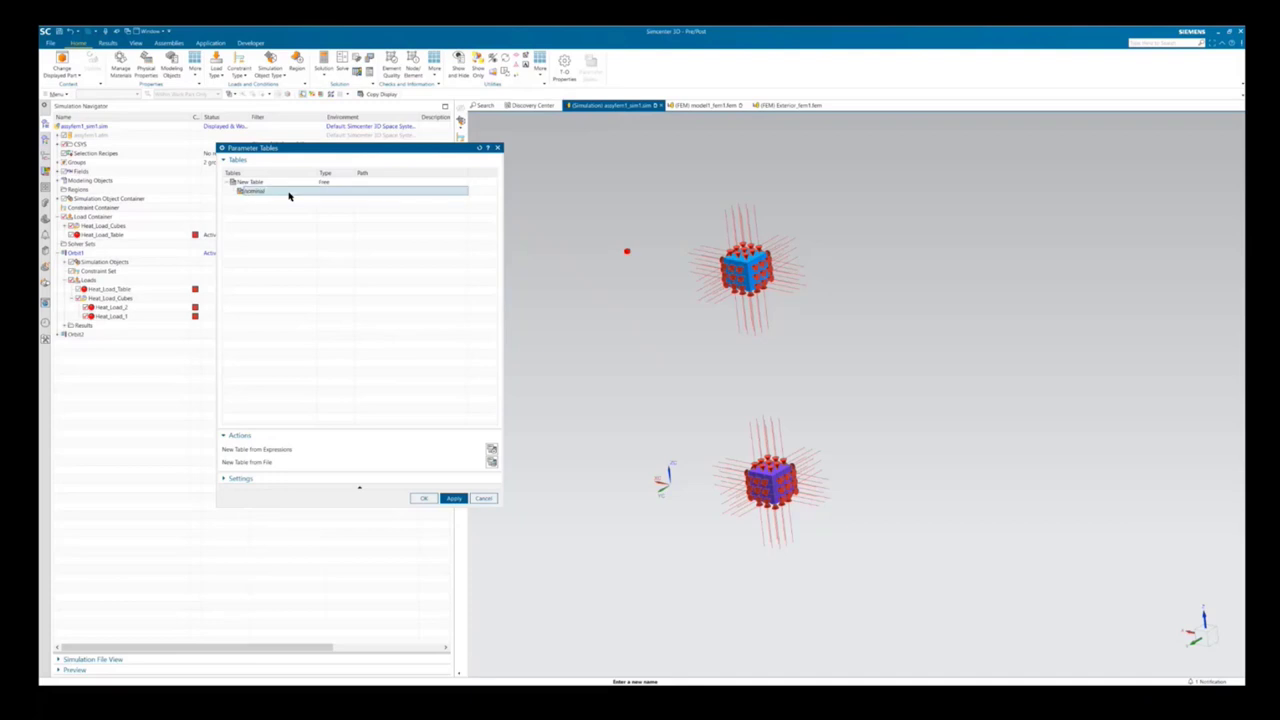
- Add two configurations named max_power and min_power to the new parameter table
right_click(271, 185)
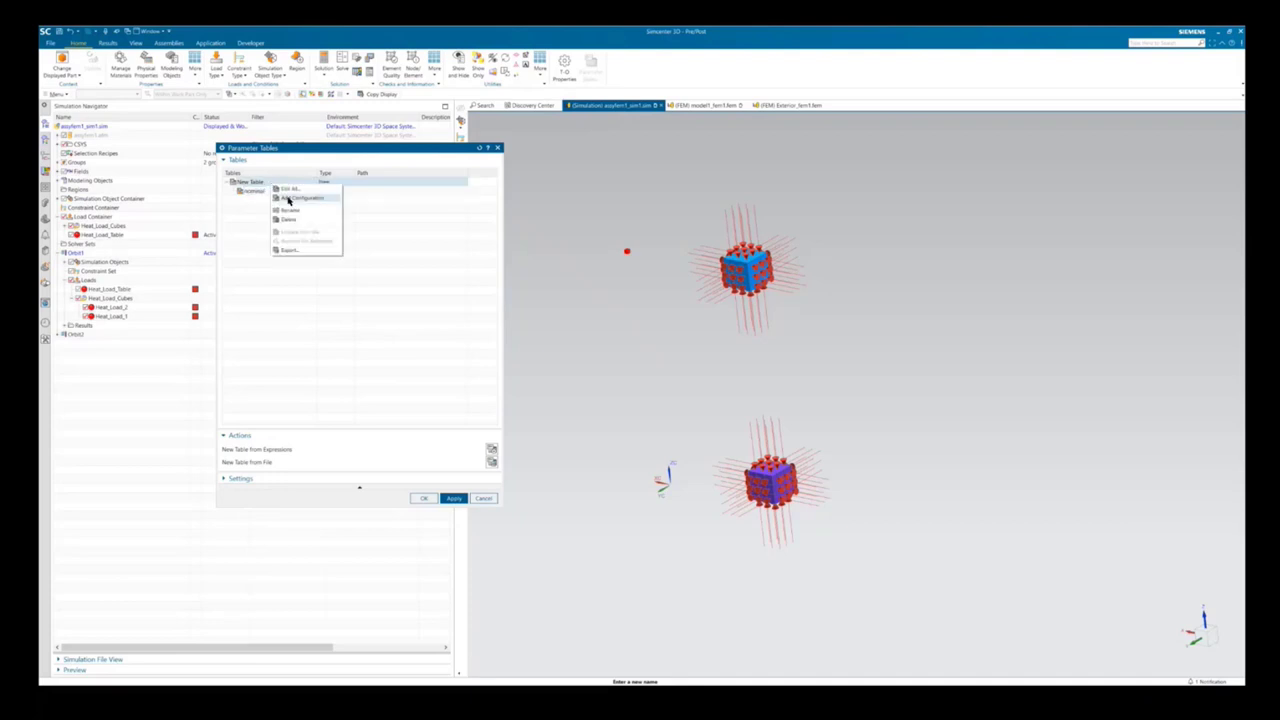
click(289, 199)
text(max_power)
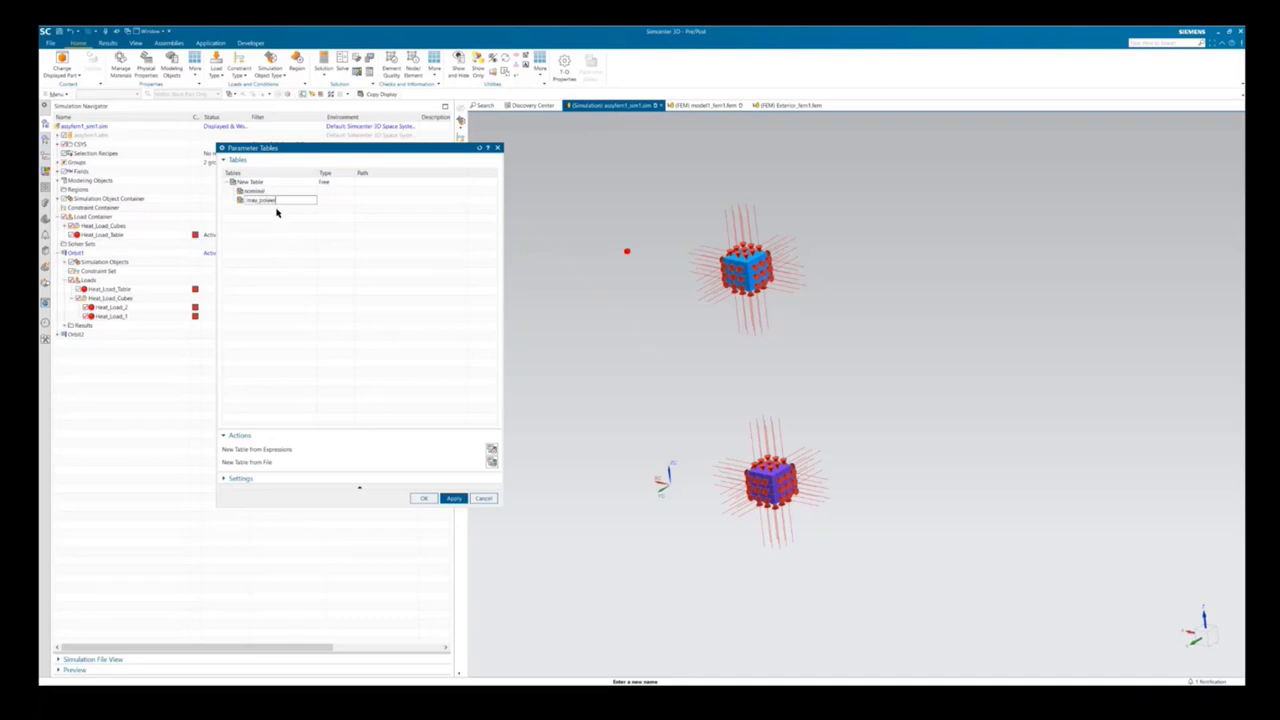
key(Return)
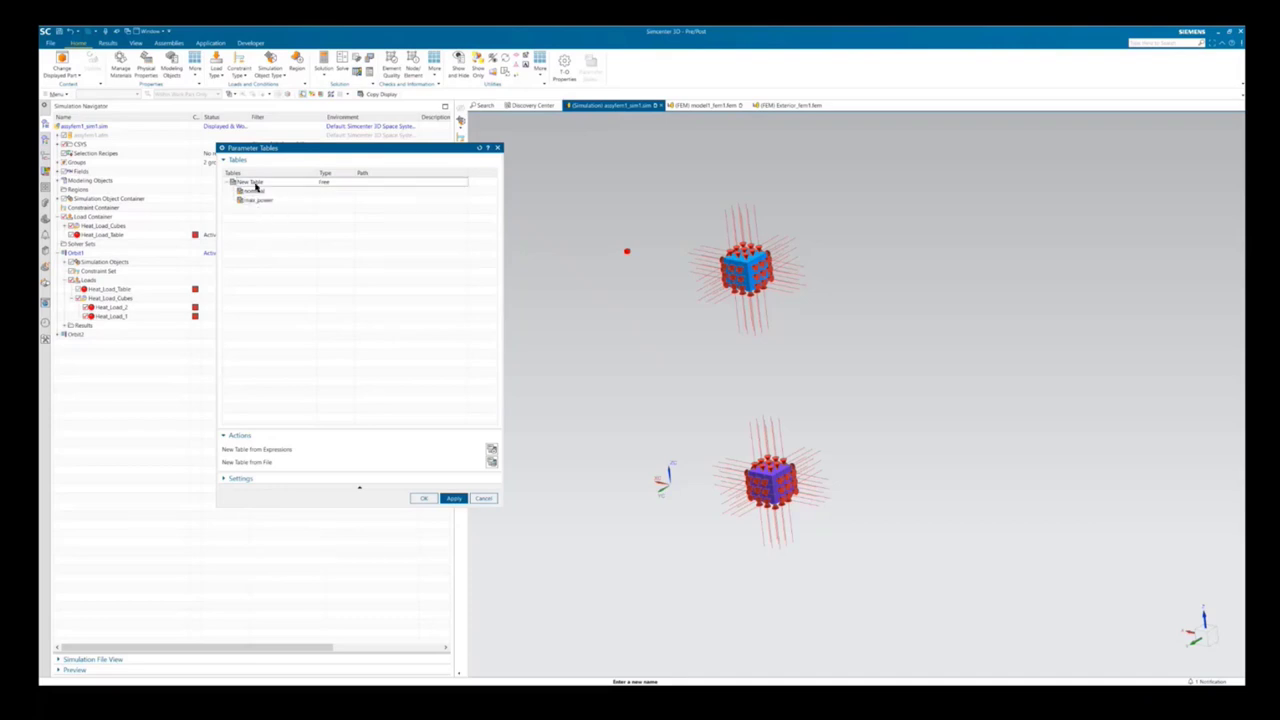
right_click(256, 185)
click(268, 199)
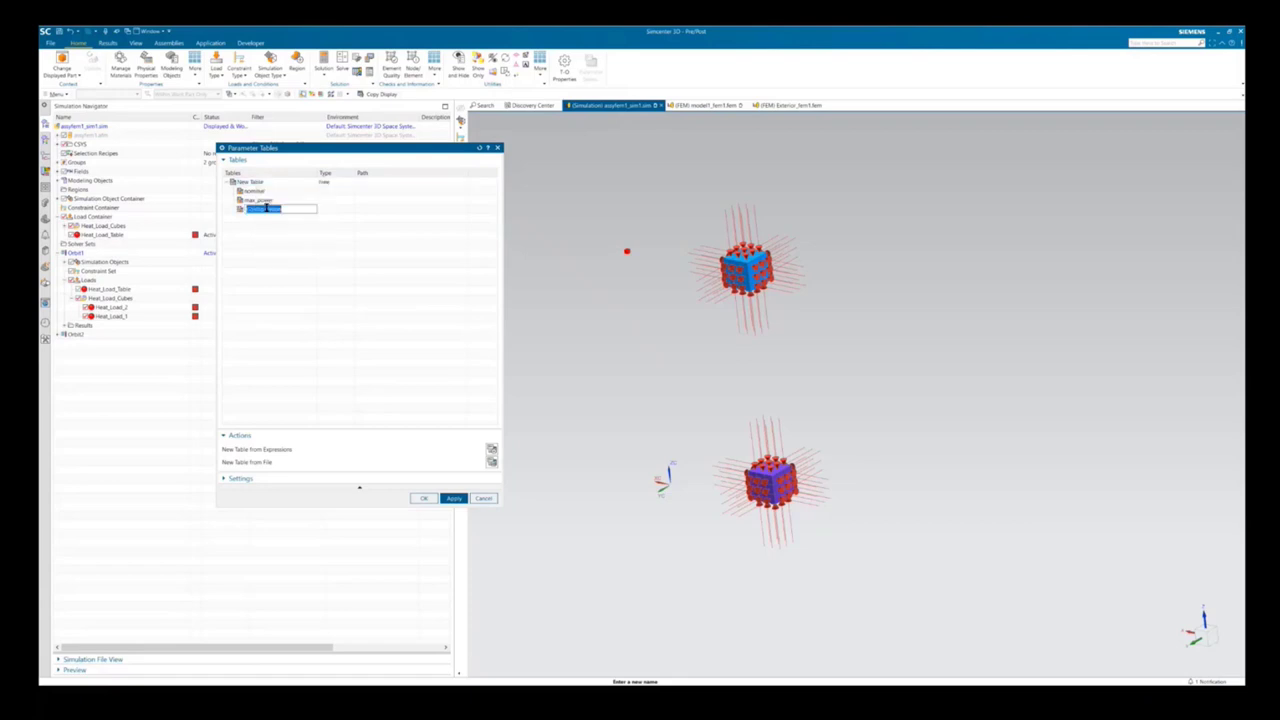
text(min_power)
key(Return)
- Edit the max_power configuration of the parameter table, setting the HL1 heat load to 8 W
right_click(275, 204)
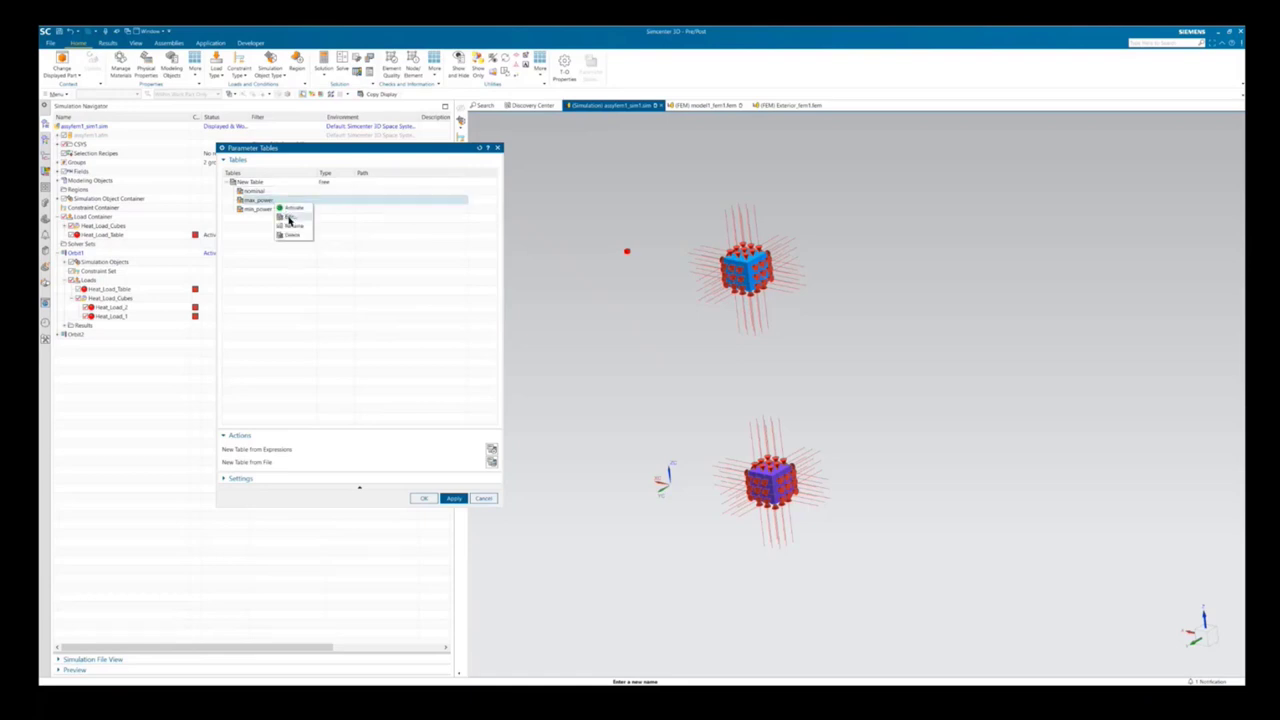
click(289, 216)
click(351, 174)
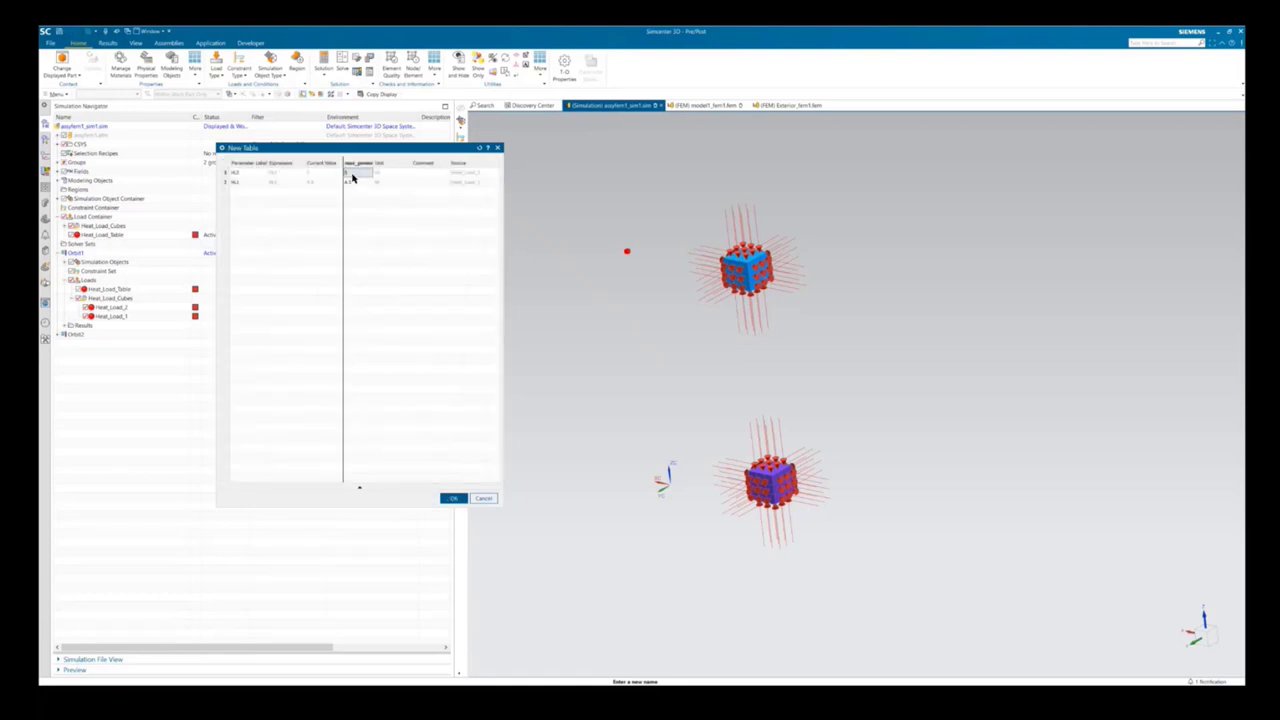
click(358, 175)
click(360, 182)
text(8)
click(447, 499)
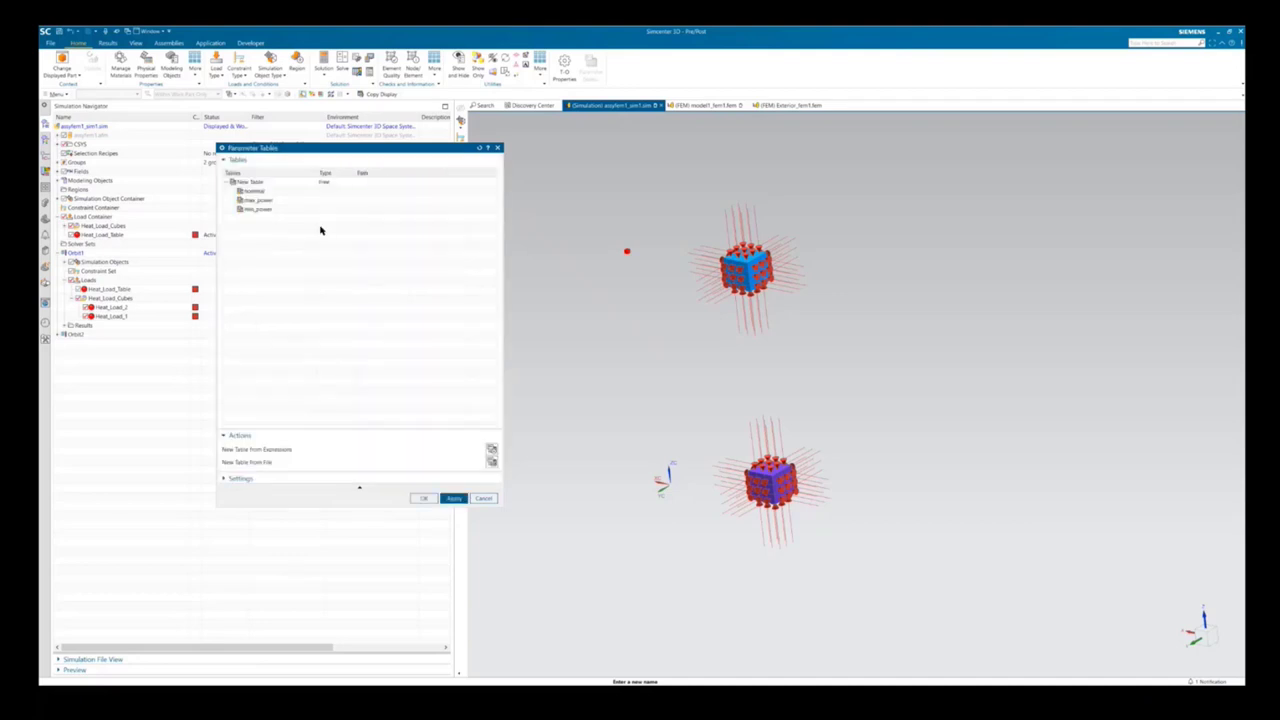
- Edit the min_power configuration of the parameter table, entering new values for the HL2 and HL1 heat loads
right_click(265, 215)
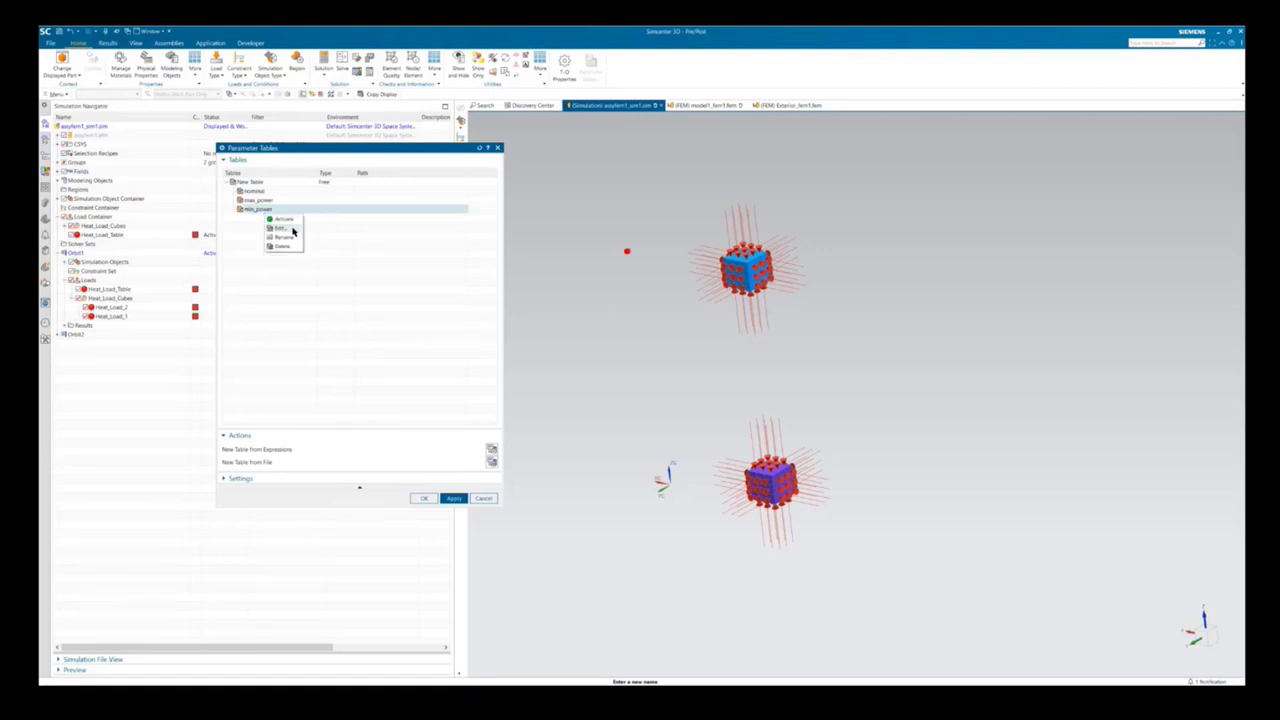
click(292, 231)
click(348, 174)
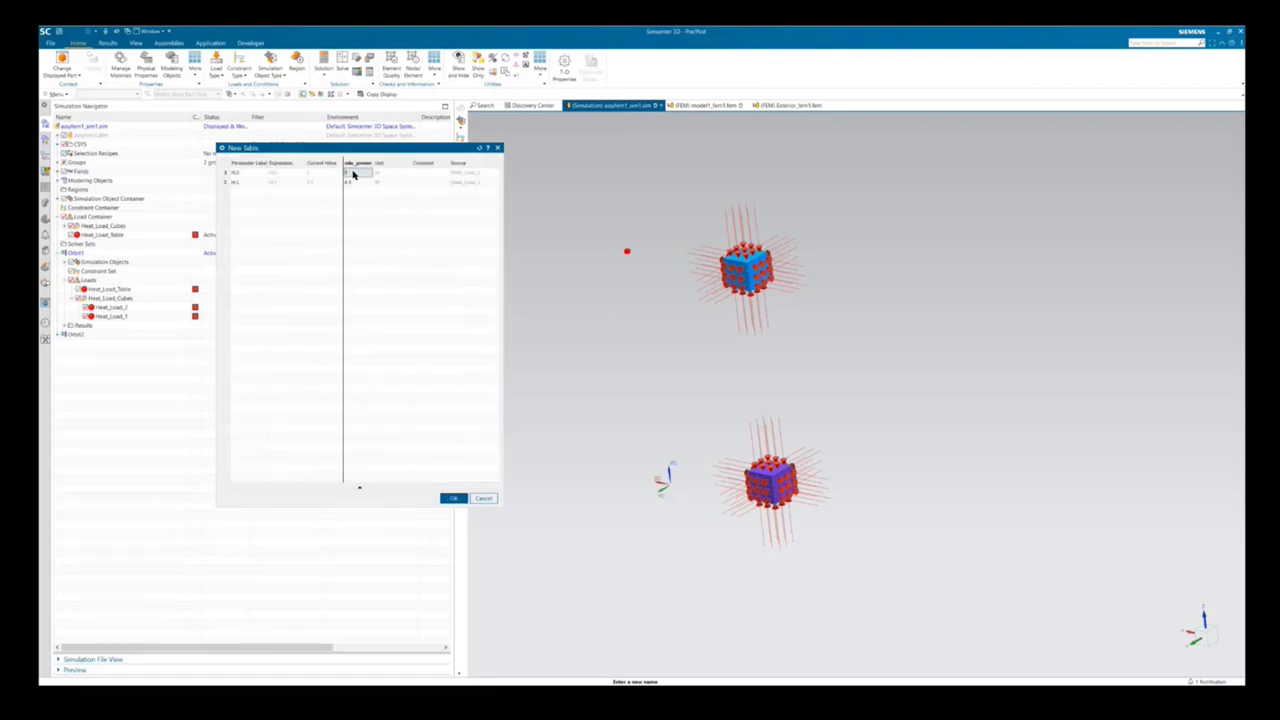
click(352, 175)
click(354, 183)
click(358, 184)
click(455, 498)
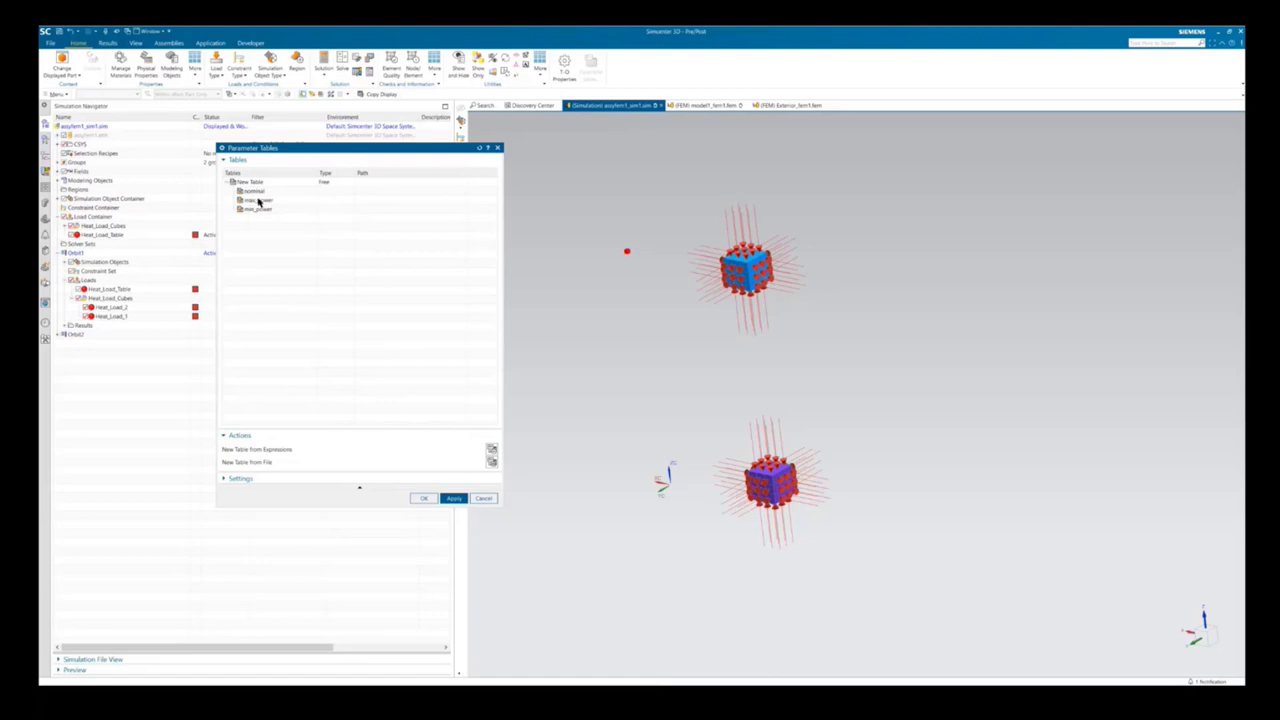
- Activate the min_power configuration of the parameter table and accept the change
right_click(258, 202)
key(Escape)
right_click(253, 210)
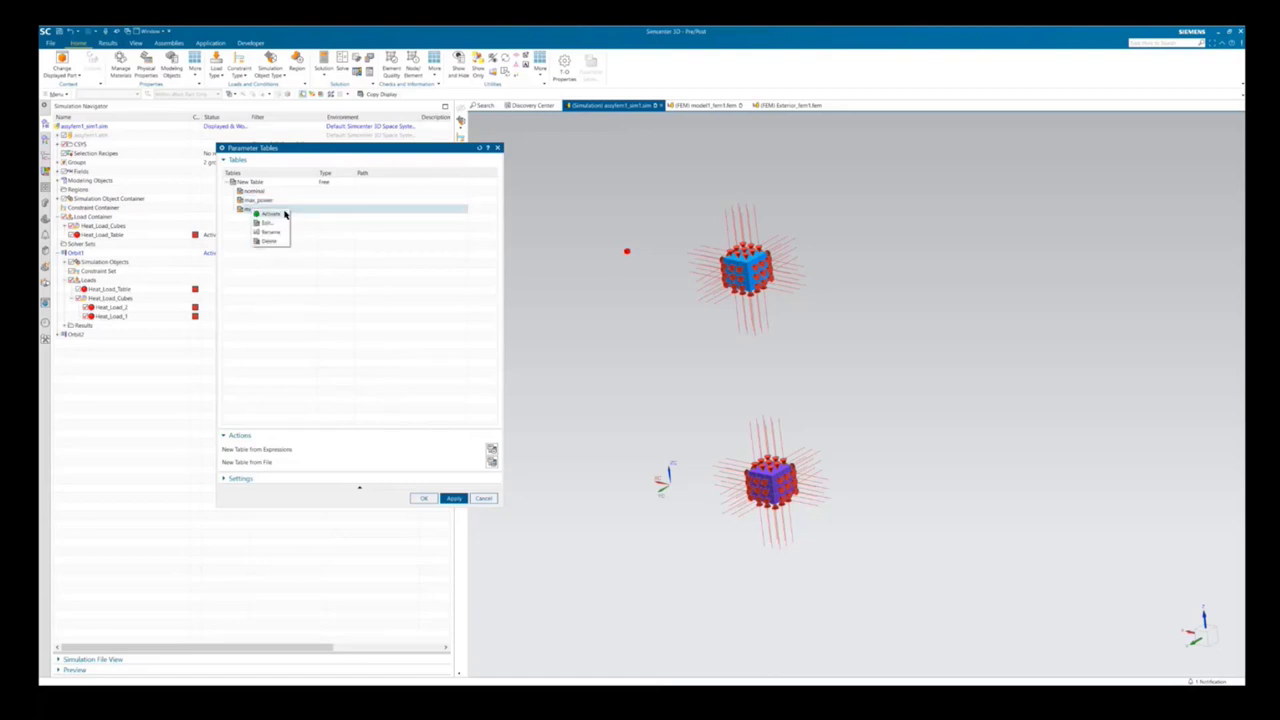
click(284, 214)
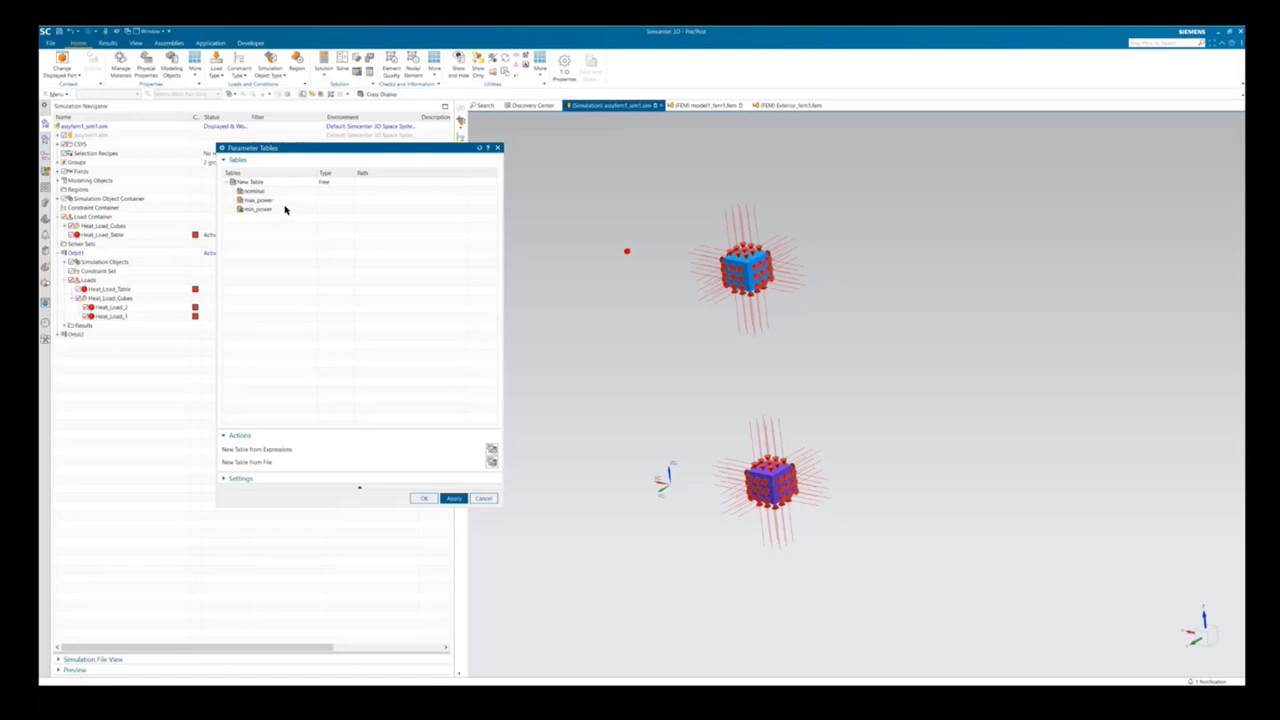
click(421, 499)
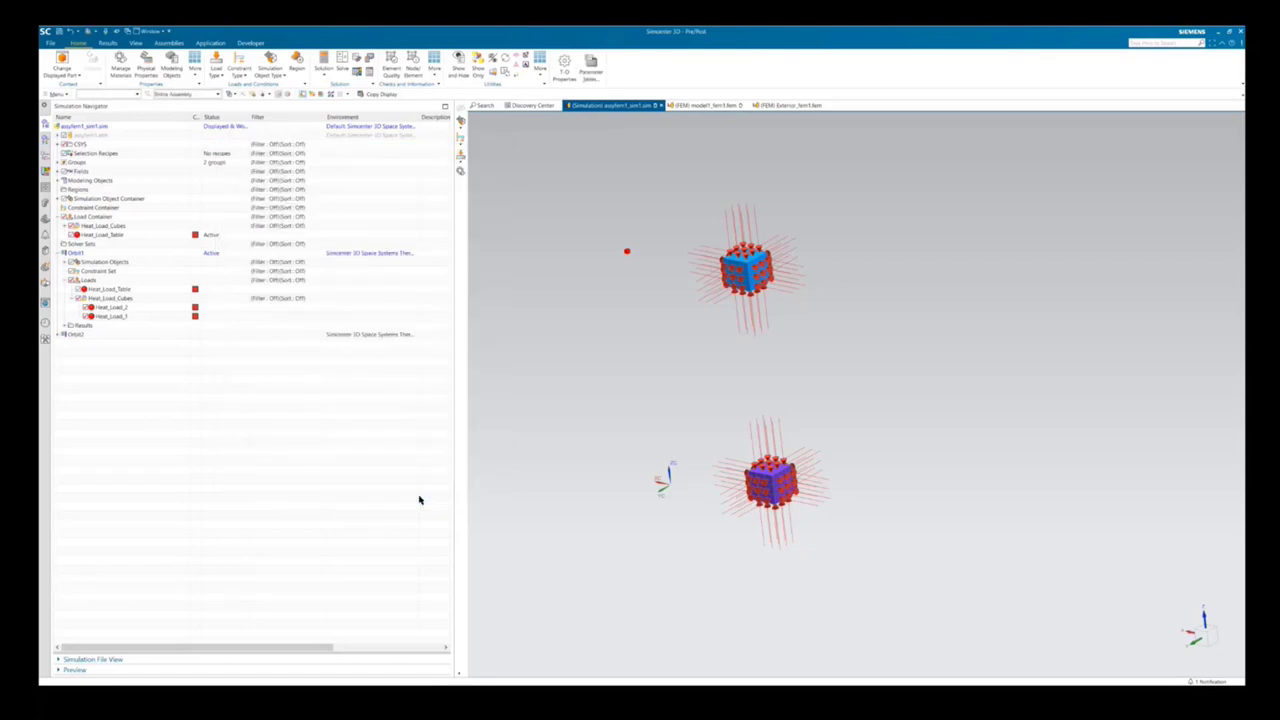
- Check the heat load magnitudes of Heat_Load_1 and Heat_Load_2 under the active configuration without changing them
right_click(131, 316)
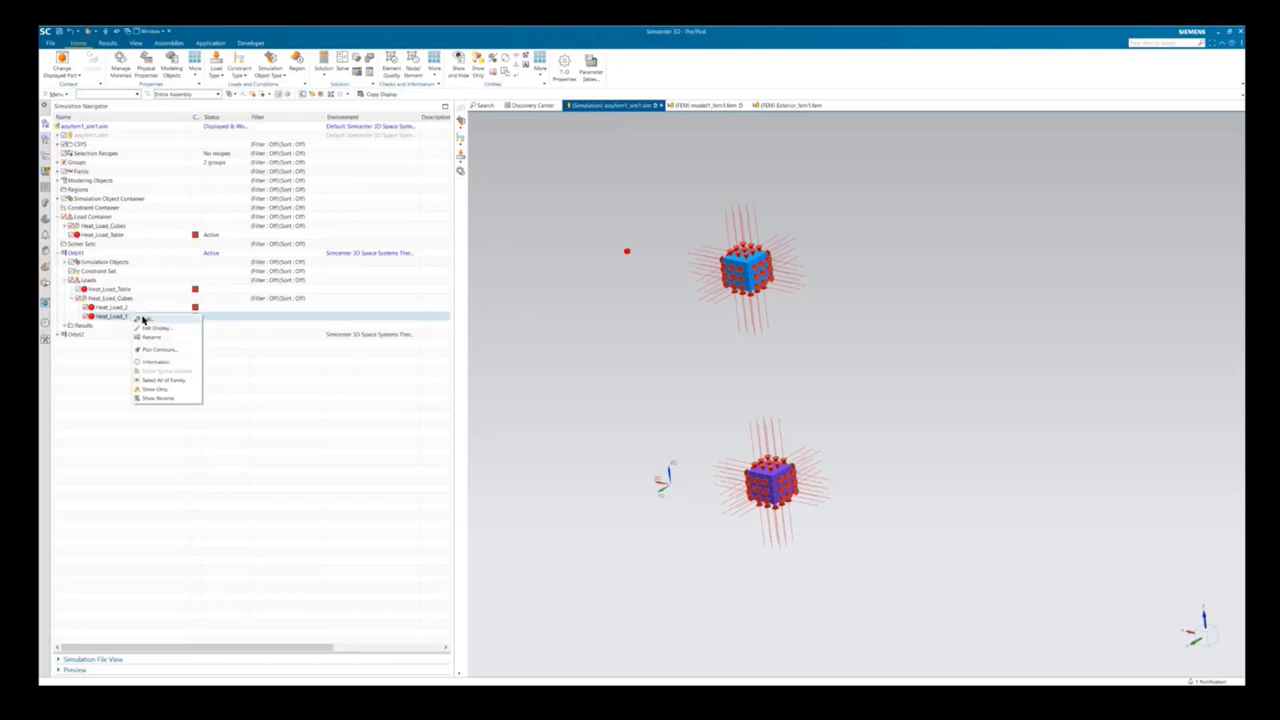
click(150, 320)
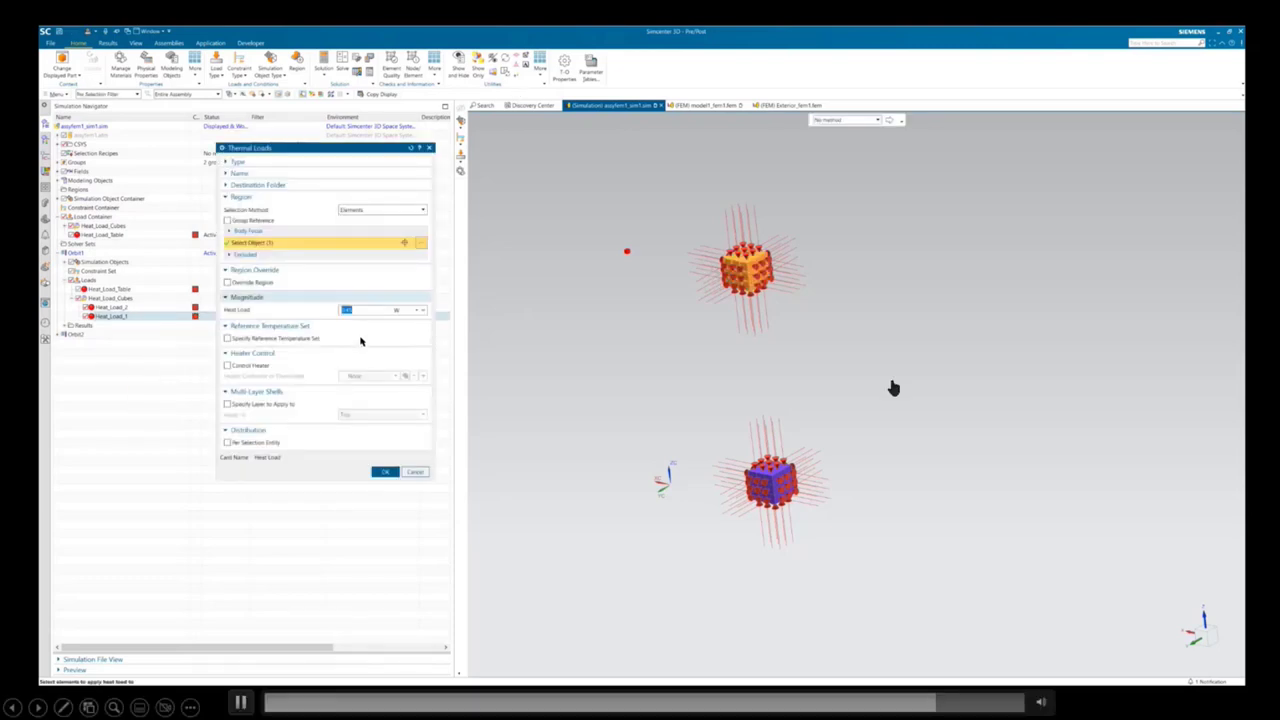
click(413, 471)
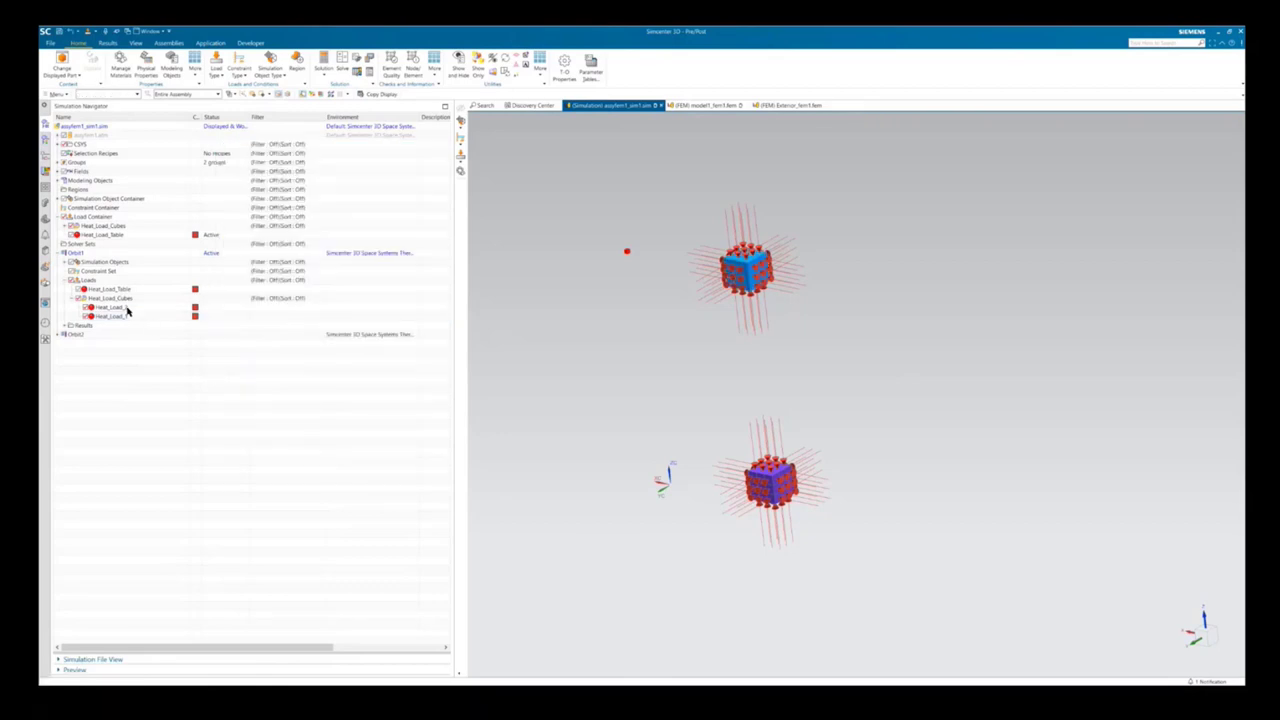
right_click(126, 308)
click(145, 311)
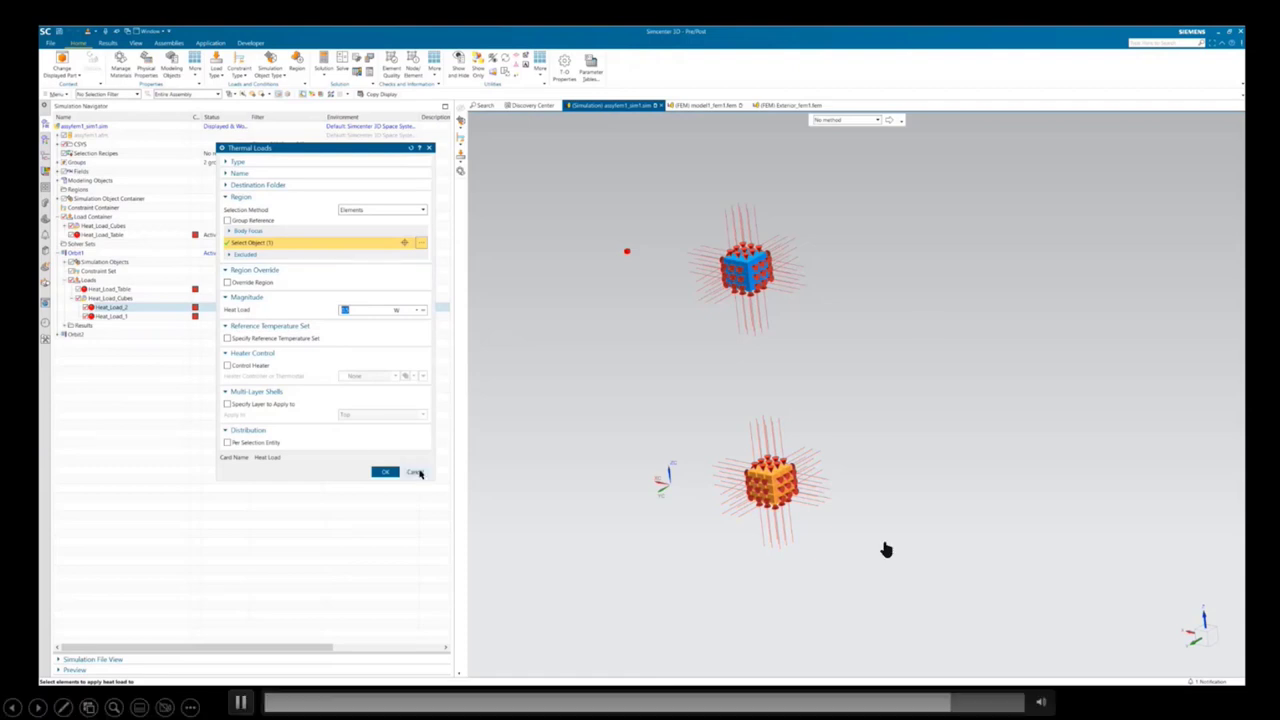
click(417, 472)
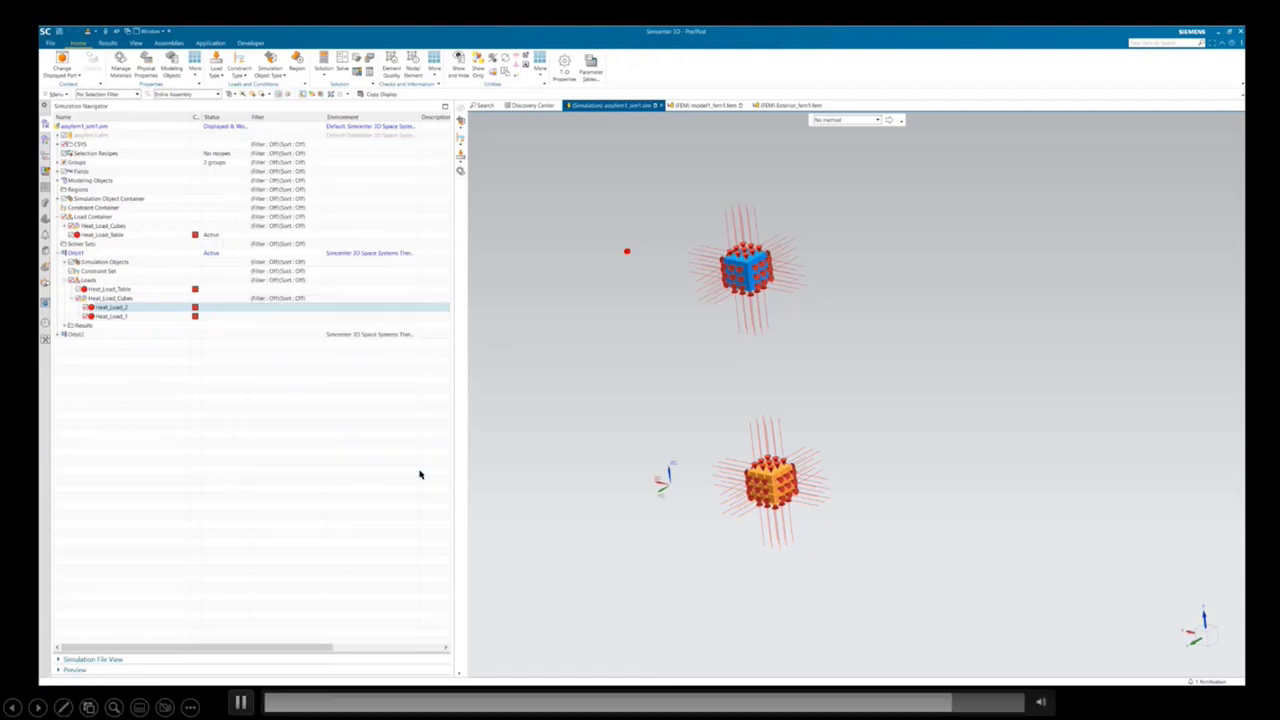
- Show the prerequisite solutions chain in the solve options of the Orbit2 solution
click(65, 282)
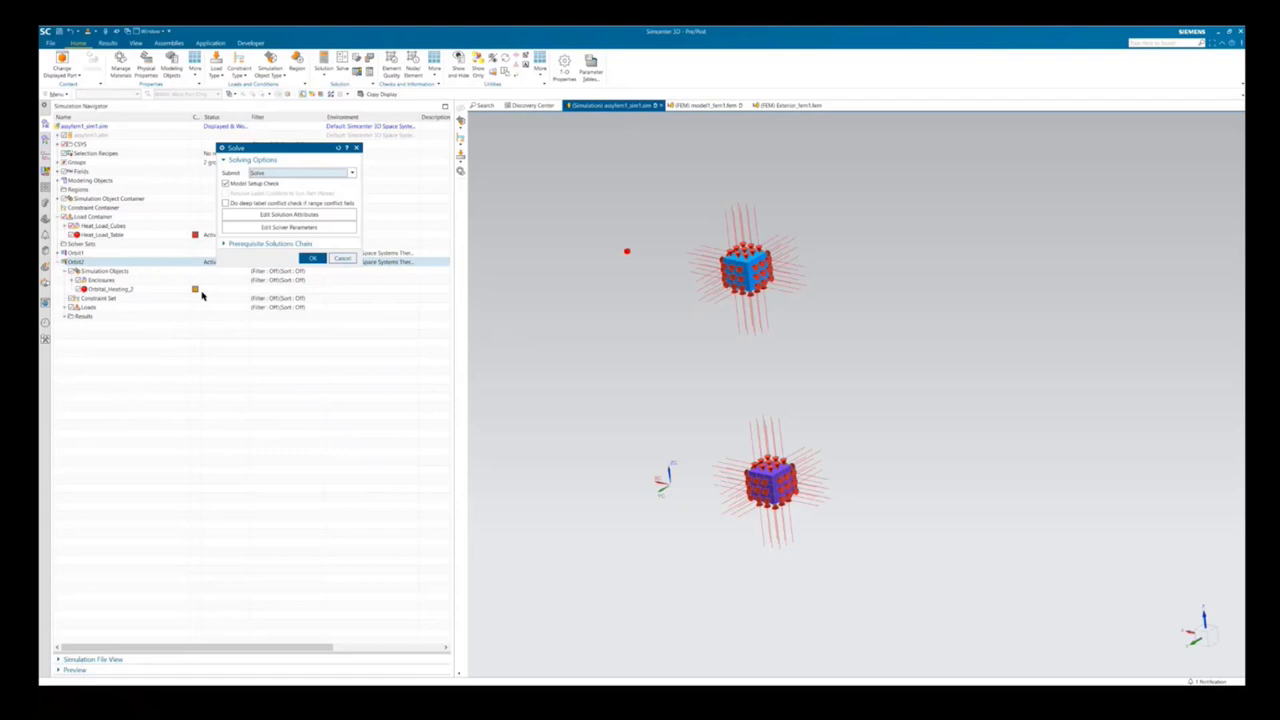
click(230, 246)
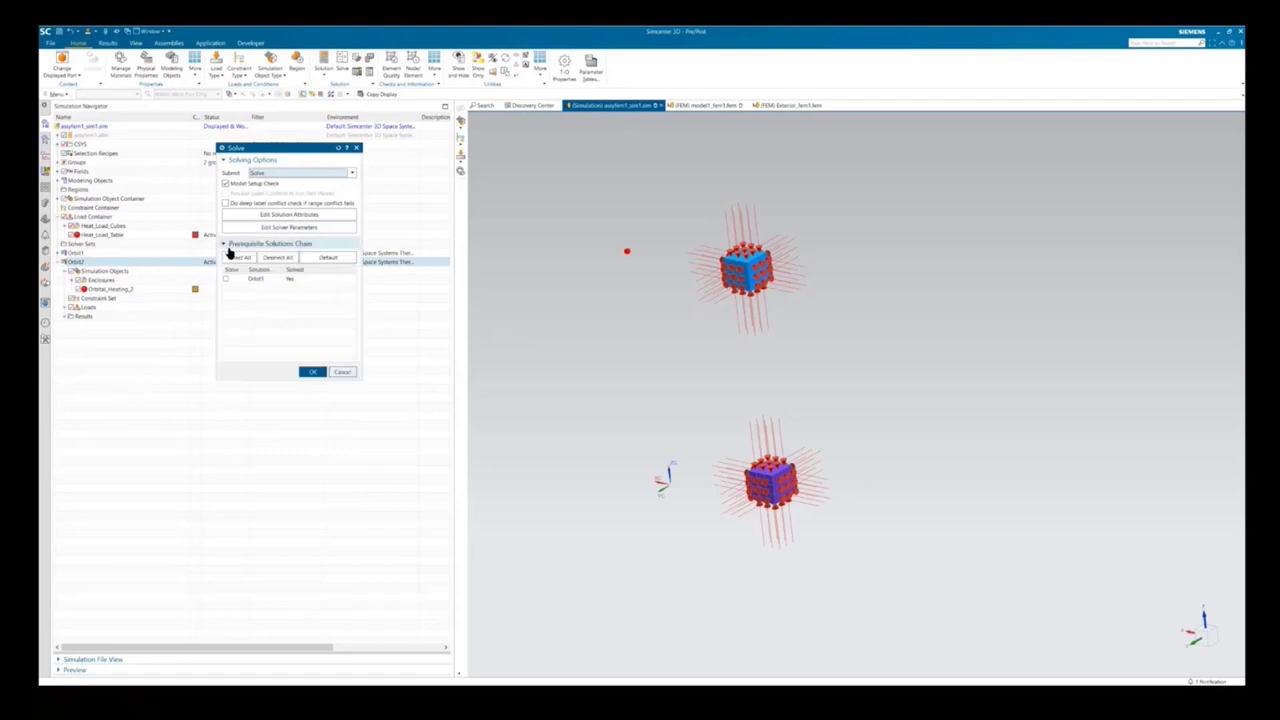
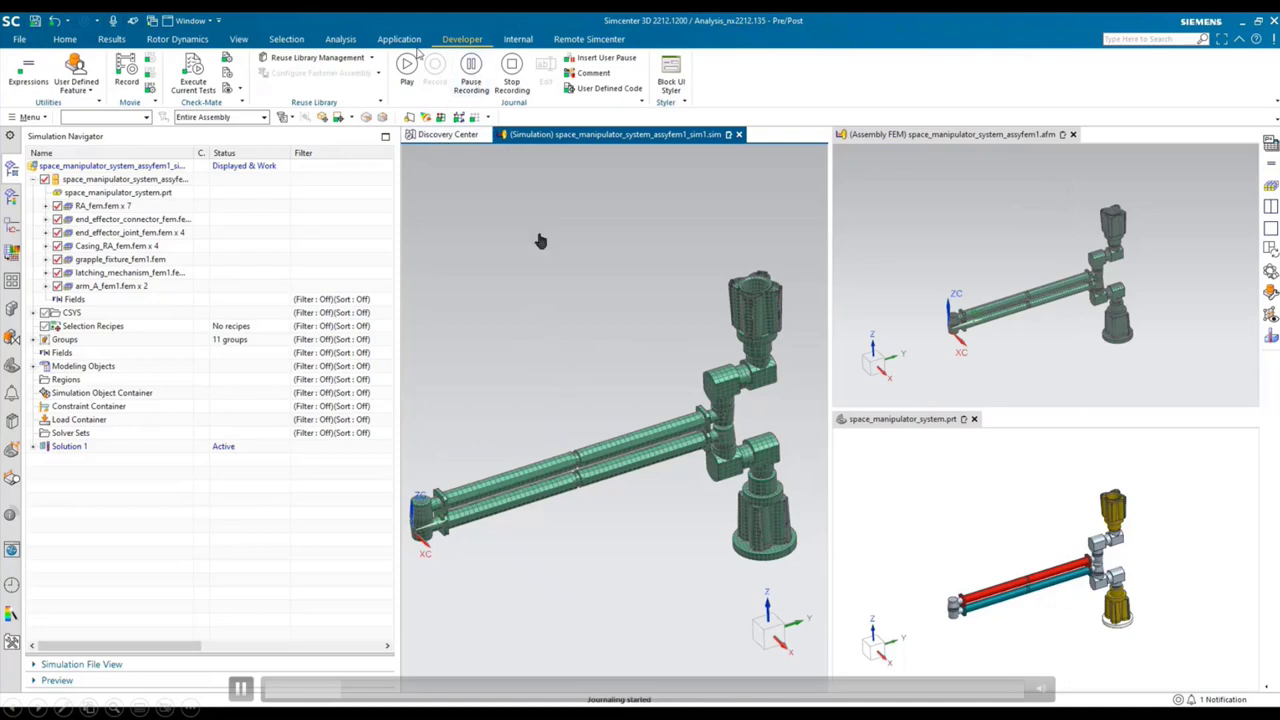
- Display the space_manipulator_system part and set its ROT2, ROT3 and ROT4 expressions to 45
click(880, 419)
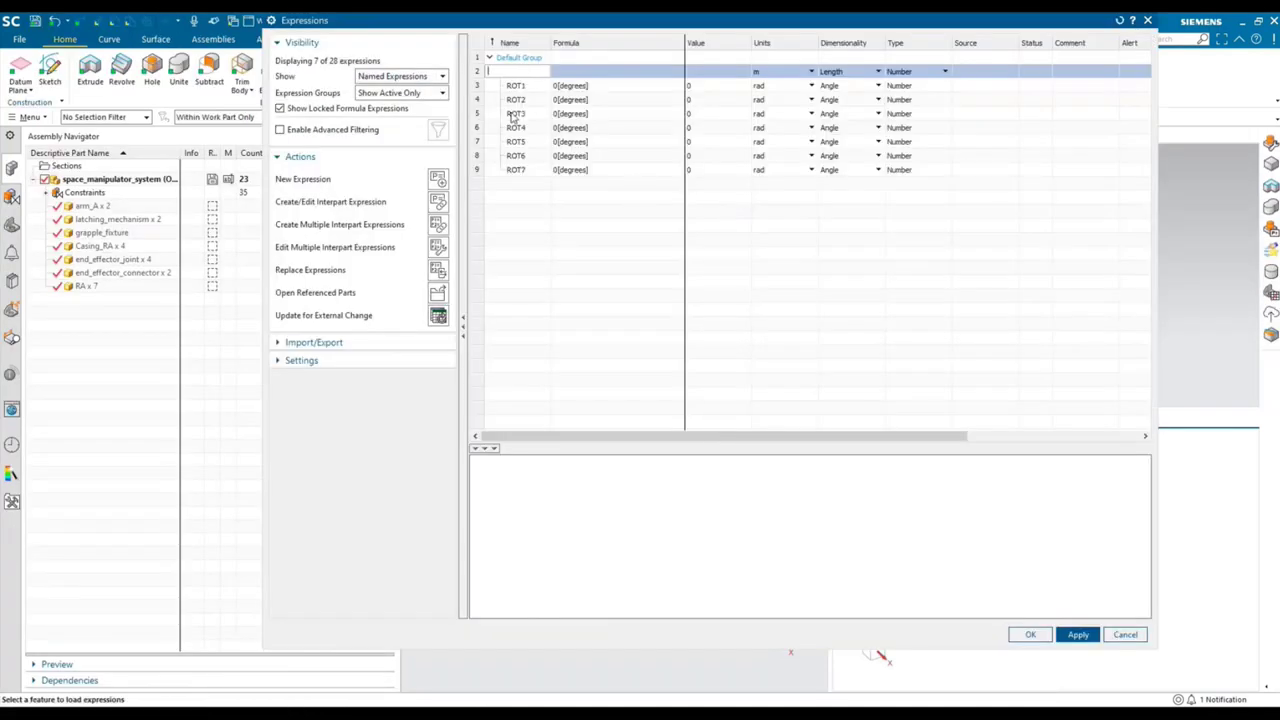
double_click(564, 100)
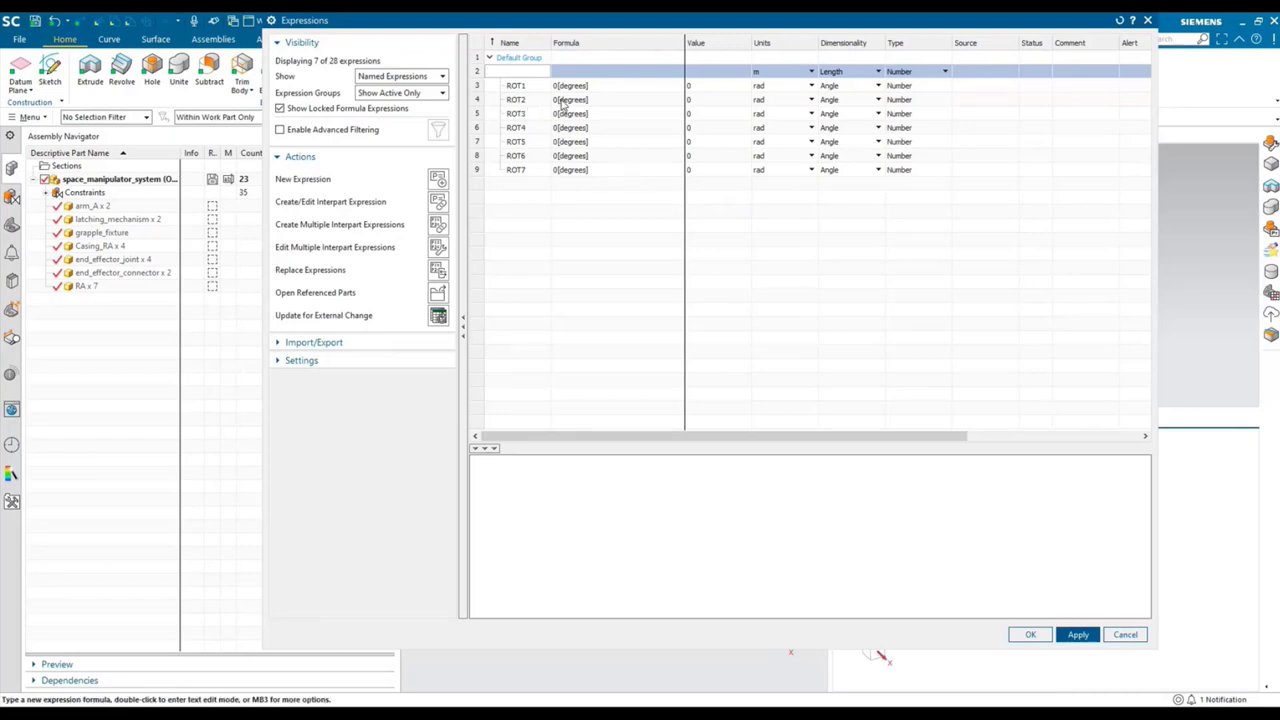
text(45)
key(Return)
text(45)
key(Return)
text(45)
key(Return)
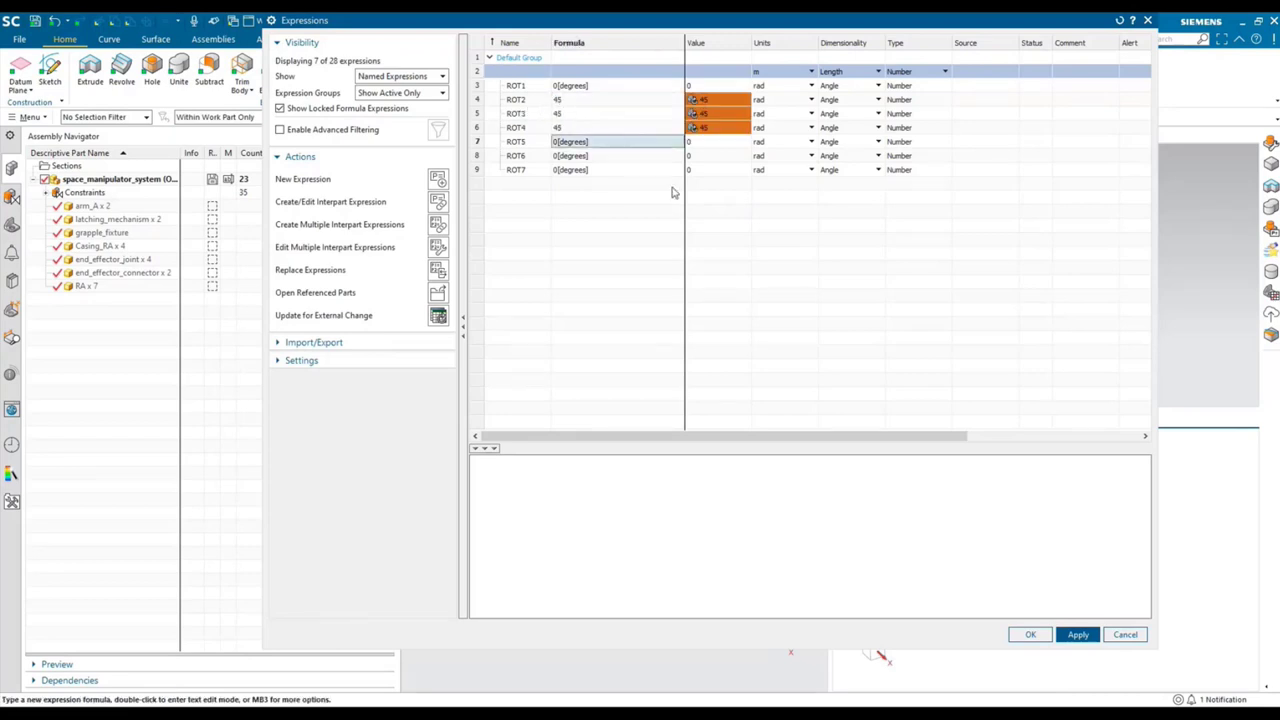
click(1032, 636)
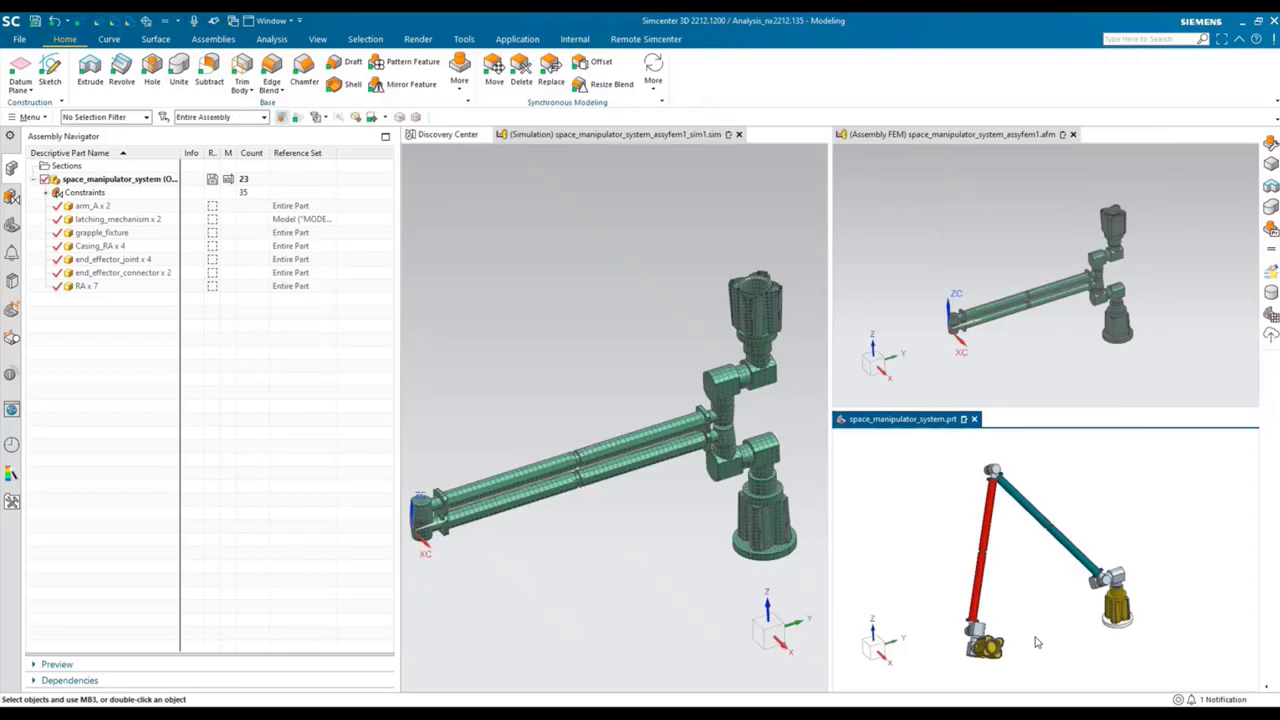
- Update the assembly FEM space_manipulator_system_assyfem1 to match the repositioned manipulator arm
click(900, 136)
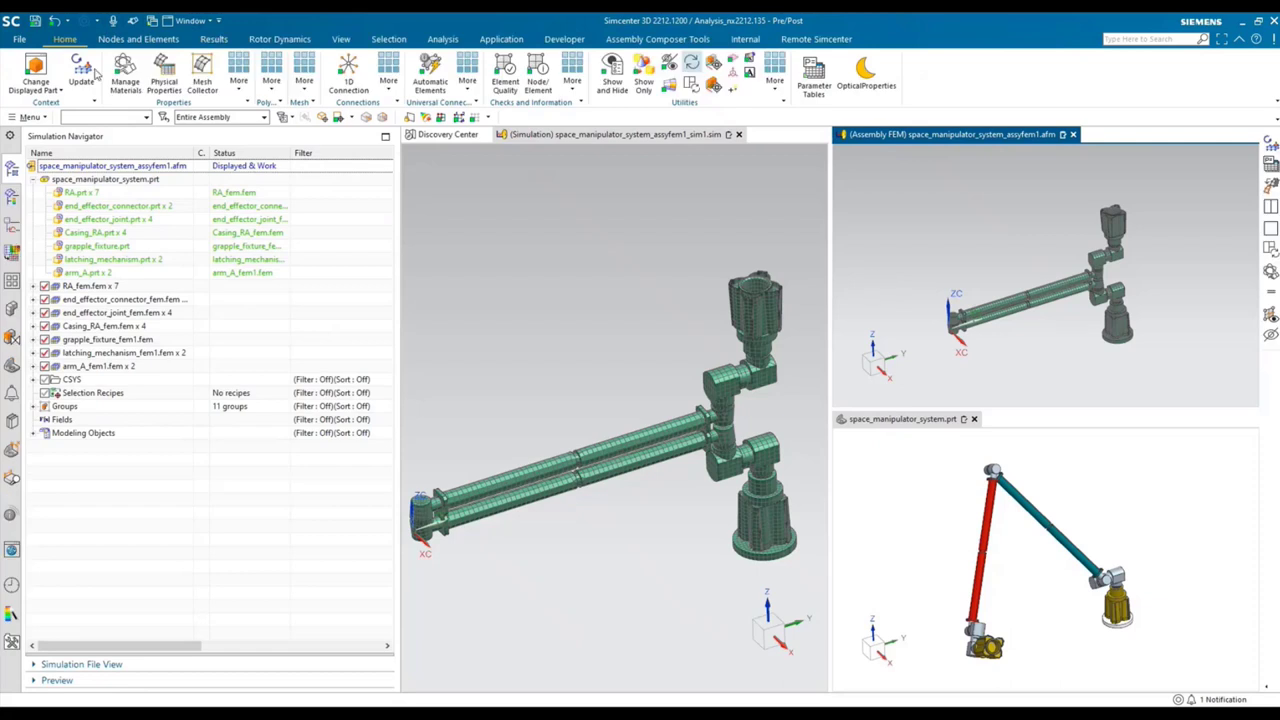
click(92, 75)
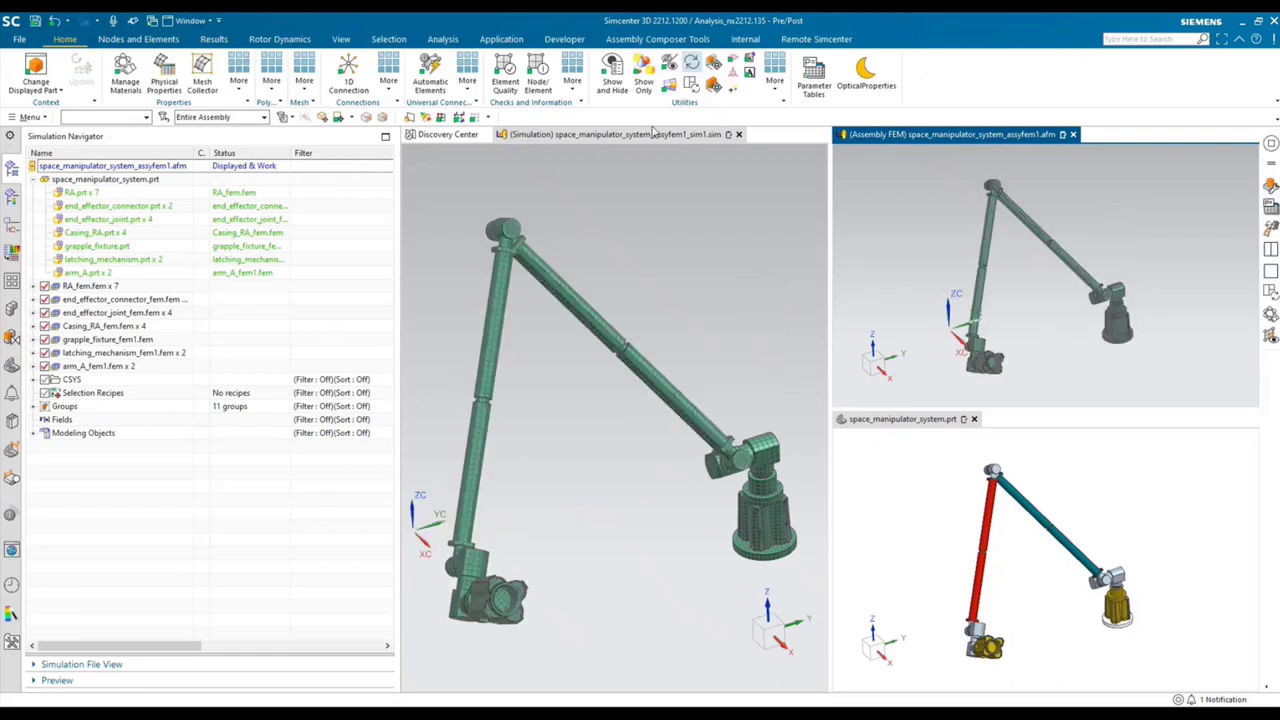
- Return to the space manipulator simulation file and stop the journal recording
click(618, 136)
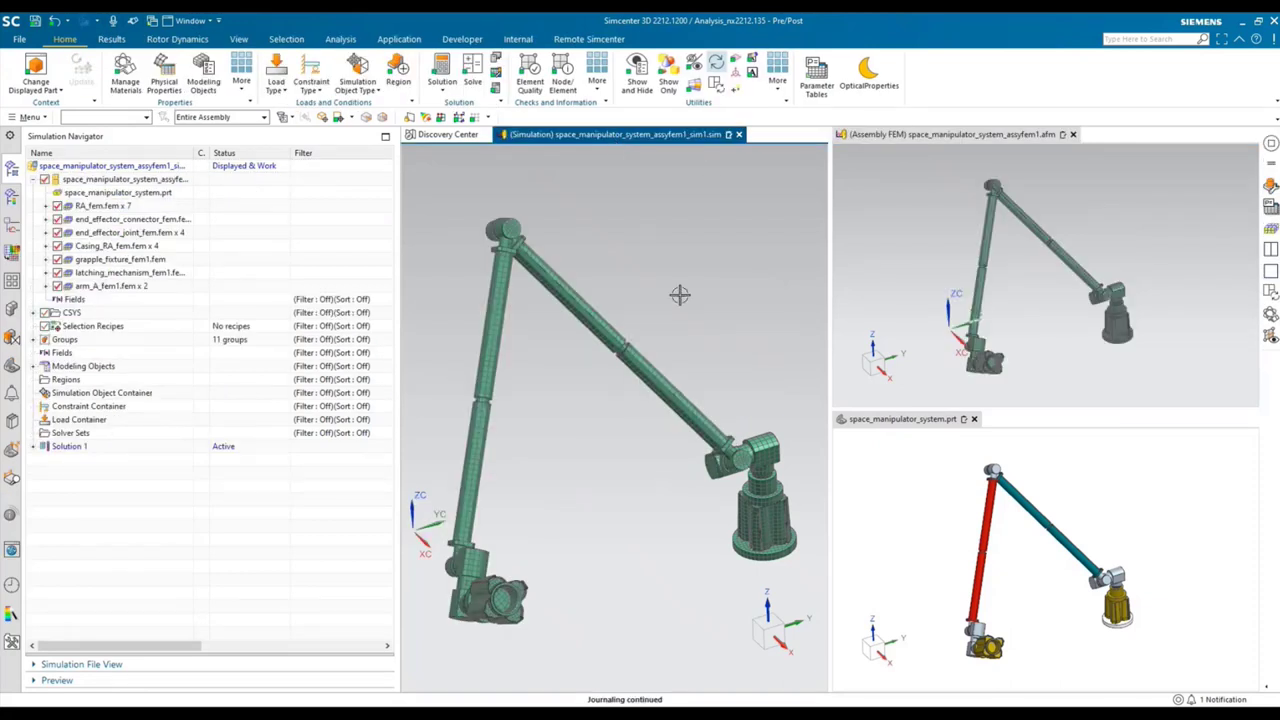
click(462, 39)
click(511, 75)
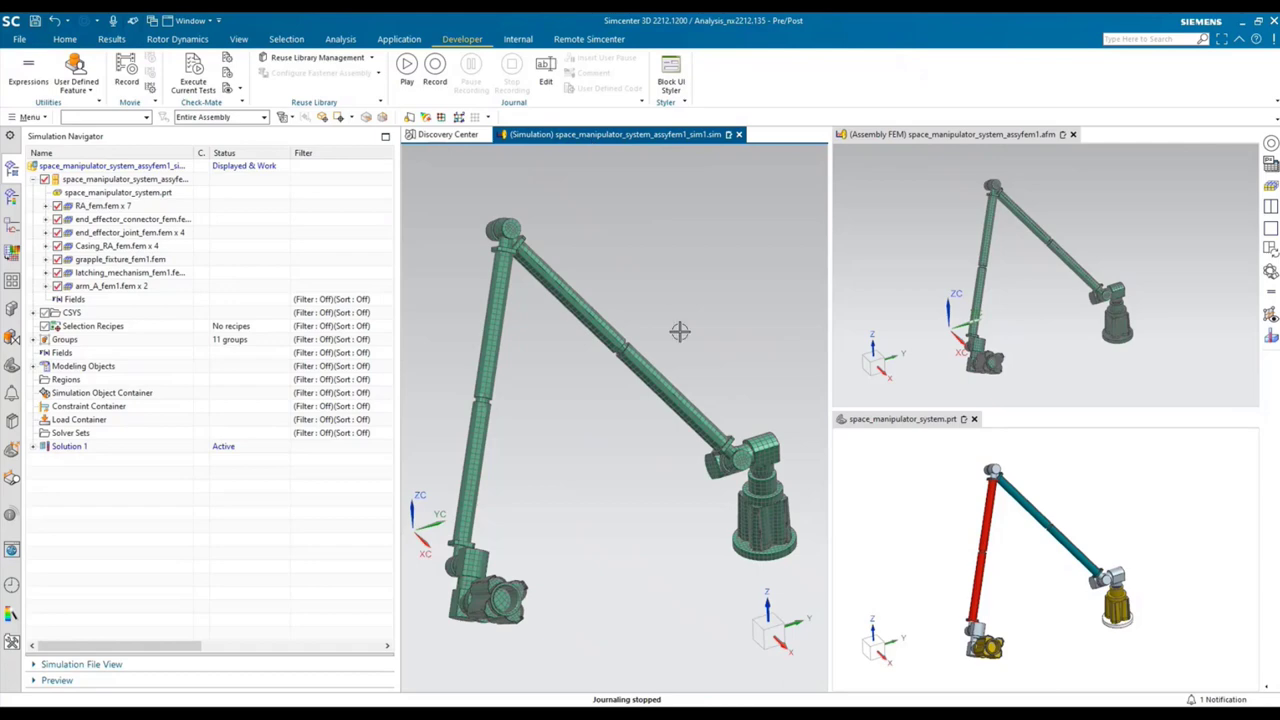
- Switch to the Temp folder in File Explorer and open the recorded journal Deploy.cs in Notepad++
mouse_move(143, 712)
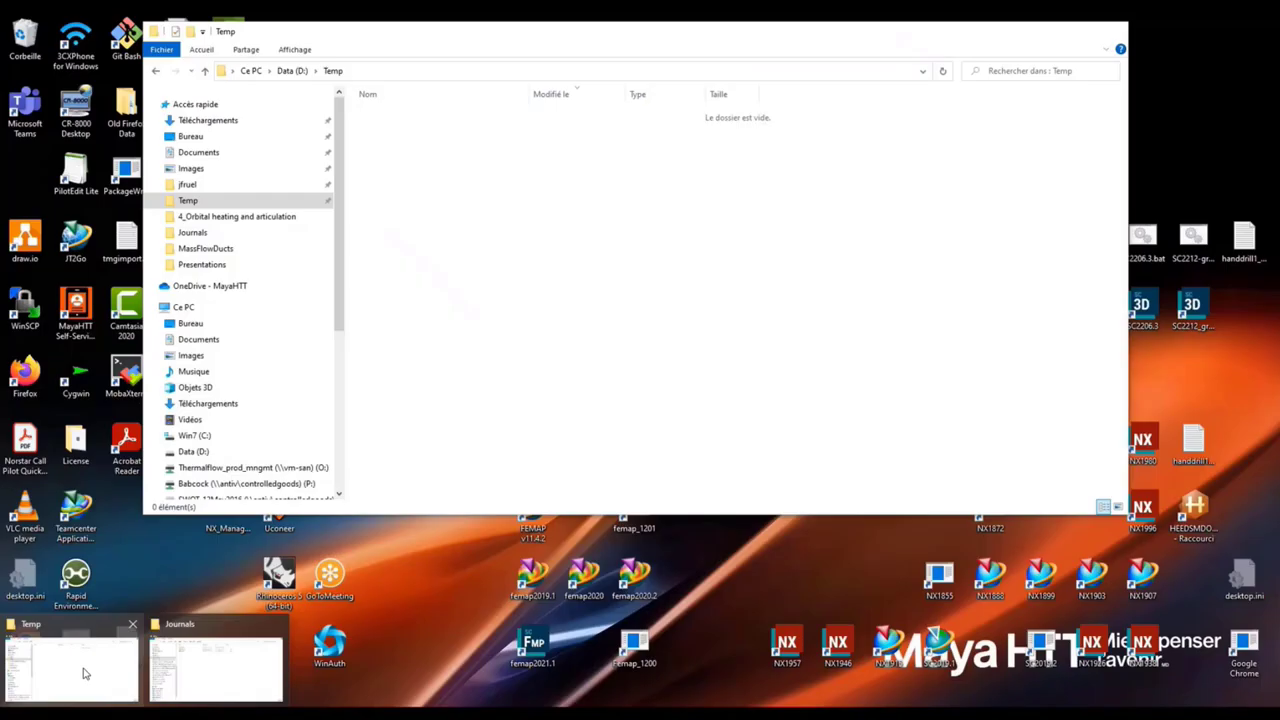
click(69, 672)
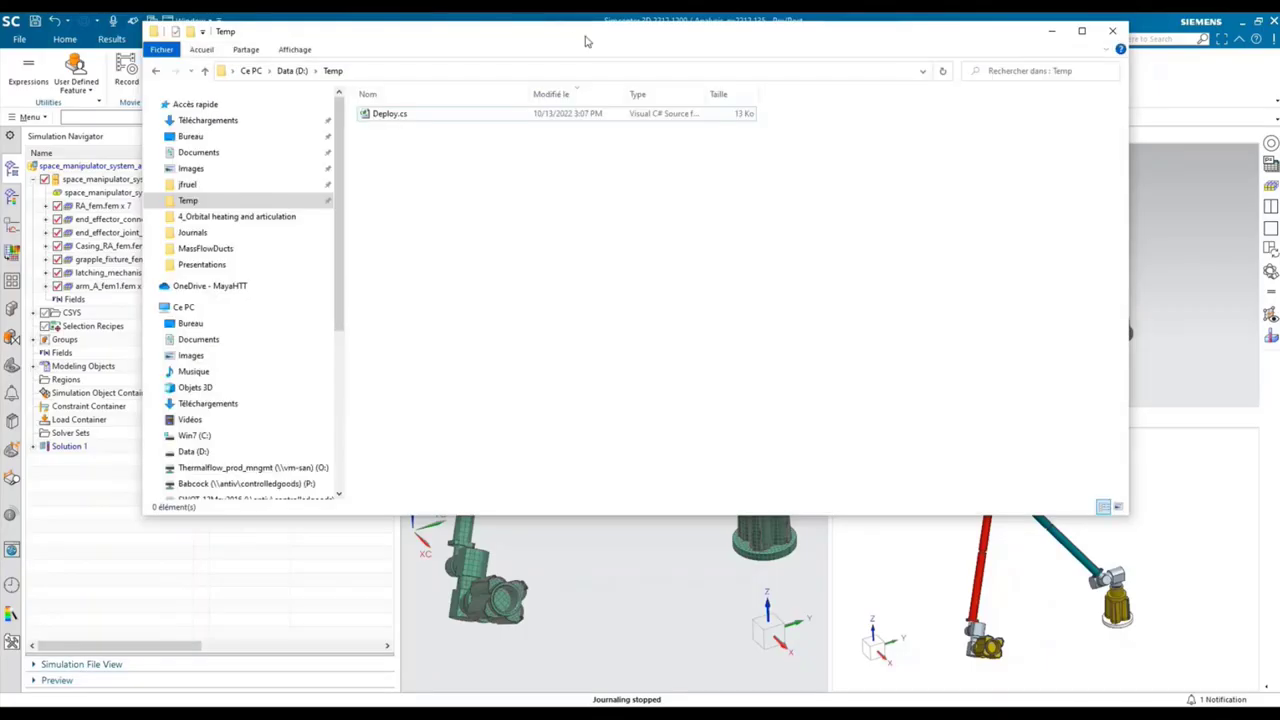
drag(586, 41, 596, 76)
click(418, 152)
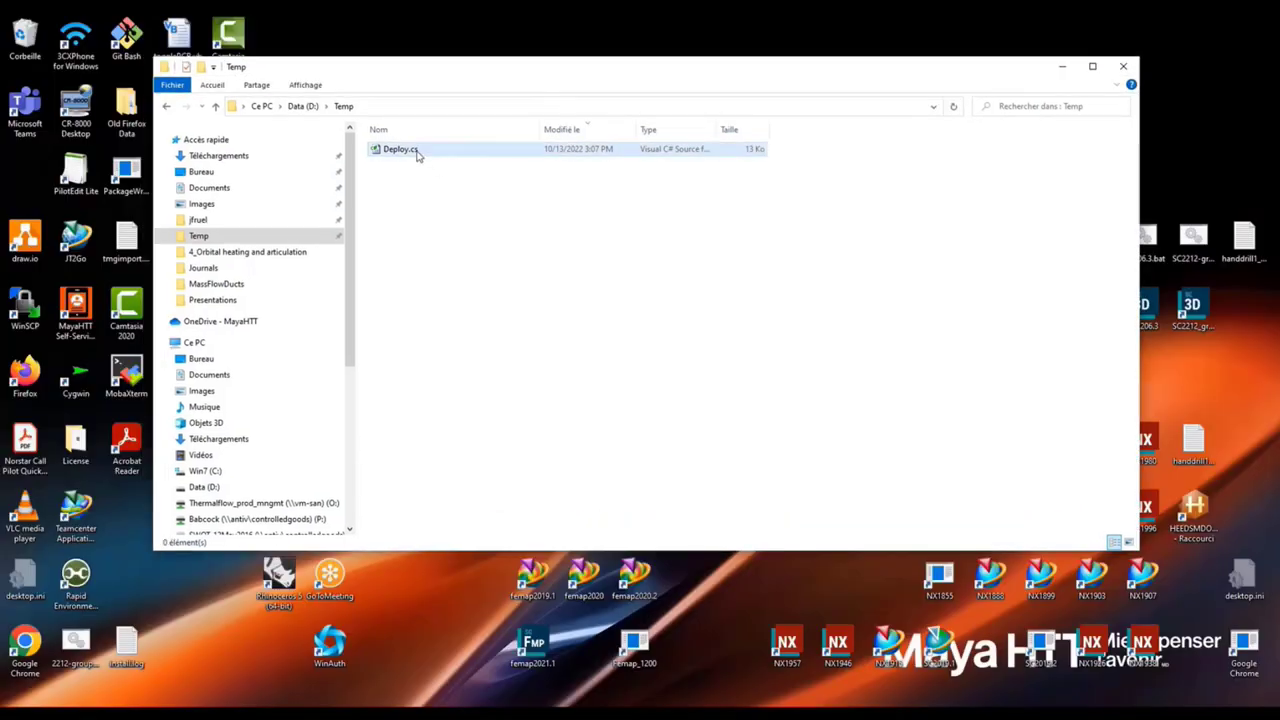
right_click(418, 152)
click(498, 206)
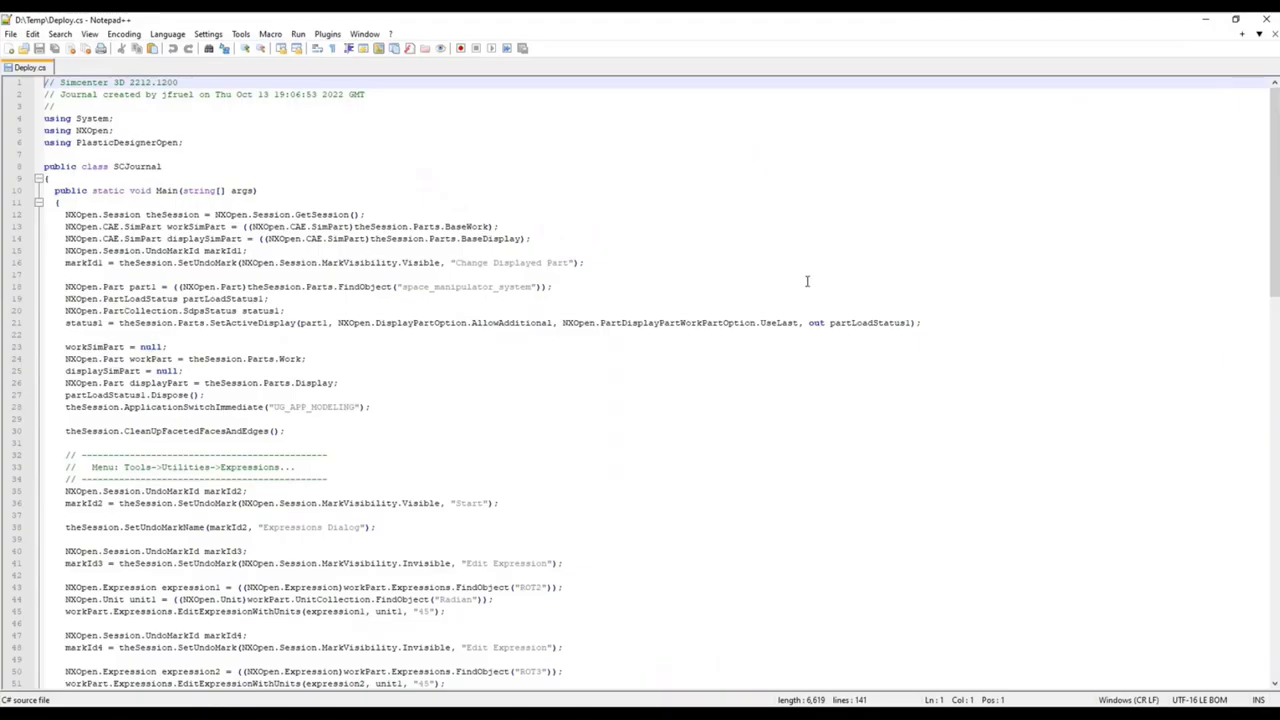
- Examine the recorded journal code that edits the rotation expressions, focusing on the ROT2 name and its hard-coded value
scroll(807, 281, down, 7)
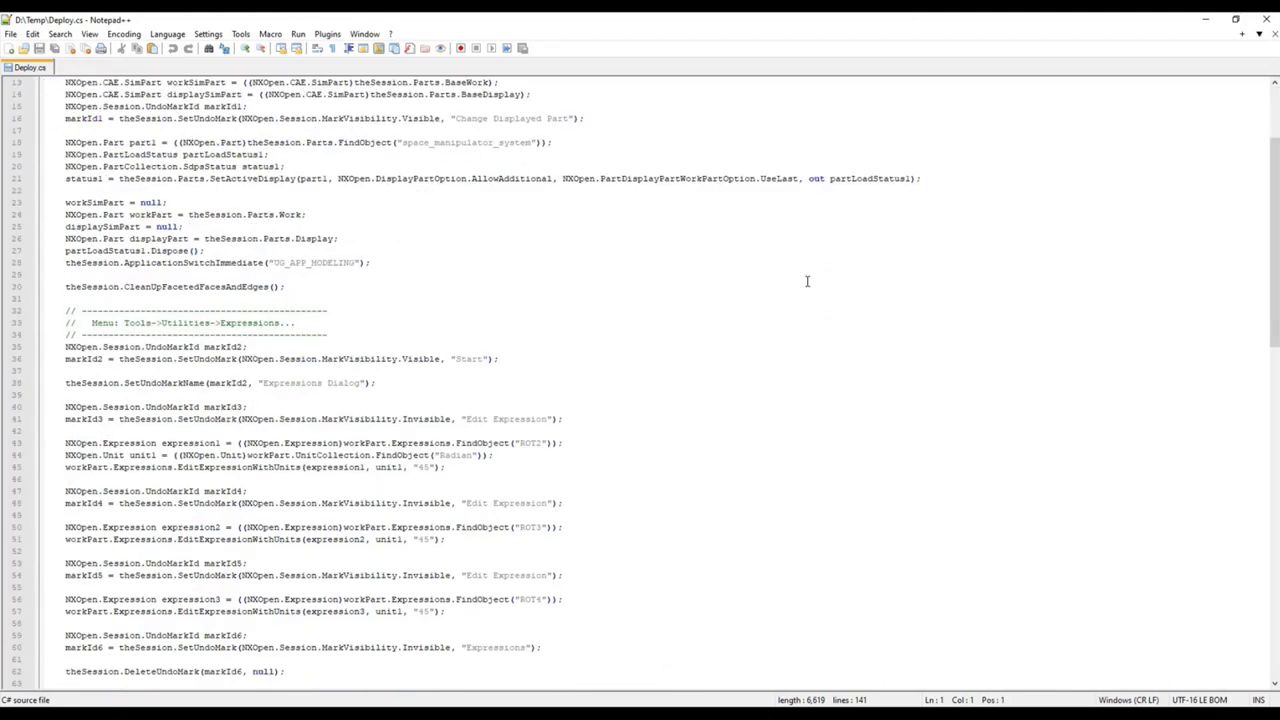
scroll(807, 281, down, 1)
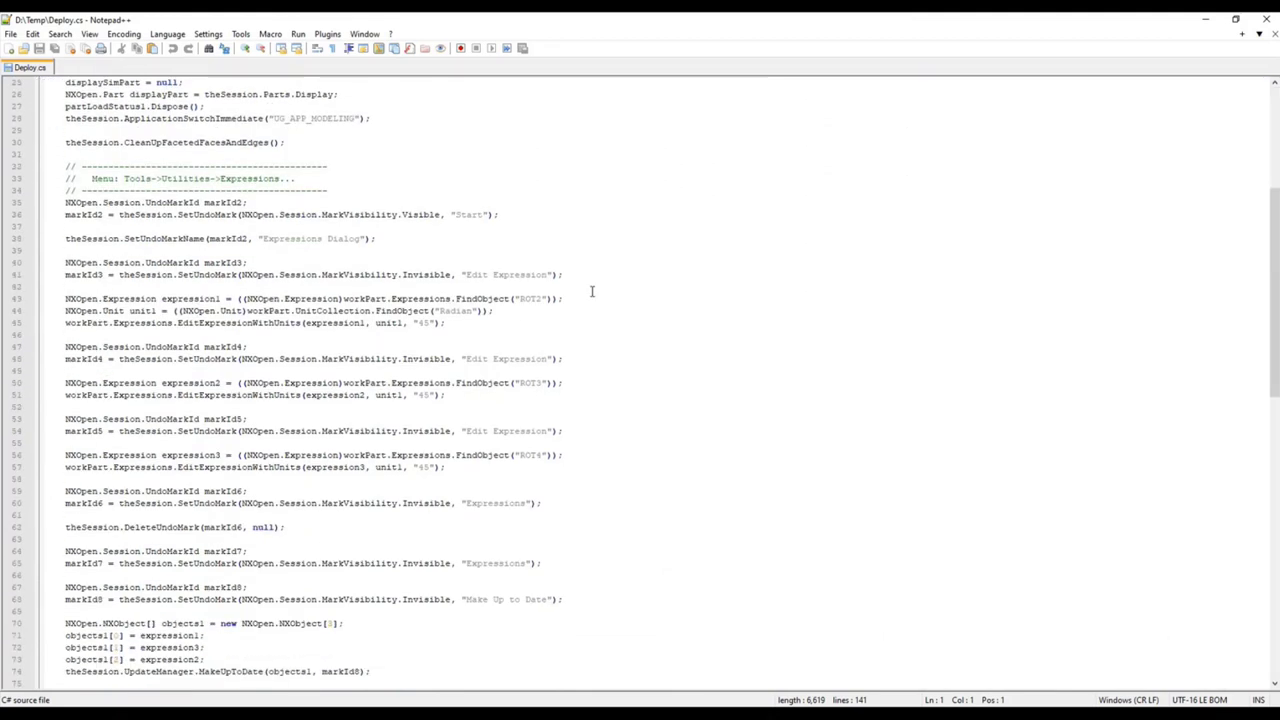
double_click(530, 298)
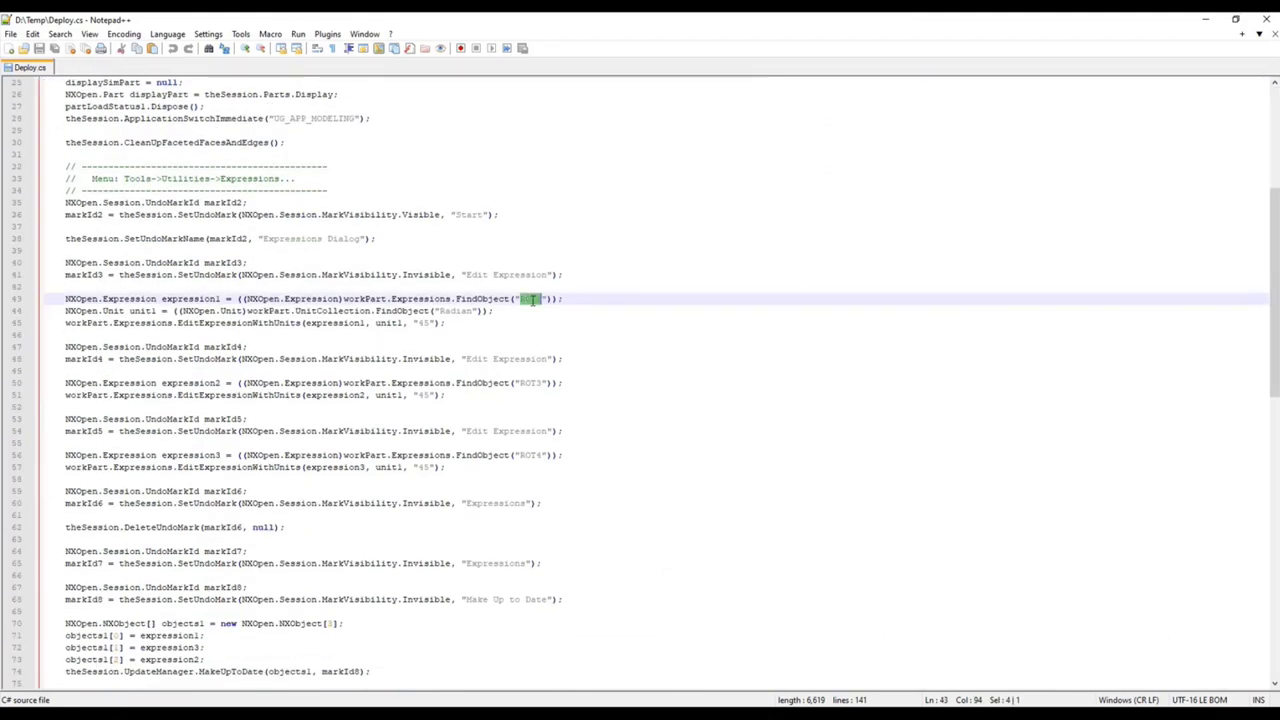
double_click(424, 322)
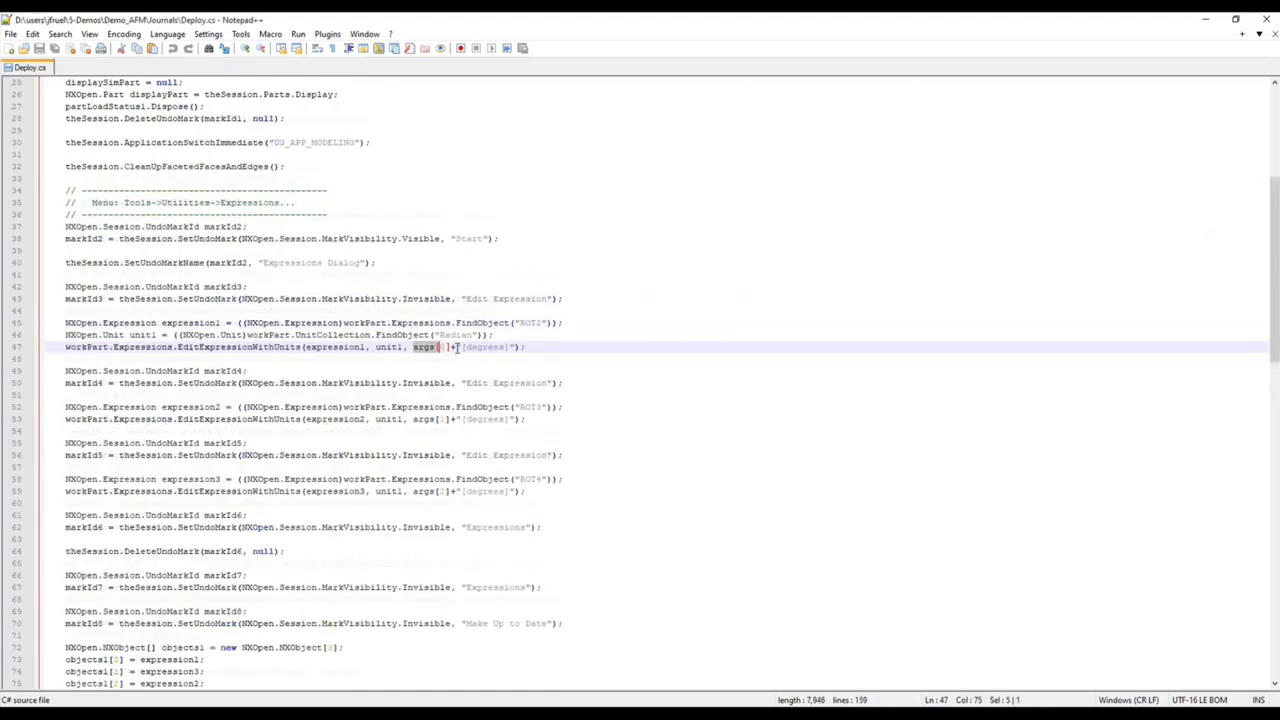
- Review the args-based degree values for ROT2, ROT3 and ROT4 in the modified Deploy.cs in the Journals folder
drag(413, 347, 516, 348)
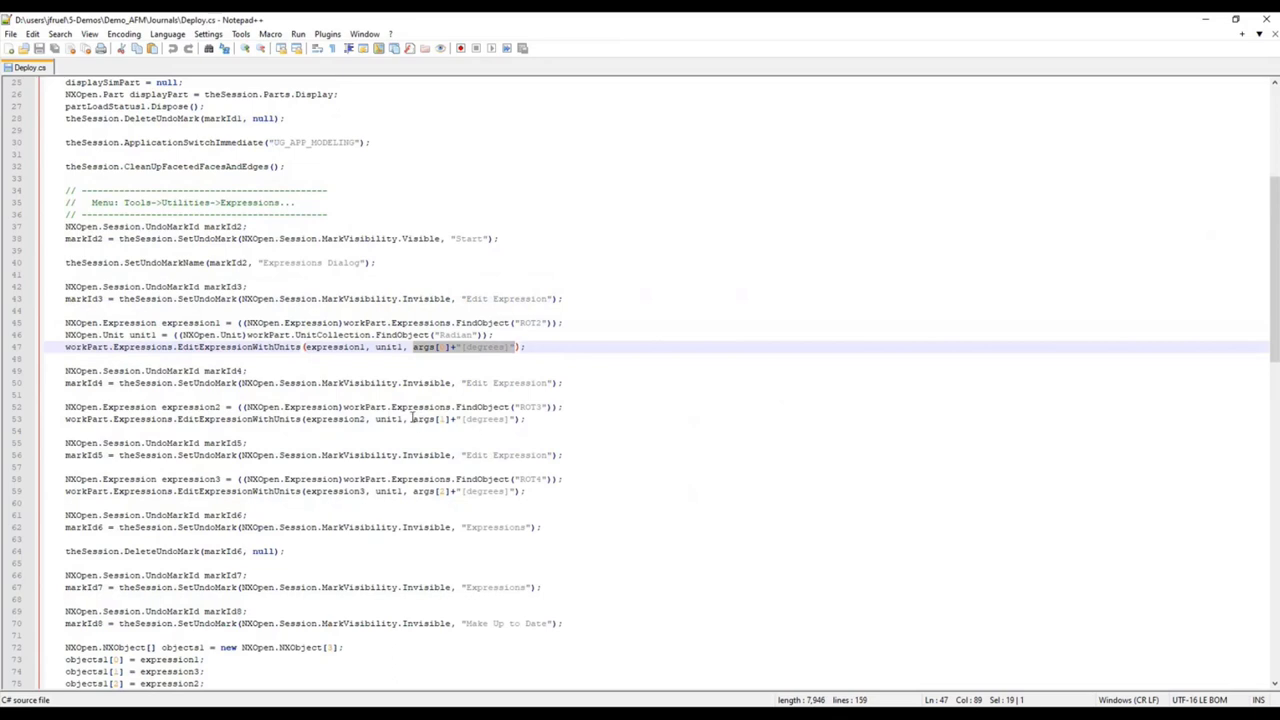
drag(413, 420, 518, 421)
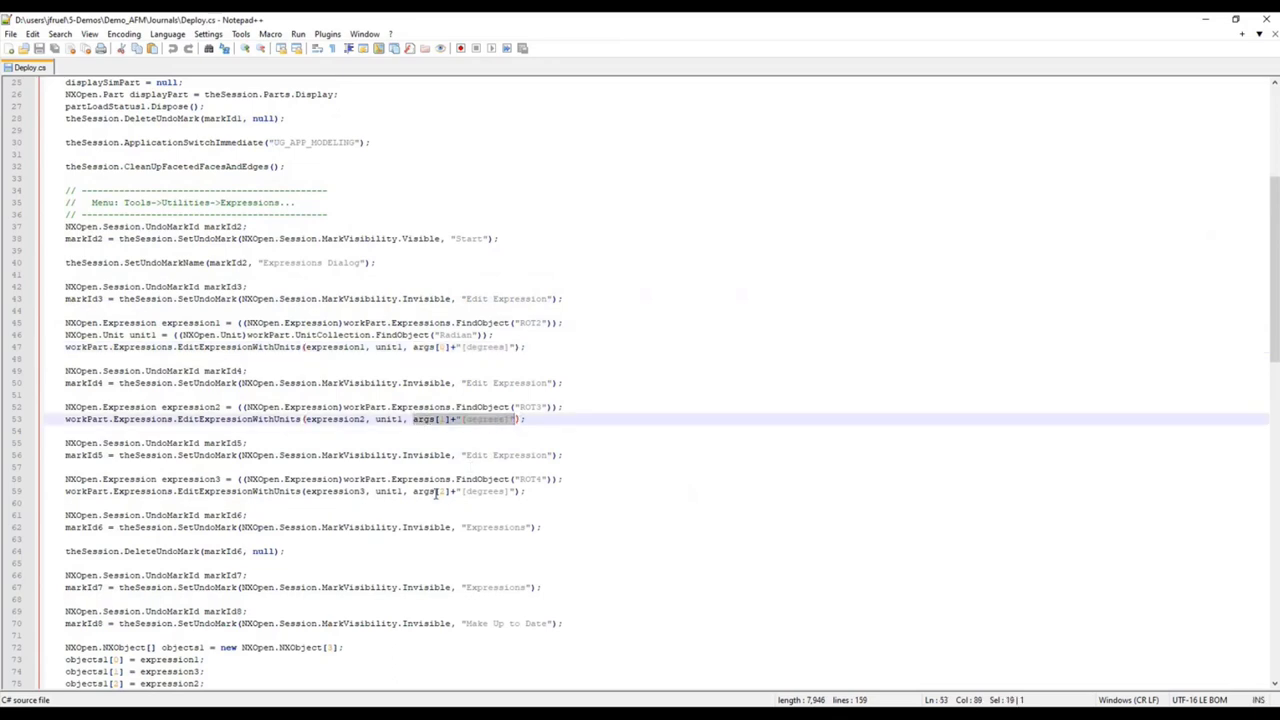
drag(413, 492, 522, 492)
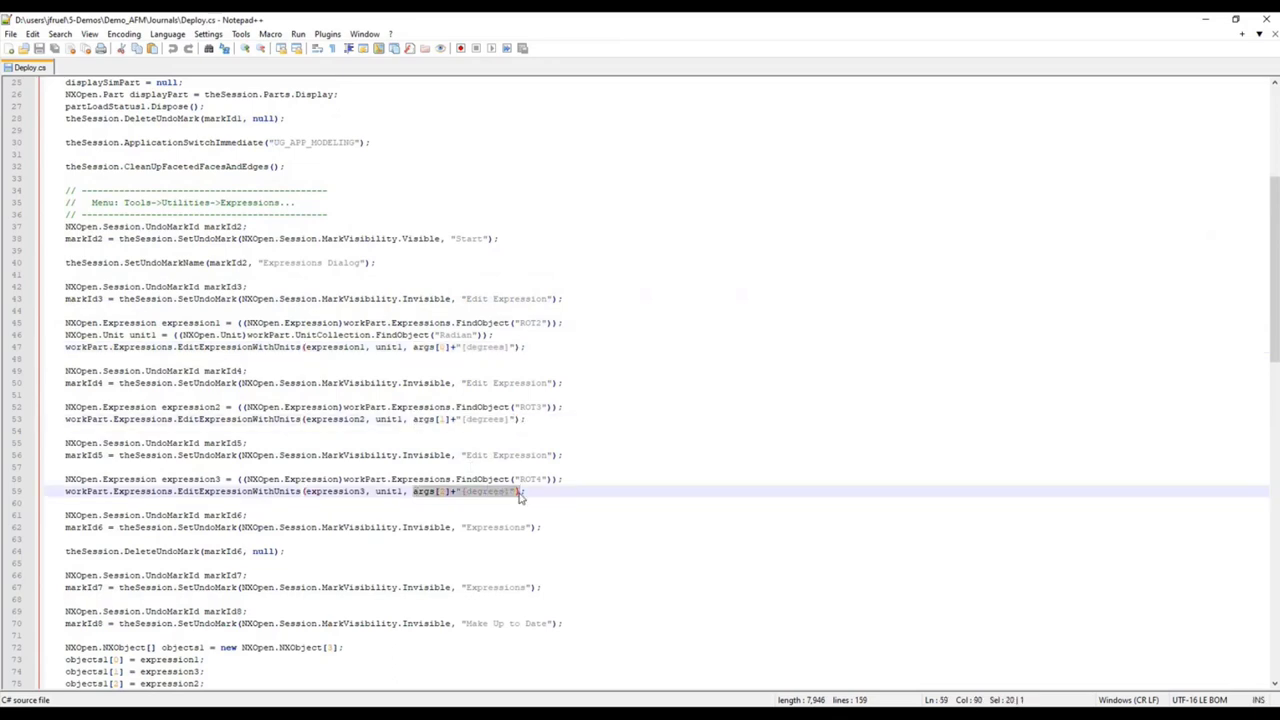
click(610, 467)
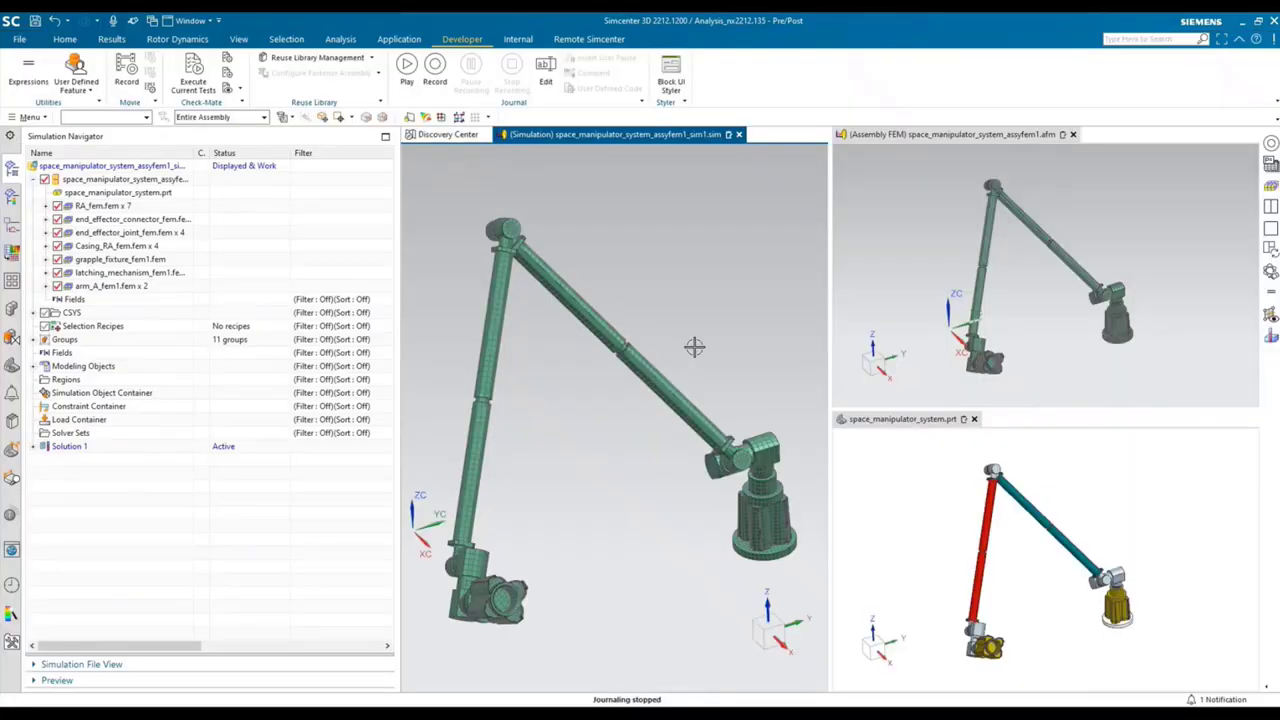
- Customize the Home ribbon by adding a new user command beside OpticalProperties
click(76, 40)
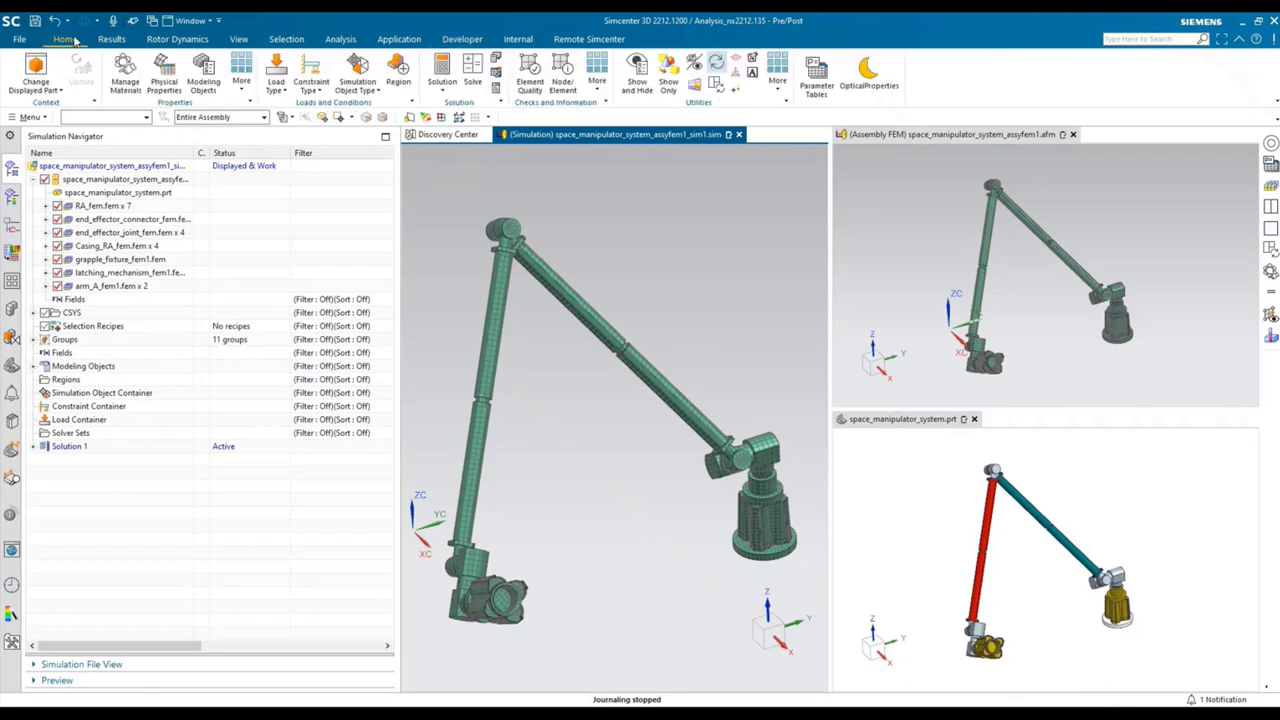
right_click(920, 84)
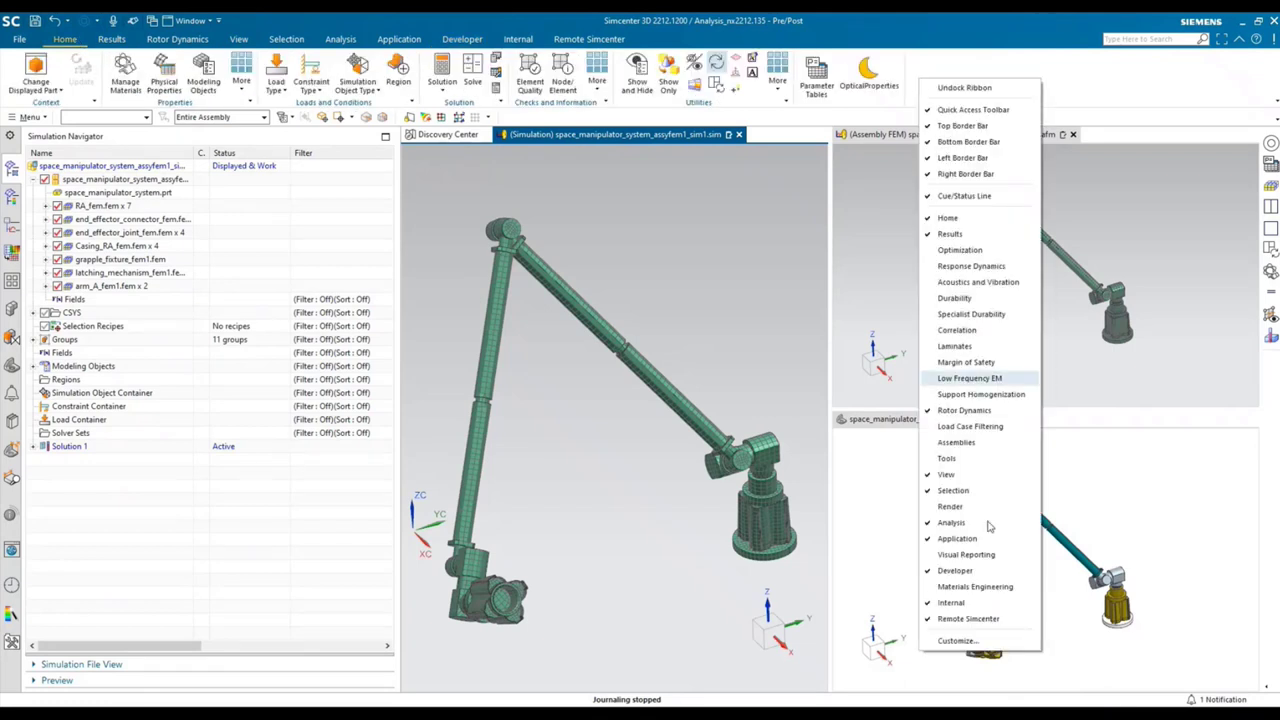
click(973, 640)
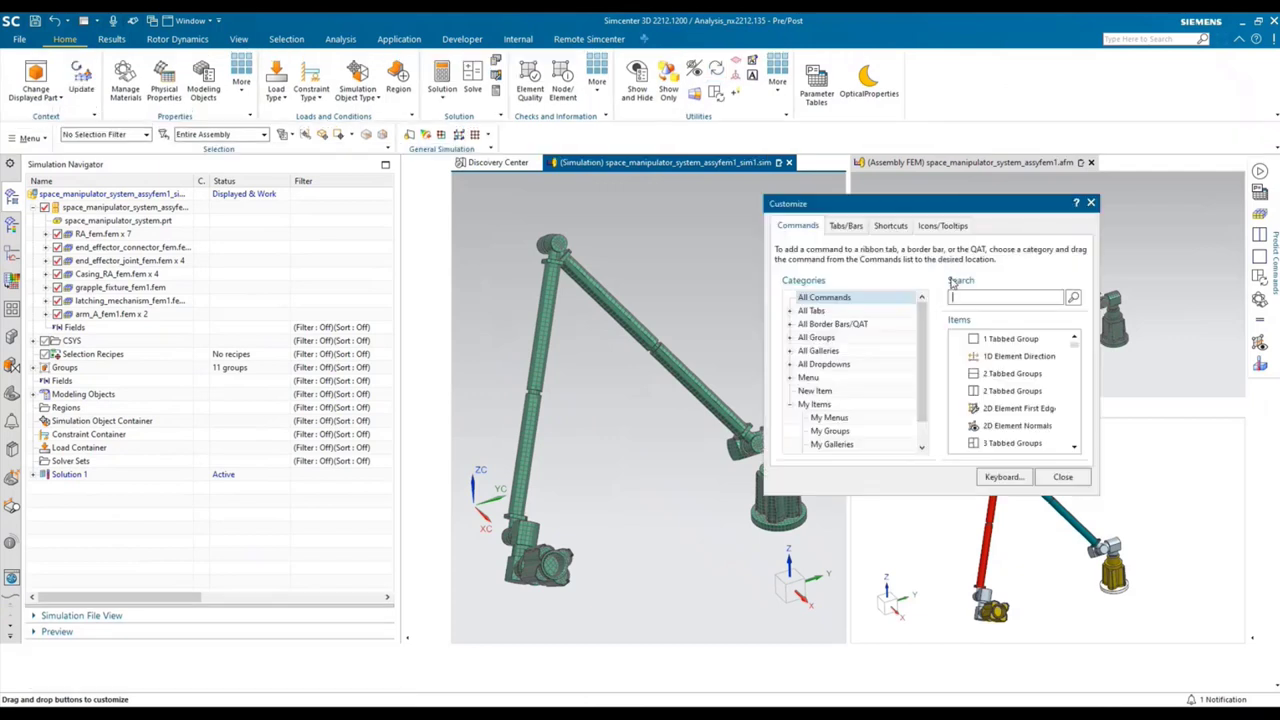
click(824, 392)
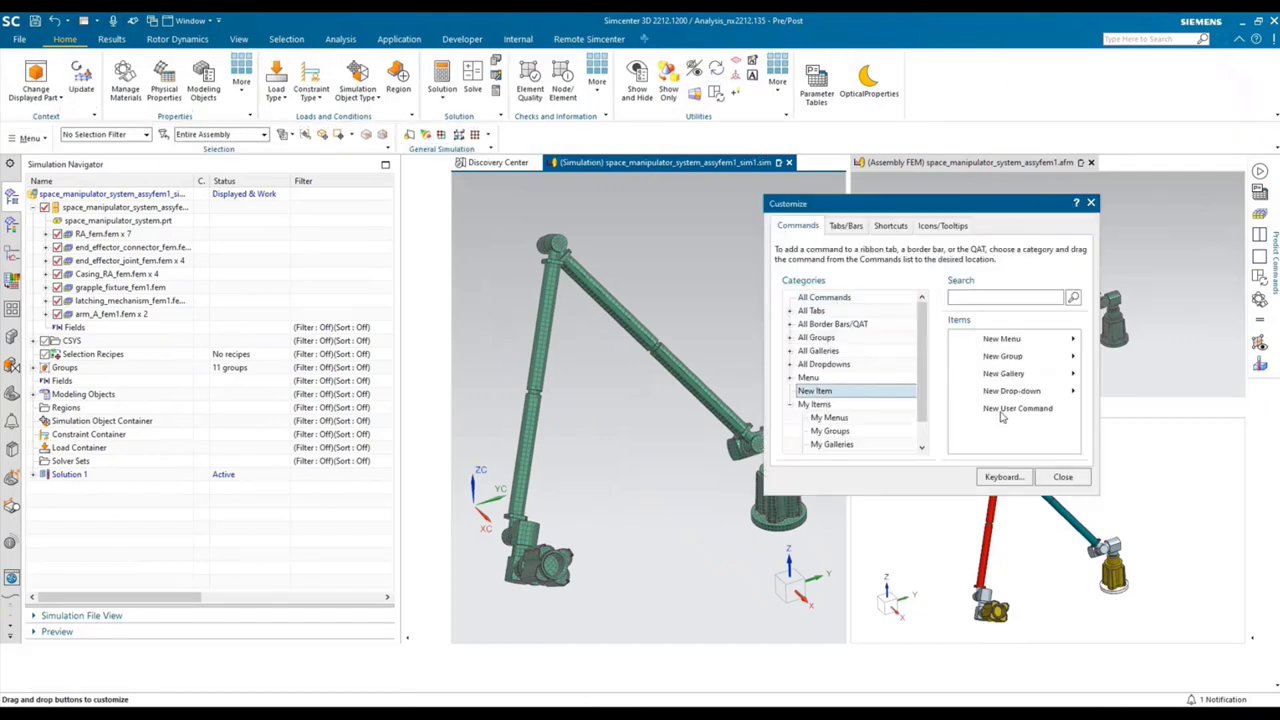
click(1005, 415)
drag(1005, 415, 922, 90)
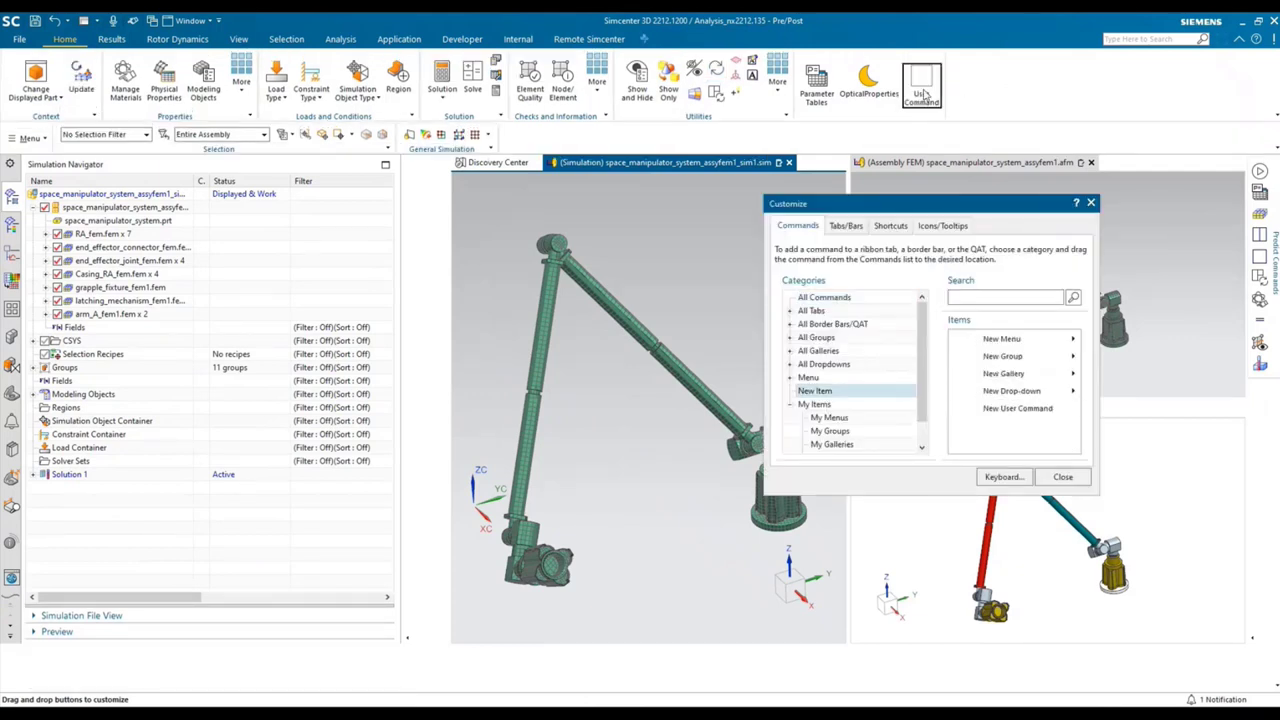
- Assign the journal file Stow.cs from the Journals folder as the new user command's action
right_click(930, 108)
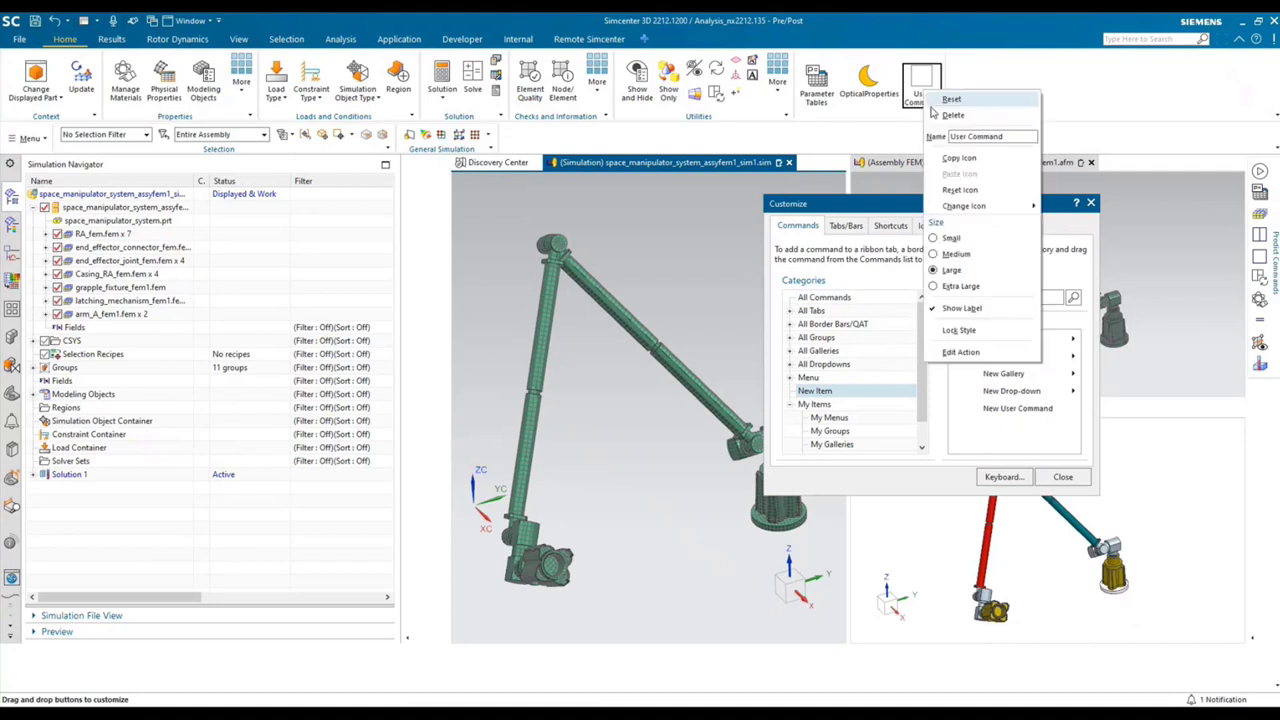
click(978, 352)
click(1040, 307)
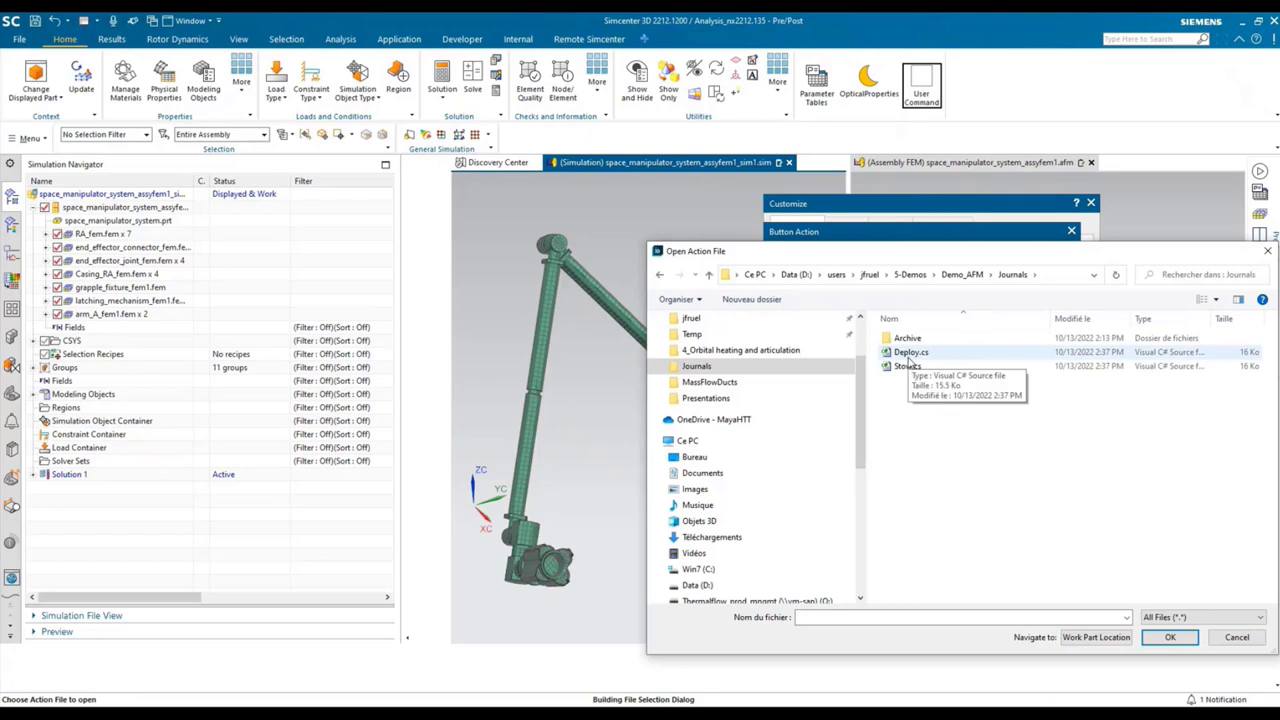
click(906, 366)
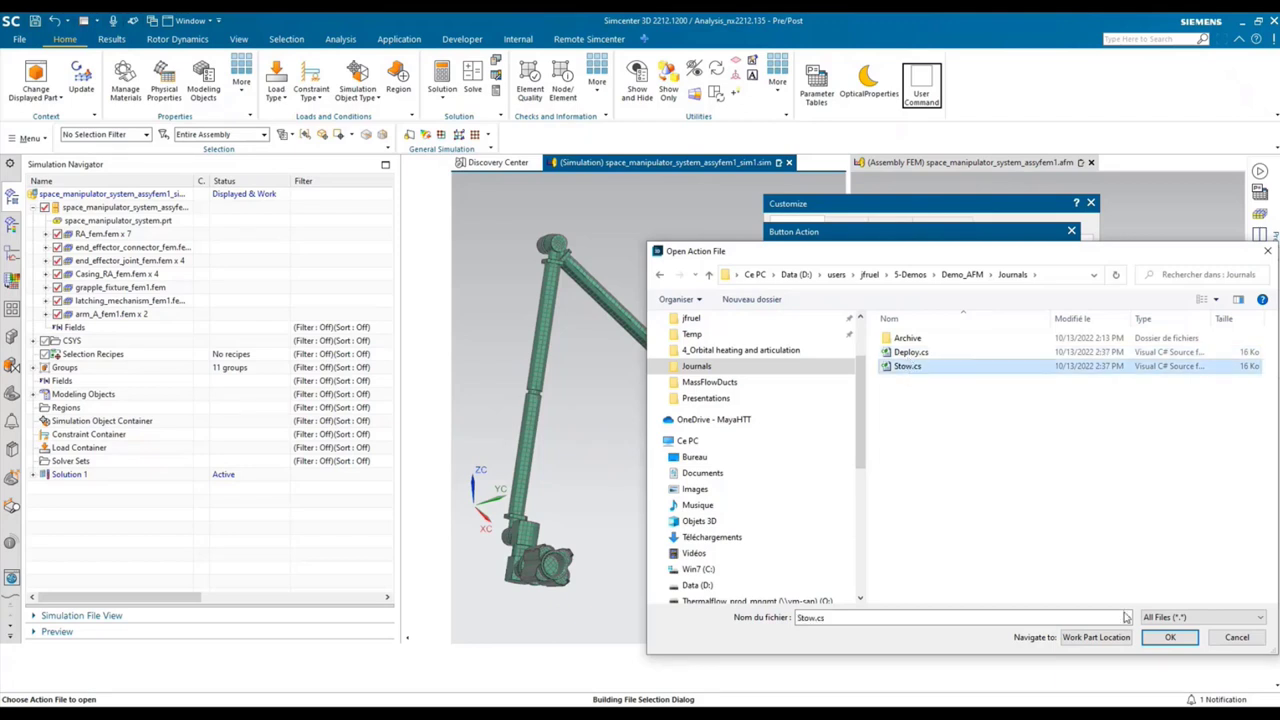
click(1168, 638)
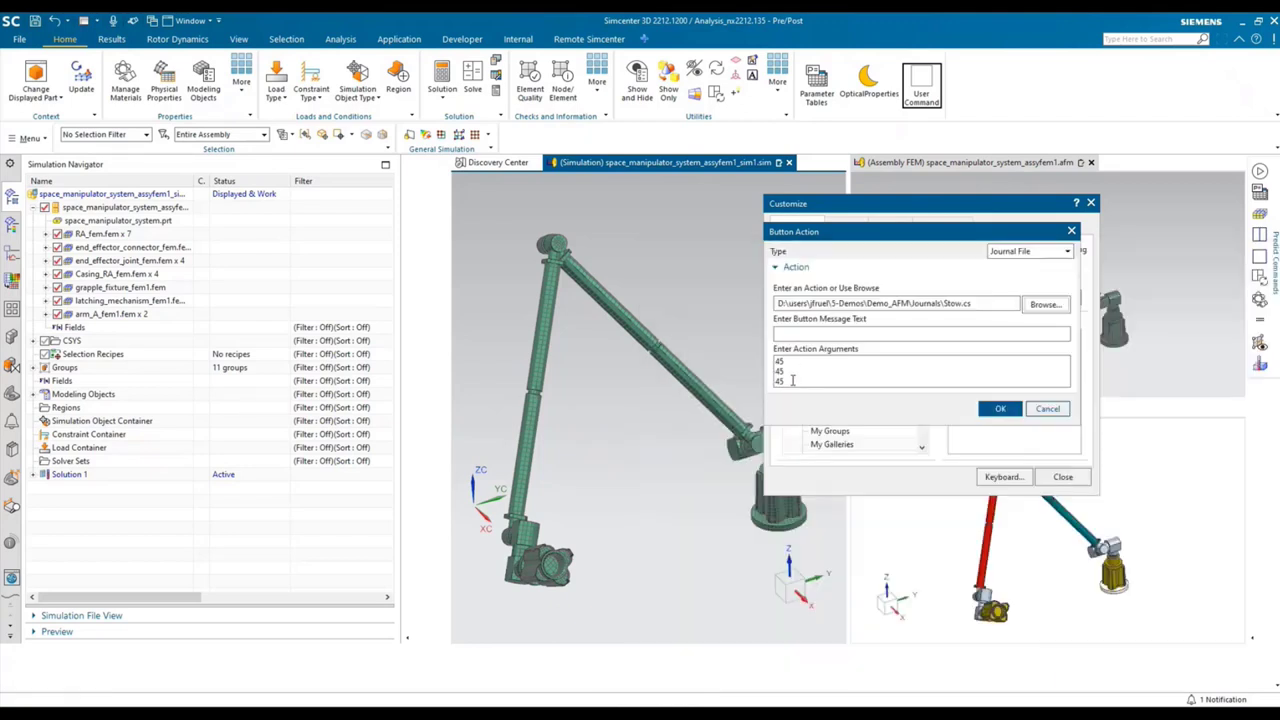
- Set the user command's three action arguments to 0, 0 and 0, and accept the action
drag(792, 380, 770, 355)
text(0)
key(Return)
text(0 0)
key(Return)
click(997, 409)
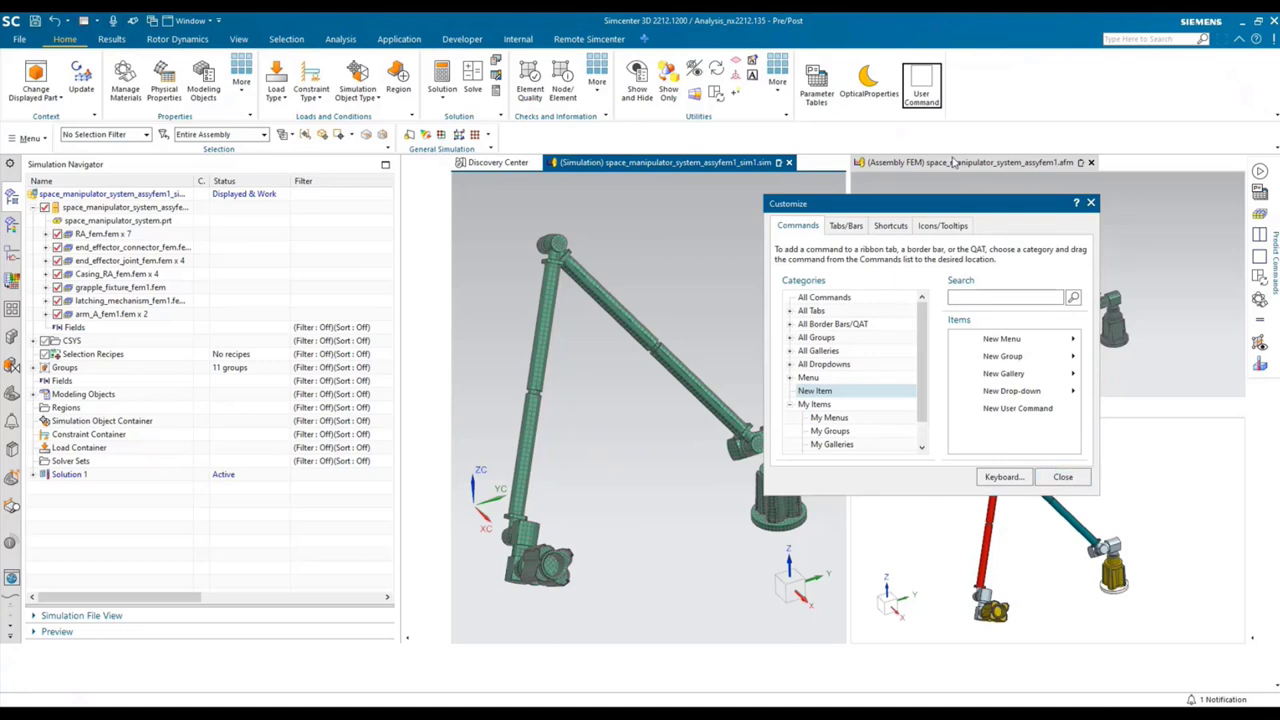
- Give the new user command the blue water drop icon and rename it Stowed
right_click(918, 88)
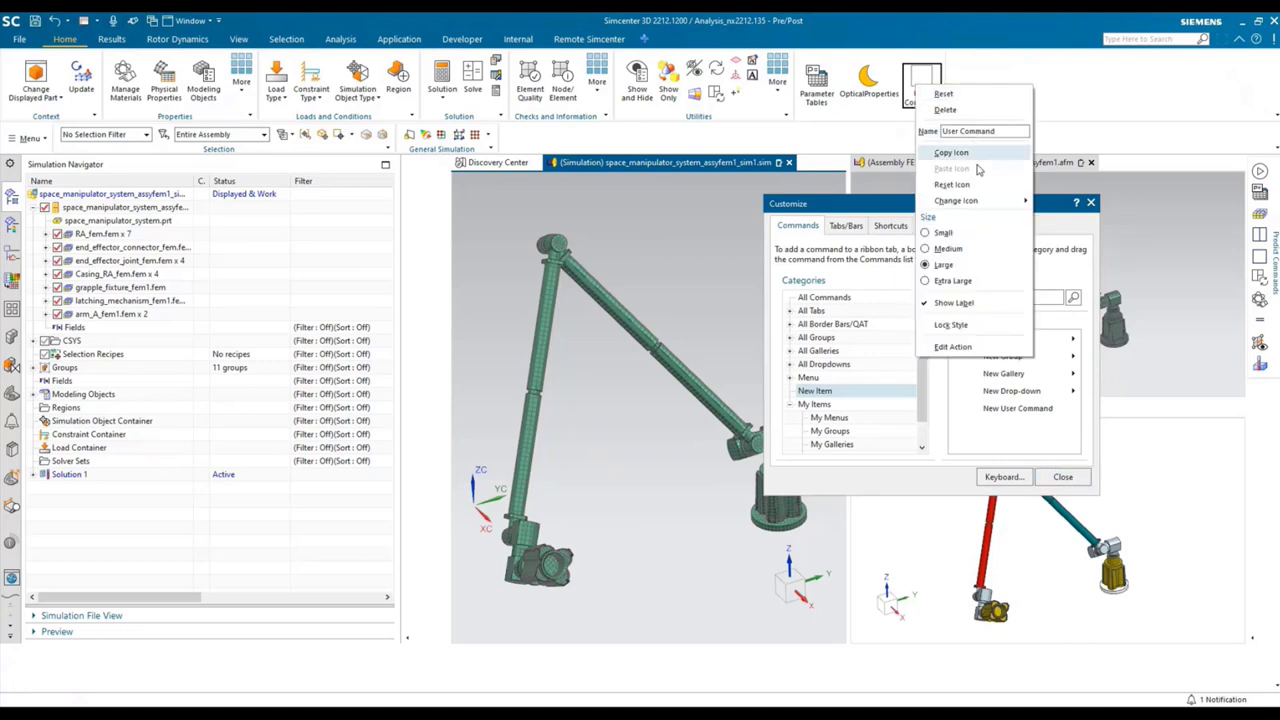
mouse_move(975, 203)
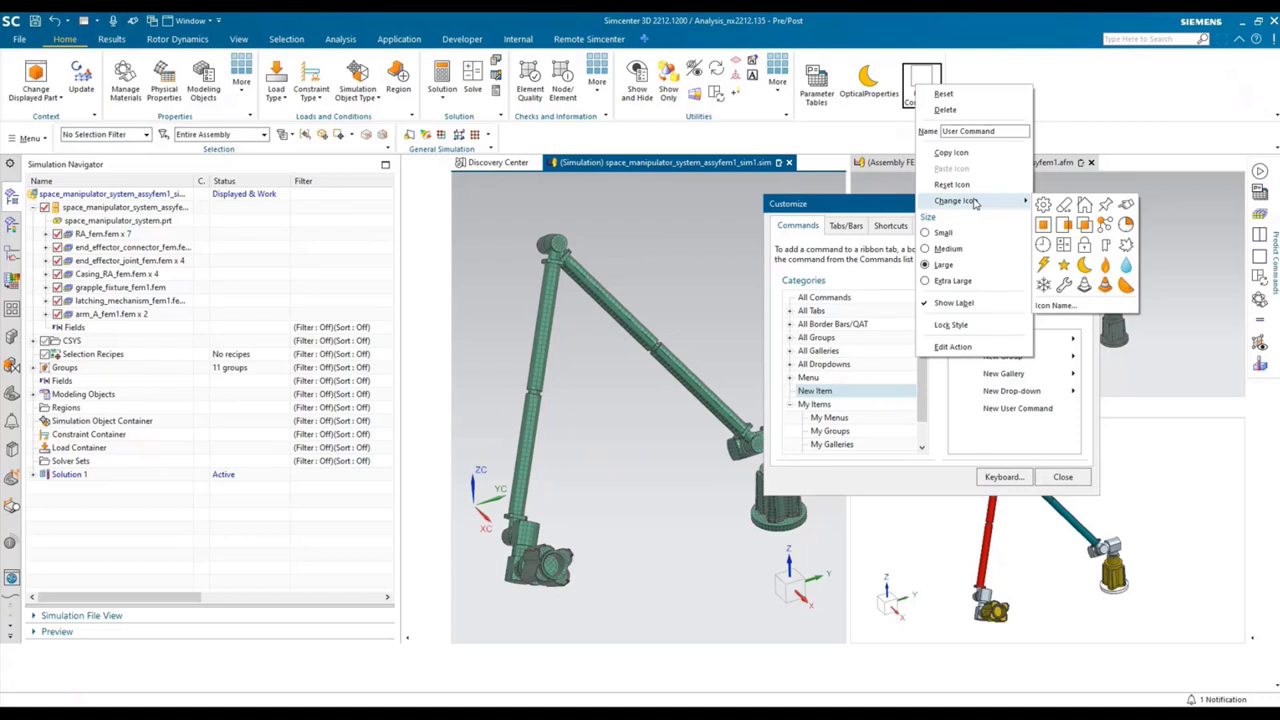
click(1126, 265)
right_click(938, 95)
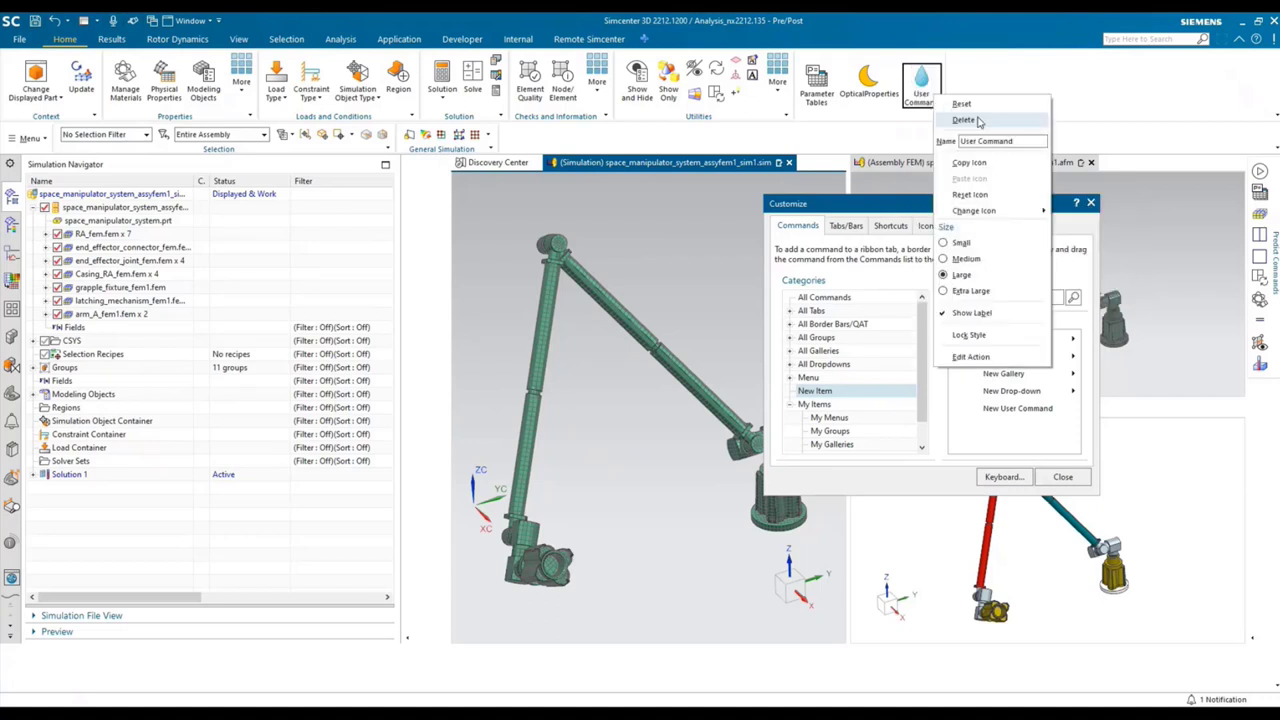
double_click(1022, 146)
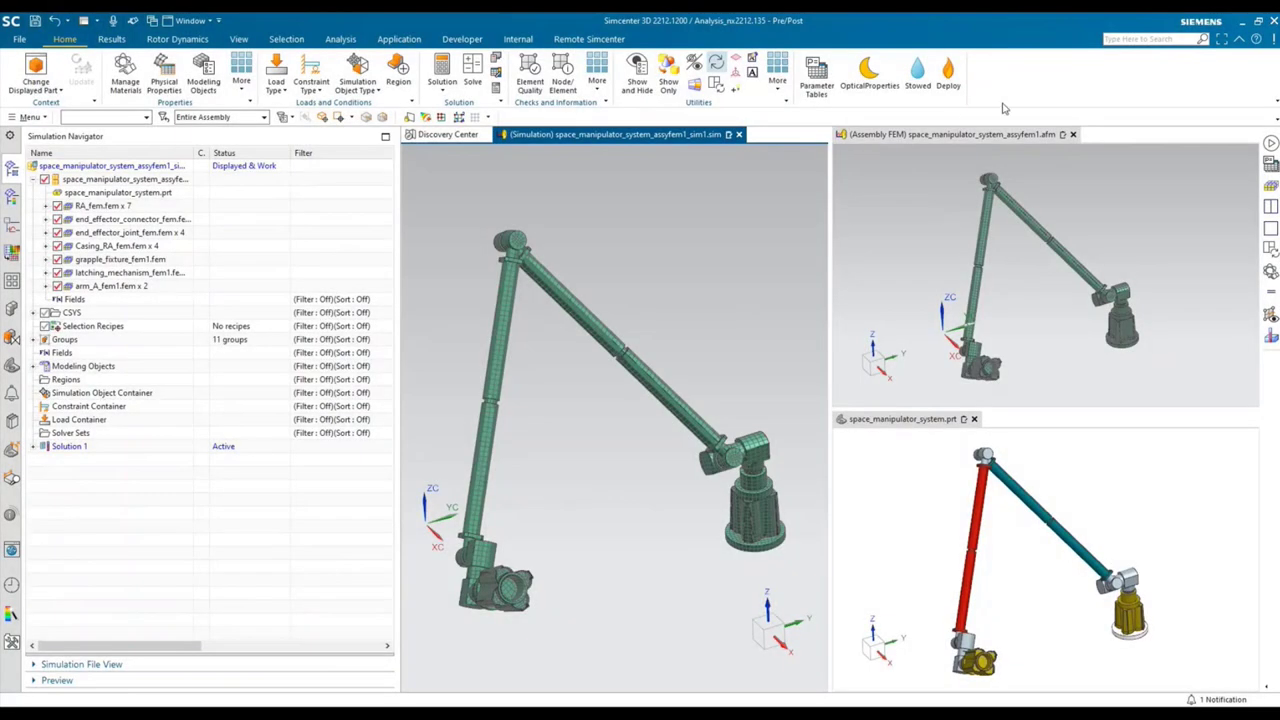
- Run the Stowed command and the Deploy command to articulate the space manipulator
click(917, 72)
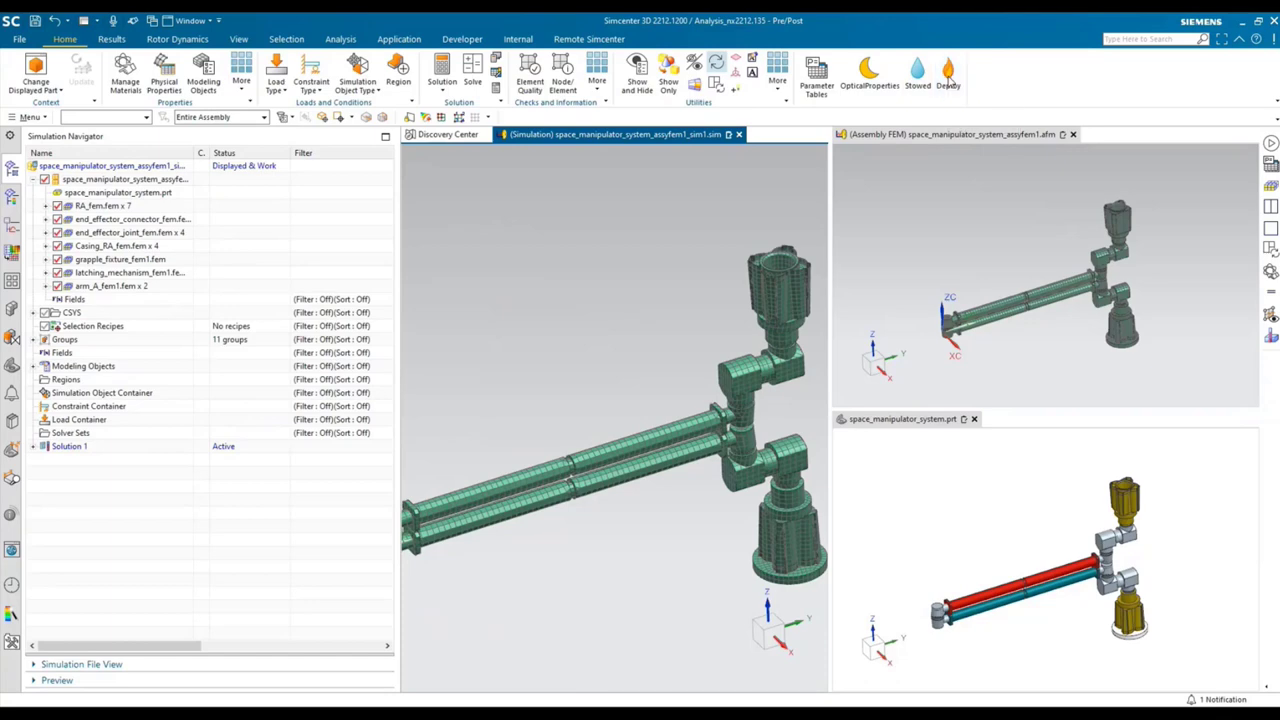
click(948, 80)
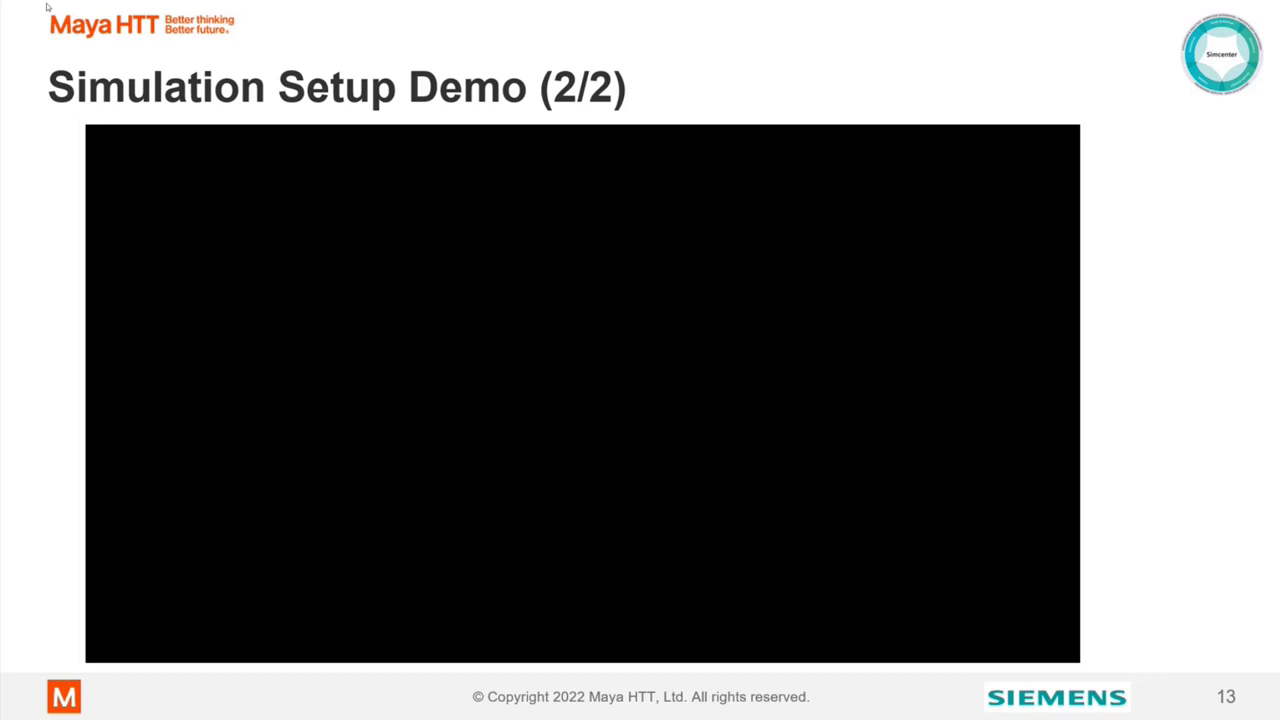
key(Right)
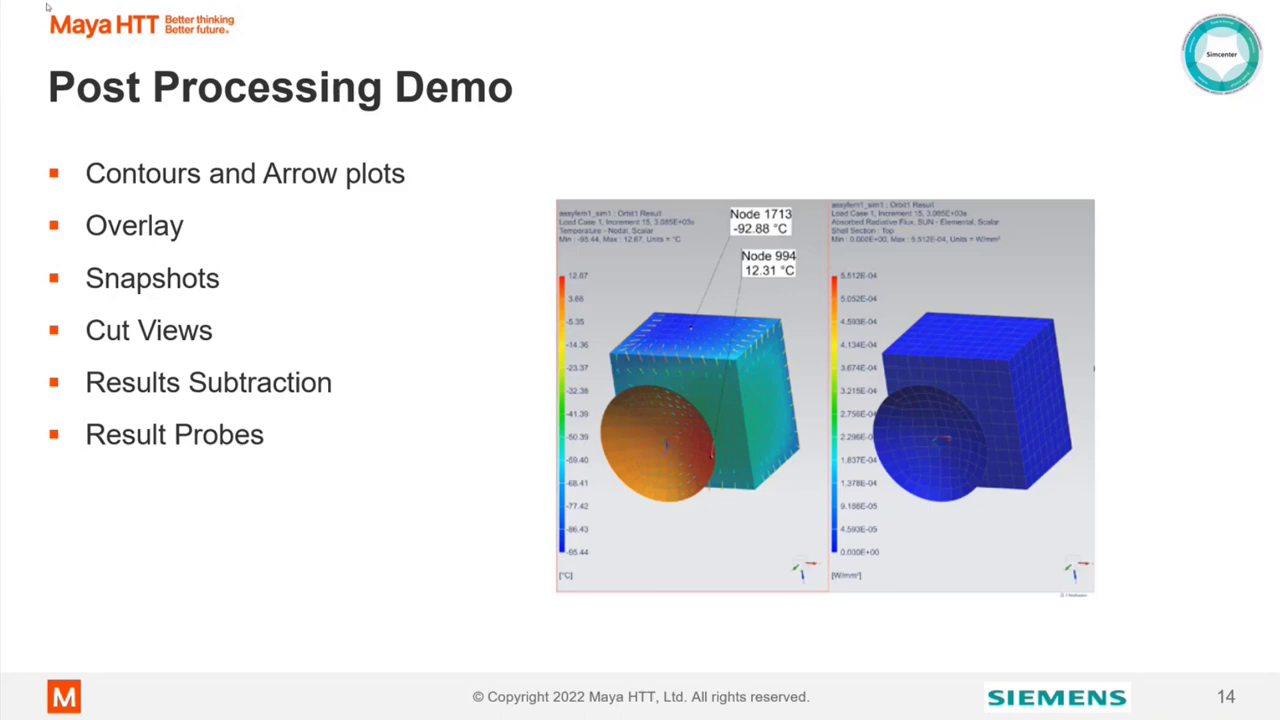
click(258, 282)
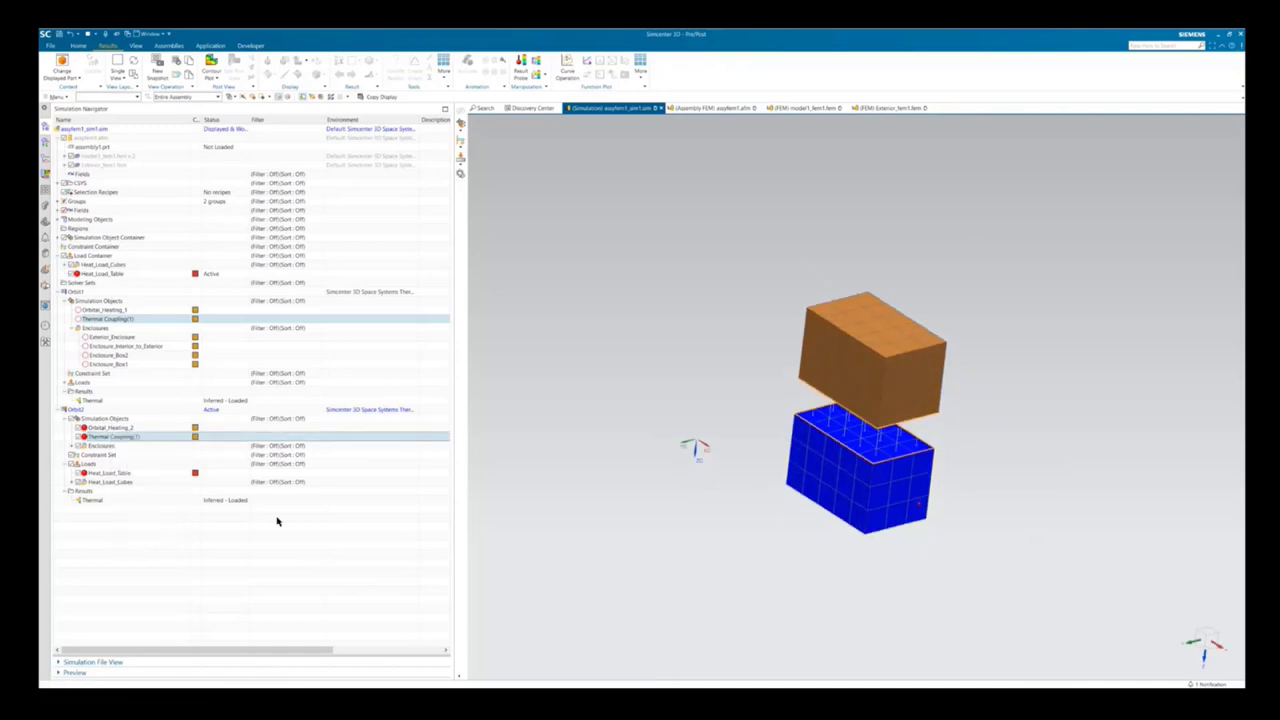
mouse_move(257, 677)
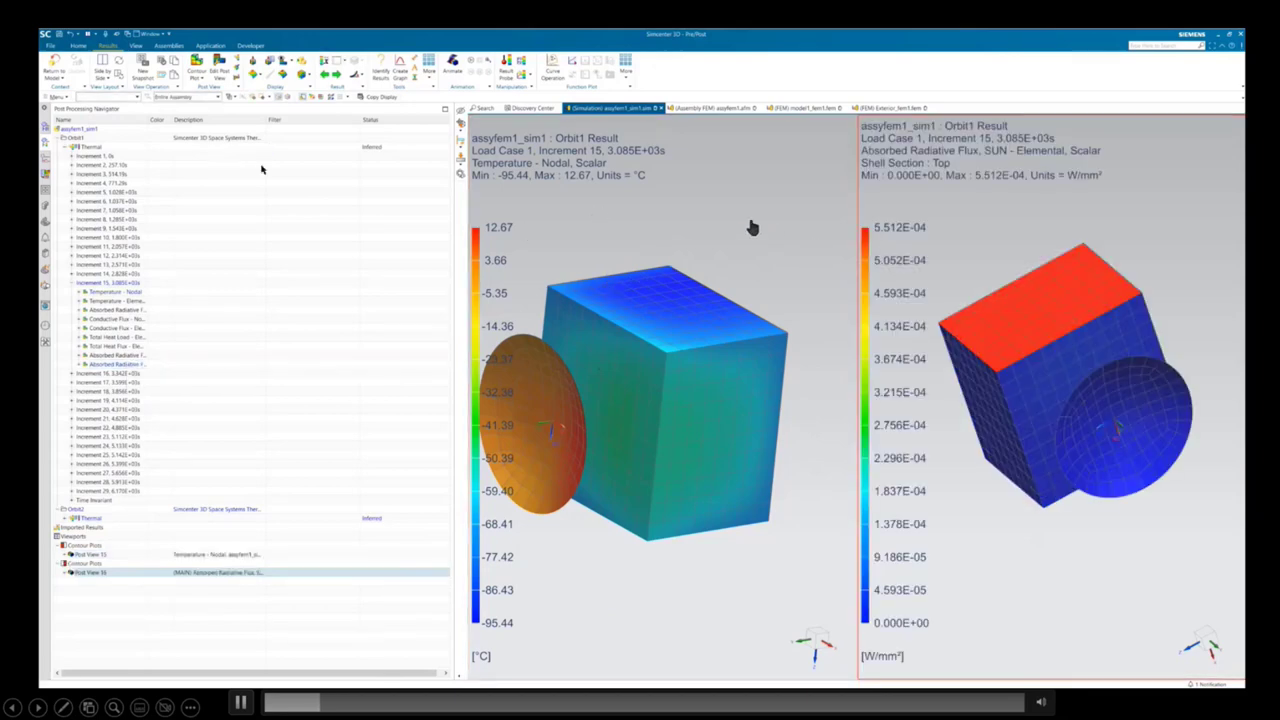
- Synchronize the side-by-side temperature and absorbed solar flux views and rotate both models together
click(120, 63)
drag(508, 205, 680, 371)
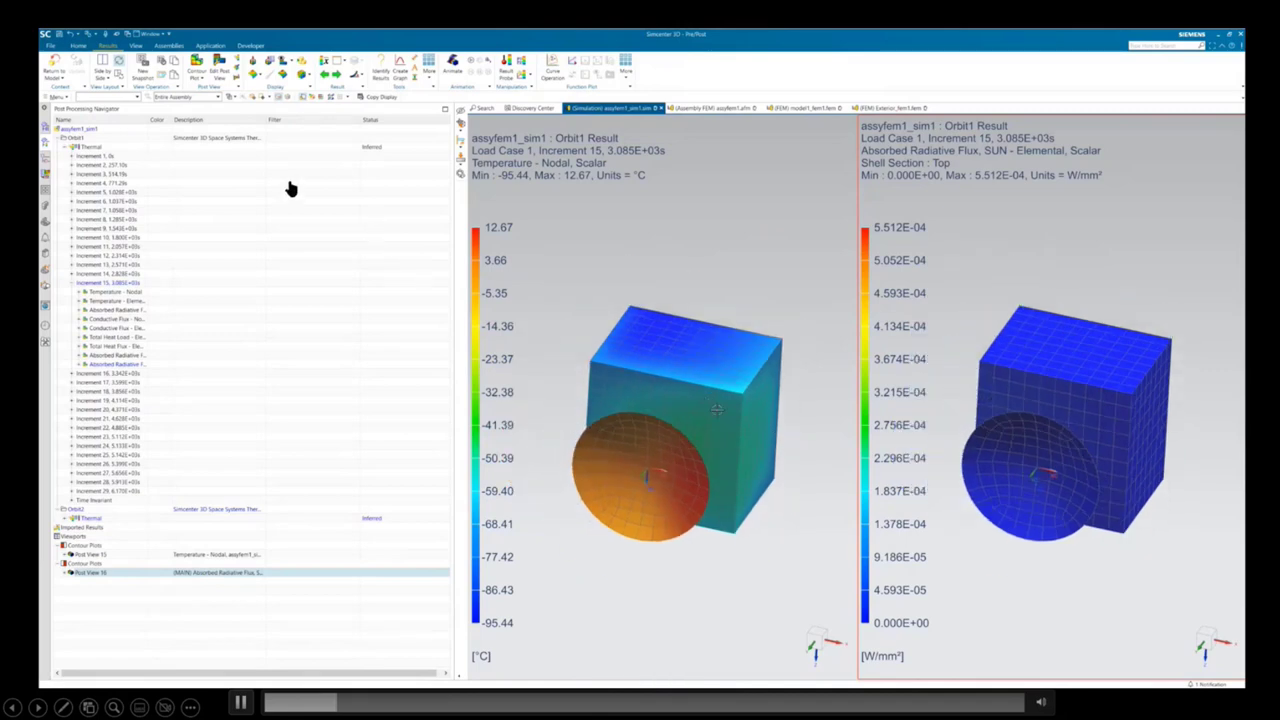
scroll(589, 220, down, 2)
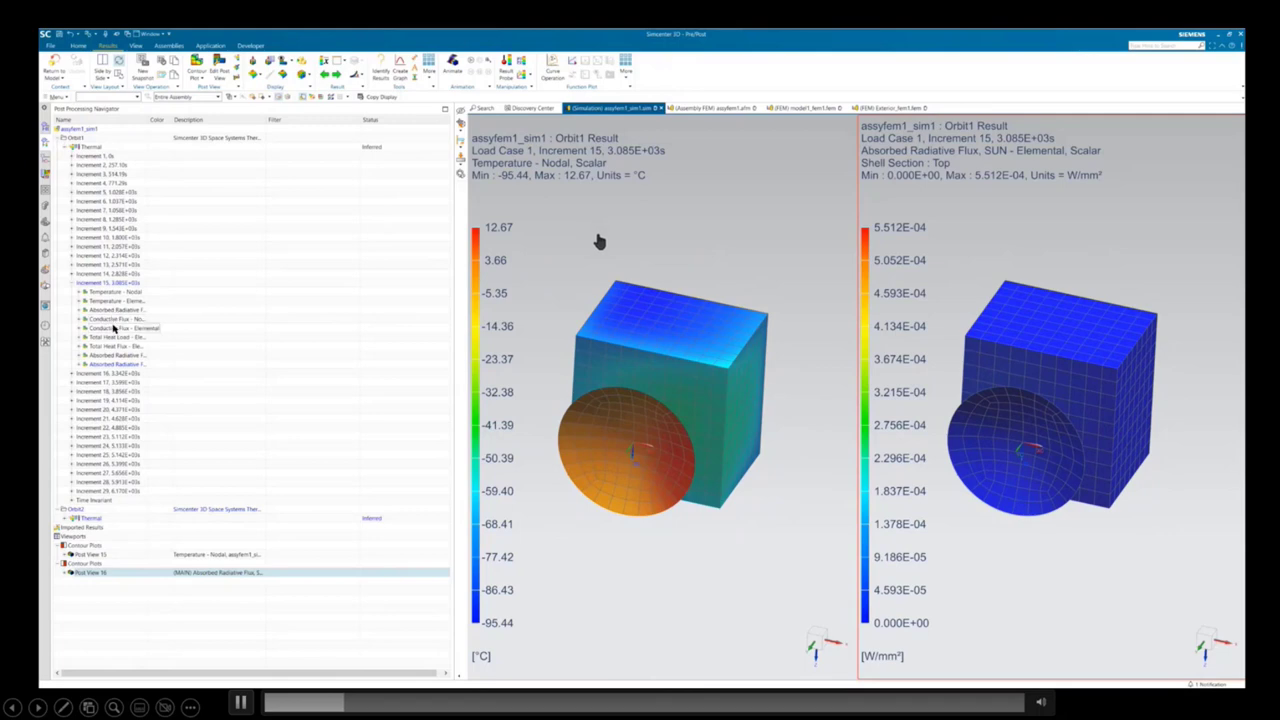
- Overlay the Conductive Flux - Elemental result of Increment 15 on the nodal temperature contour plot
click(598, 243)
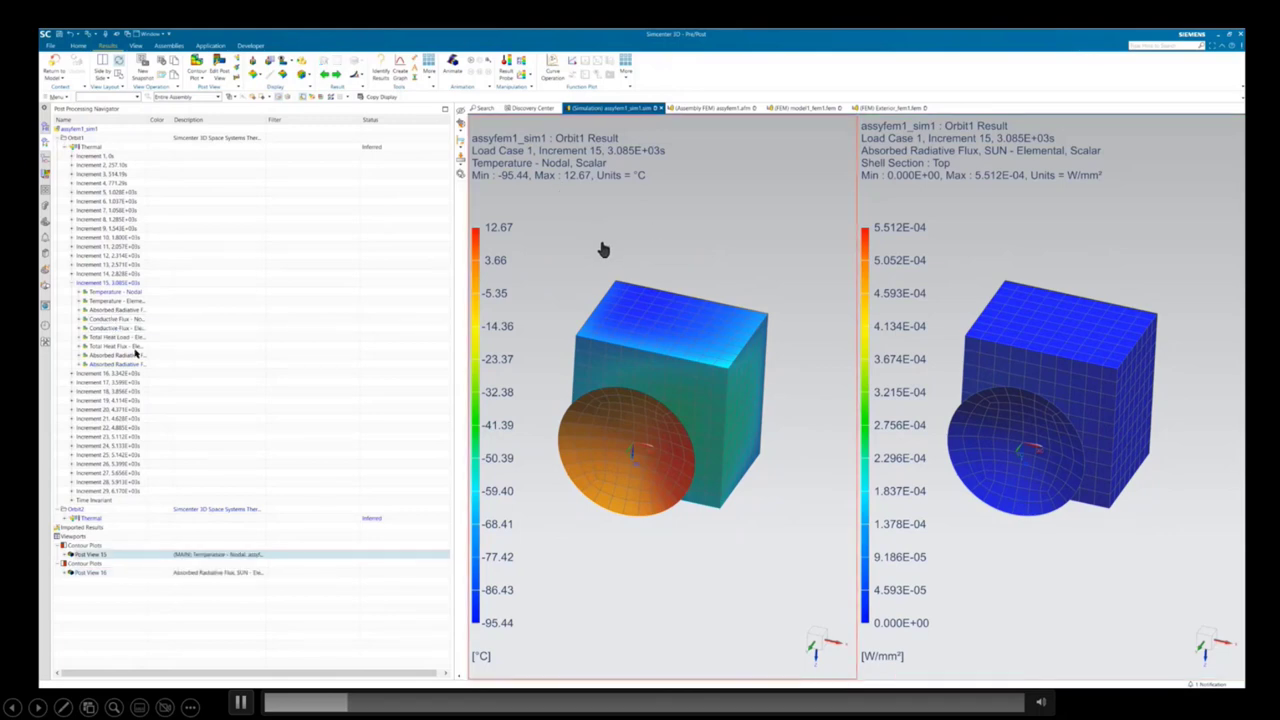
click(97, 330)
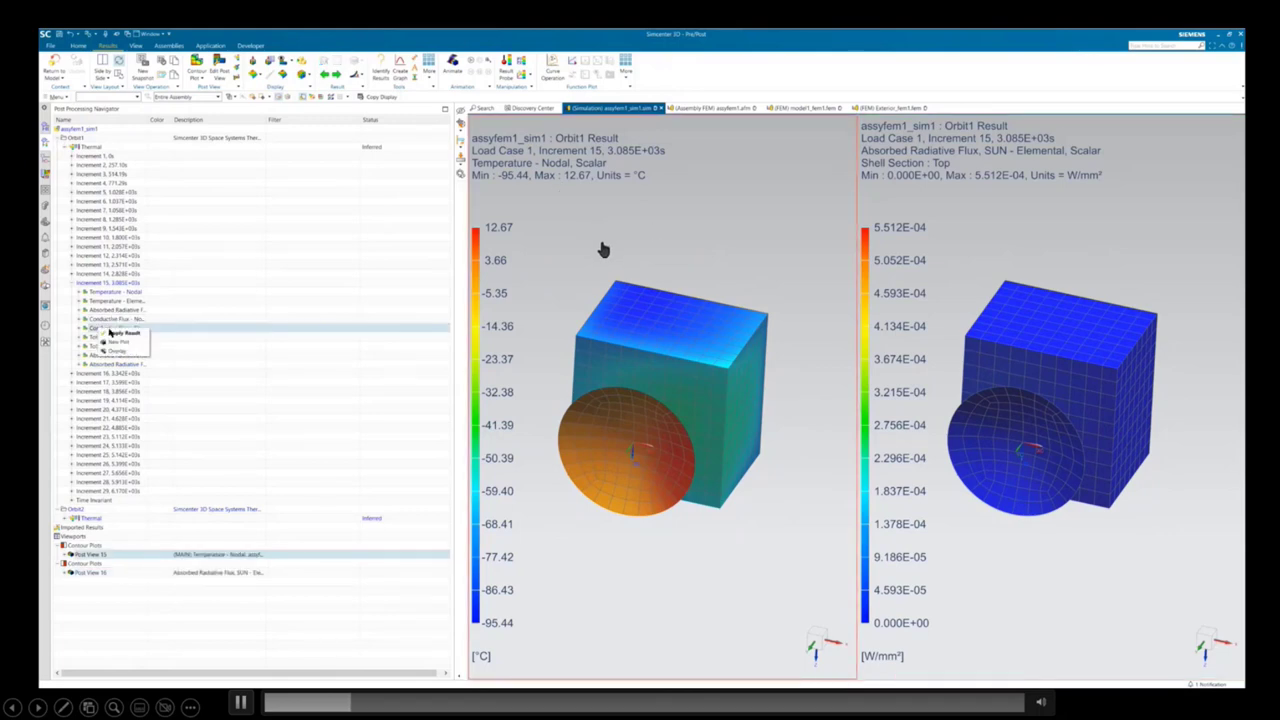
right_click(99, 330)
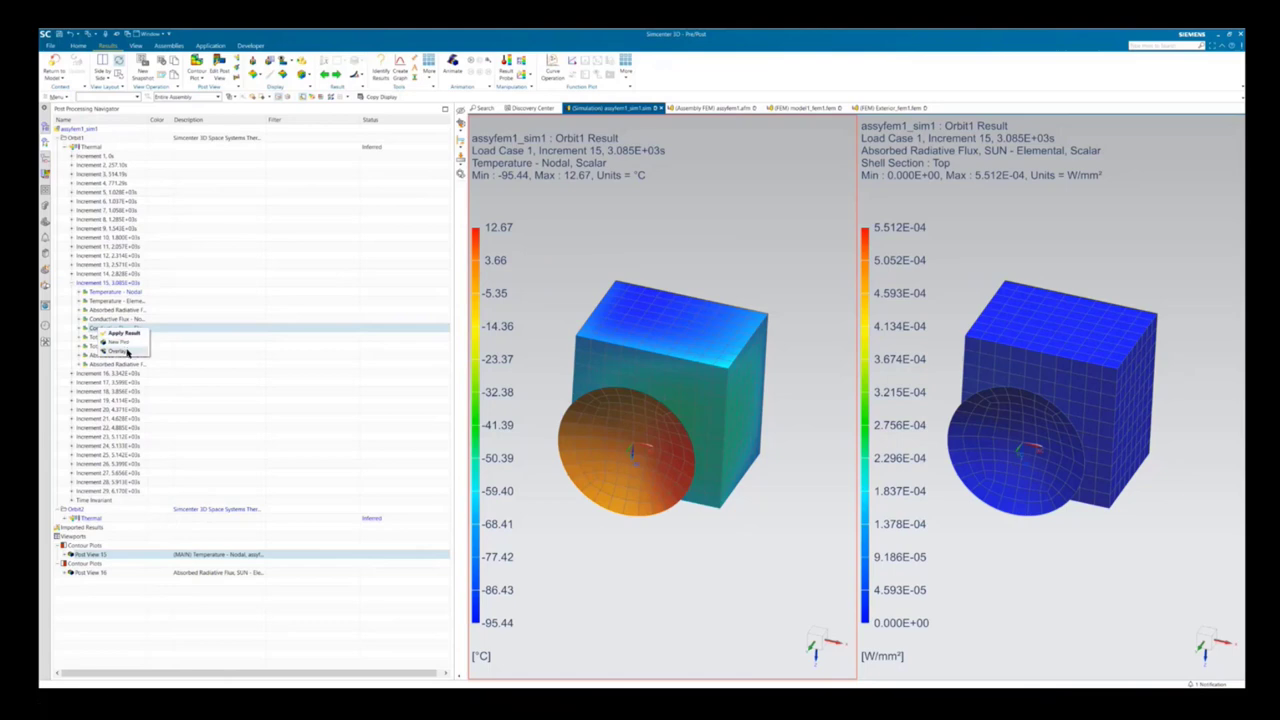
click(122, 343)
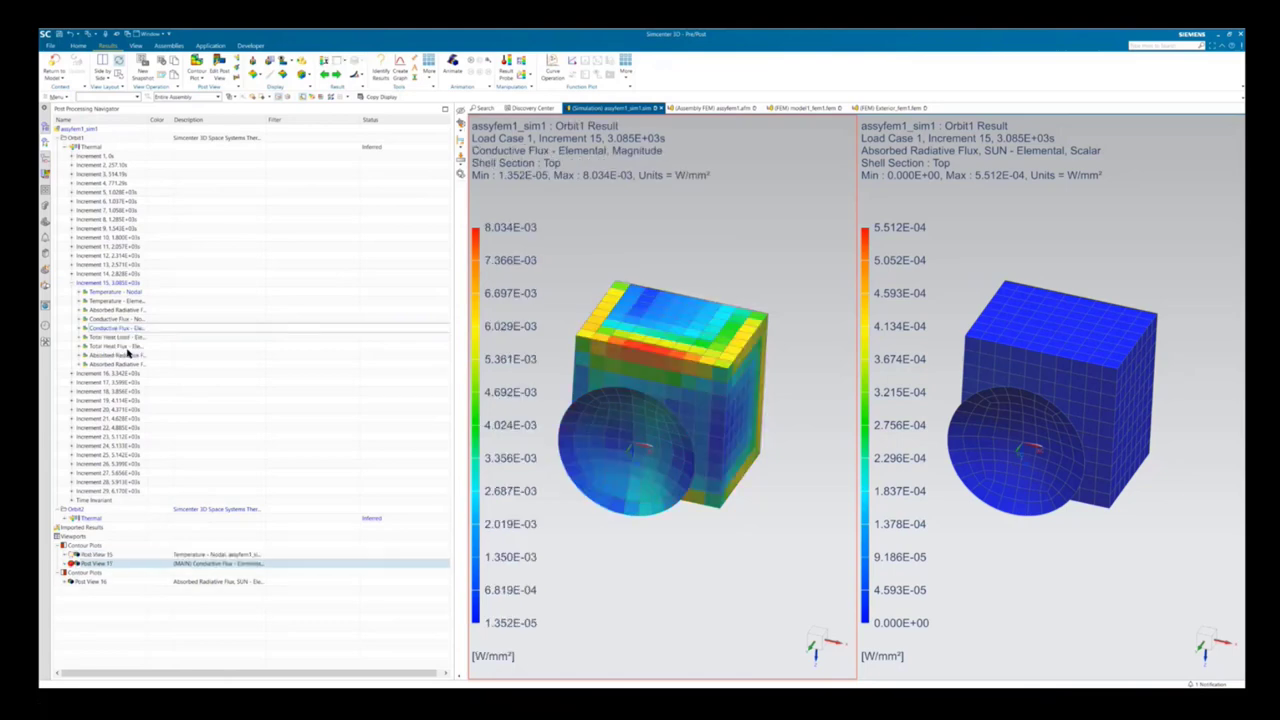
- Change the conductive flux overlay's color display to Arrows with the Magnitude component shown
click(220, 61)
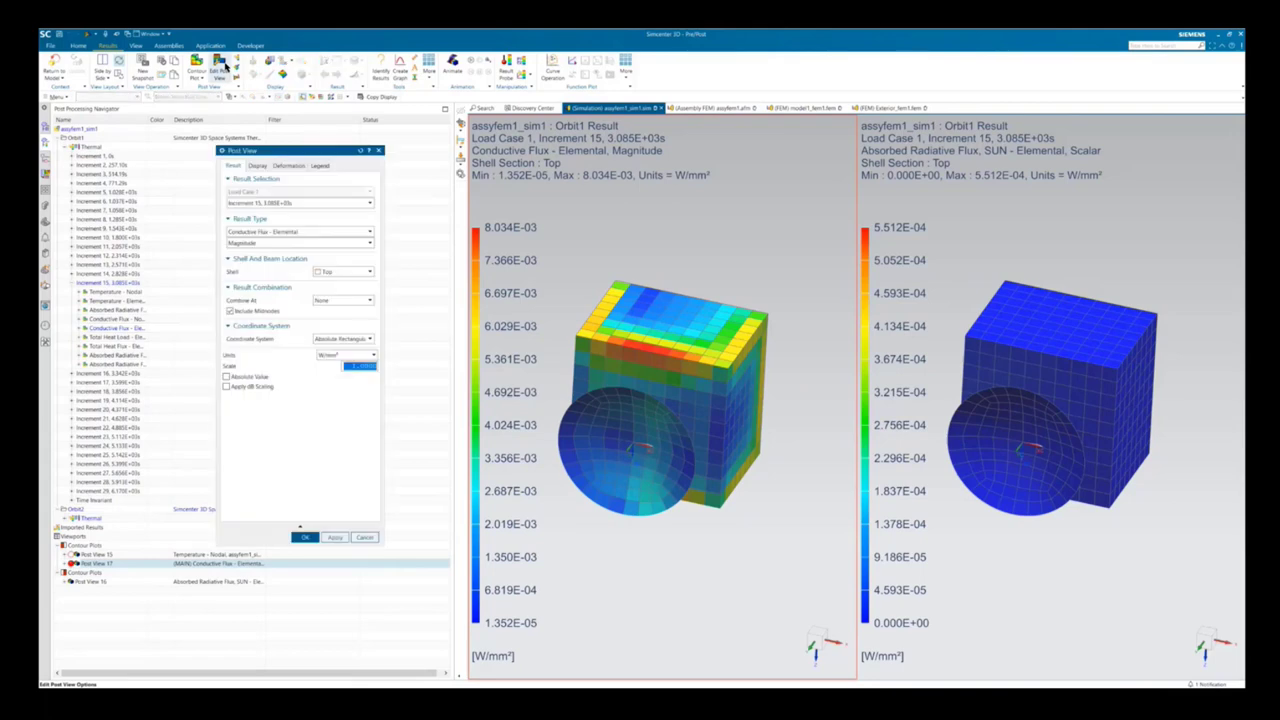
click(259, 166)
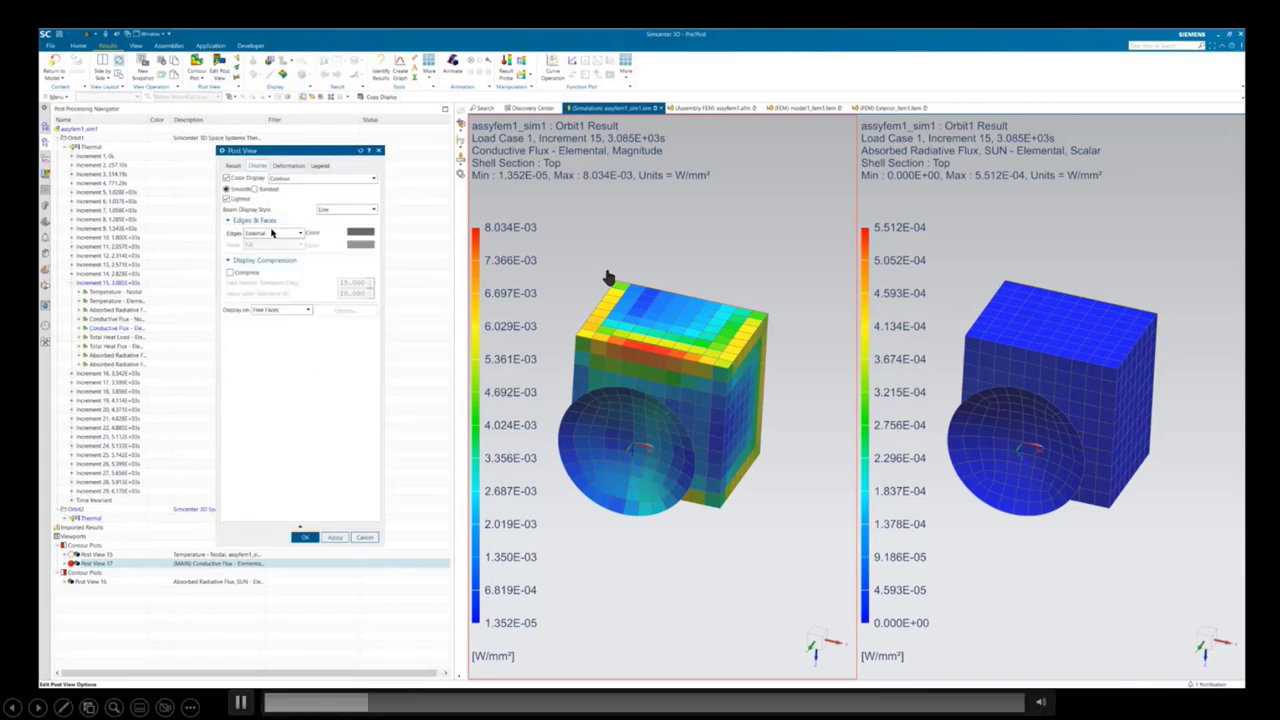
click(283, 179)
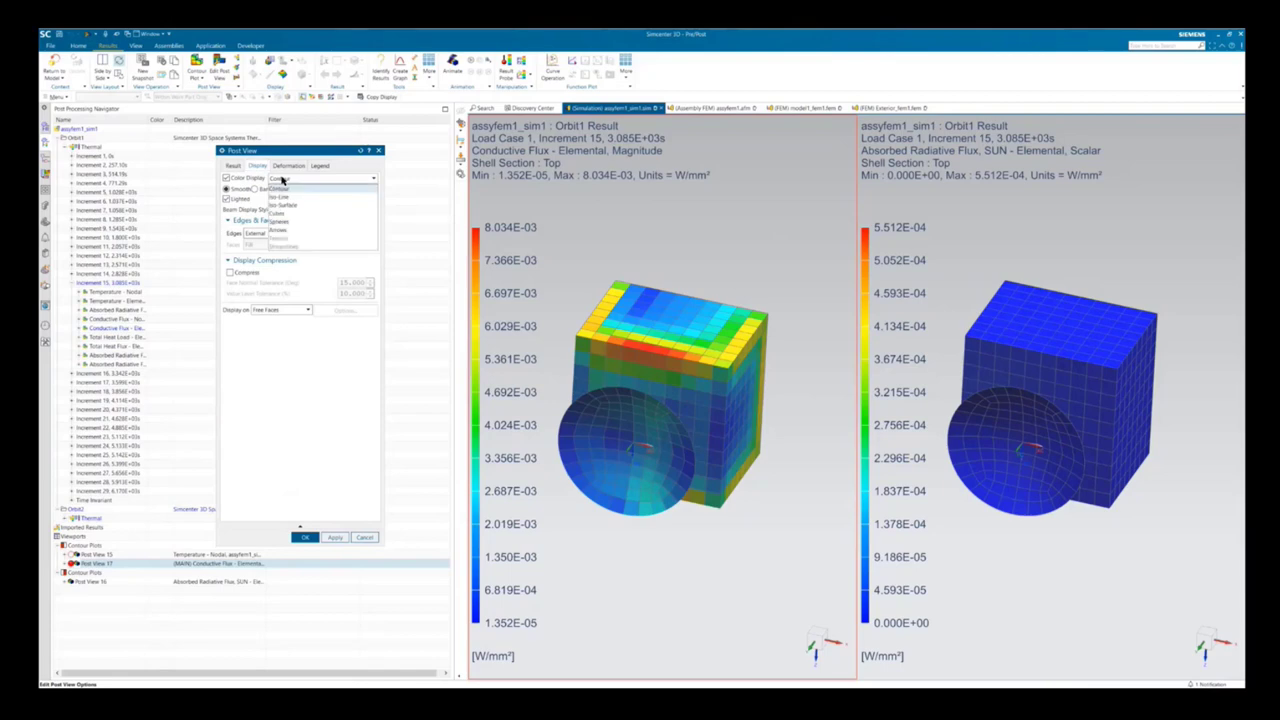
click(280, 230)
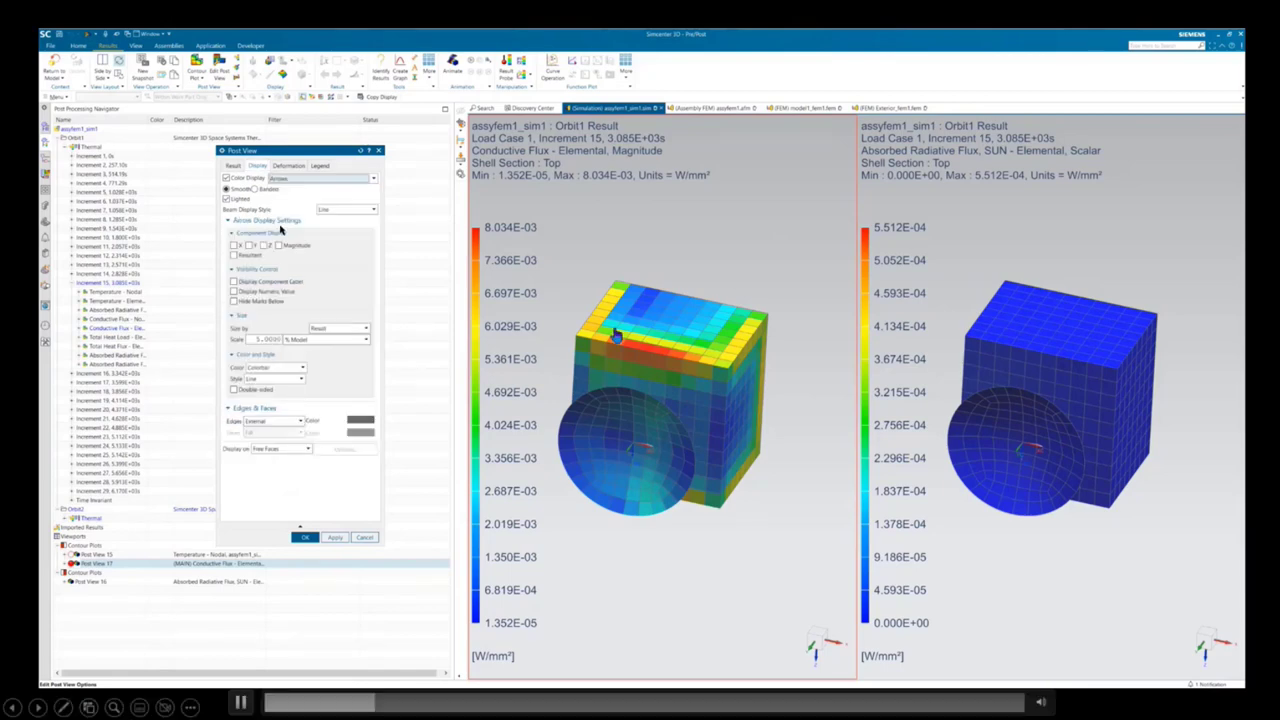
click(336, 539)
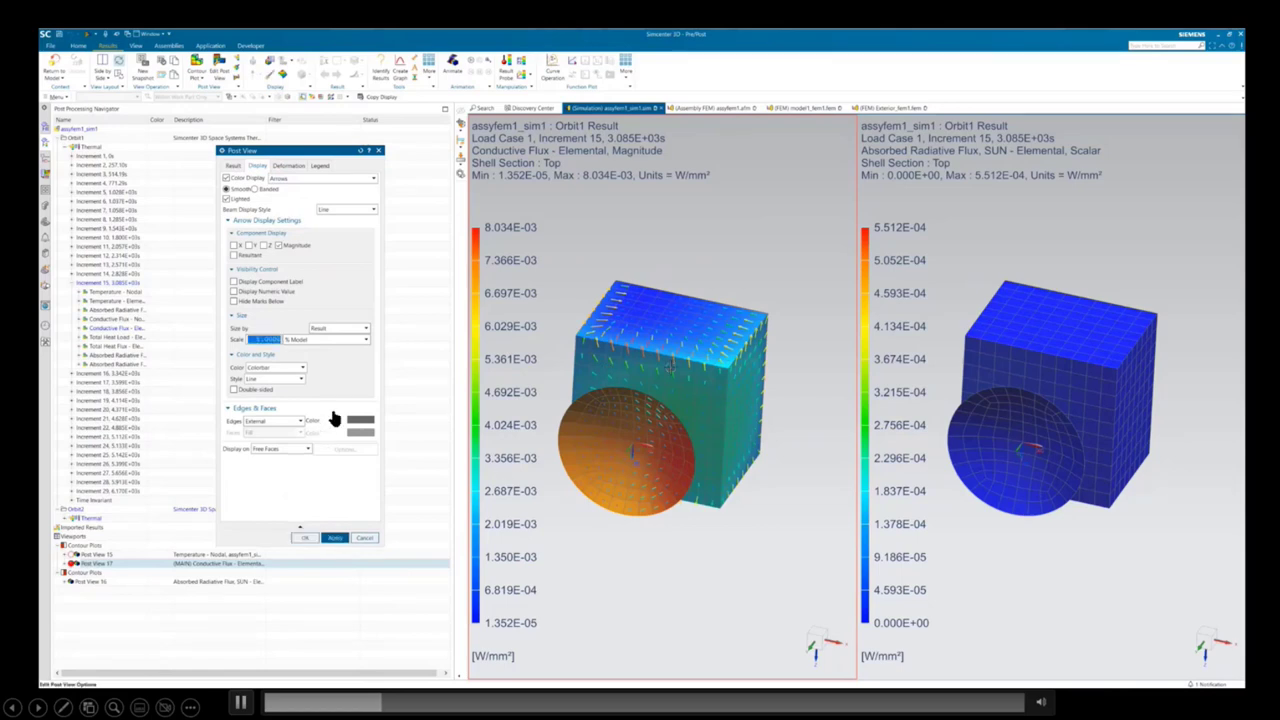
scroll(653, 383, up, 3)
middle_drag(590, 296, 620, 280)
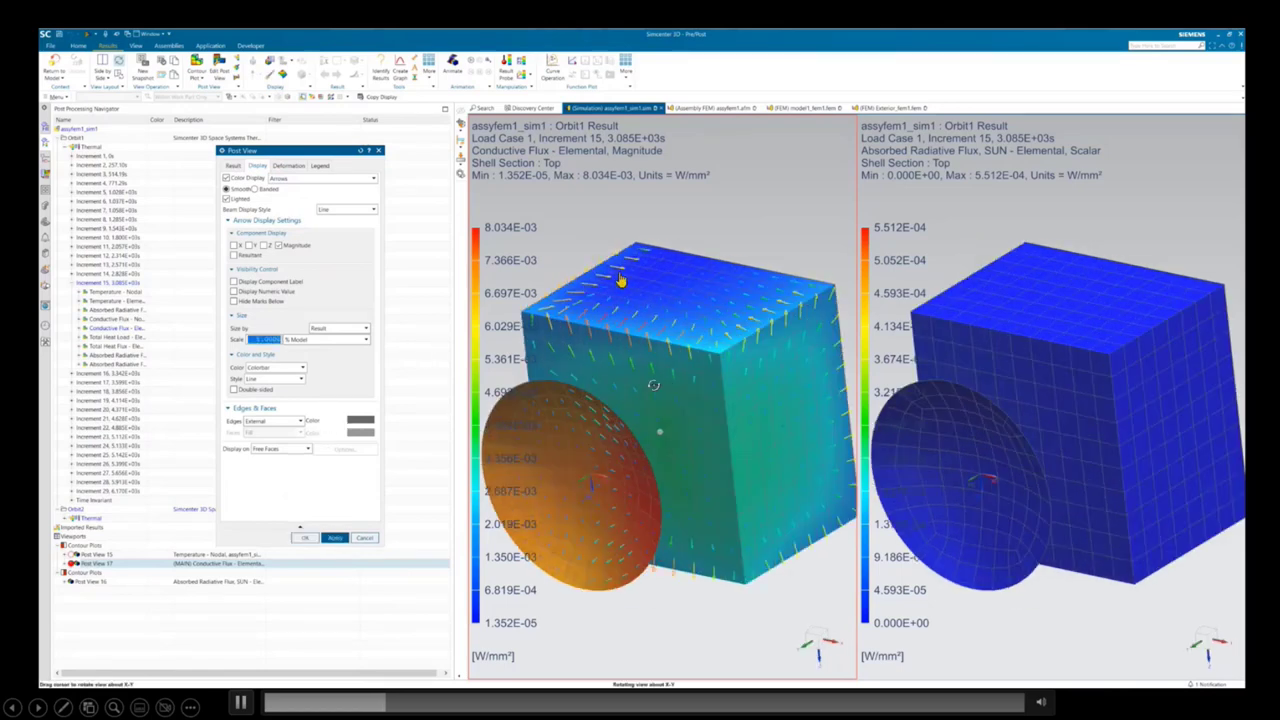
mouse_move(653, 384)
middle_down()
mouse_move(530, 406)
mouse_move(692, 370)
mouse_move(673, 384)
mouse_move(630, 374)
middle_up()
scroll(630, 374, down, 2)
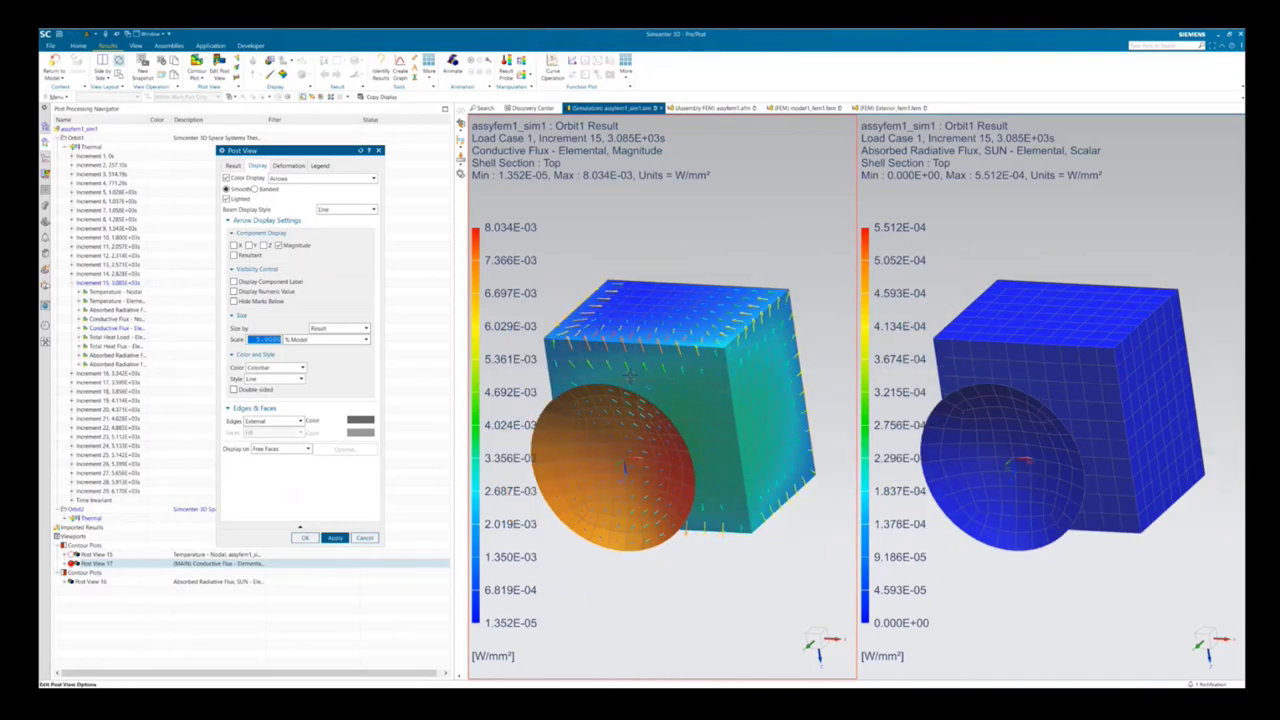
click(305, 538)
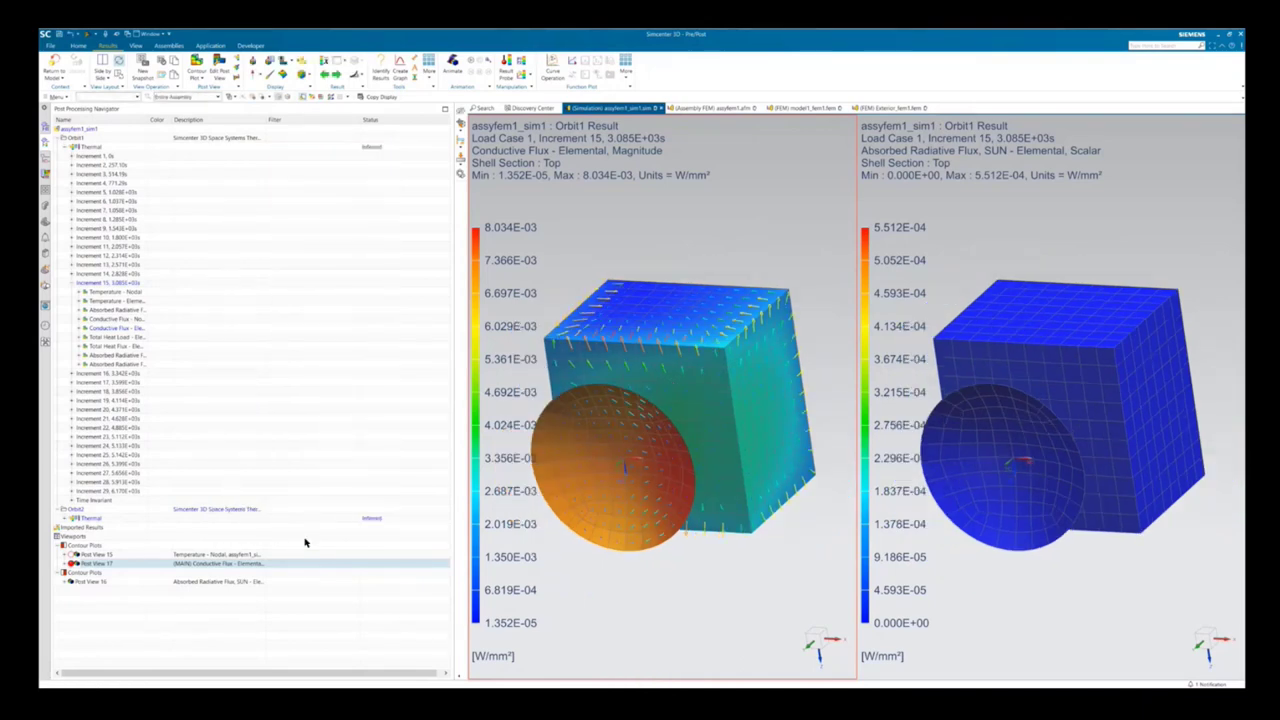
- Annotate one node on the box's upper face and one on the dish with their temperatures, and move both labels above the model
click(108, 555)
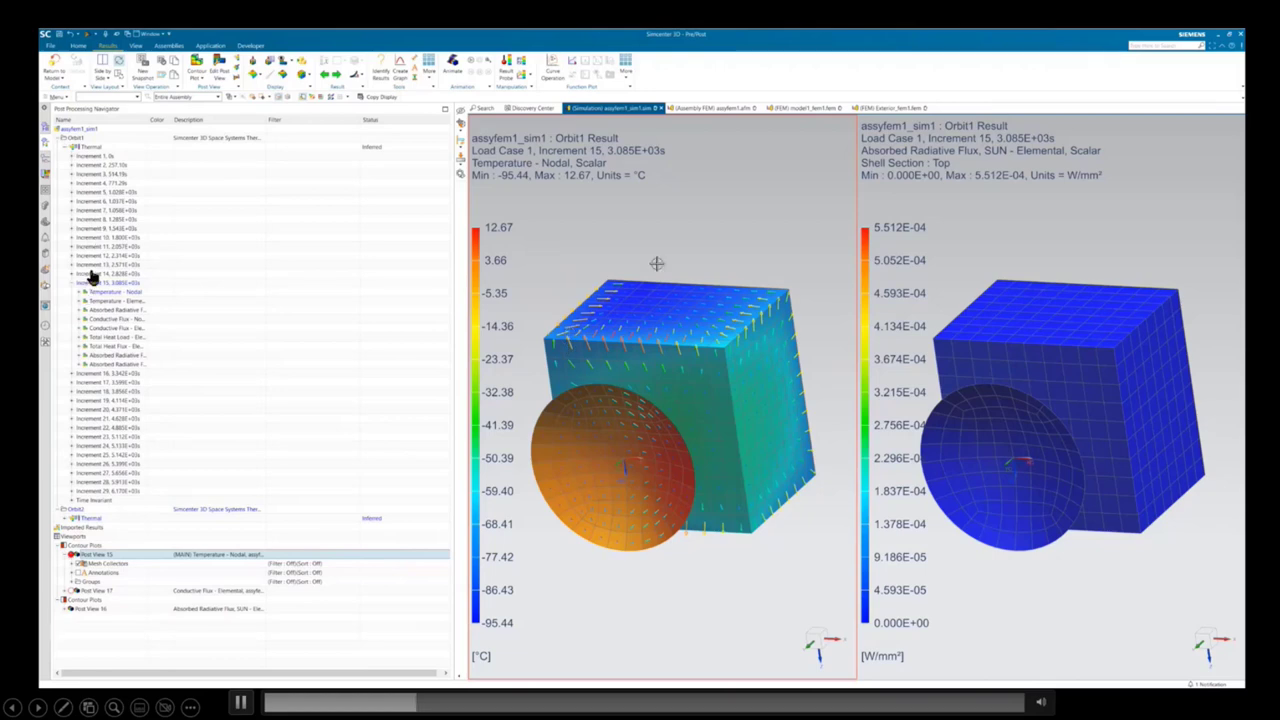
click(416, 64)
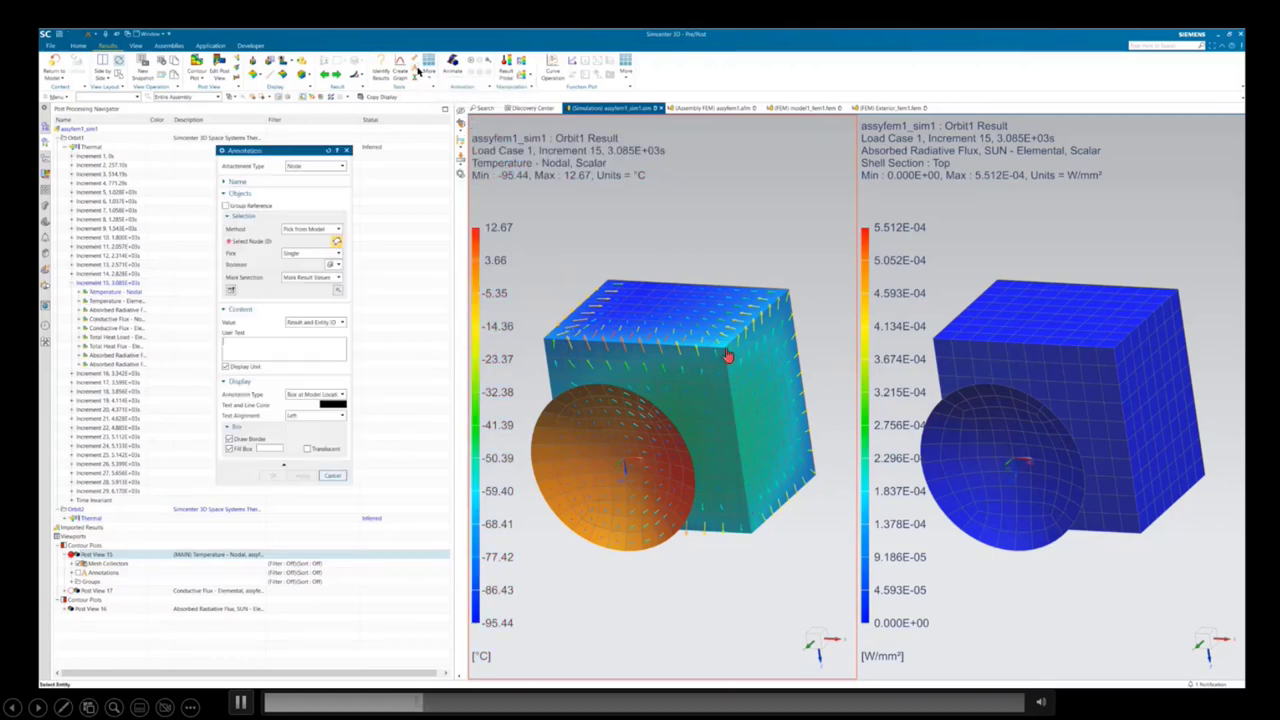
click(692, 484)
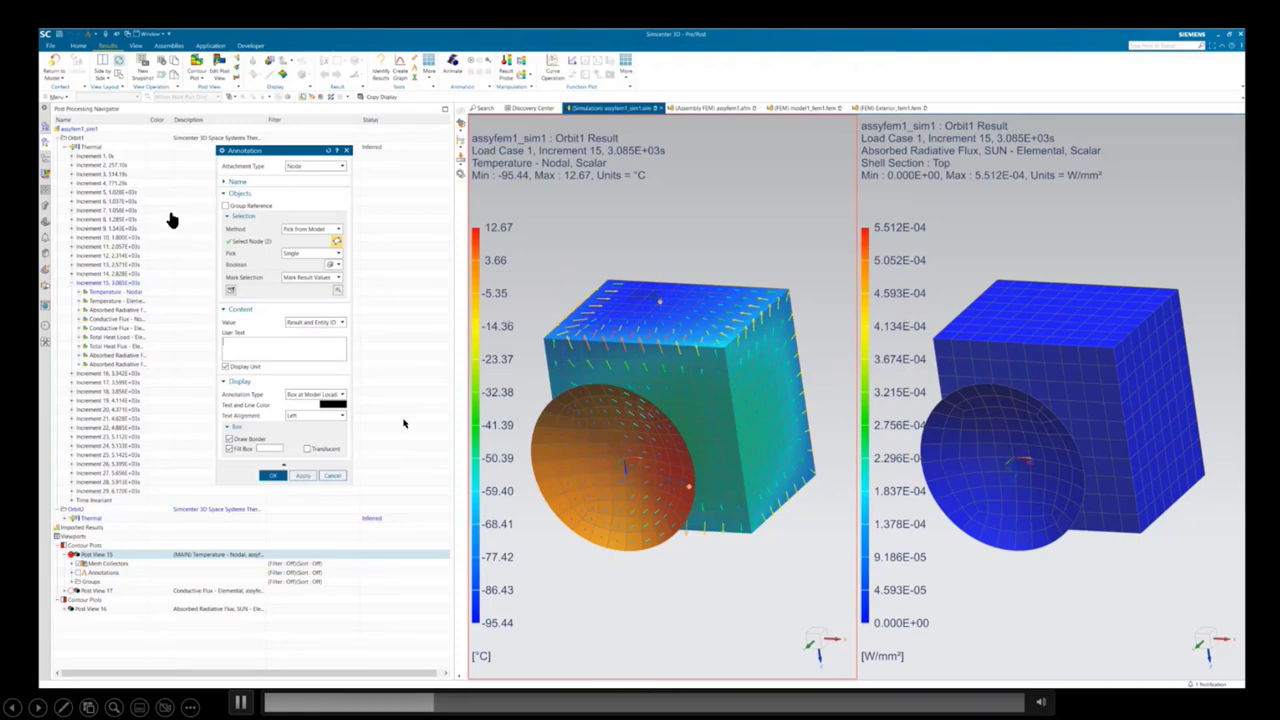
click(273, 476)
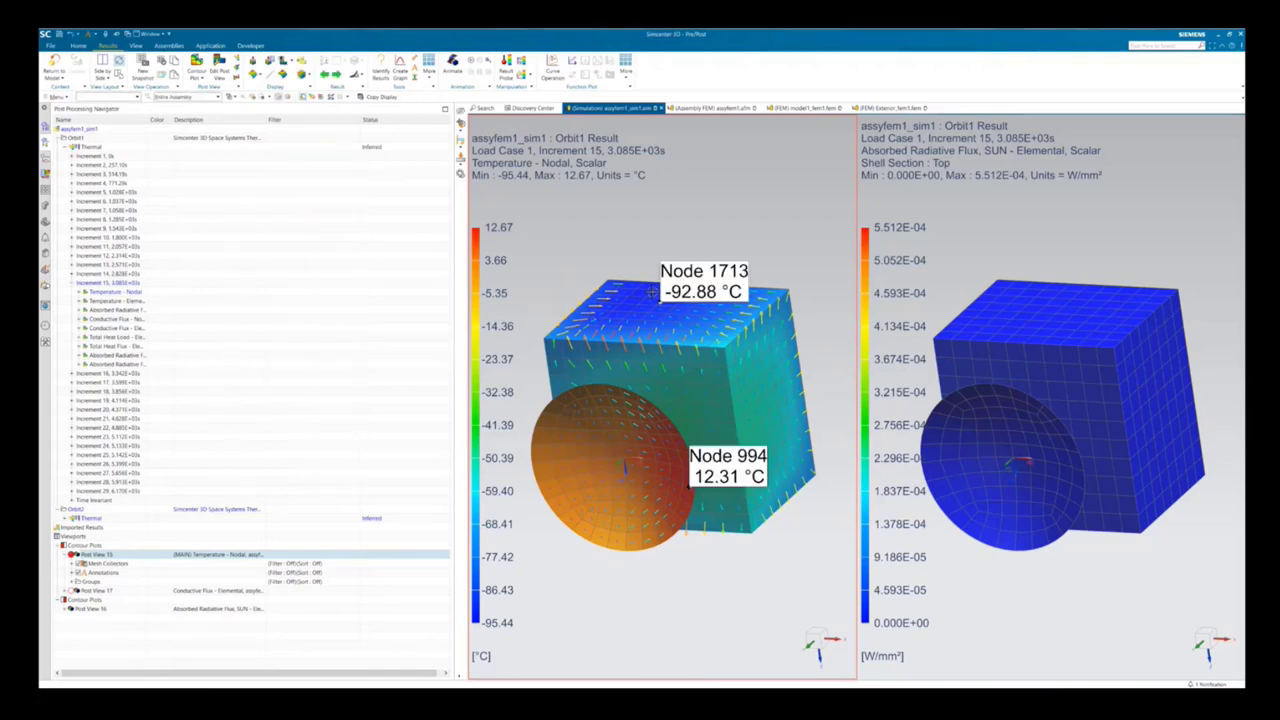
drag(680, 276, 735, 143)
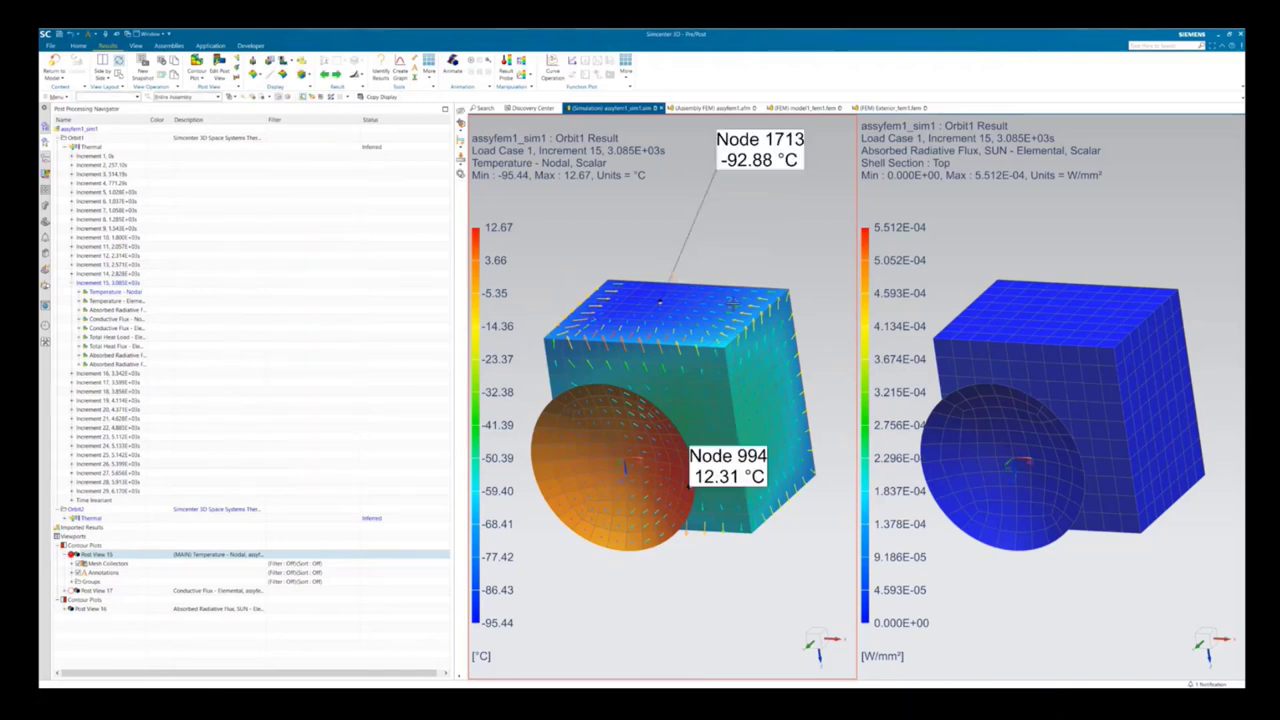
drag(710, 455, 751, 213)
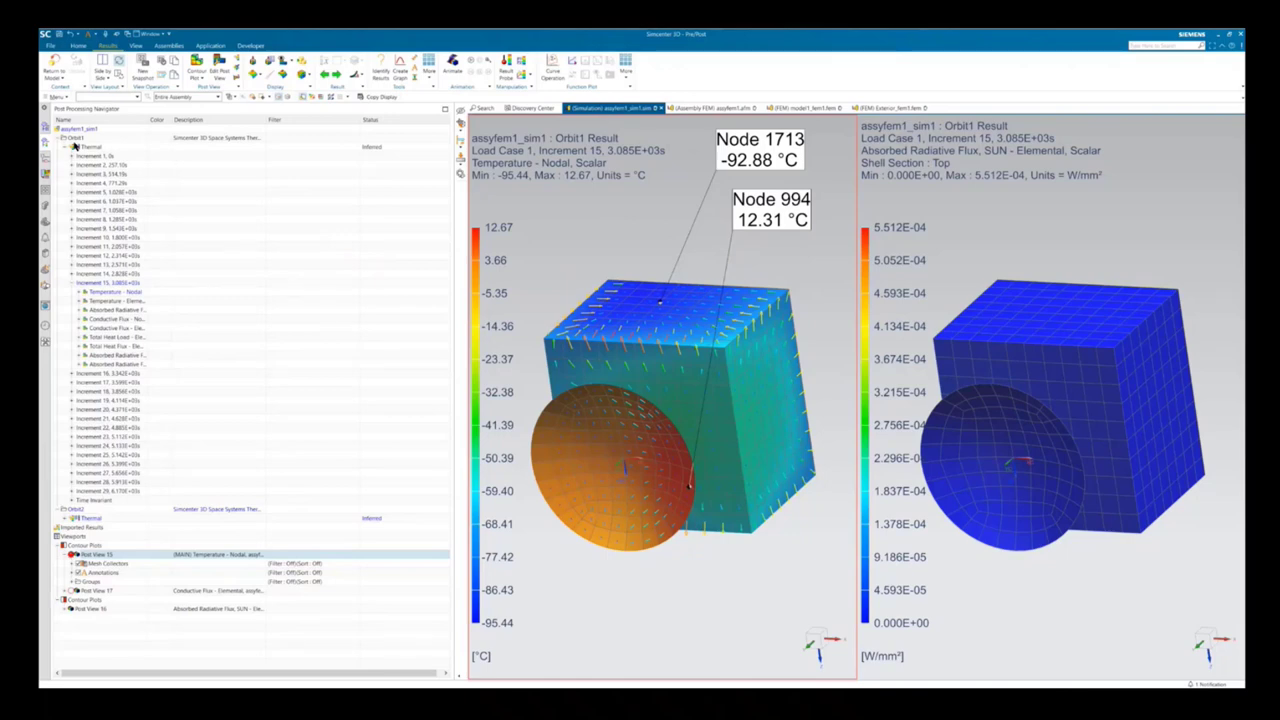
- Create a snapshot of the side-by-side annotated result views and rename it Orbit1
click(141, 64)
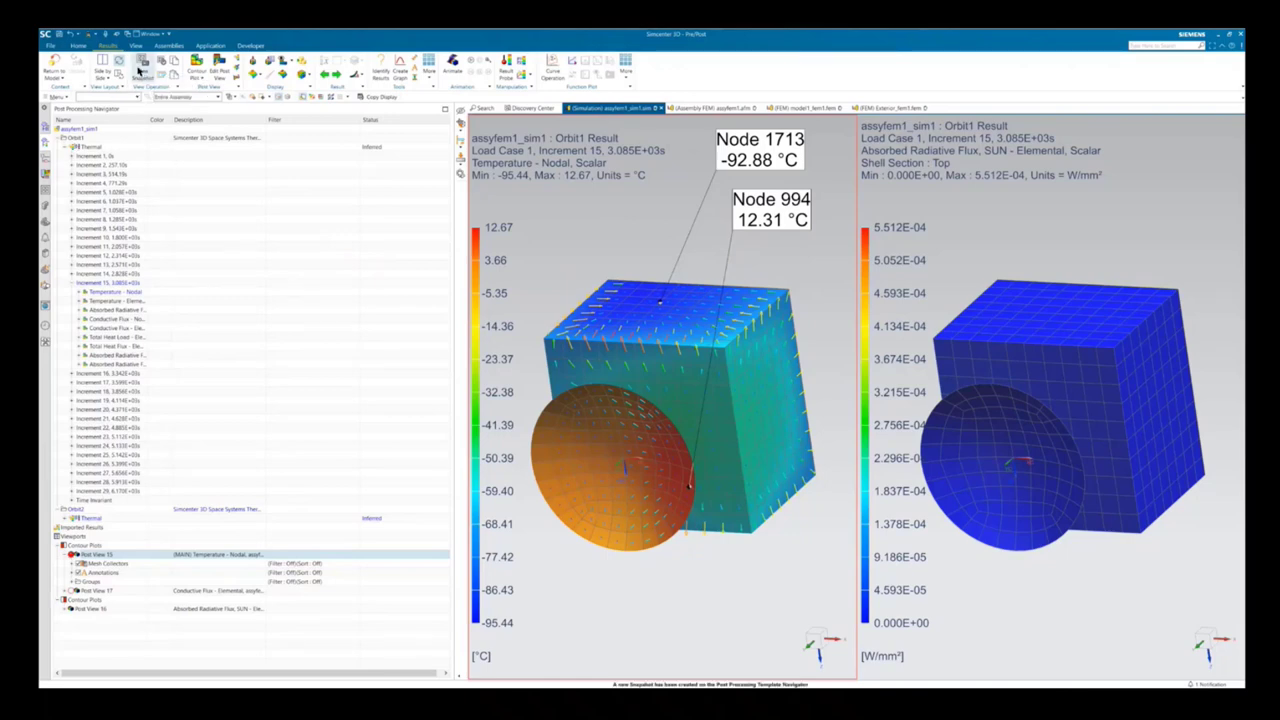
click(48, 193)
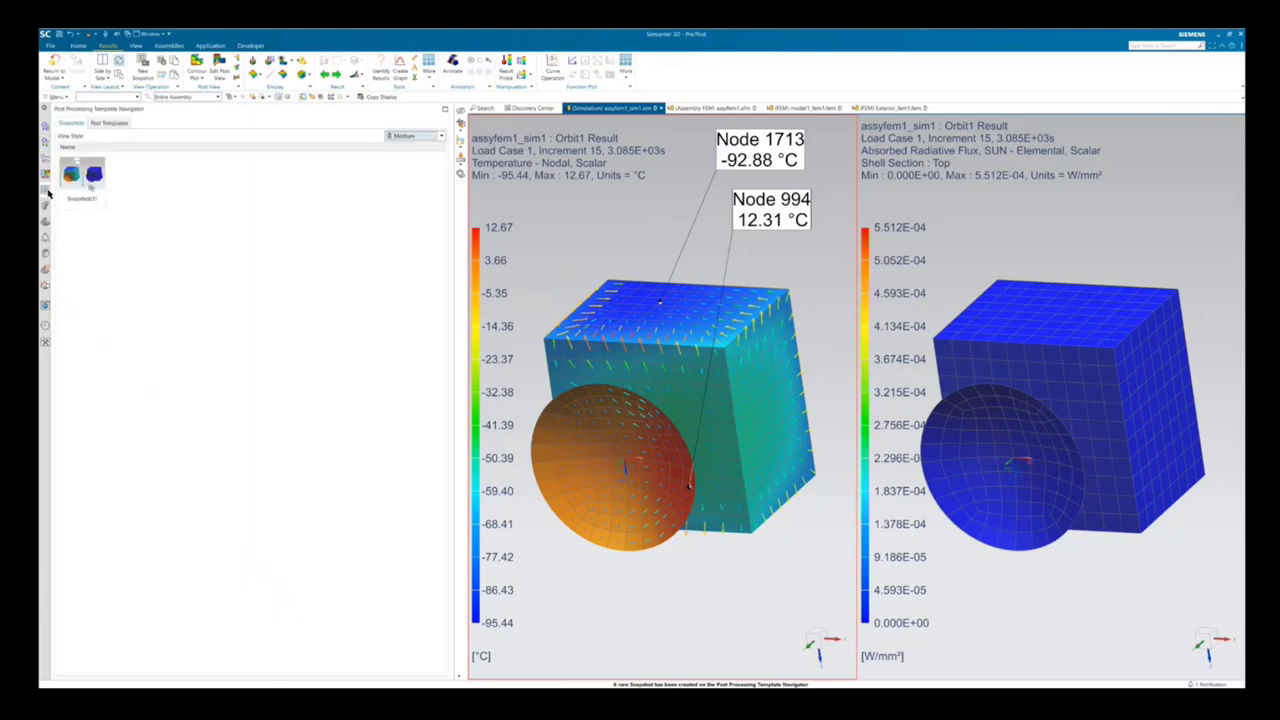
right_click(94, 200)
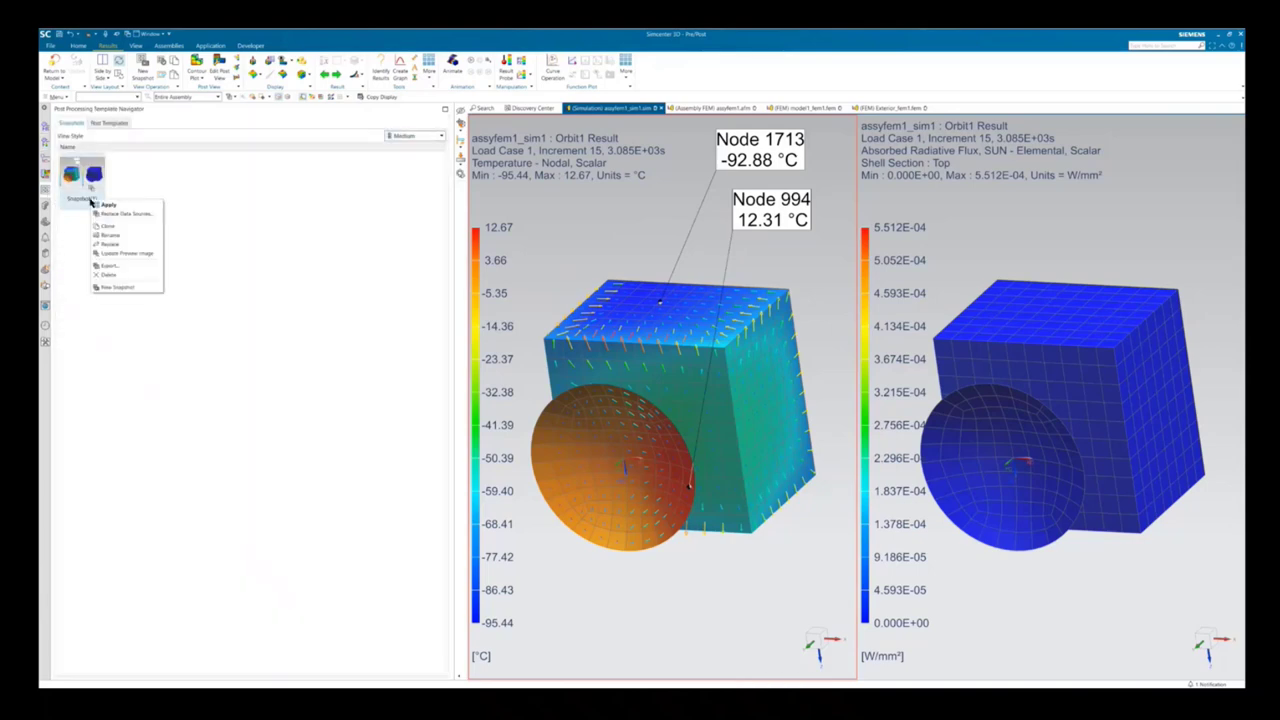
click(110, 238)
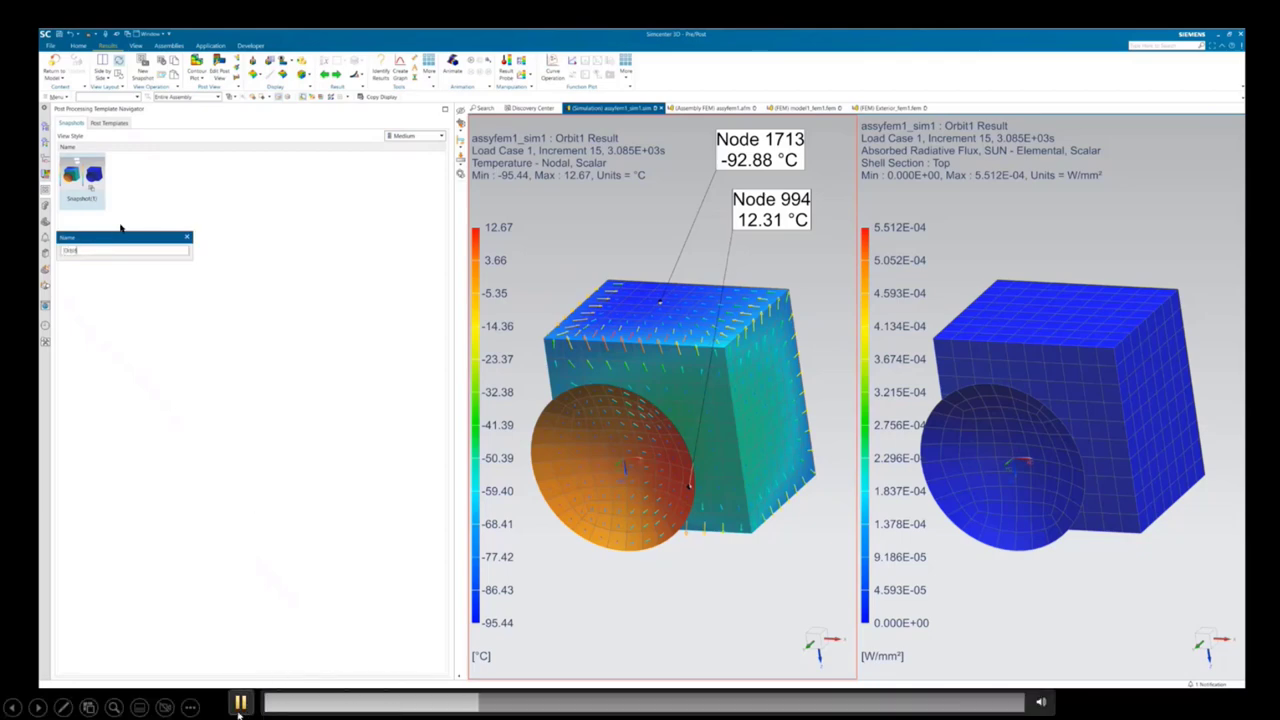
key(Return)
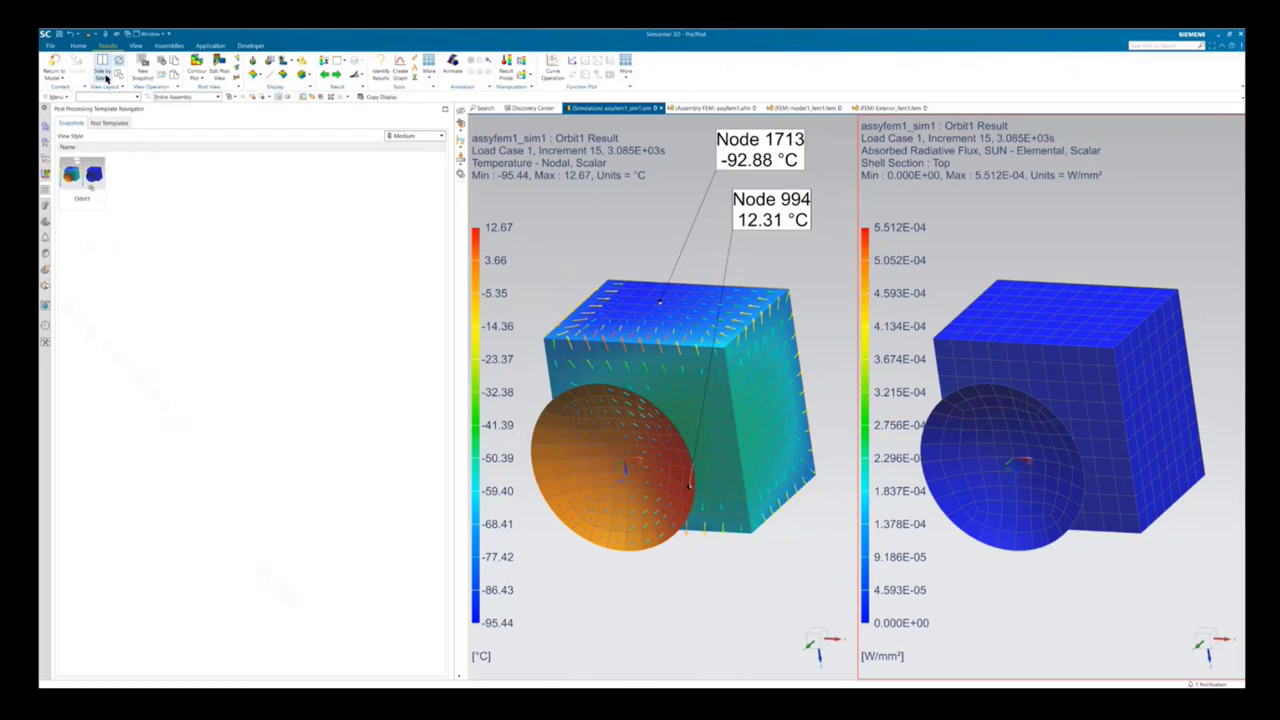
click(240, 703)
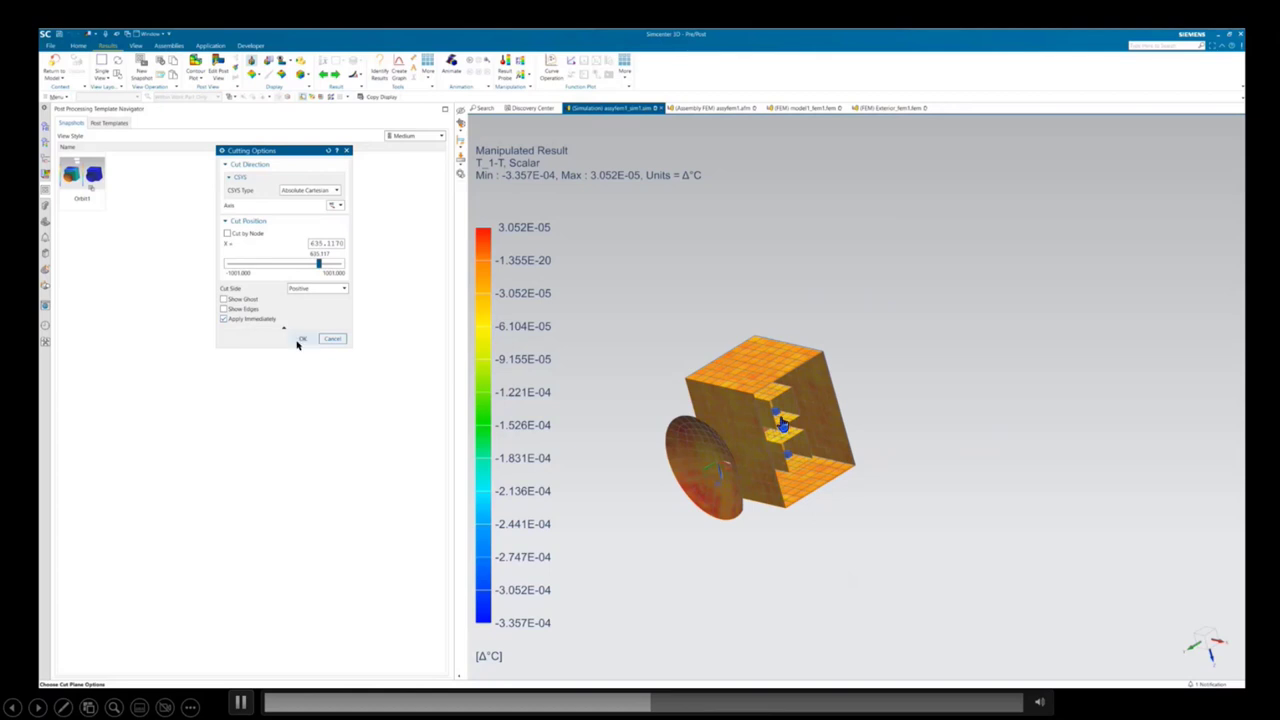
- Accept the cutting plane options and hide the payload mesh collectors of both model1_fem1 components in the T_1-T result plot
click(302, 338)
click(45, 148)
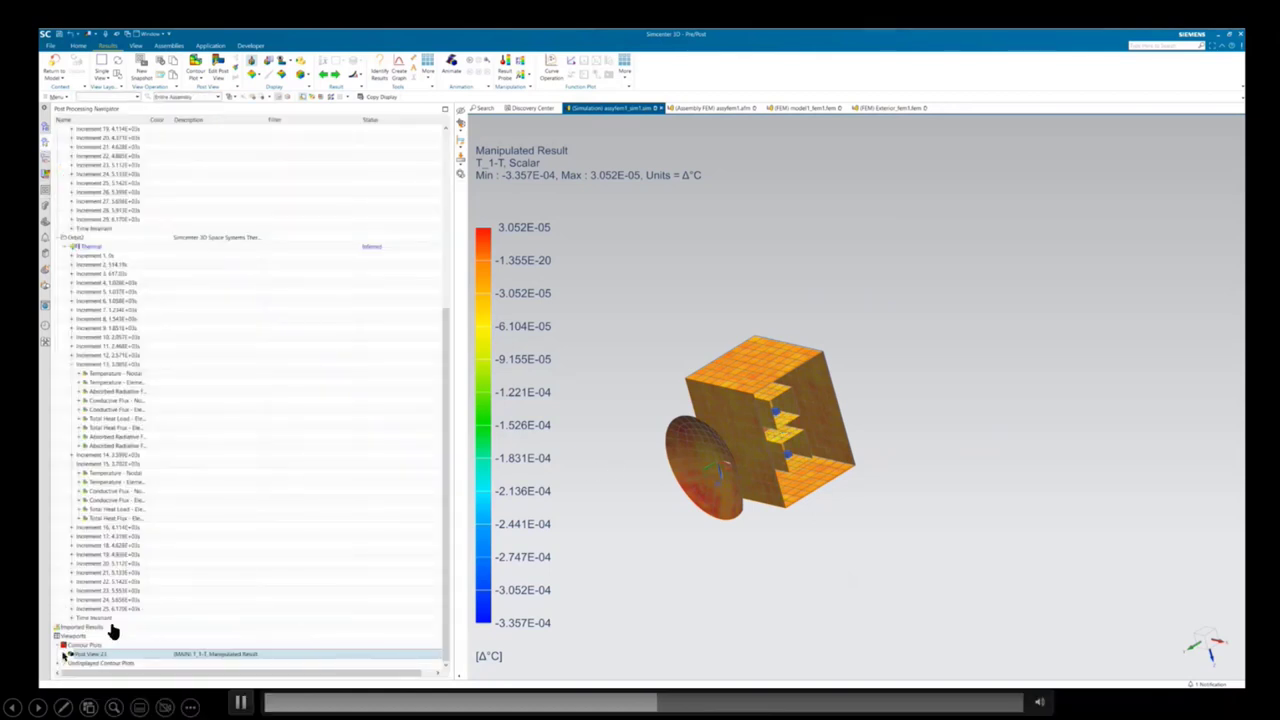
double_click(100, 653)
click(71, 646)
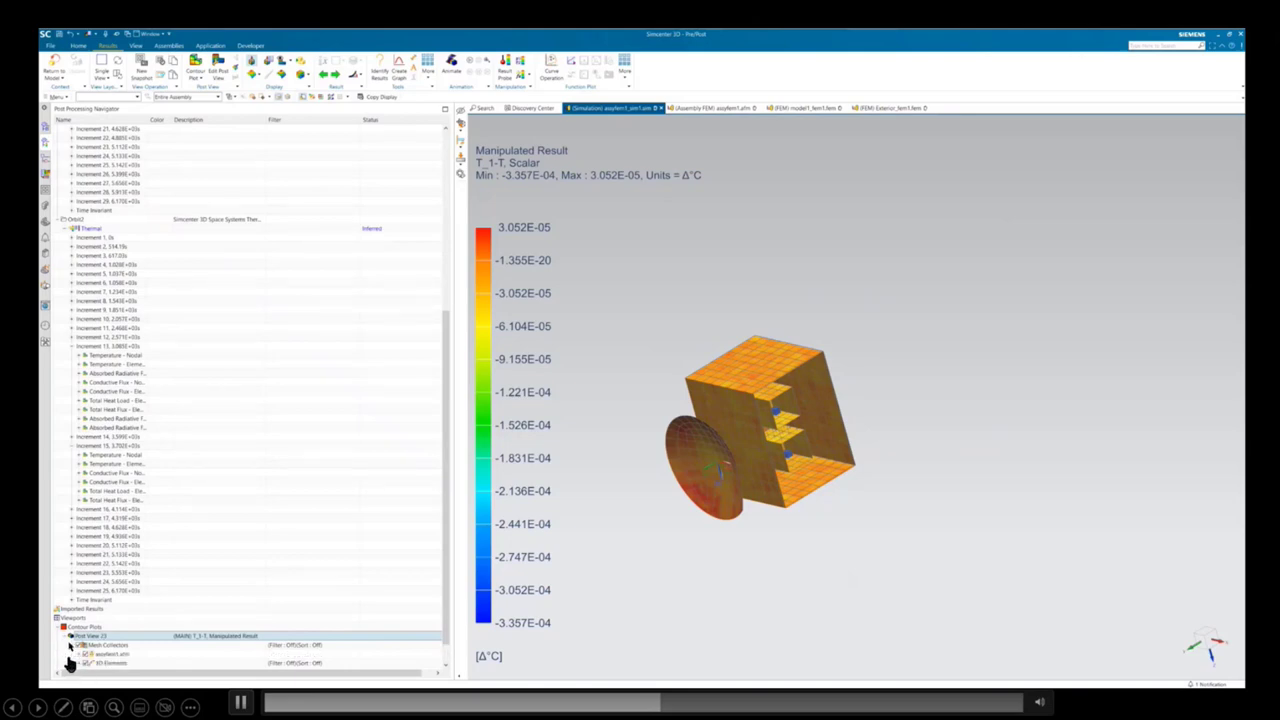
scroll(85, 598, down, 1)
click(82, 627)
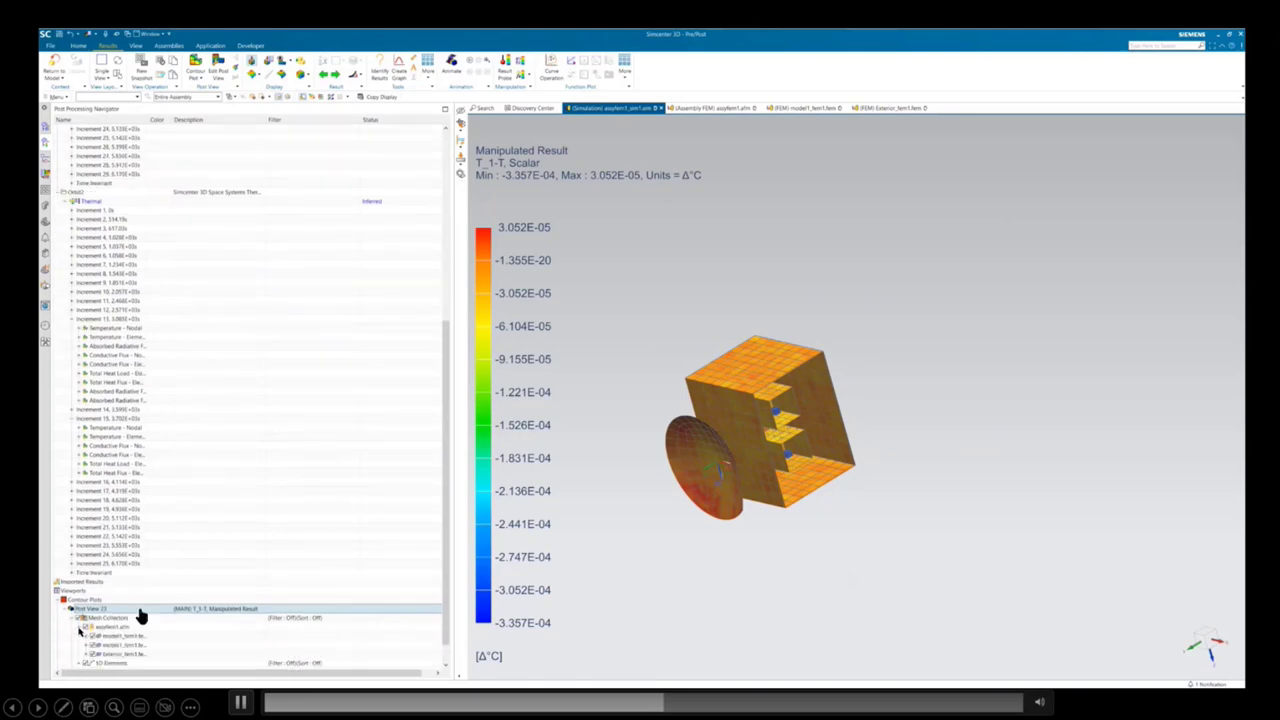
scroll(140, 615, down, 1)
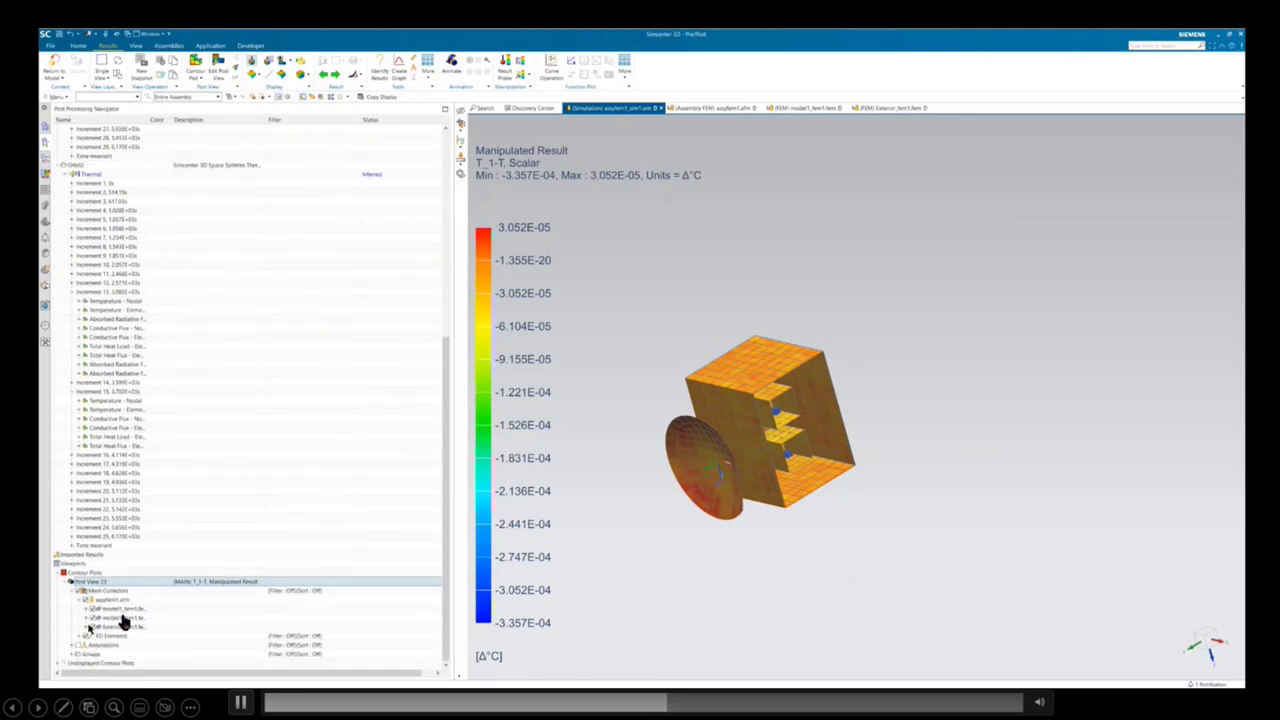
click(88, 618)
click(88, 614)
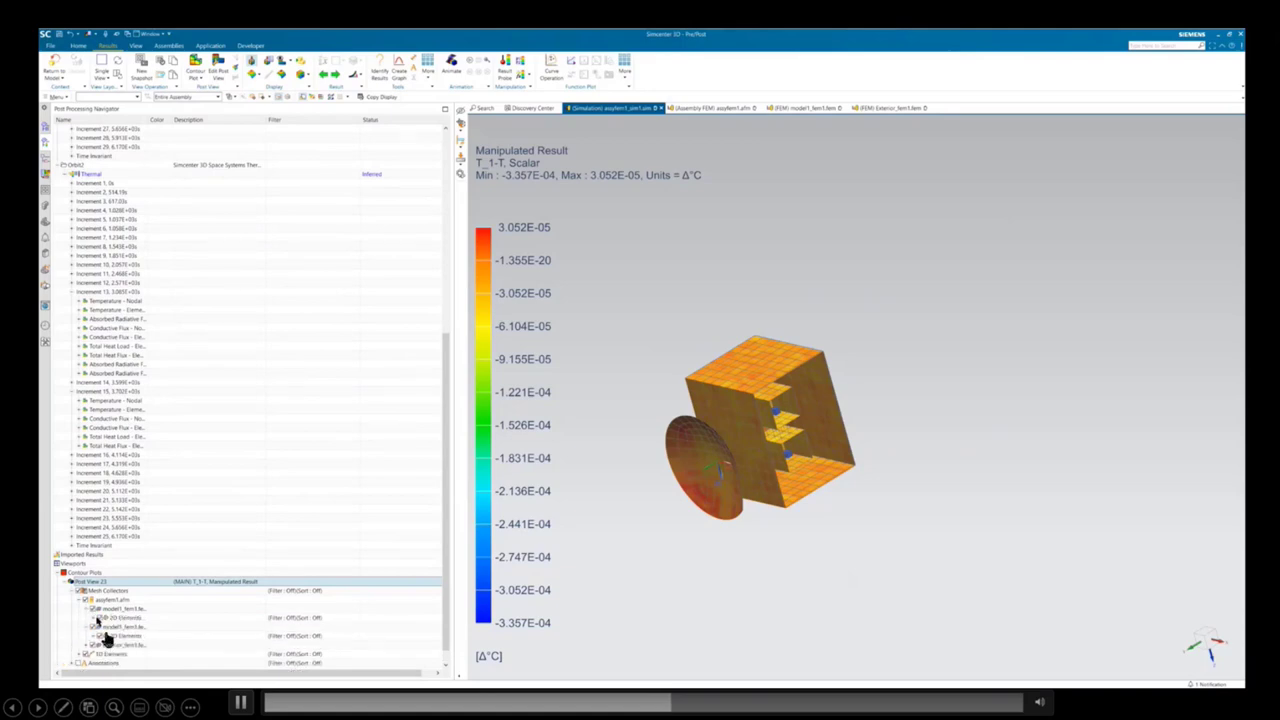
click(93, 620)
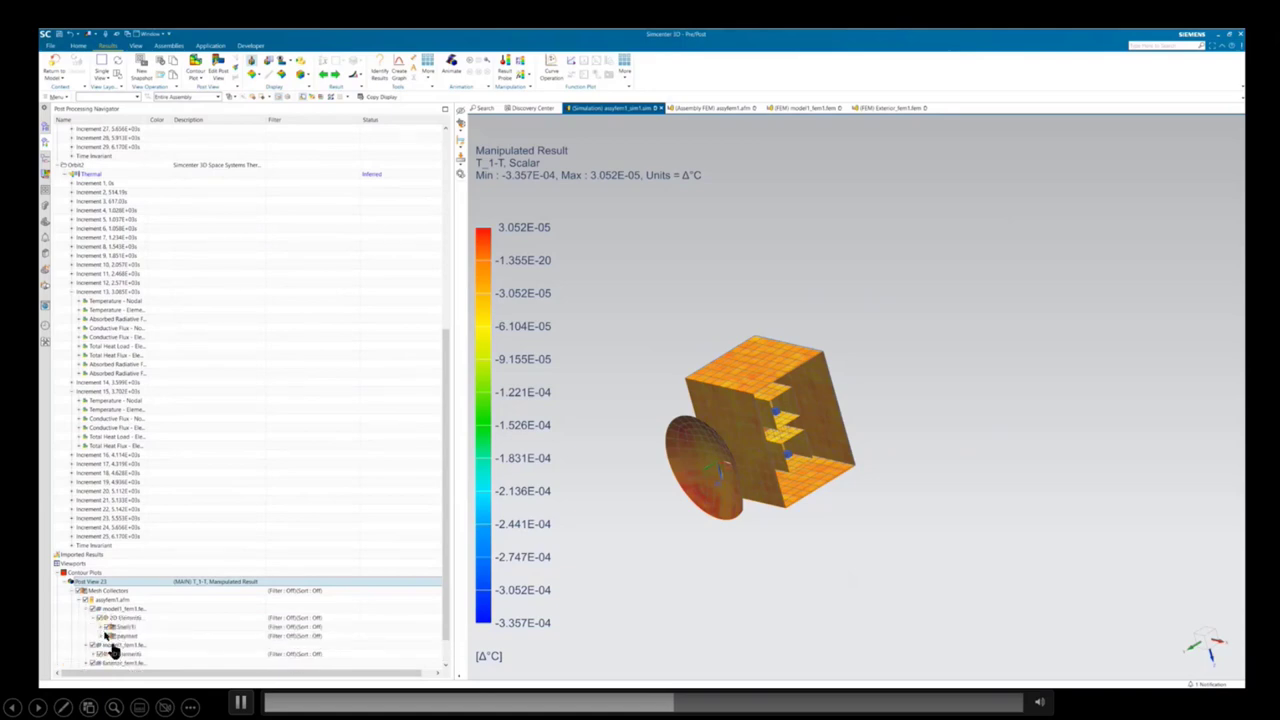
click(99, 655)
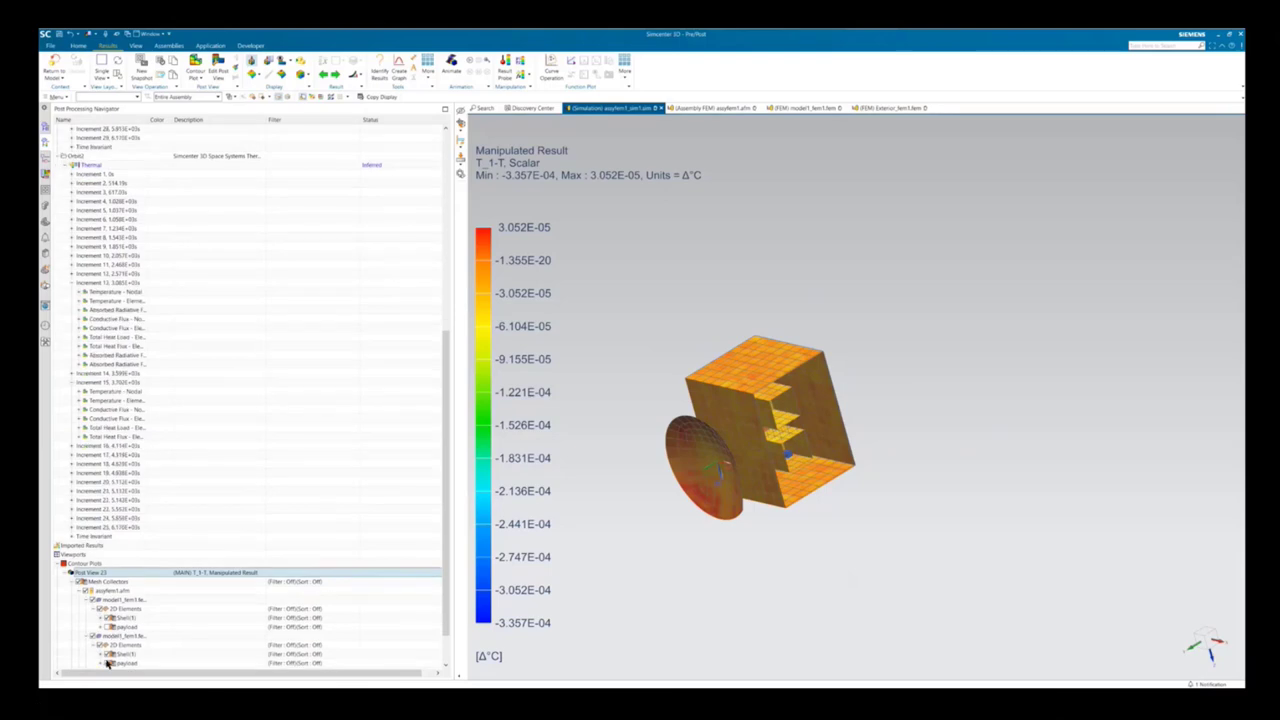
click(107, 664)
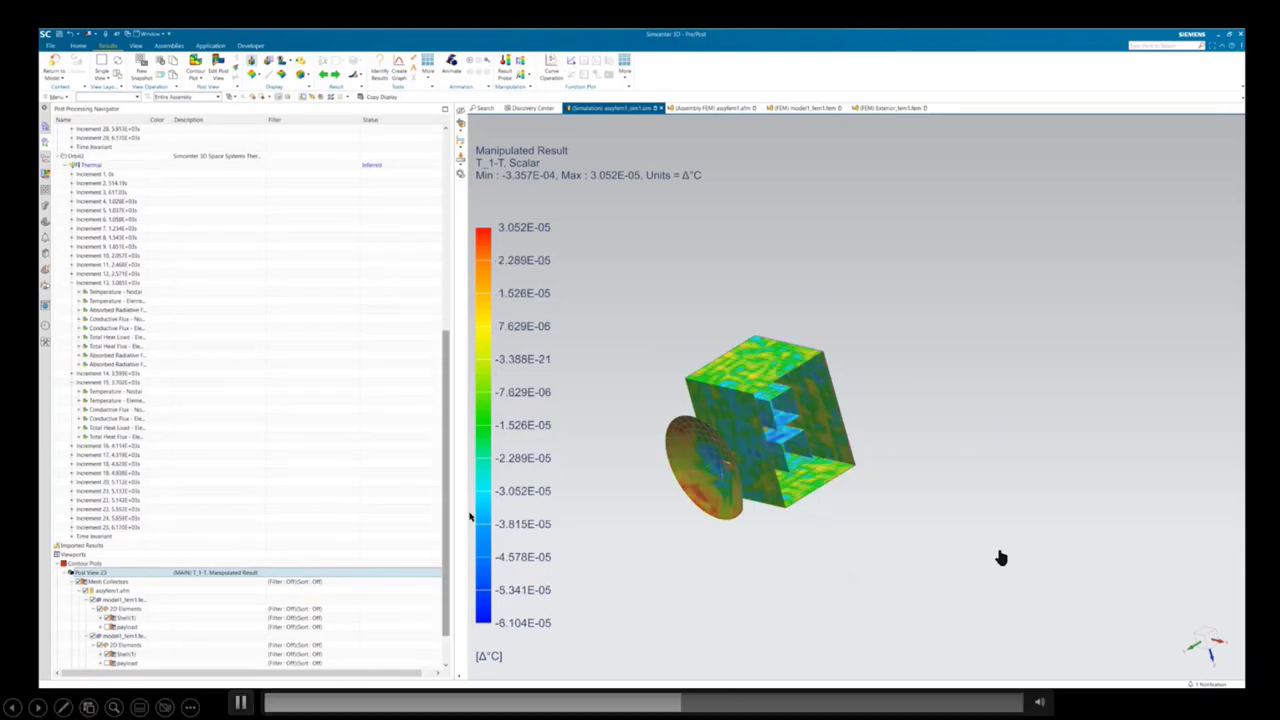
- Turn off the cutting plane in the T_1-T manipulated result plot to display the whole box and dish
middle_drag(624, 388, 689, 523)
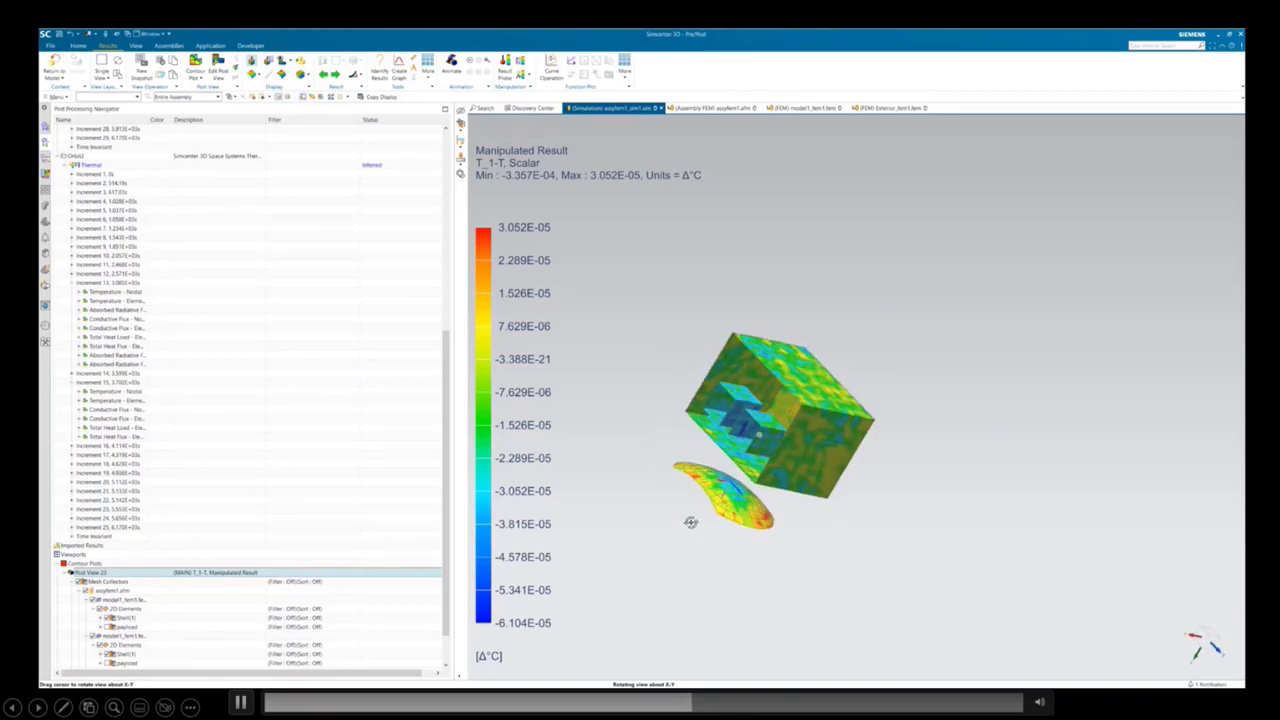
click(252, 60)
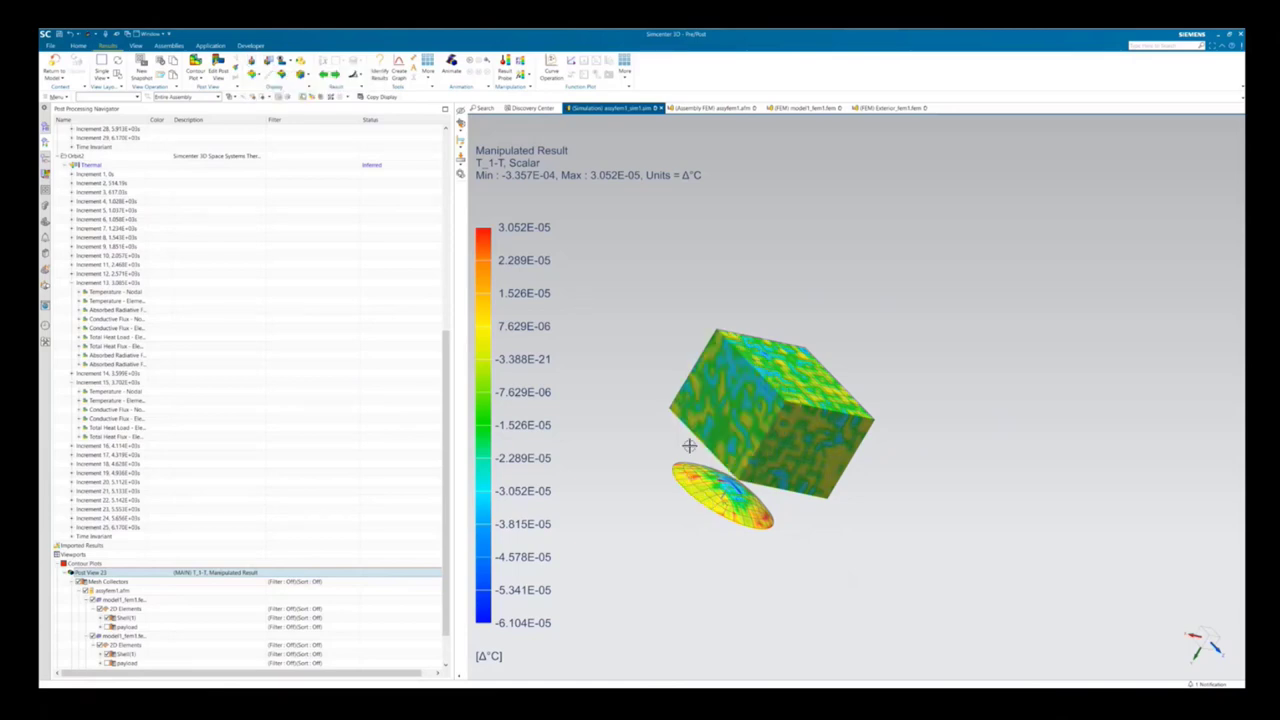
middle_drag(689, 445, 764, 376)
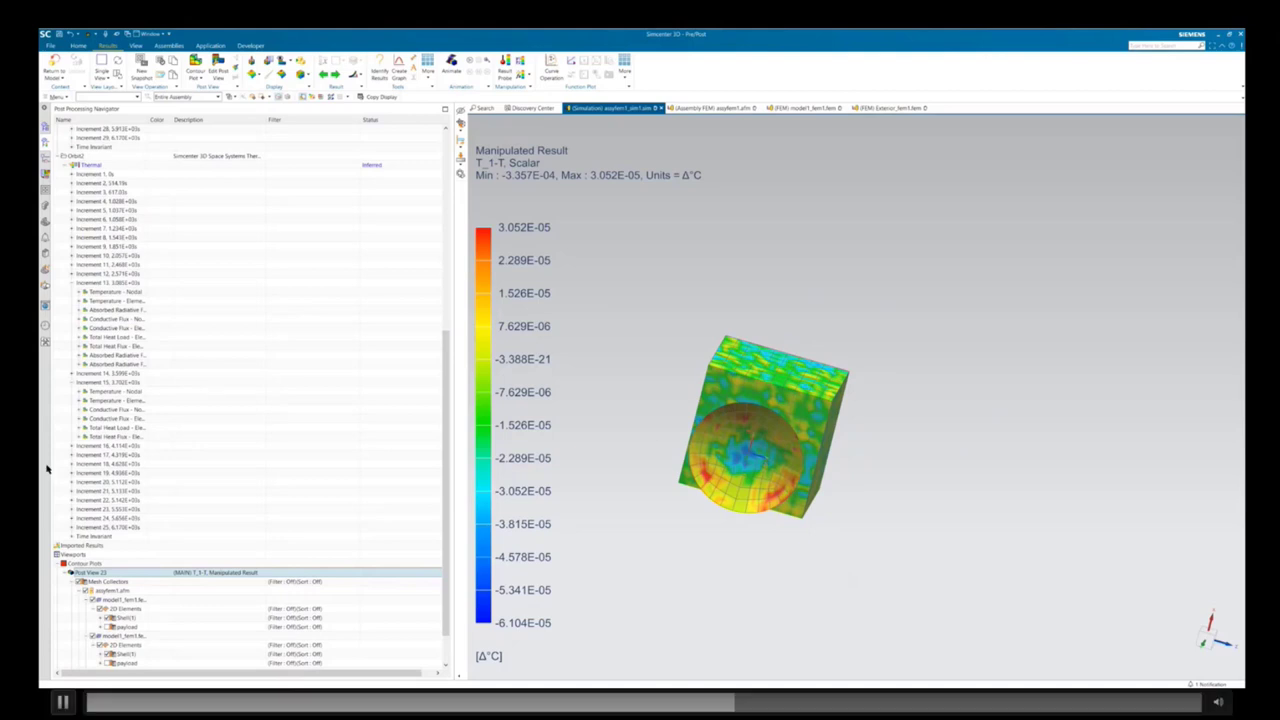
- Plot the Thermal Connections - Elemental result from the Time Invariant results of Orbit2
click(72, 537)
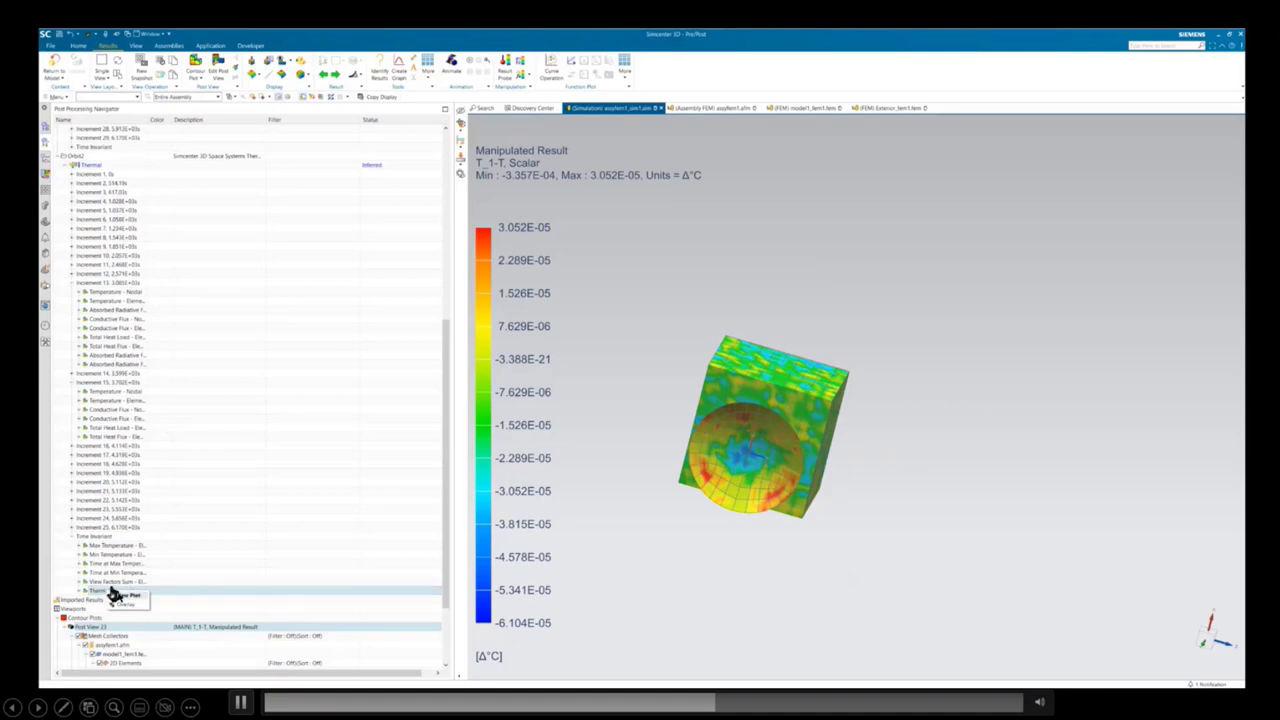
double_click(116, 591)
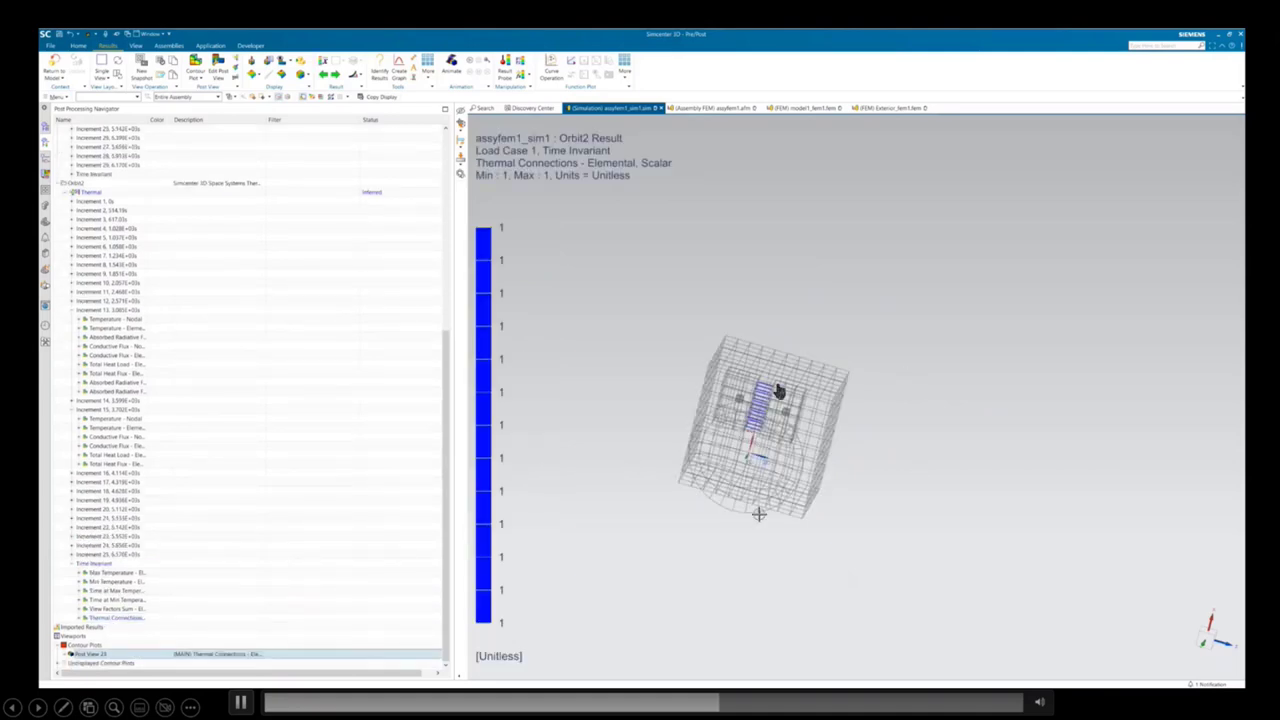
middle_drag(777, 391, 867, 497)
scroll(855, 418, up, 5)
scroll(775, 447, down, 5)
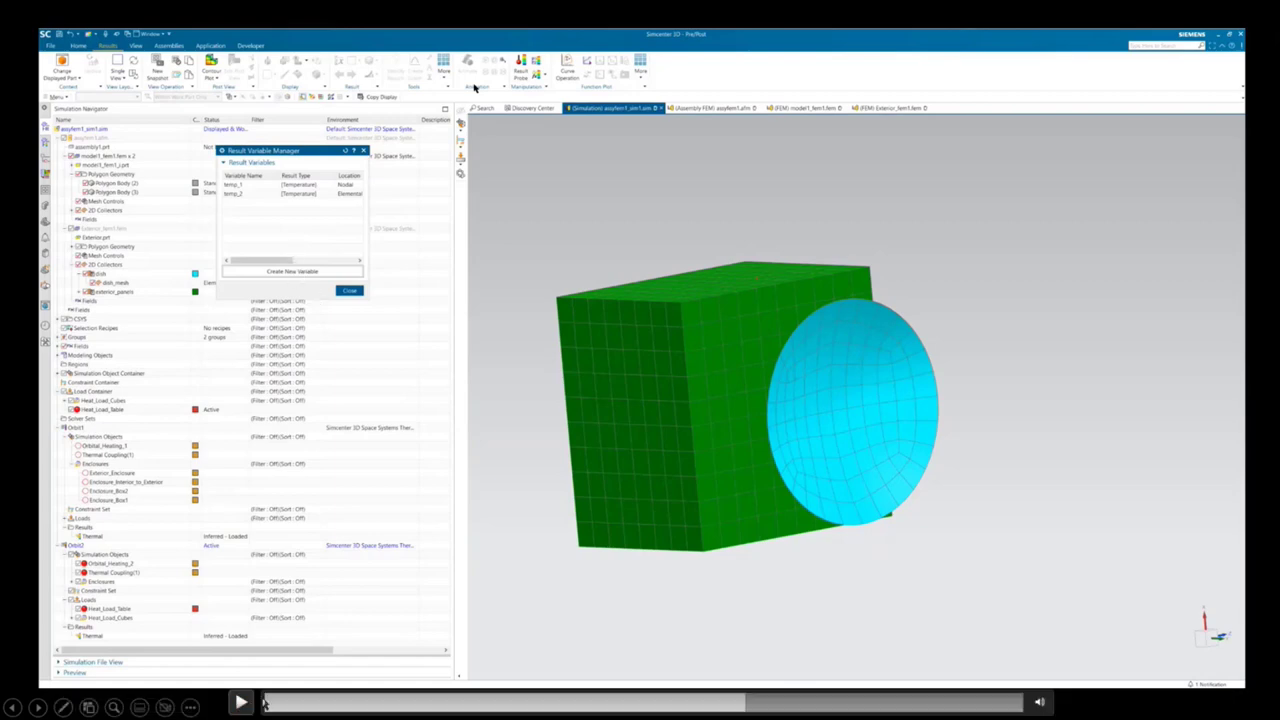
- Create the result variable temp_3 from the assyfem1_sim1 orbit results, with result type Temperature and location Elemental
click(294, 273)
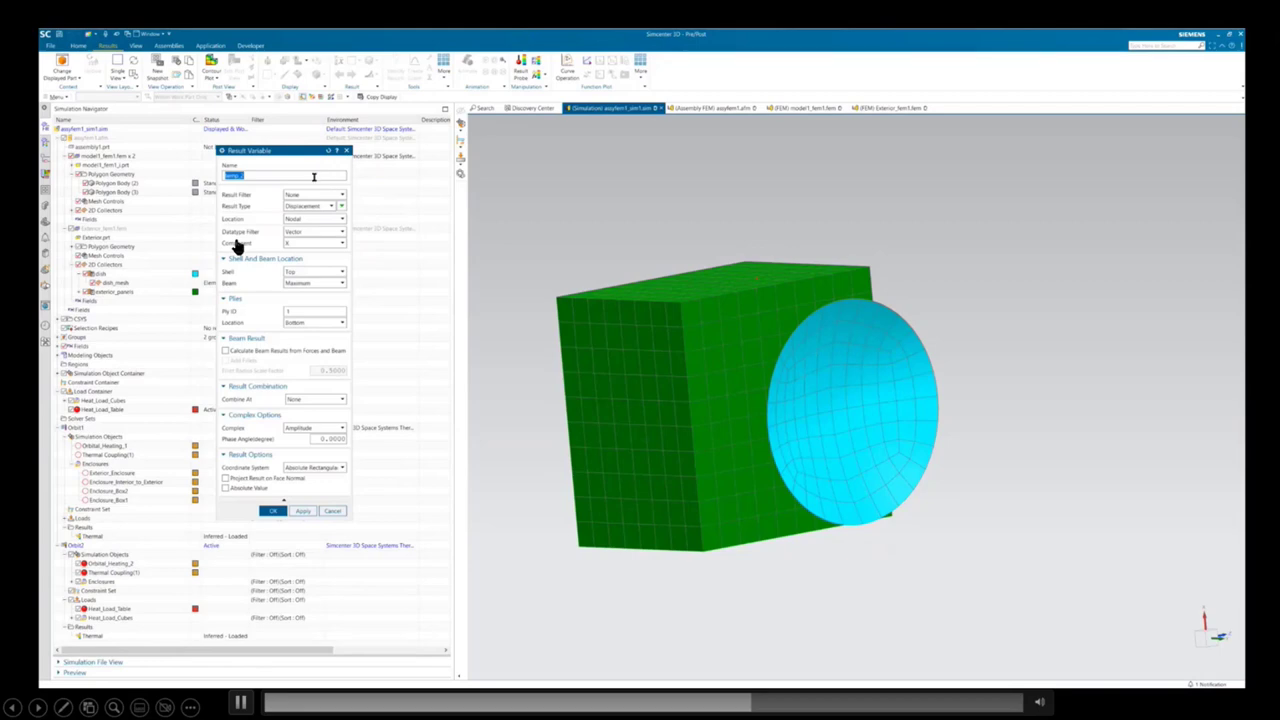
click(313, 177)
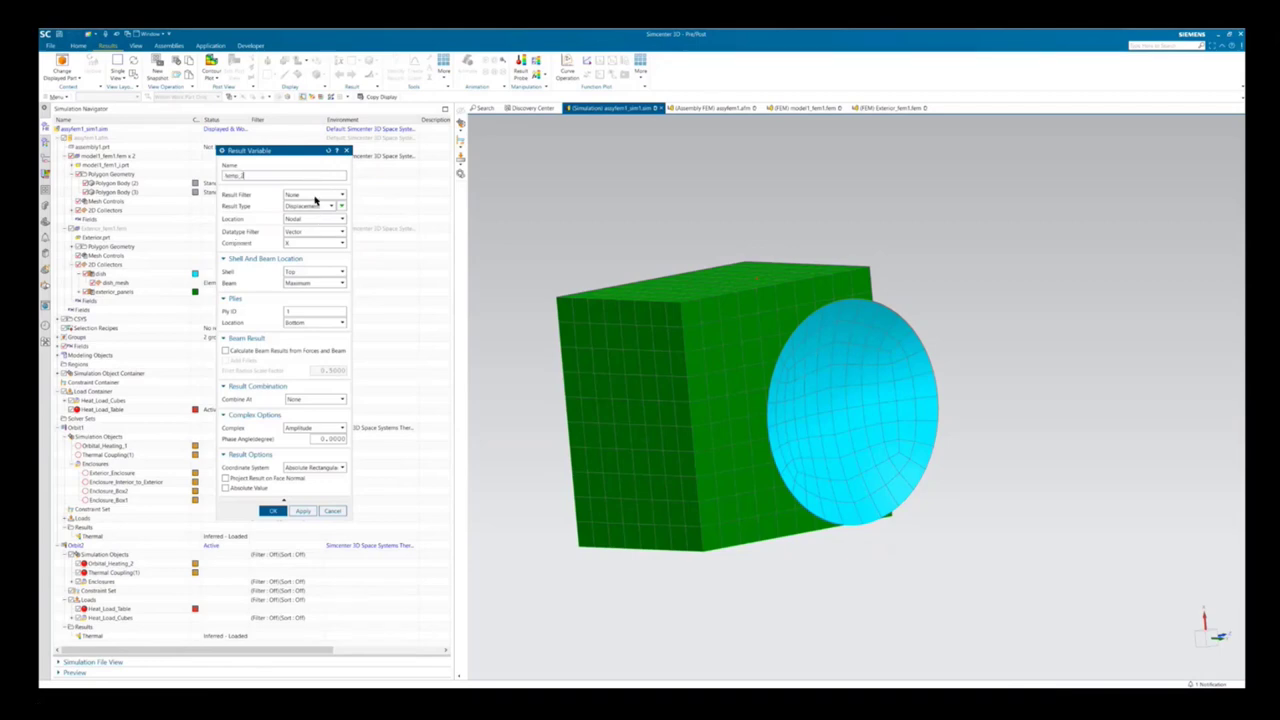
click(315, 199)
click(310, 210)
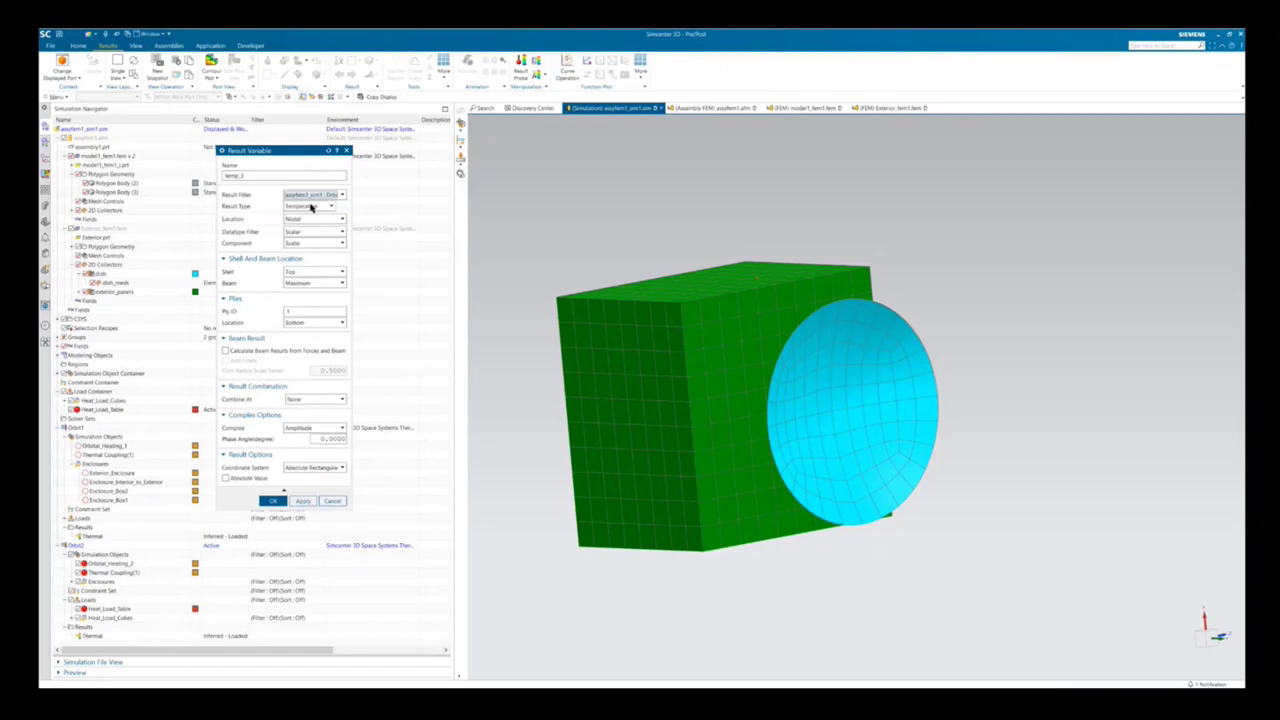
click(307, 219)
click(304, 239)
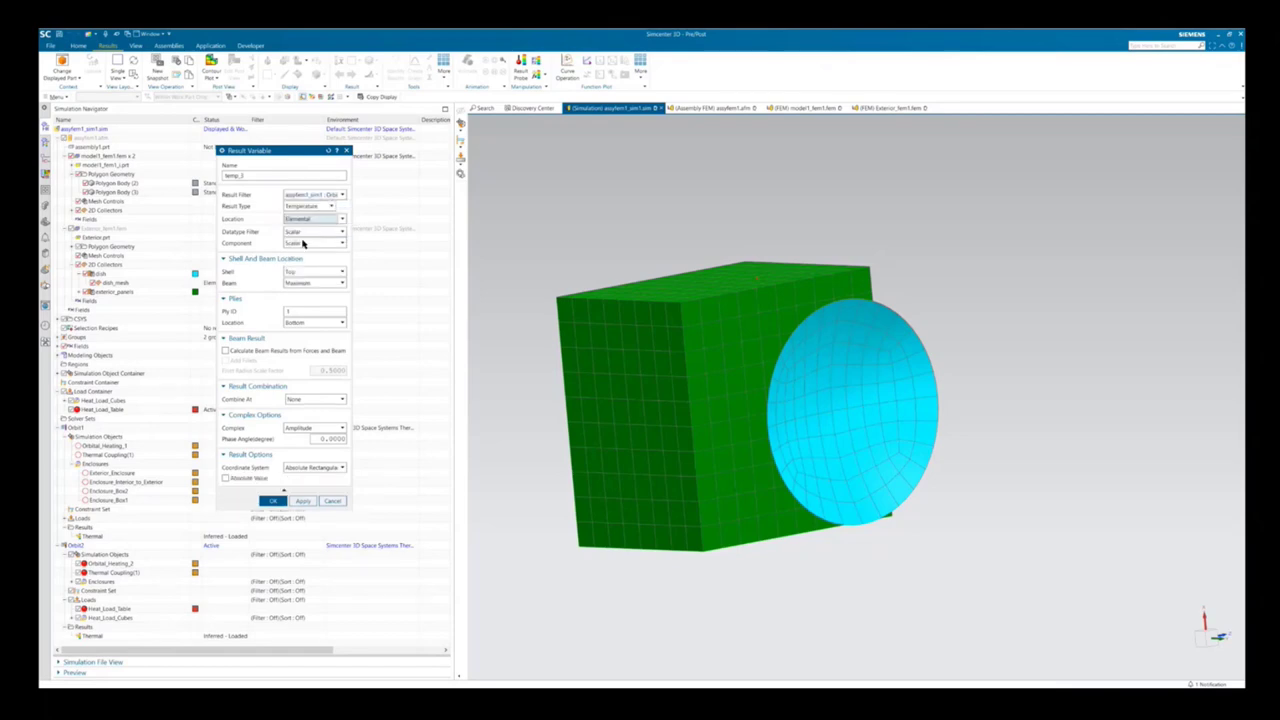
click(274, 501)
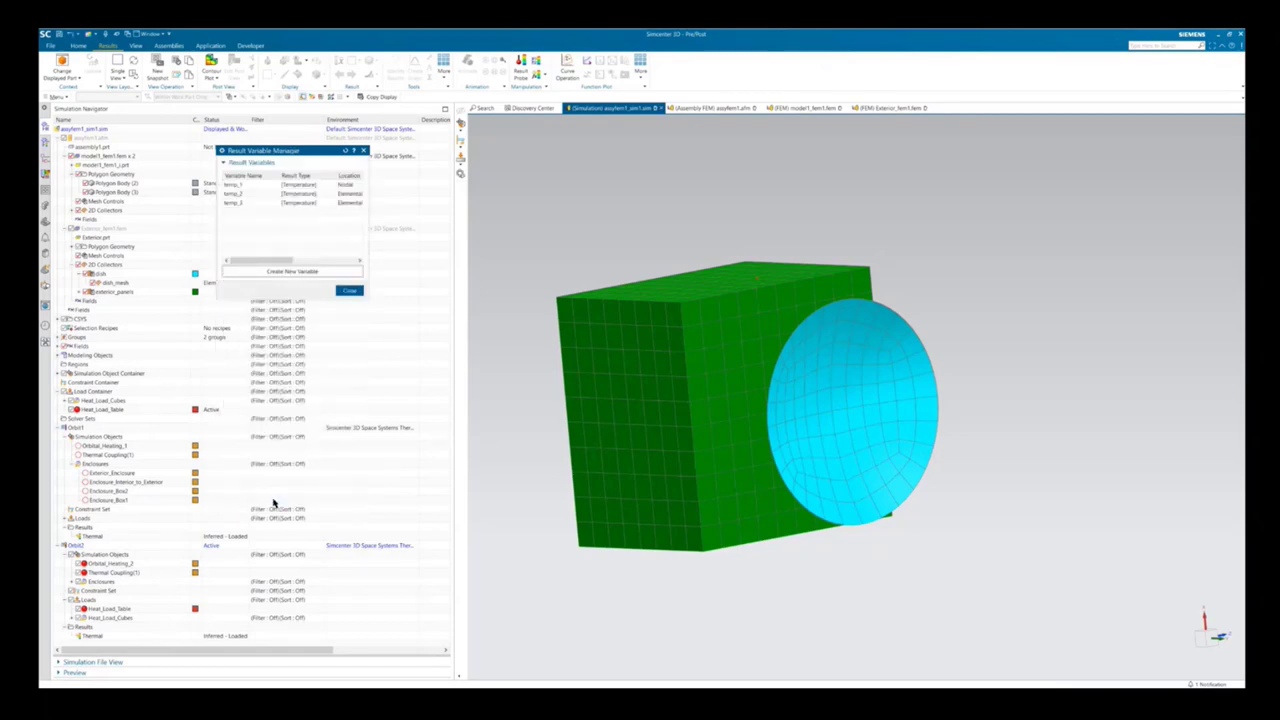
click(347, 292)
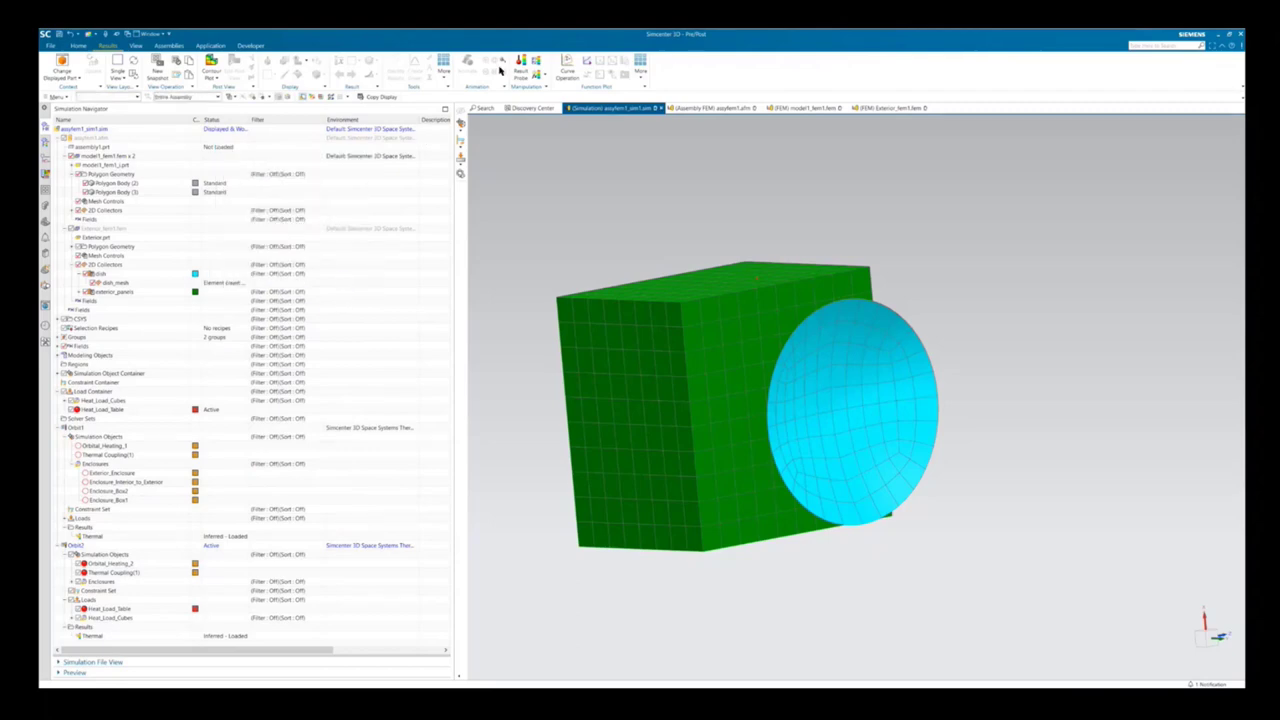
- Start a result probe for Orbit2 evaluated at a time of 1800 sec, with Query Curve as the selection type
click(519, 66)
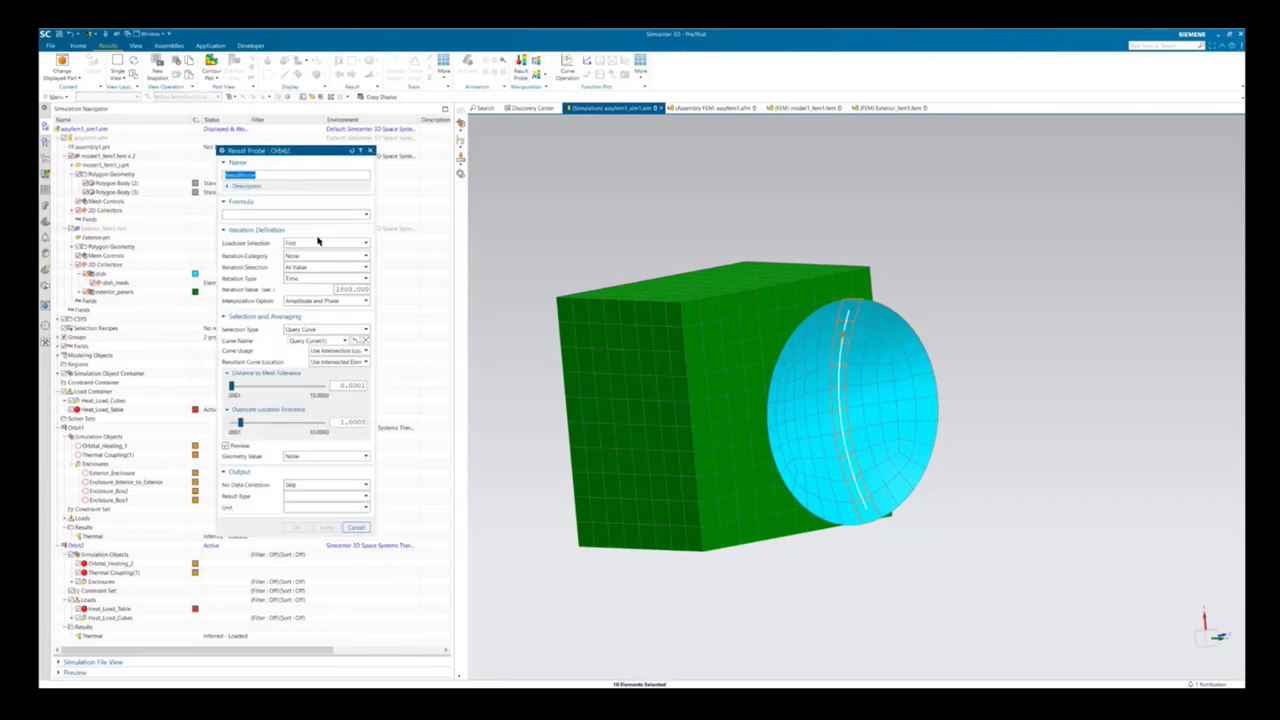
double_click(345, 289)
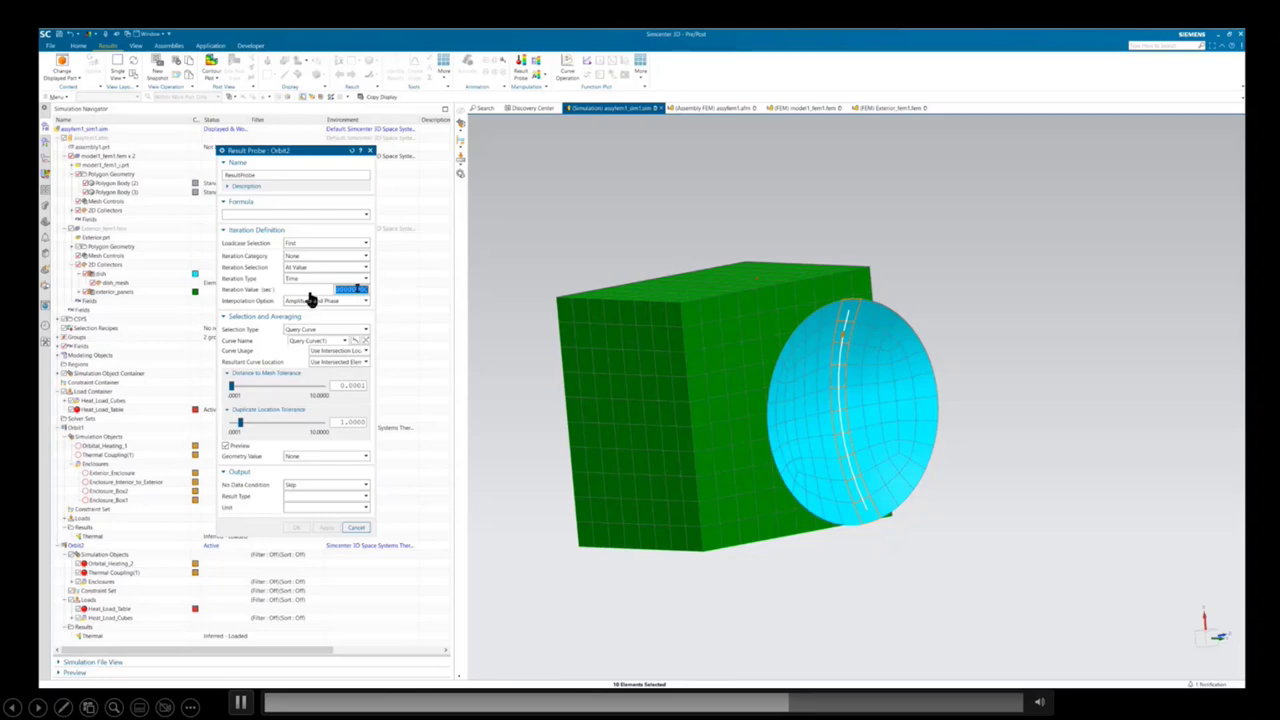
click(355, 341)
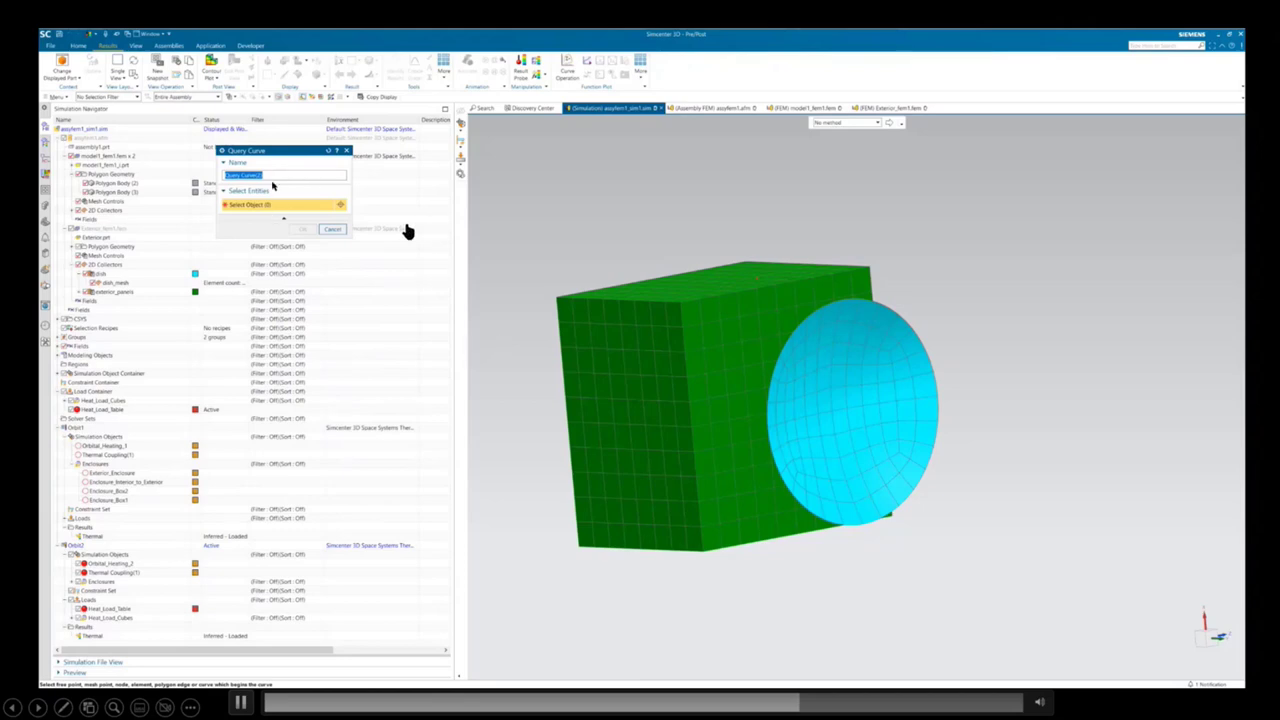
click(316, 229)
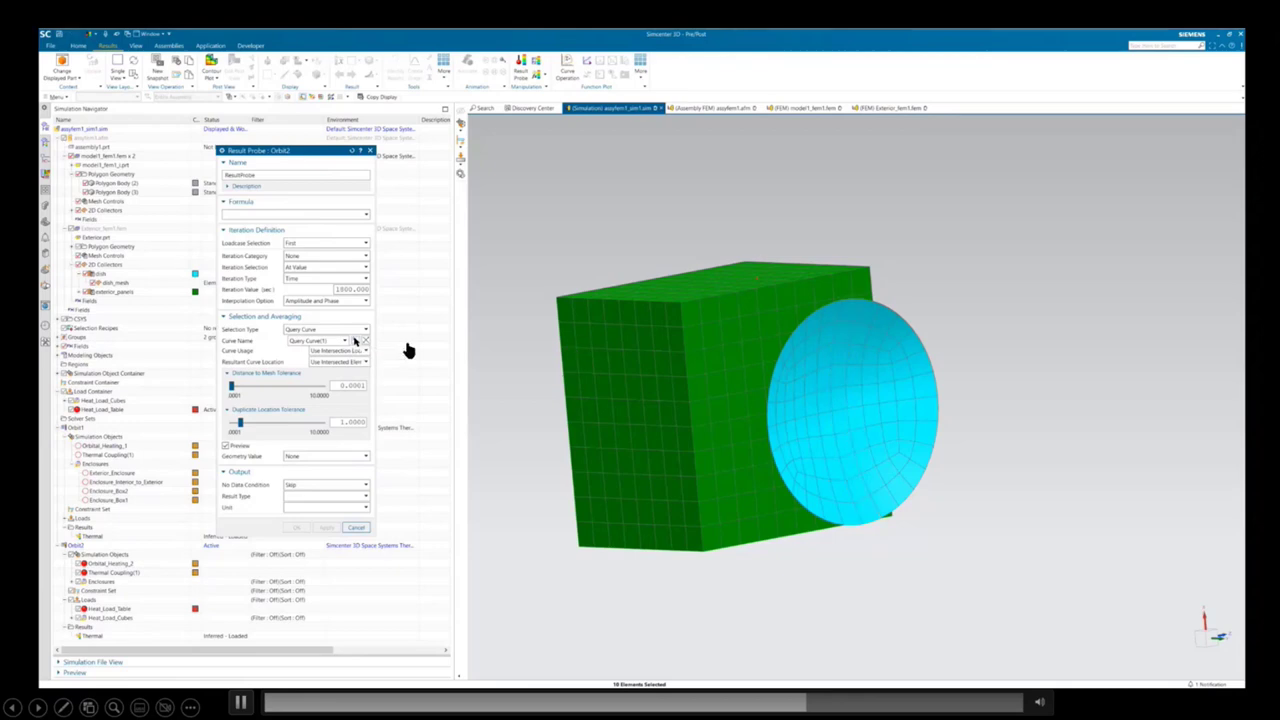
- Define a new query curve across the dish by picking a strip of adjacent elements from its upper rim to its lower rim
click(353, 341)
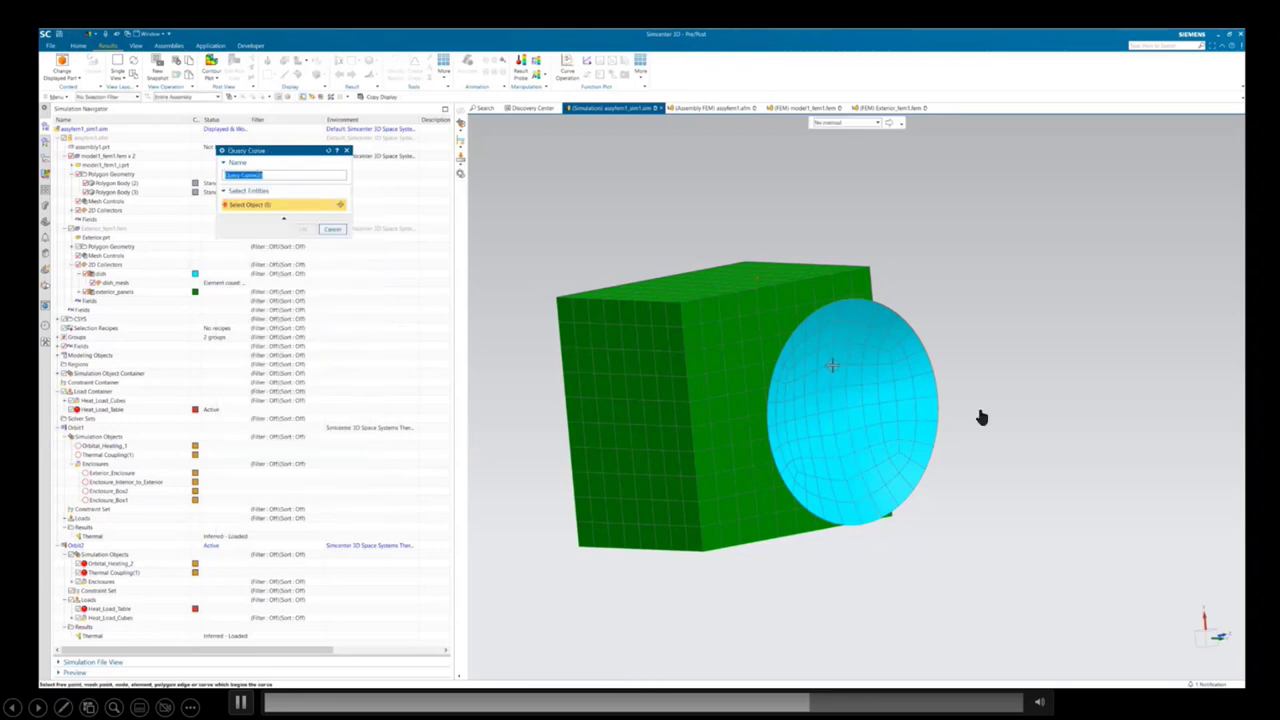
click(840, 320)
click(845, 332)
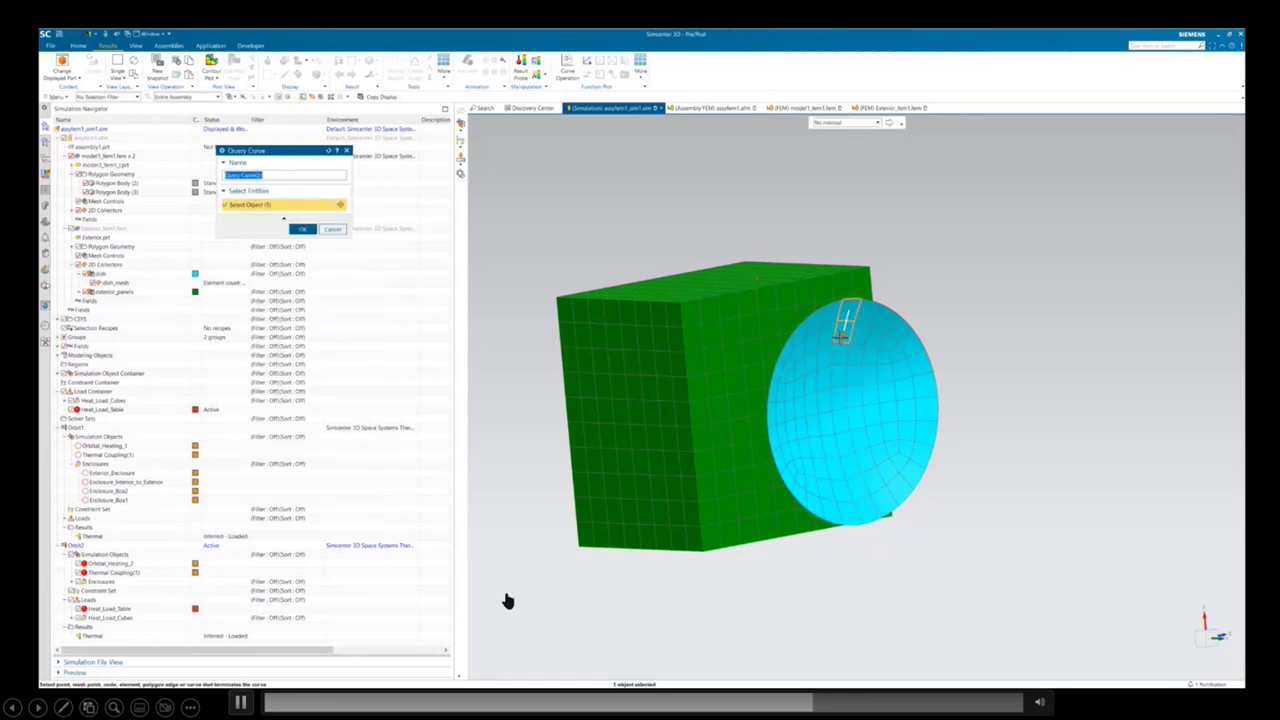
click(842, 355)
click(839, 380)
click(840, 393)
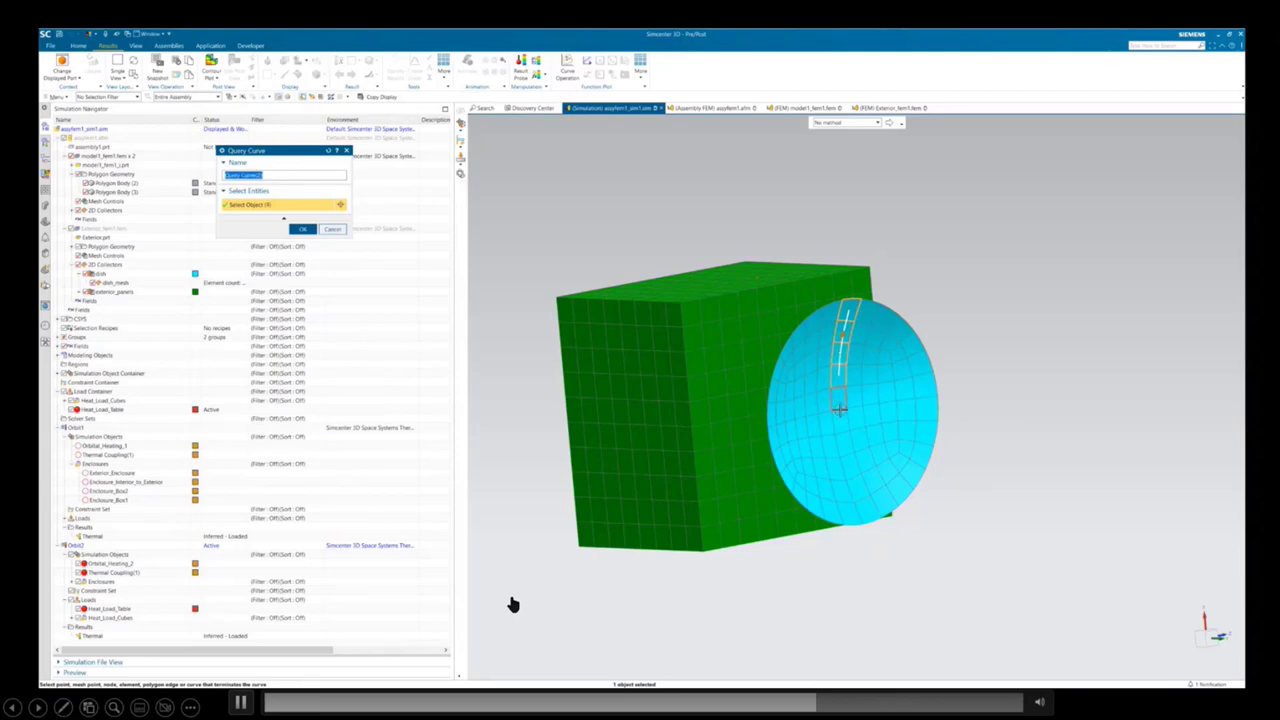
click(840, 405)
click(841, 418)
click(840, 428)
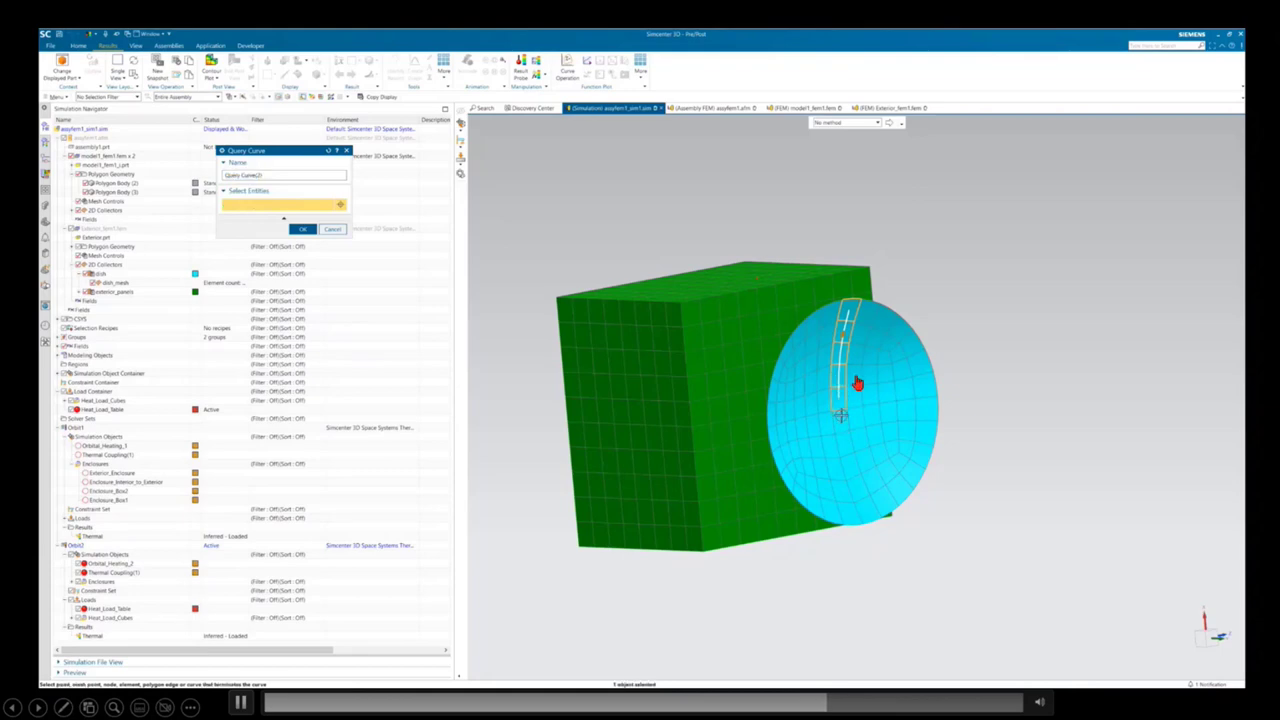
click(862, 495)
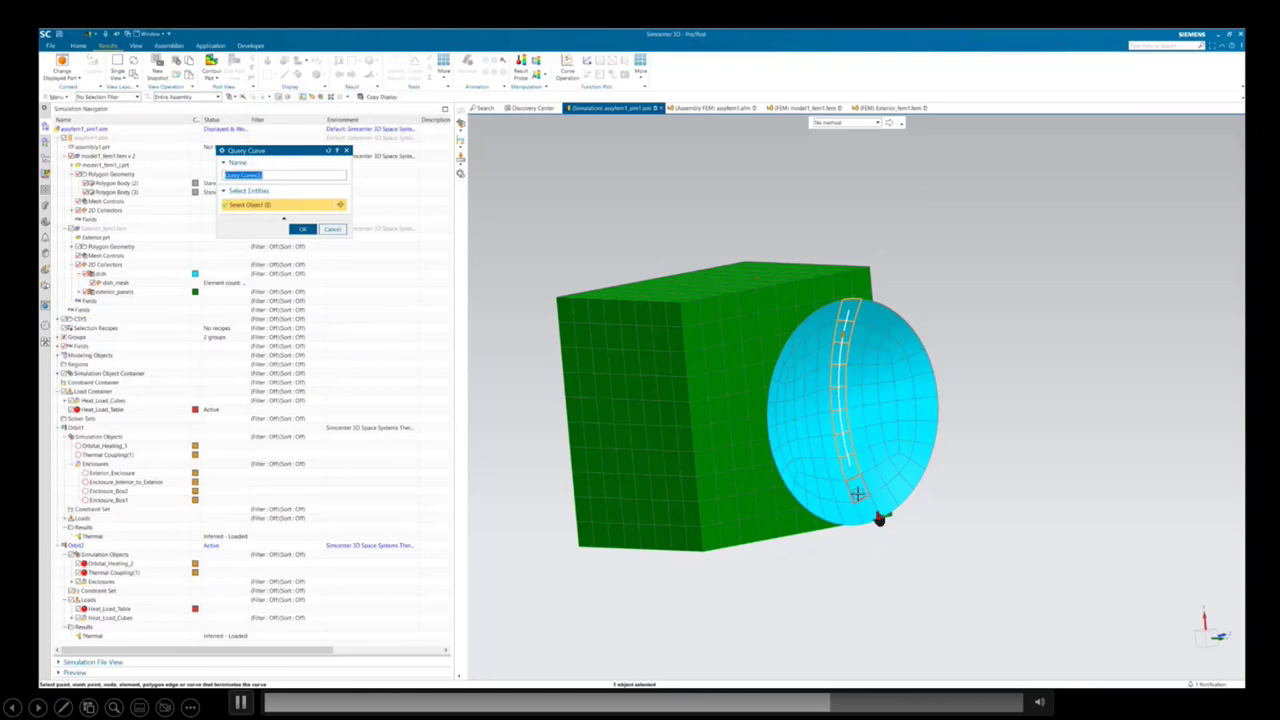
click(876, 515)
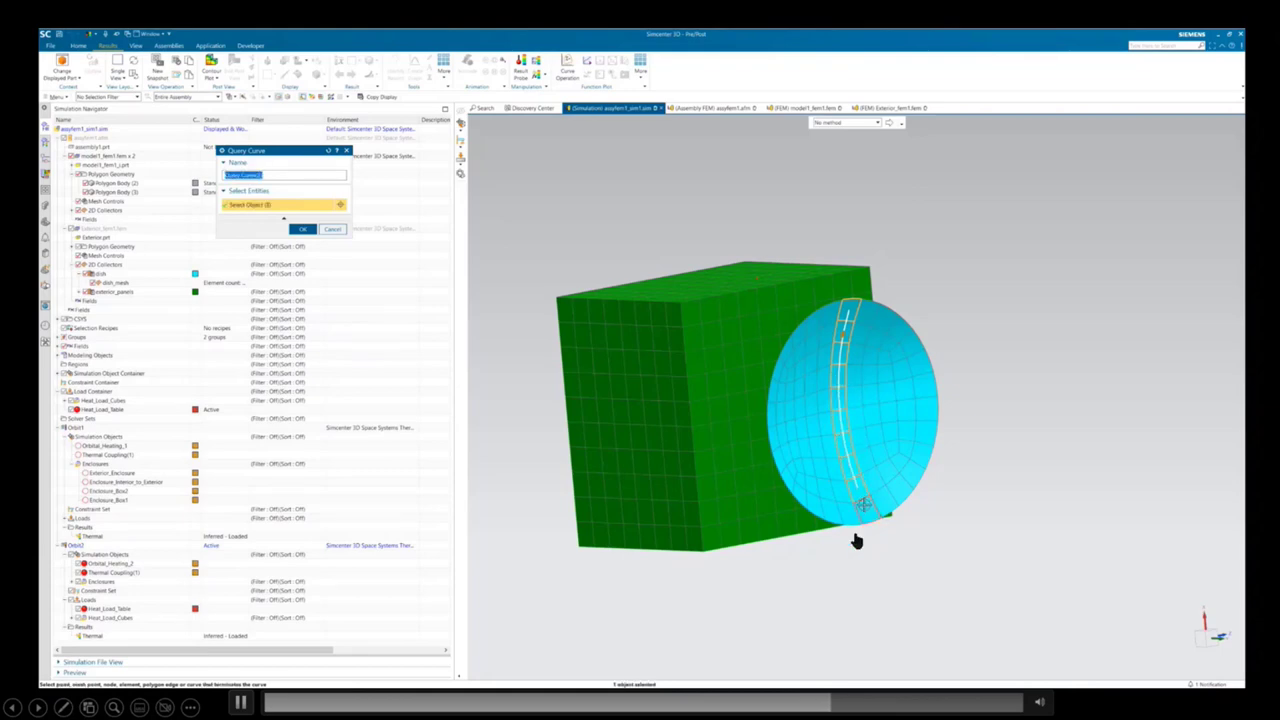
click(303, 229)
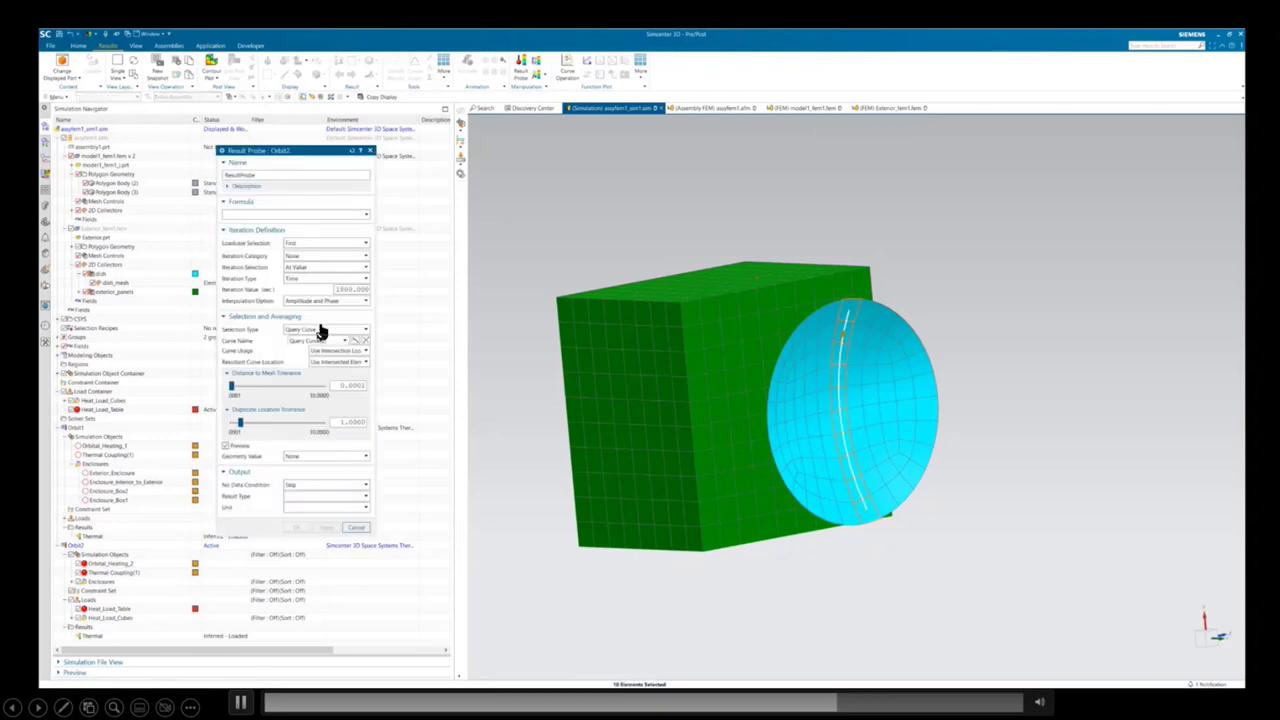
- Set the probe formula to temp_3 with Graph output and Path Length as the X-axis, and create the probe
click(289, 215)
text(temp_1)
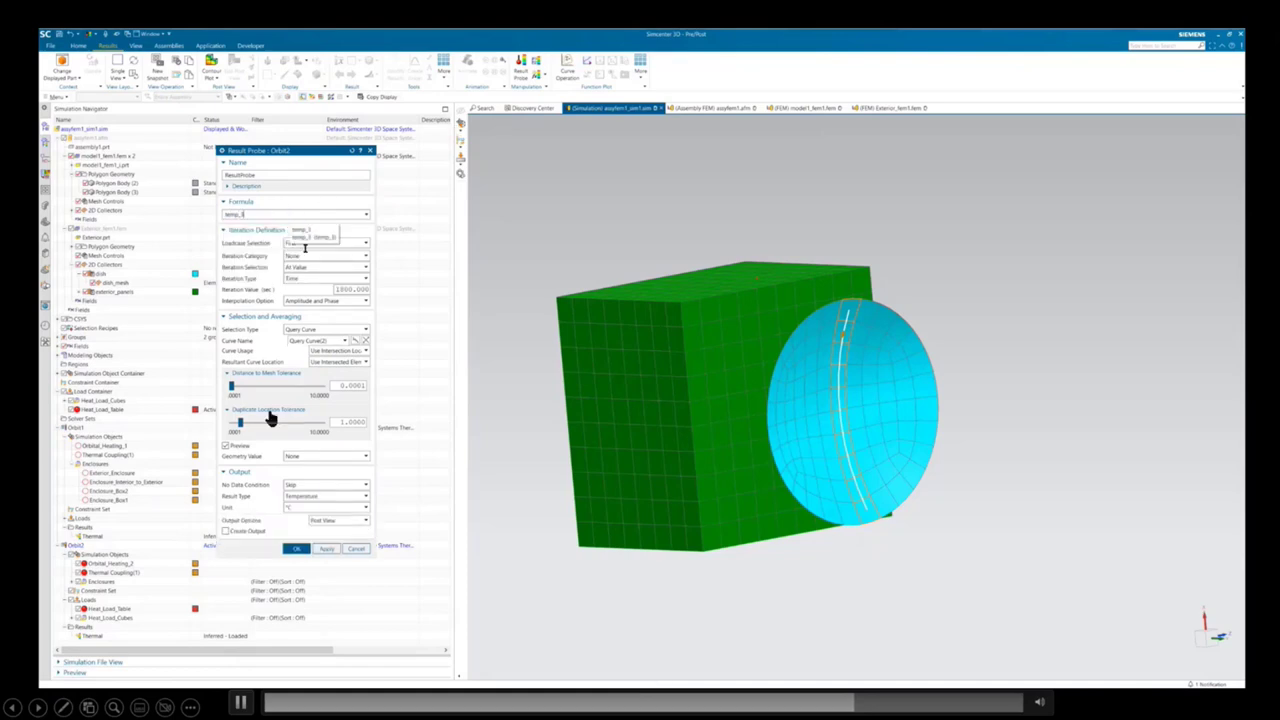
click(330, 521)
click(354, 567)
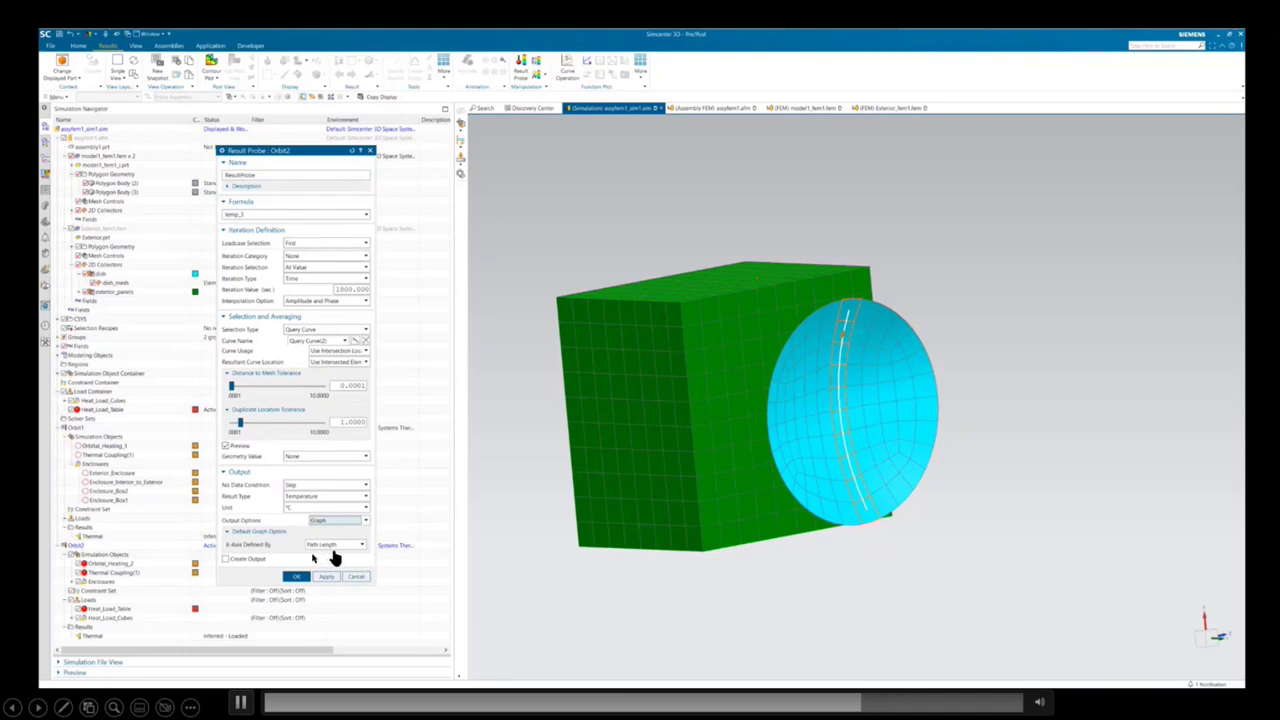
click(334, 548)
click(320, 555)
click(296, 577)
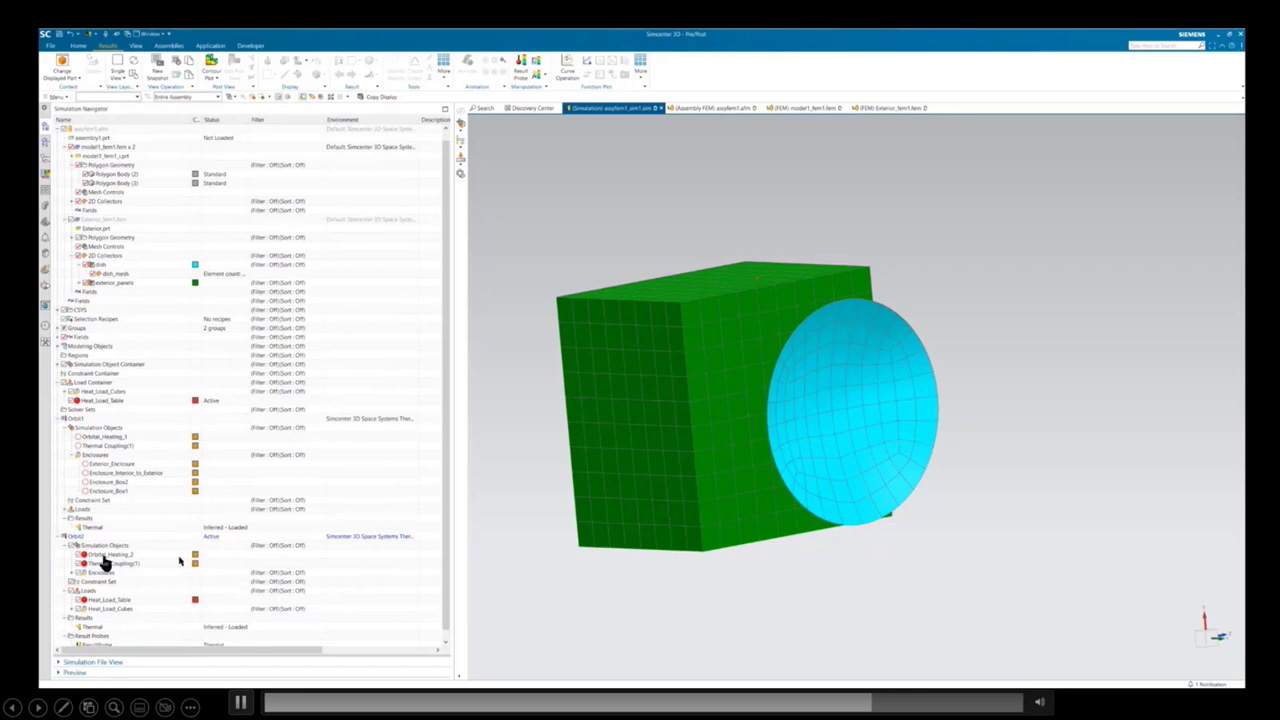
- Rename the new result probe under the Orbit2 solution as Orbit2
click(97, 637)
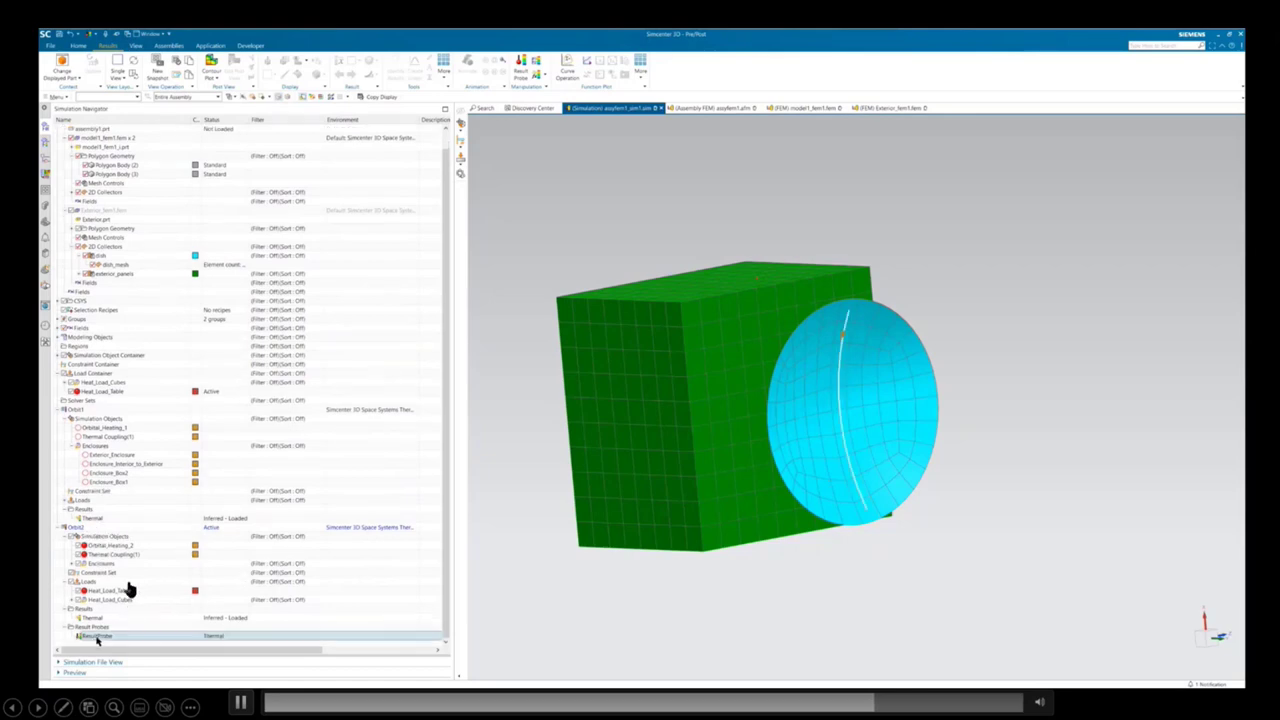
click(157, 634)
text(Orbi)
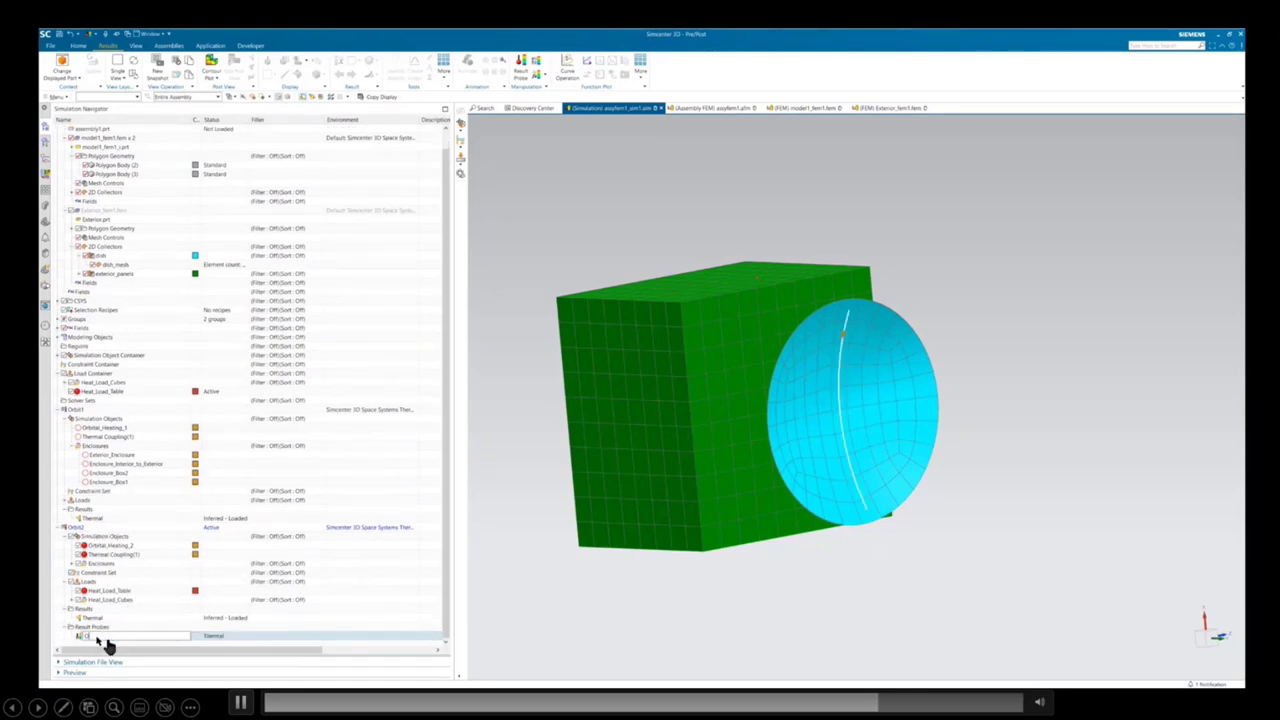
key(Return)
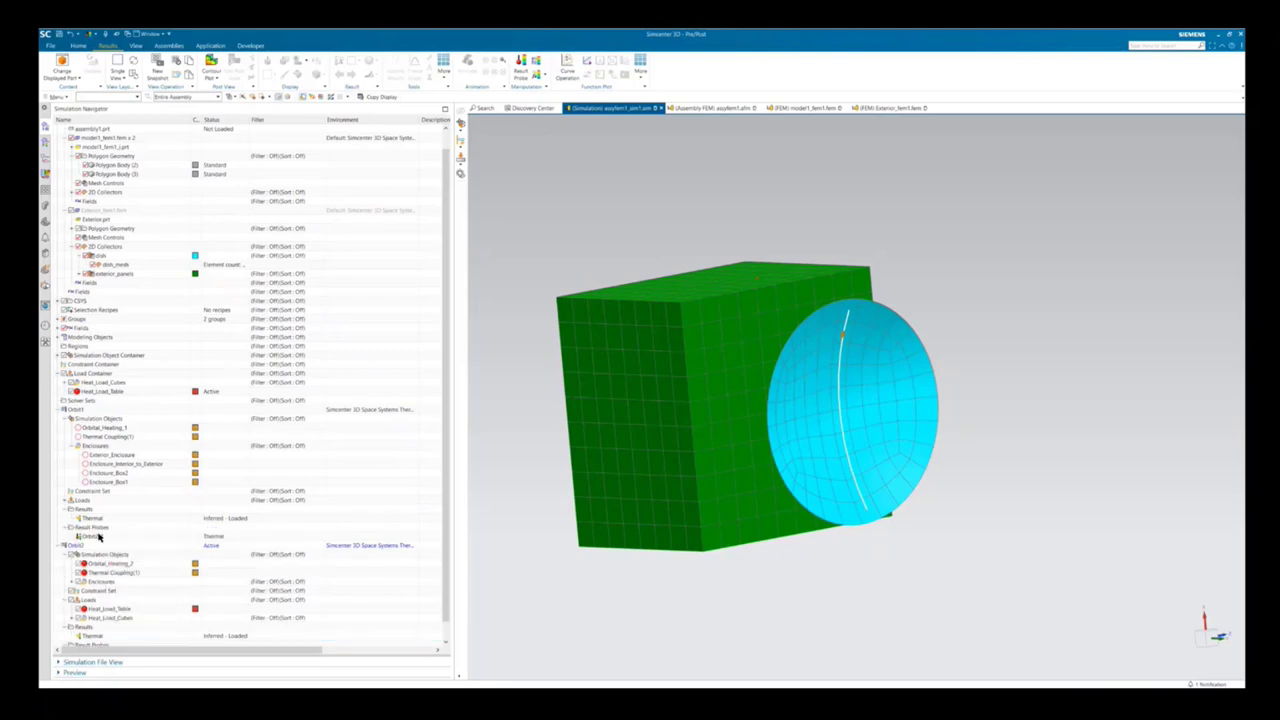
- Rename the copied result probe under the Orbit1 solution as Orbit1
click(100, 537)
click(106, 538)
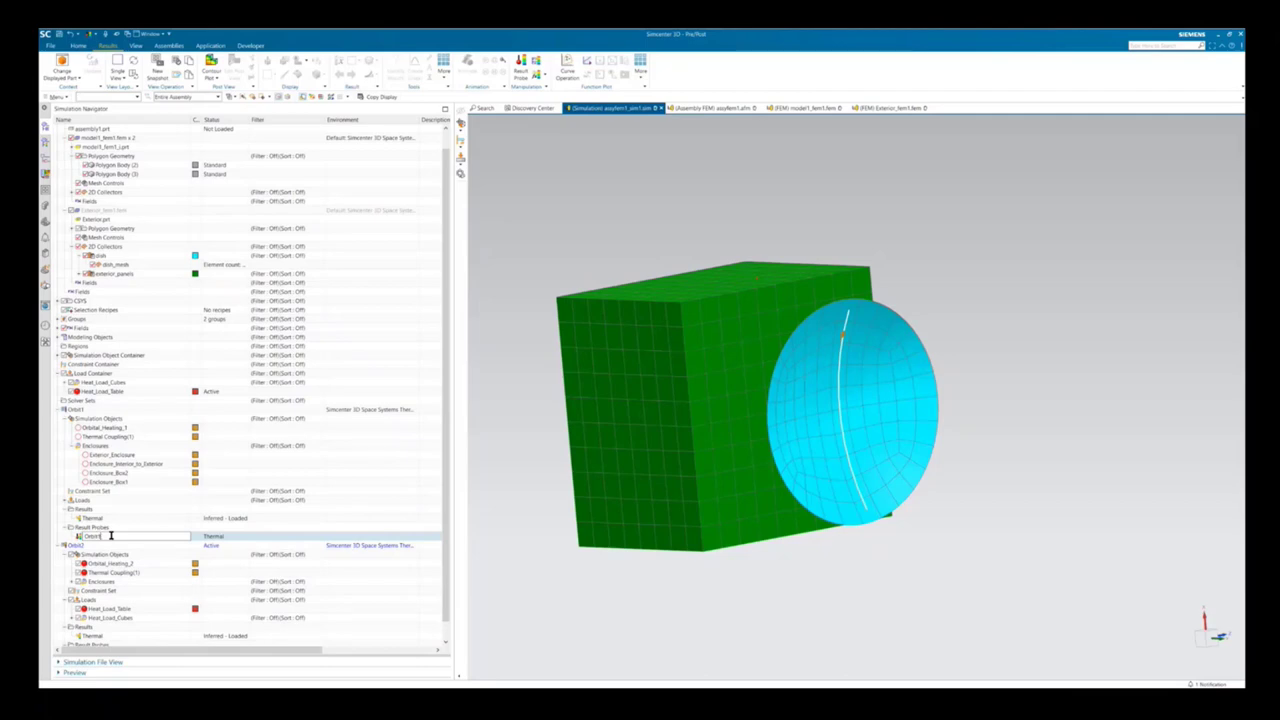
key(Return)
- Create a graph of the Orbit1 result probe in a new window and place it over the model view
right_click(111, 539)
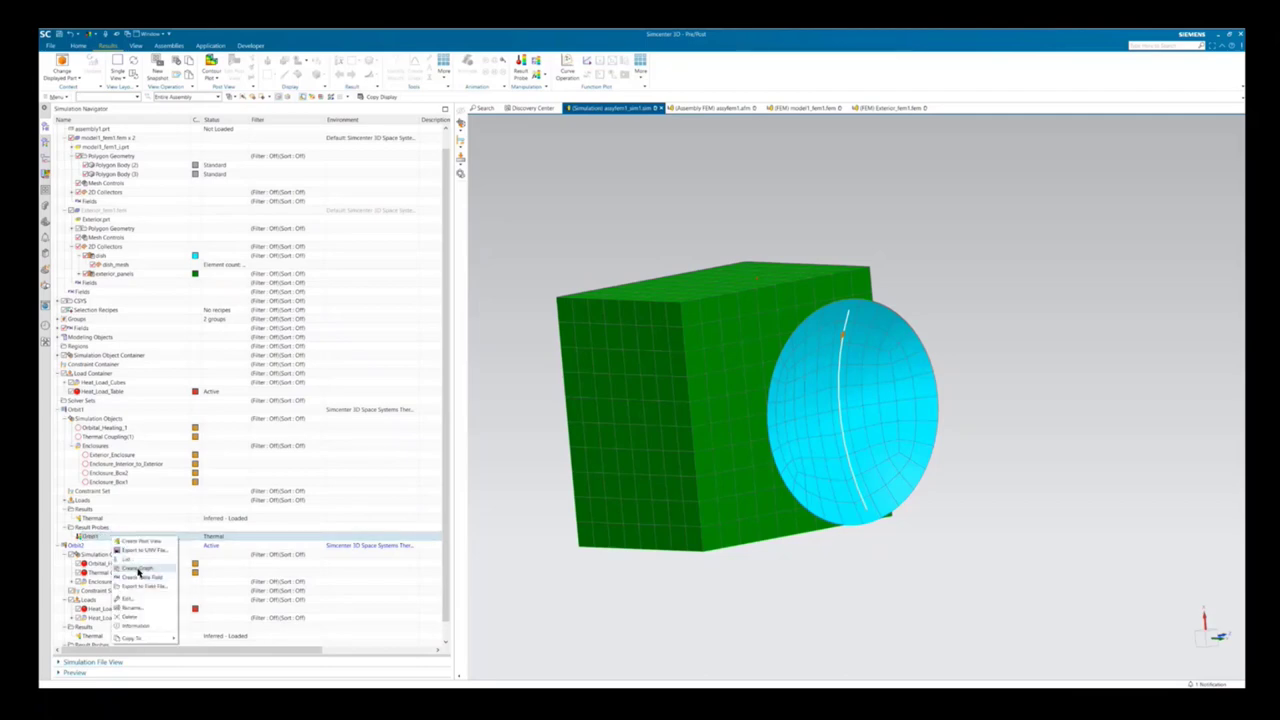
click(132, 568)
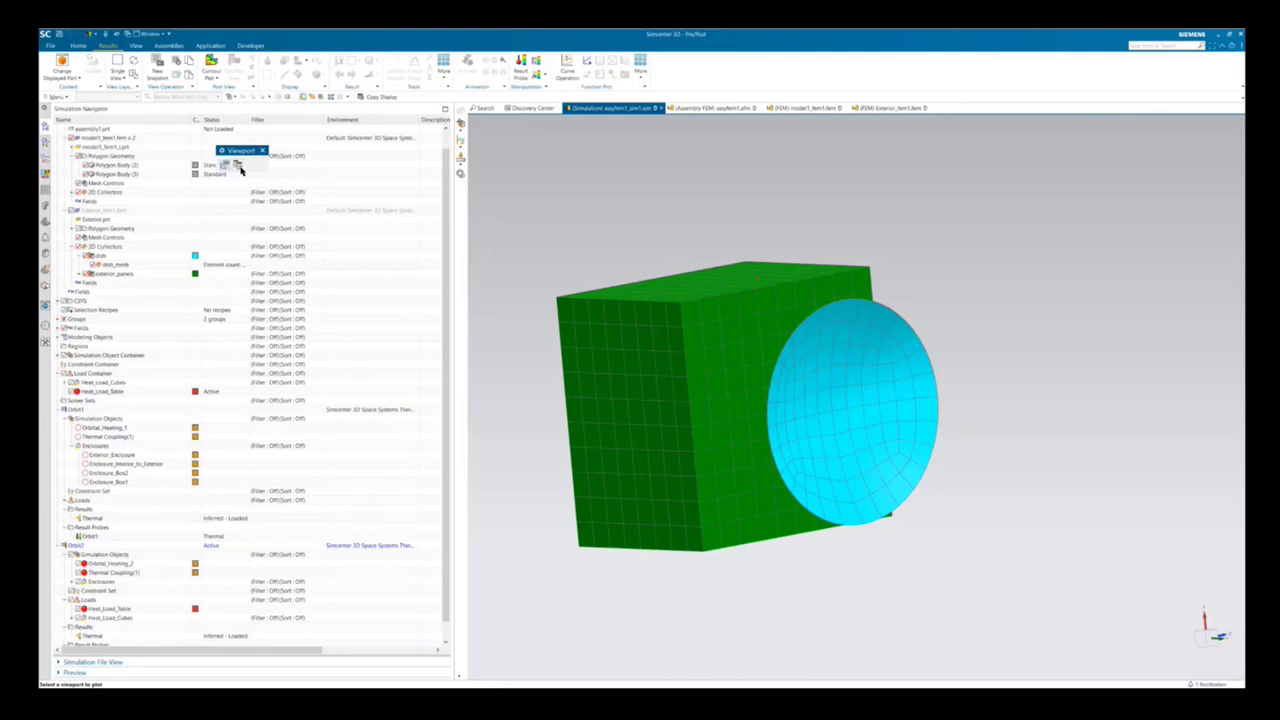
click(239, 168)
drag(698, 197, 785, 189)
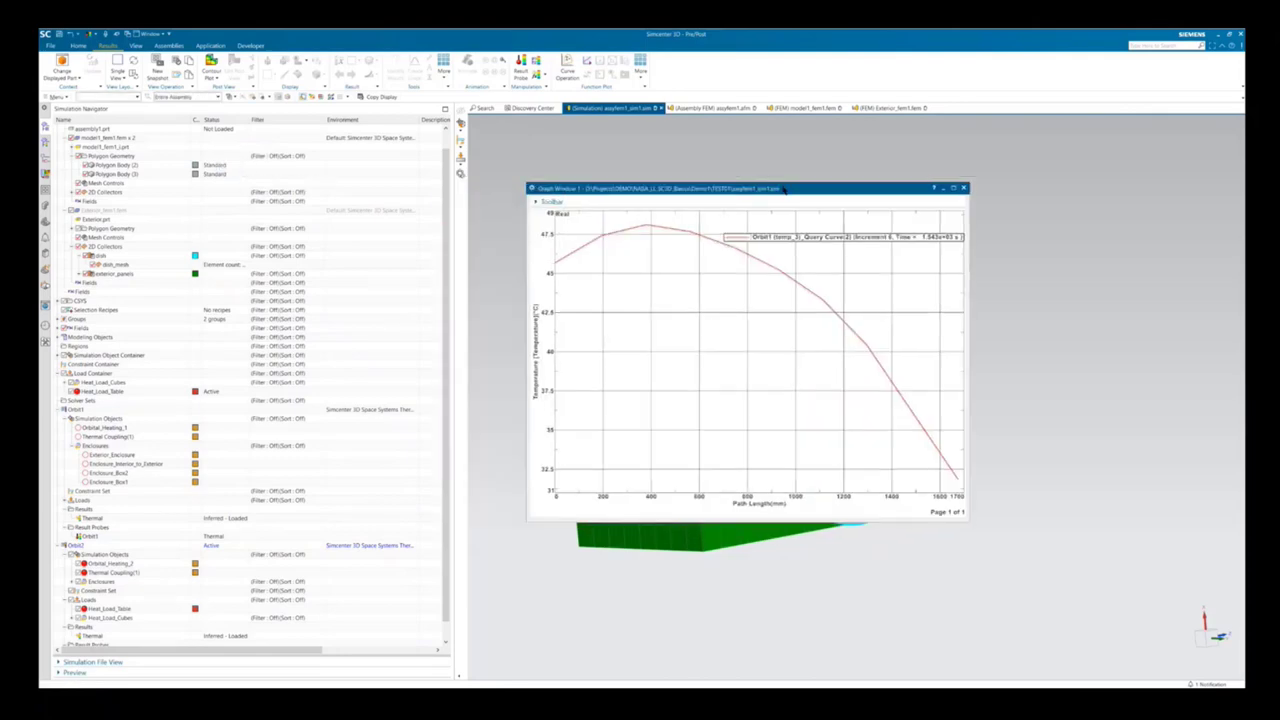
- Graph the Orbit2 result probe in a second new window, compare it beside the Orbit1 graph, and close the second window
scroll(106, 612, down, 1)
right_click(102, 636)
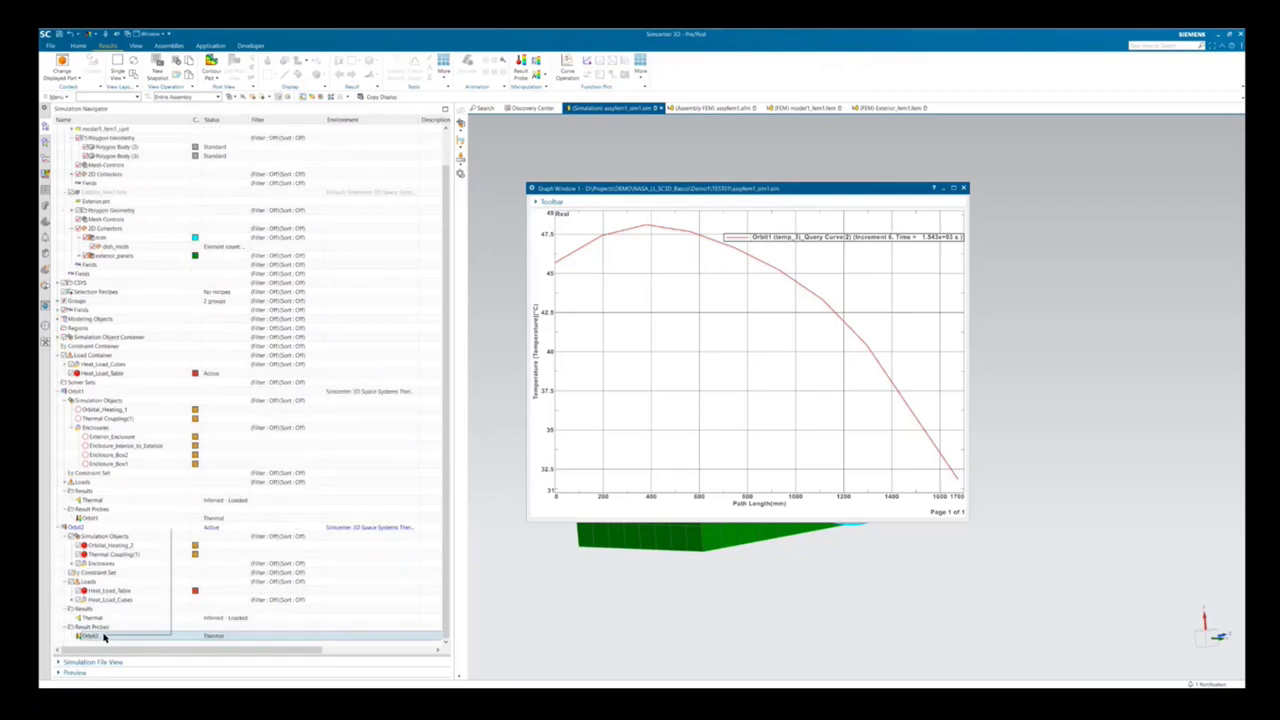
click(136, 559)
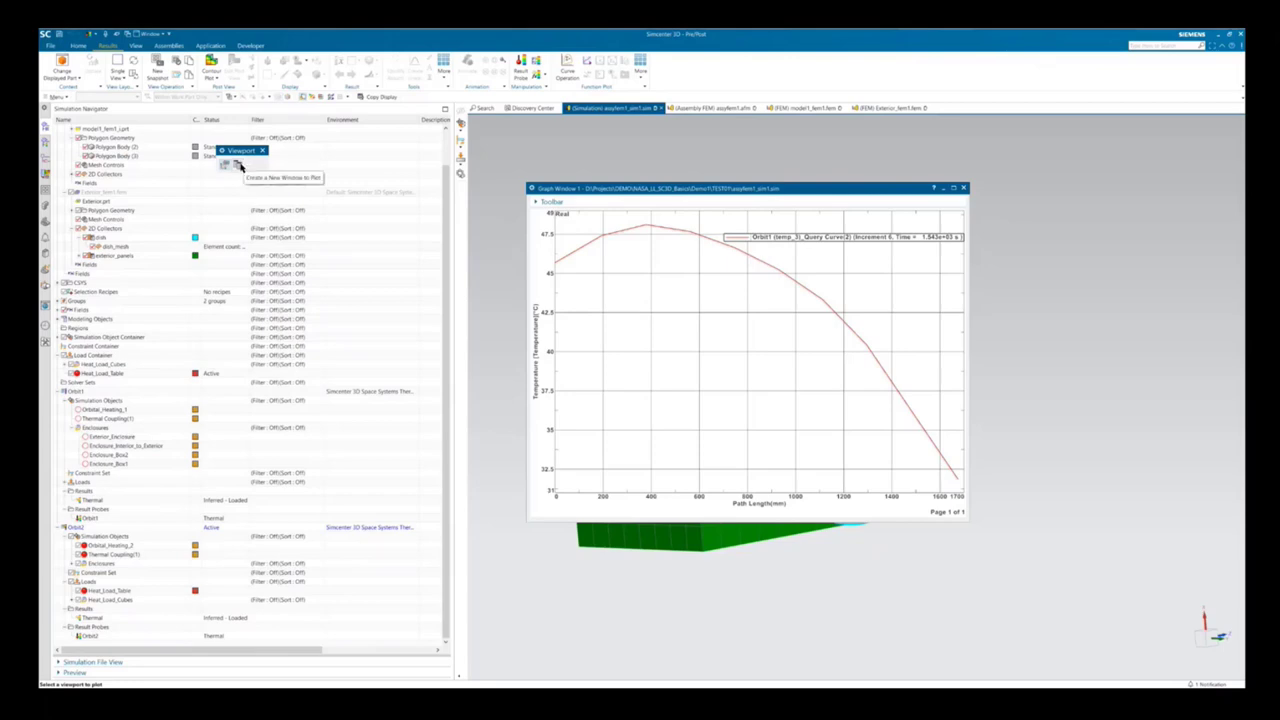
click(240, 165)
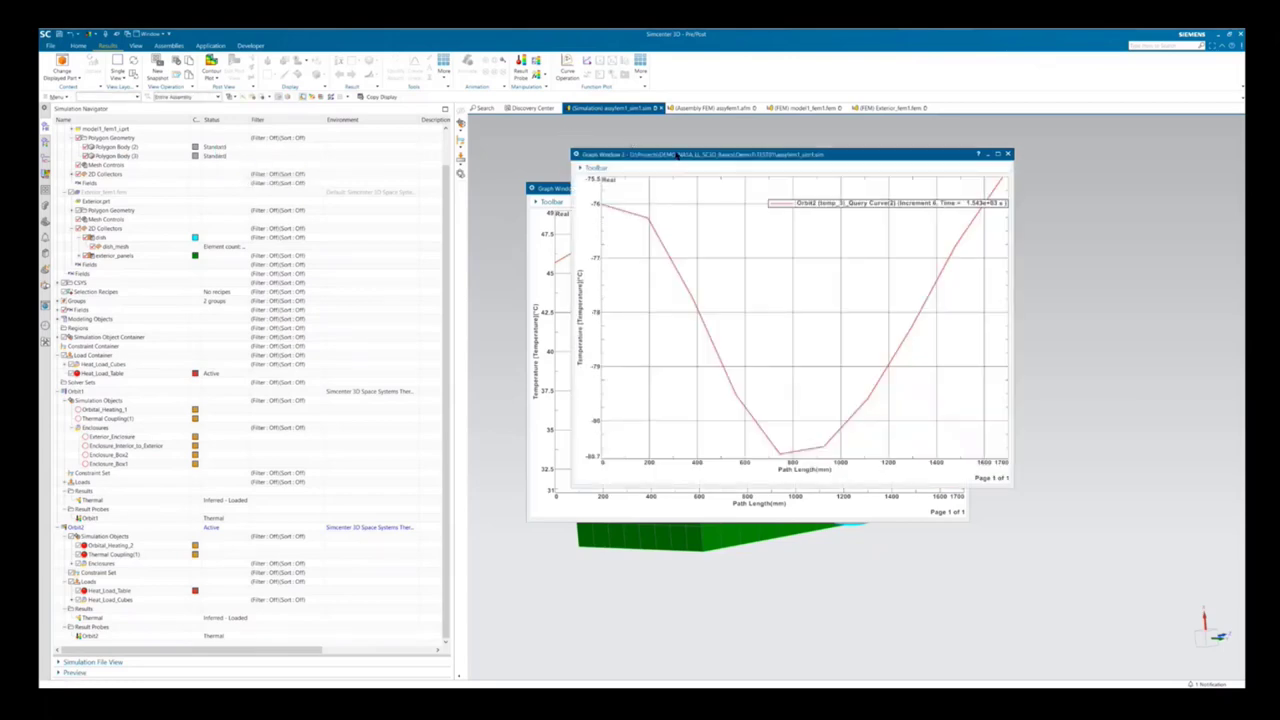
drag(678, 155, 813, 299)
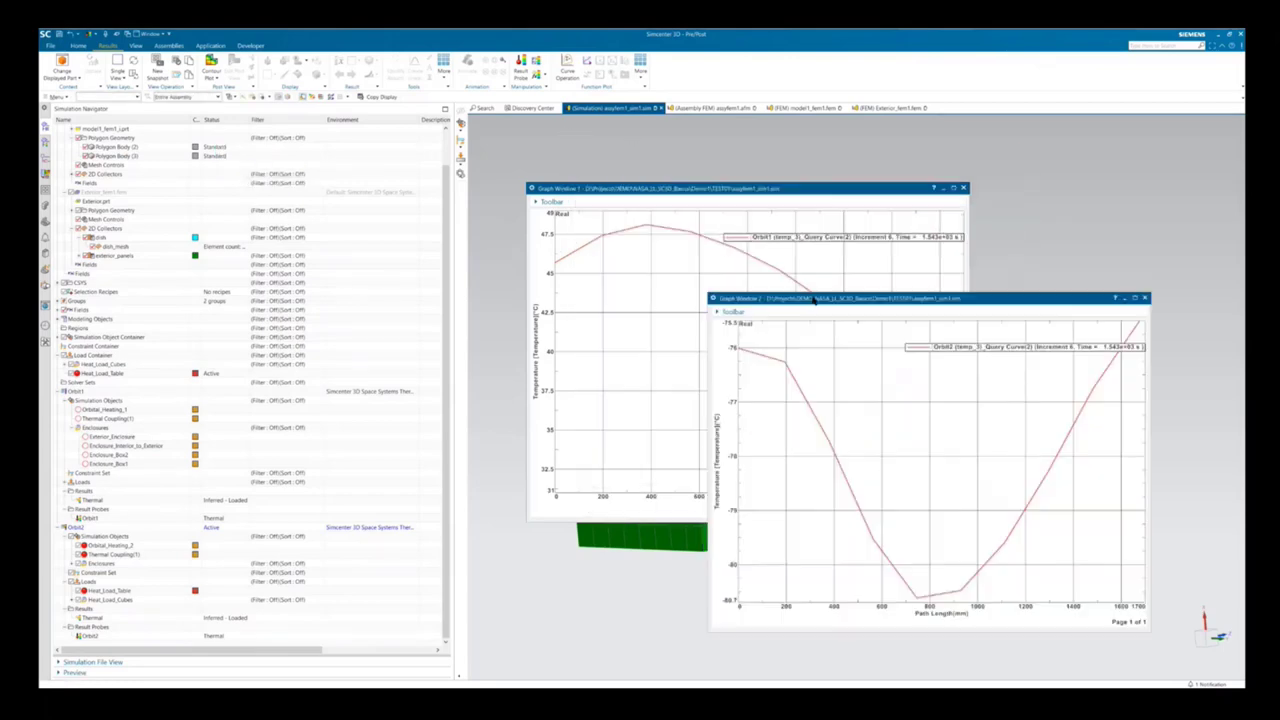
click(1146, 299)
- Overlay the stored Orbit2 (temp_3) graph from the Orbit2 thermal results onto the open Orbit1 graph
click(45, 145)
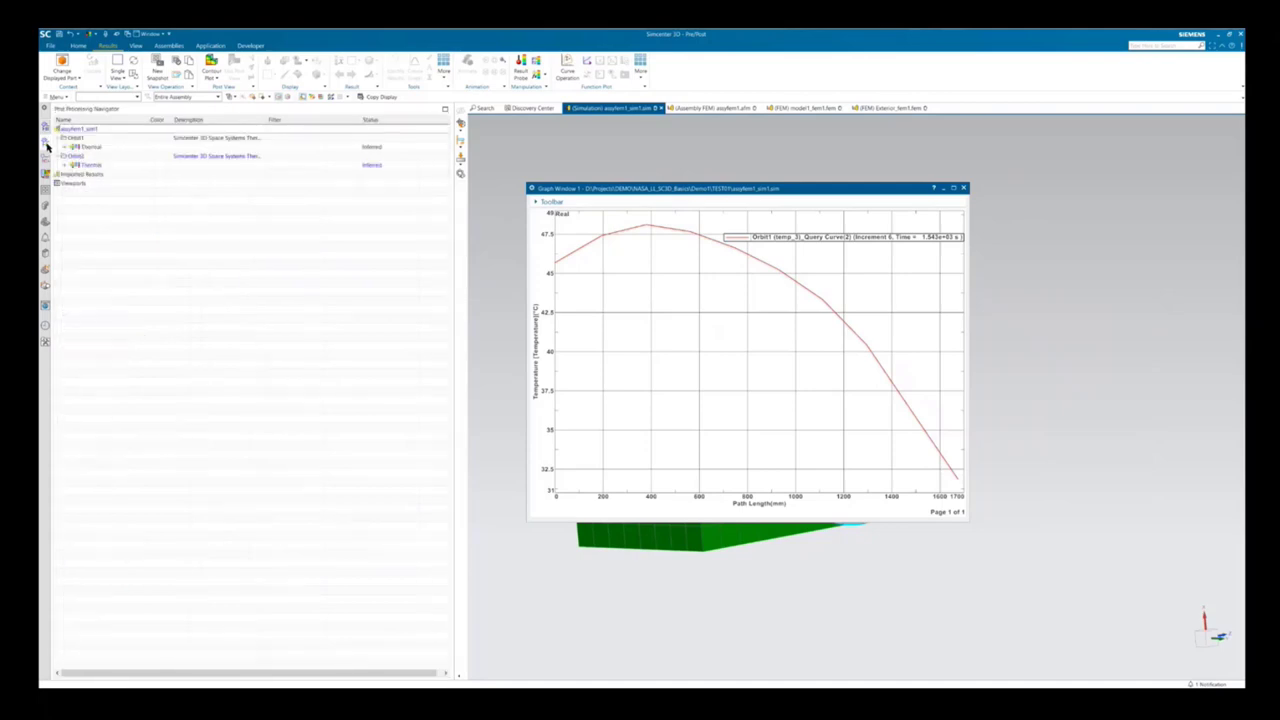
click(63, 166)
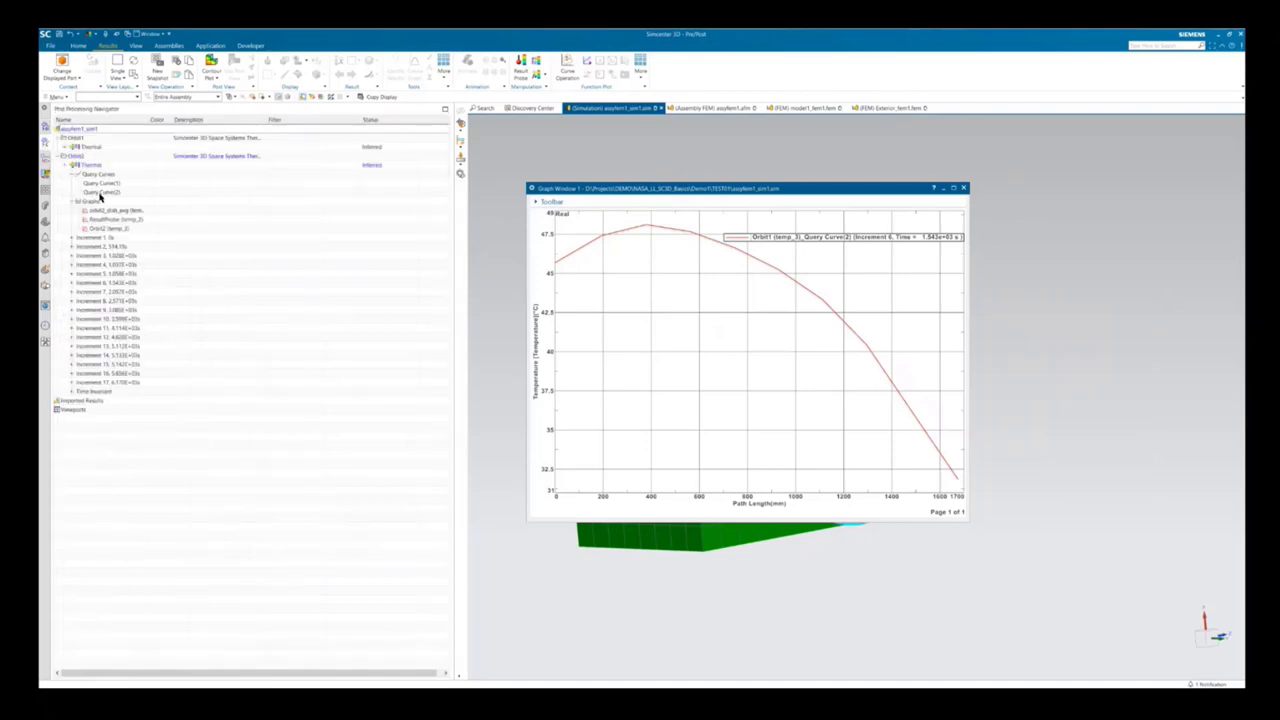
click(117, 232)
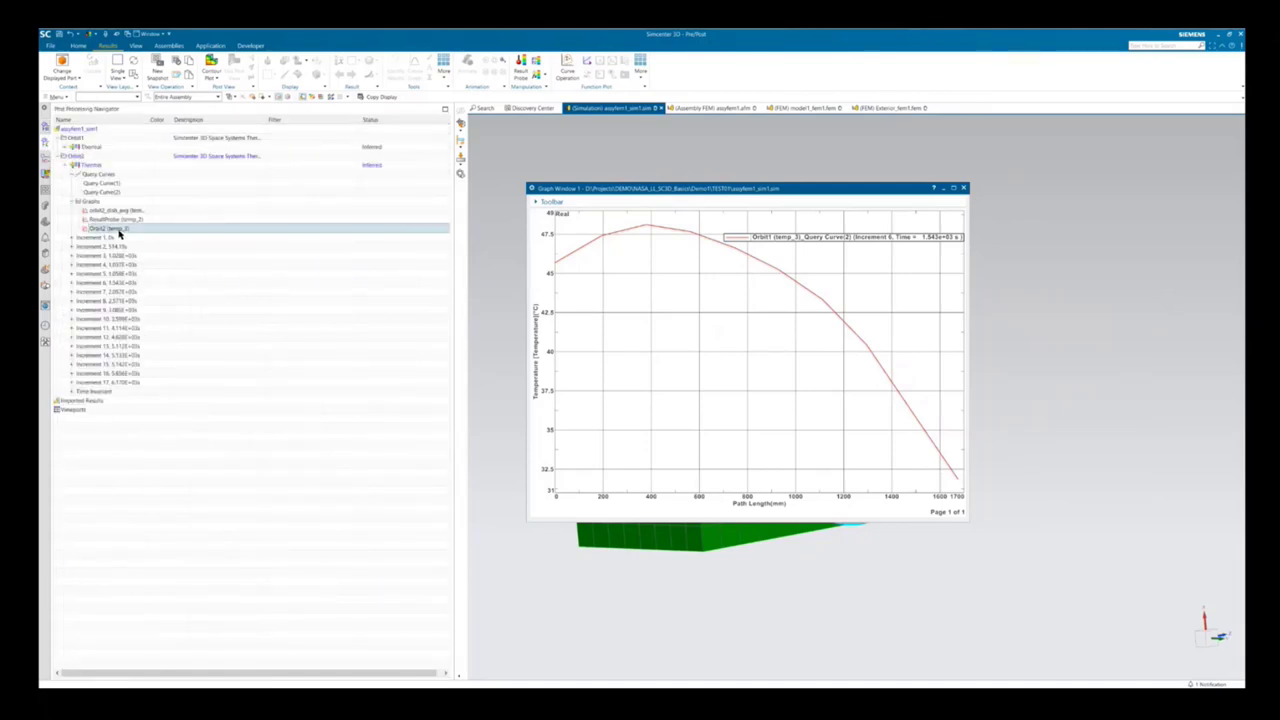
right_click(118, 232)
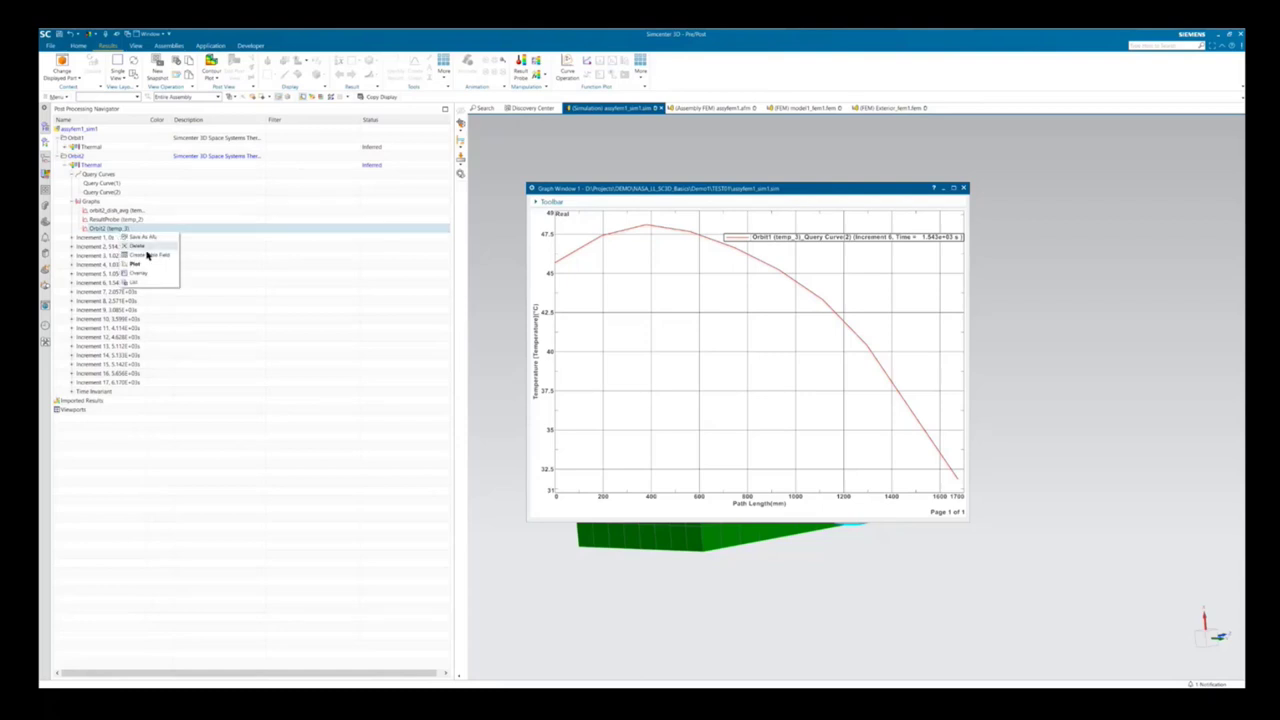
click(153, 275)
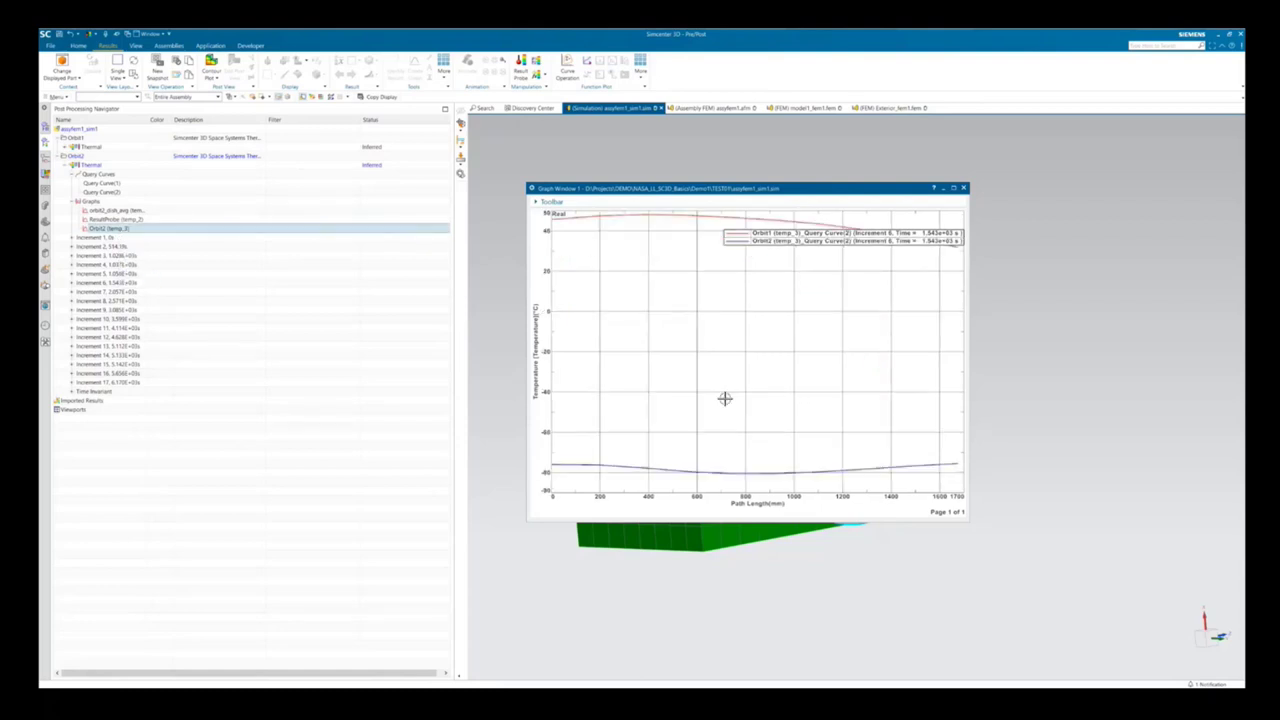
- Open the data export for the two overlaid curves and examine the available export file types
click(590, 470)
right_click(622, 214)
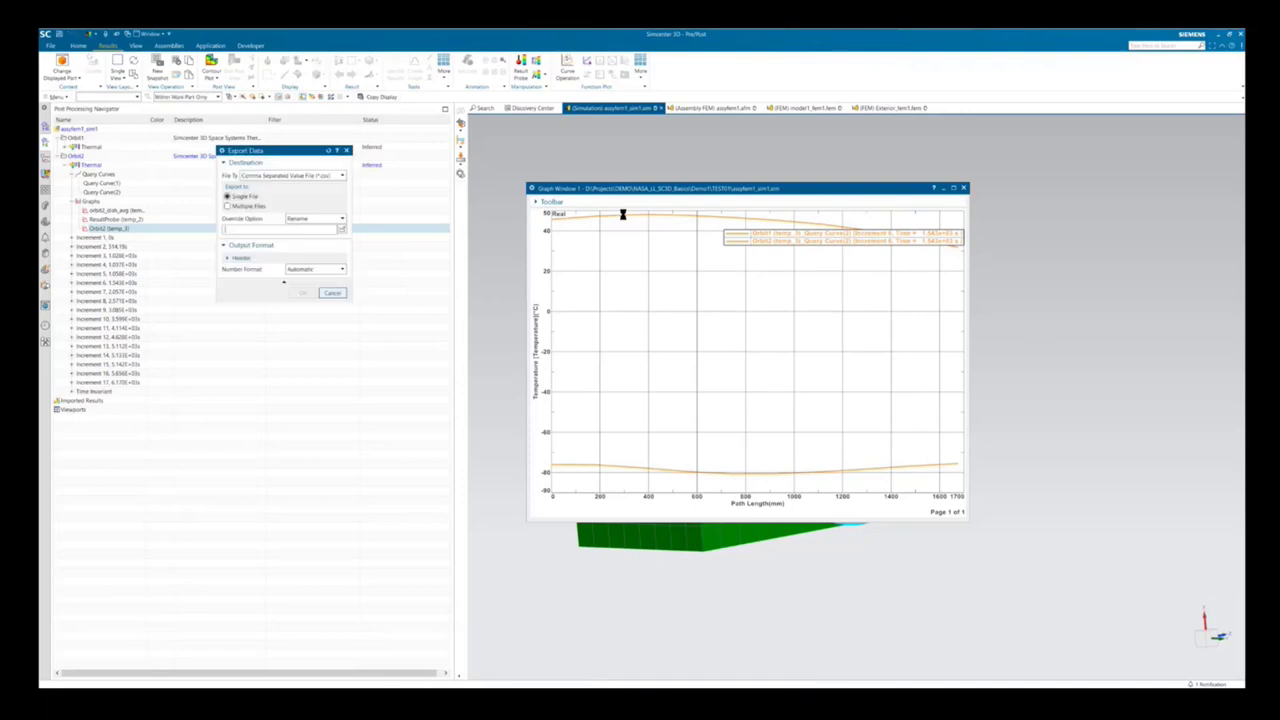
click(311, 177)
click(311, 177)
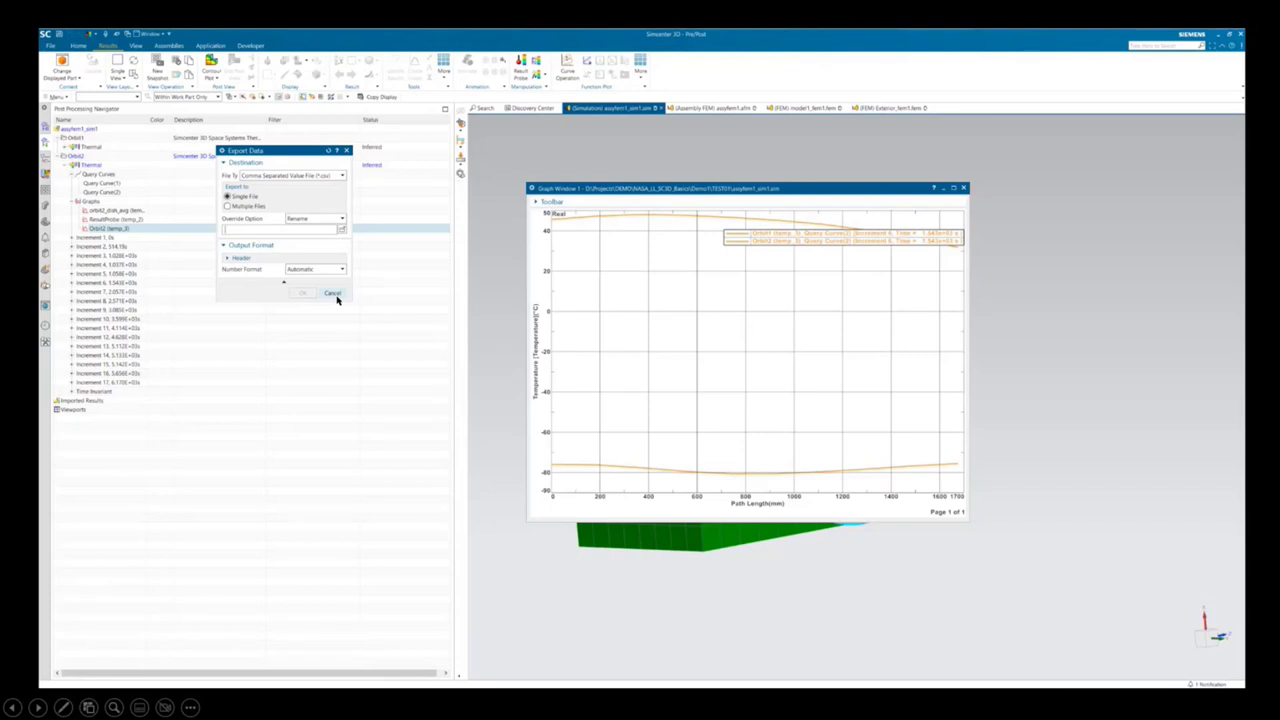
- Close the overlaid temperature graph and return to the simulation tree with the Orbit1 and Orbit2 solutions
click(964, 188)
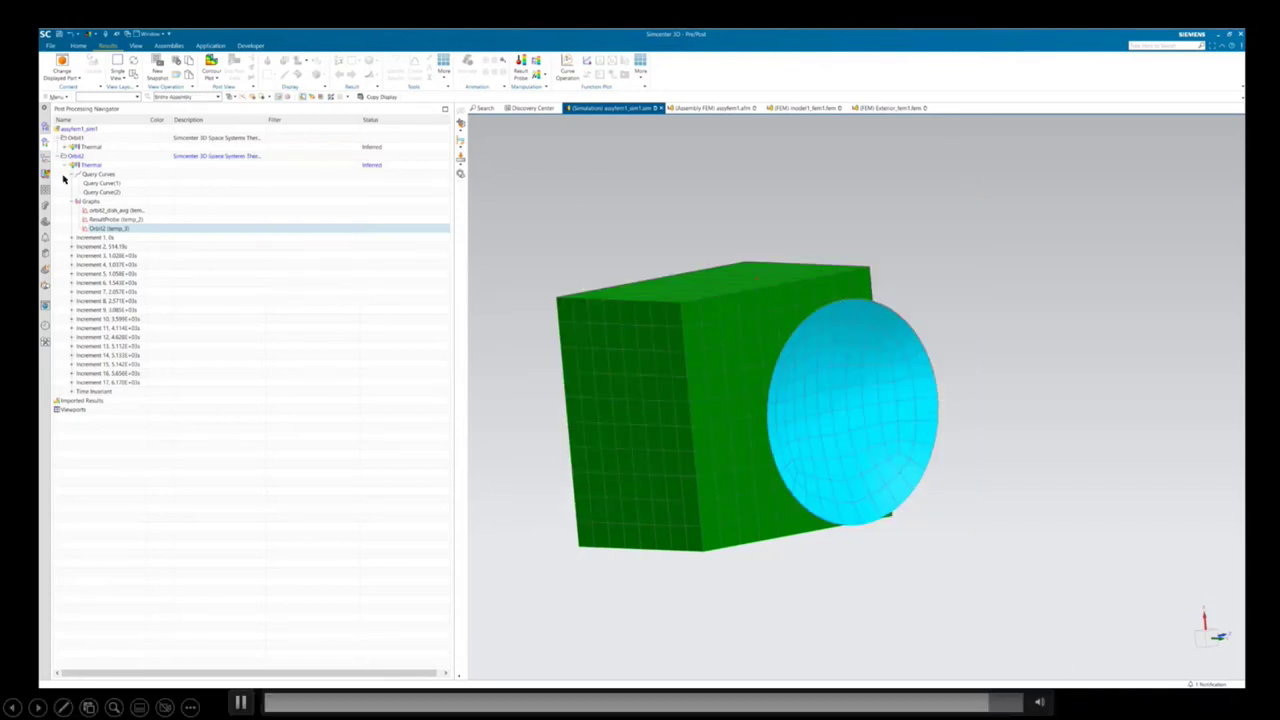
click(45, 129)
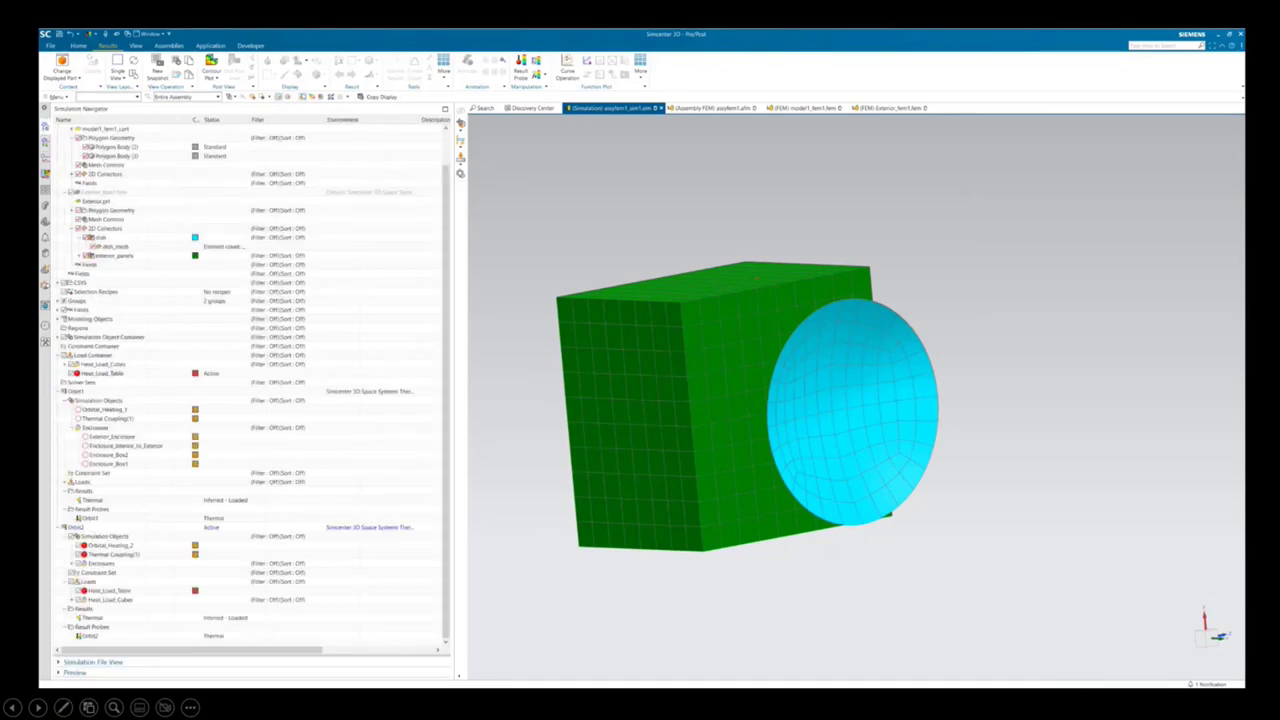
scroll(64, 545, up, 1)
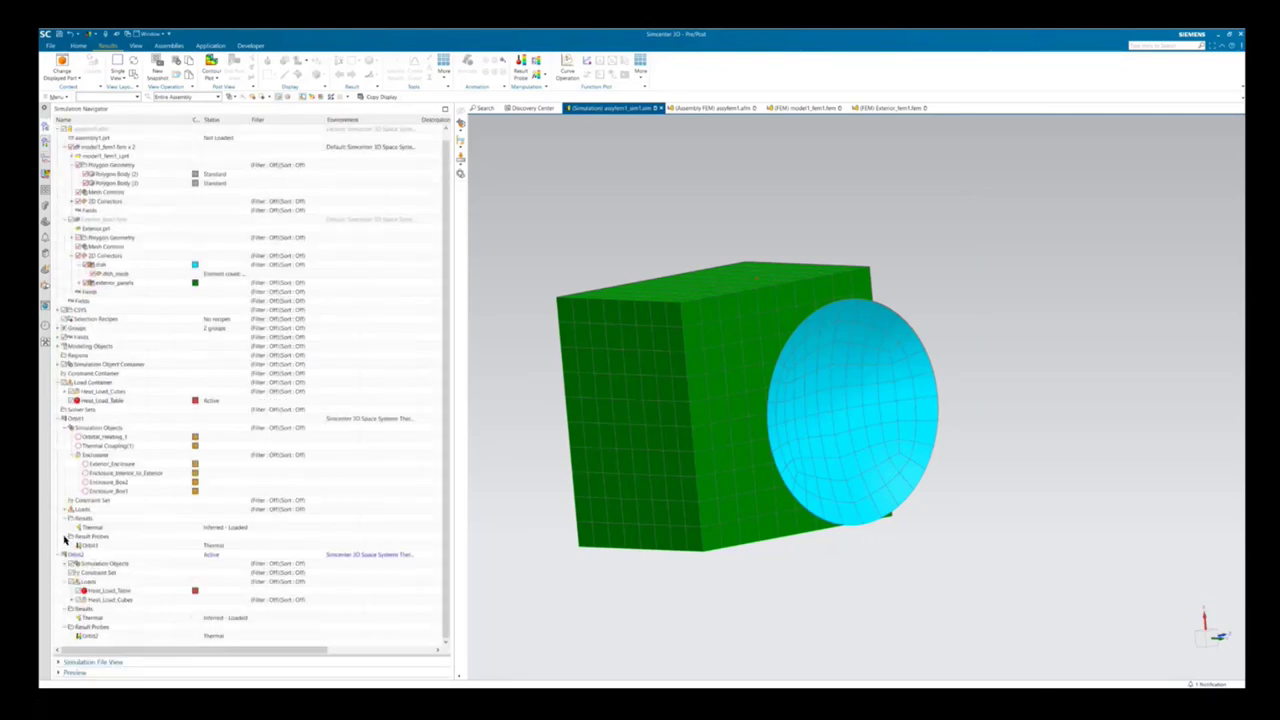
- Collapse Orbit1's simulation objects in the simulation tree and highlight the Orbit1 and Orbit2 result probes on the dish in turn
scroll(67, 586, up, 1)
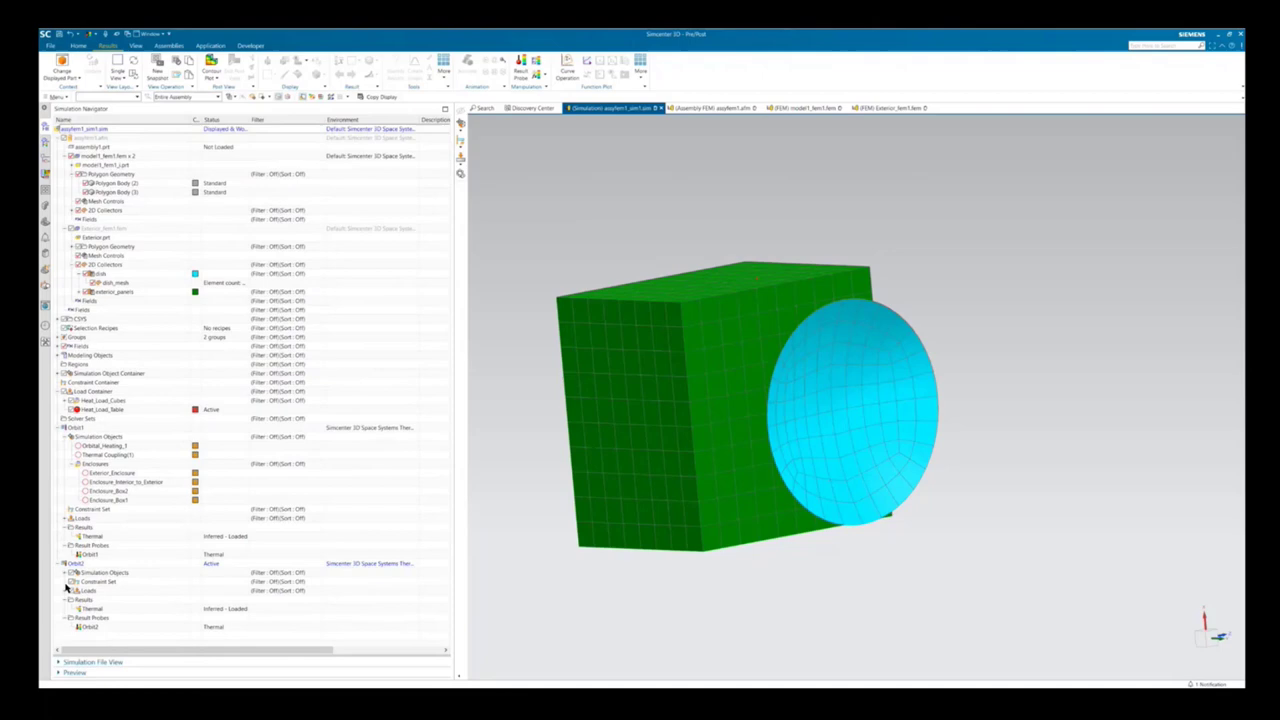
click(71, 464)
click(65, 438)
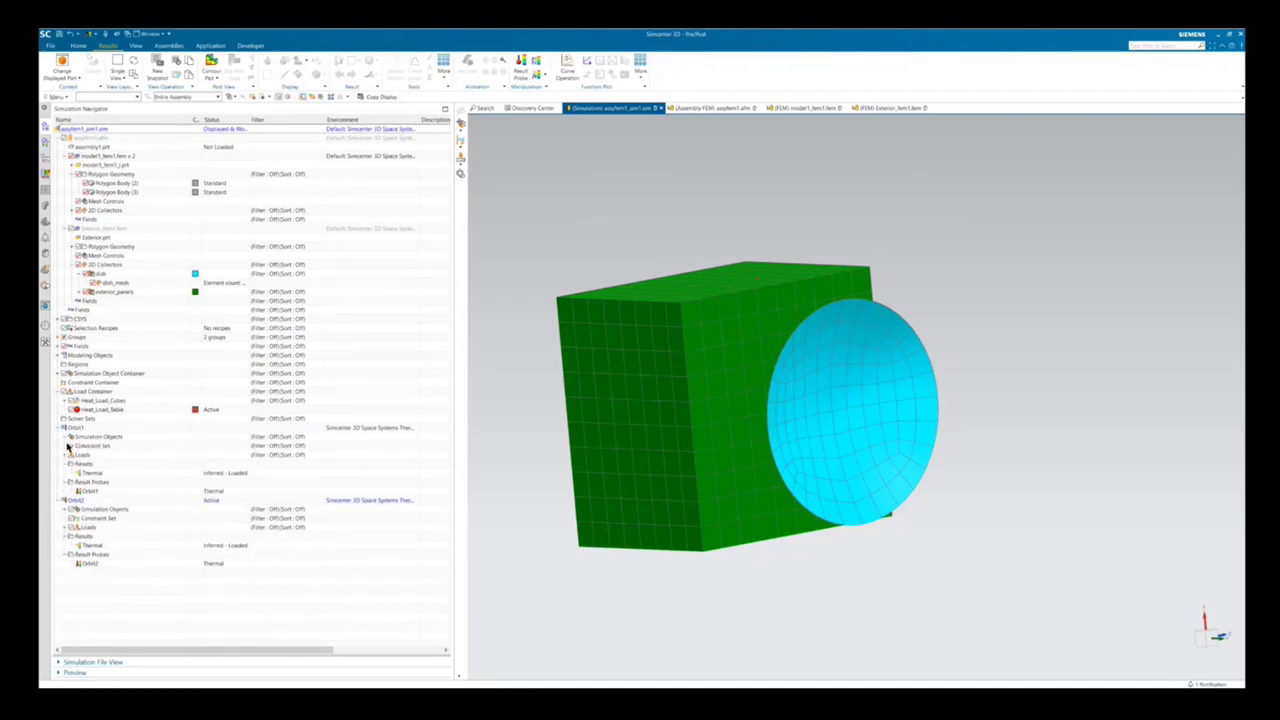
click(100, 491)
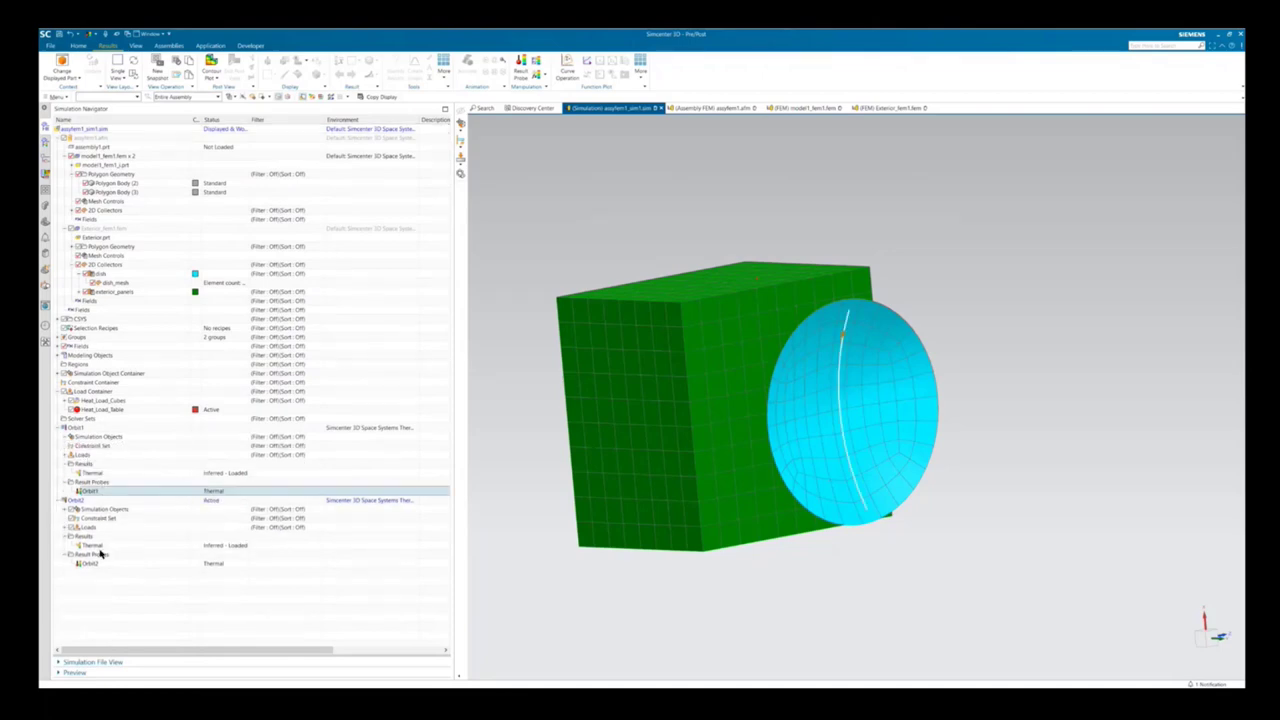
click(90, 563)
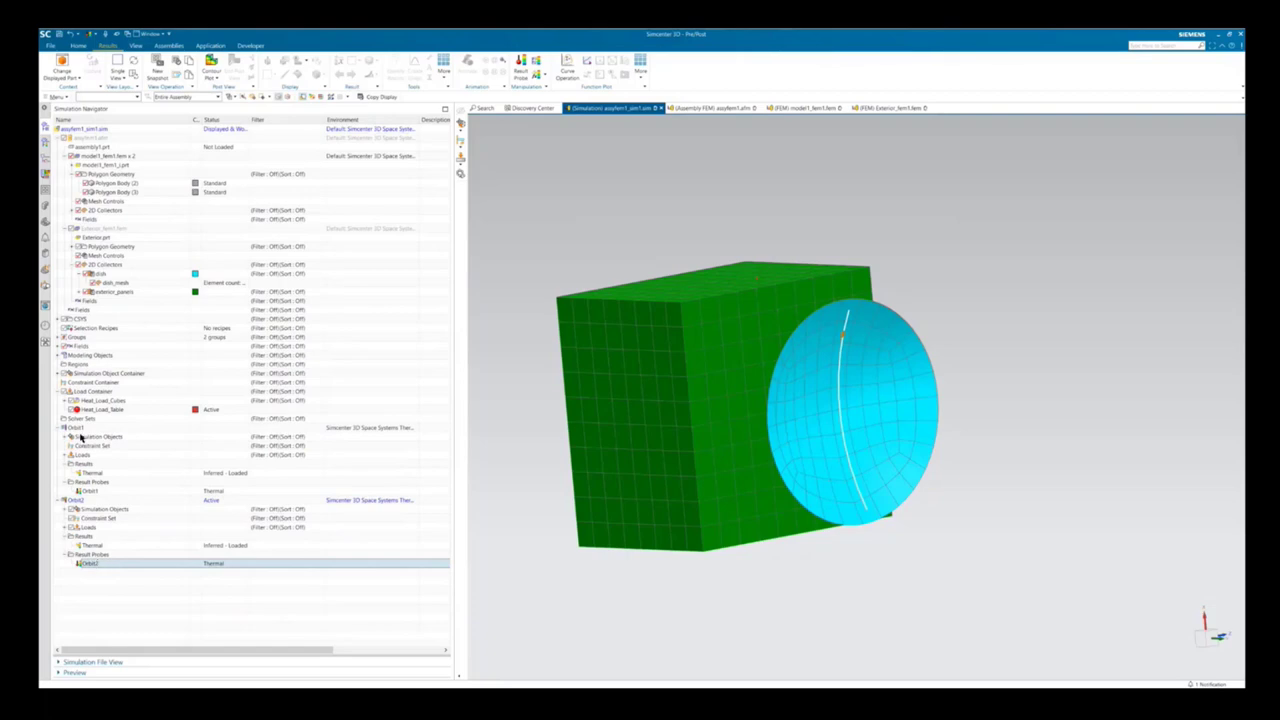
- Collapse the Load Container, the Orbit1 and Orbit2 solutions, and the assembly FEM node in the simulation tree
click(58, 391)
click(58, 410)
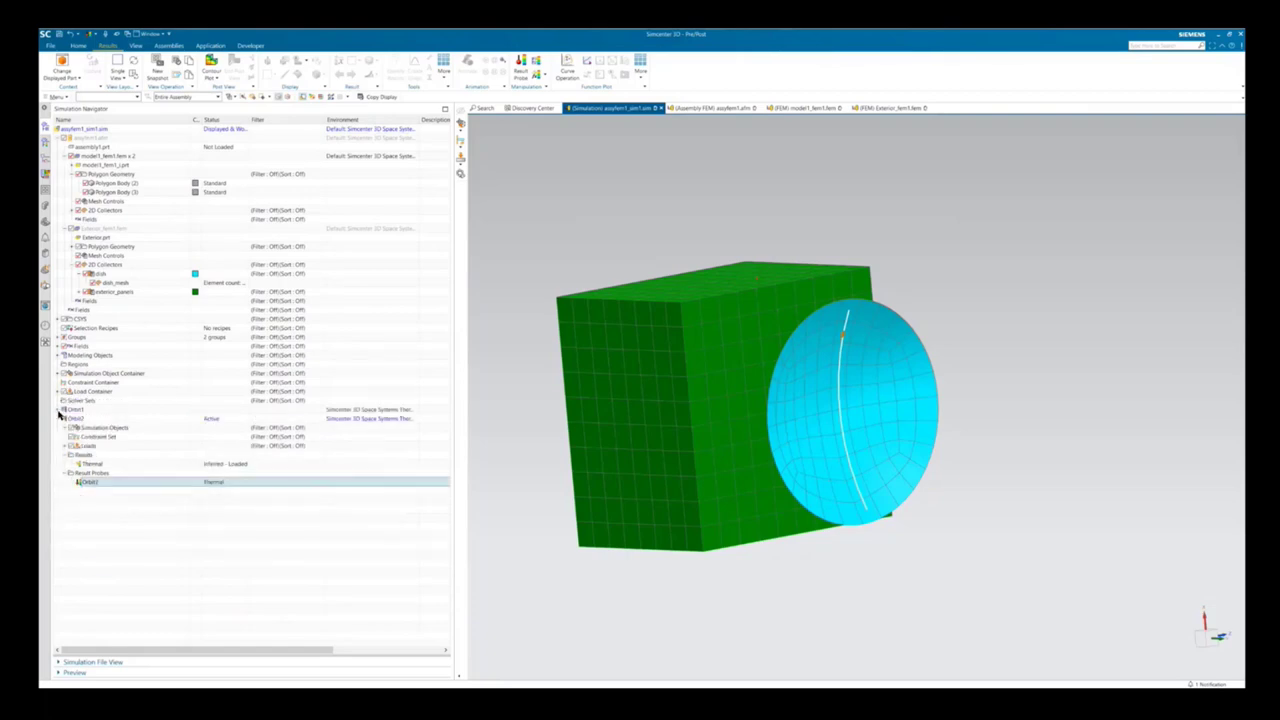
click(58, 420)
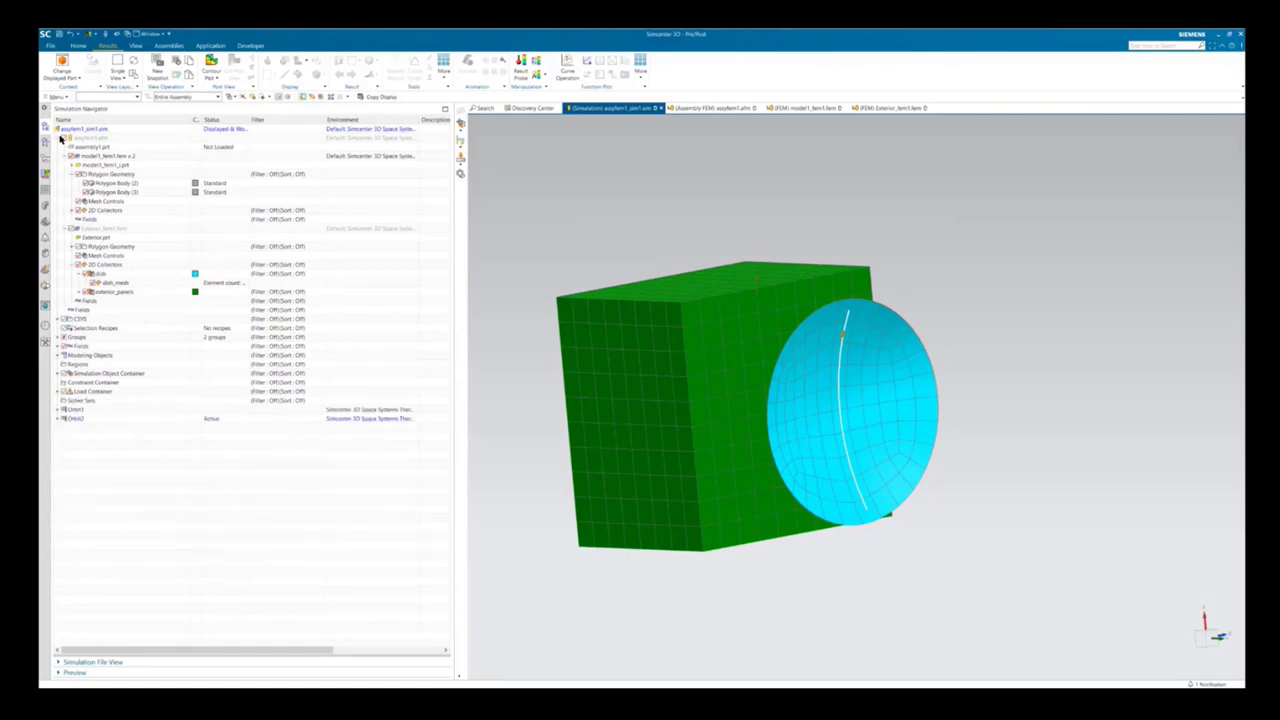
click(61, 138)
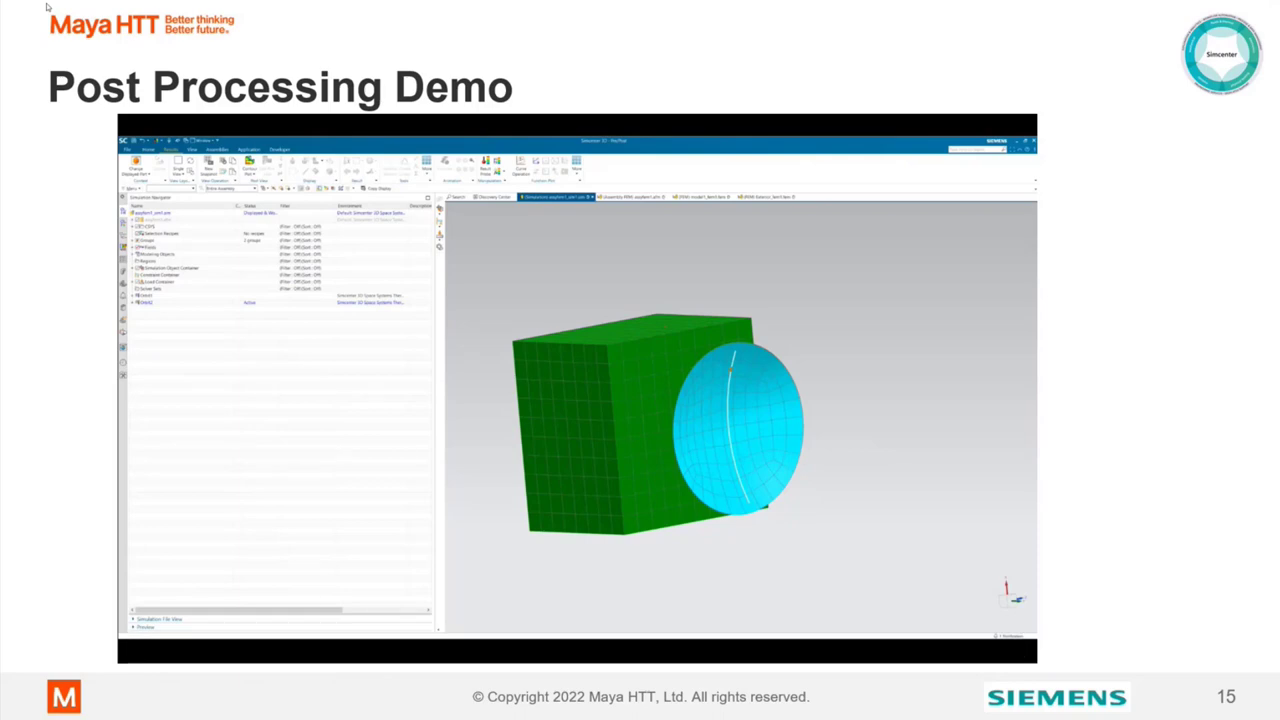
click(1051, 508)
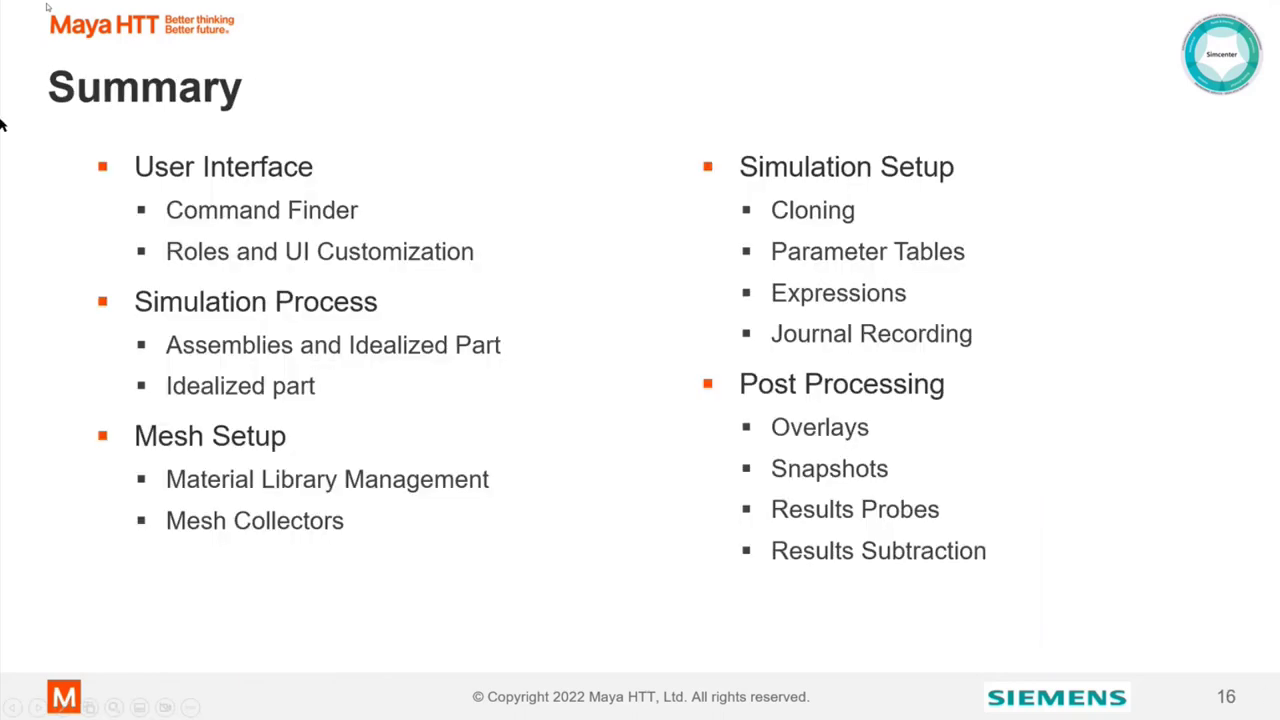